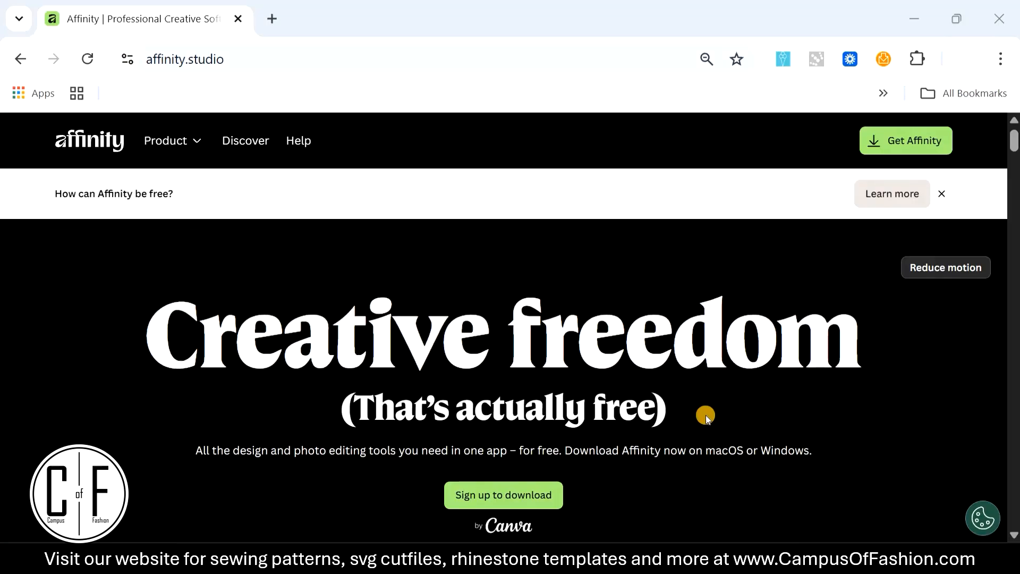
scroll(725, 354, "down", 1)
scroll(727, 355, "down", 5)
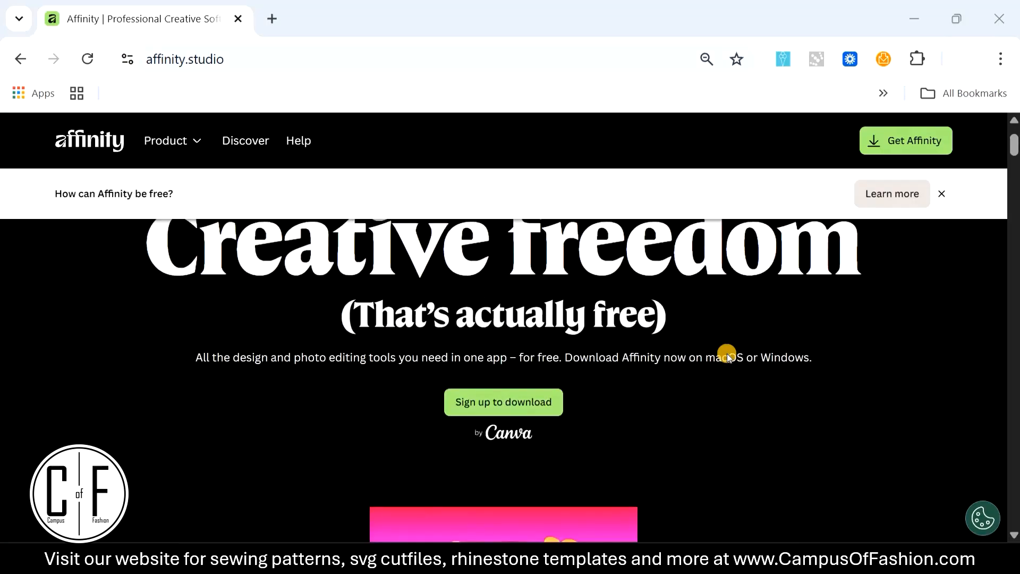
scroll(727, 354, "down", 2)
scroll(726, 353, "up", 7)
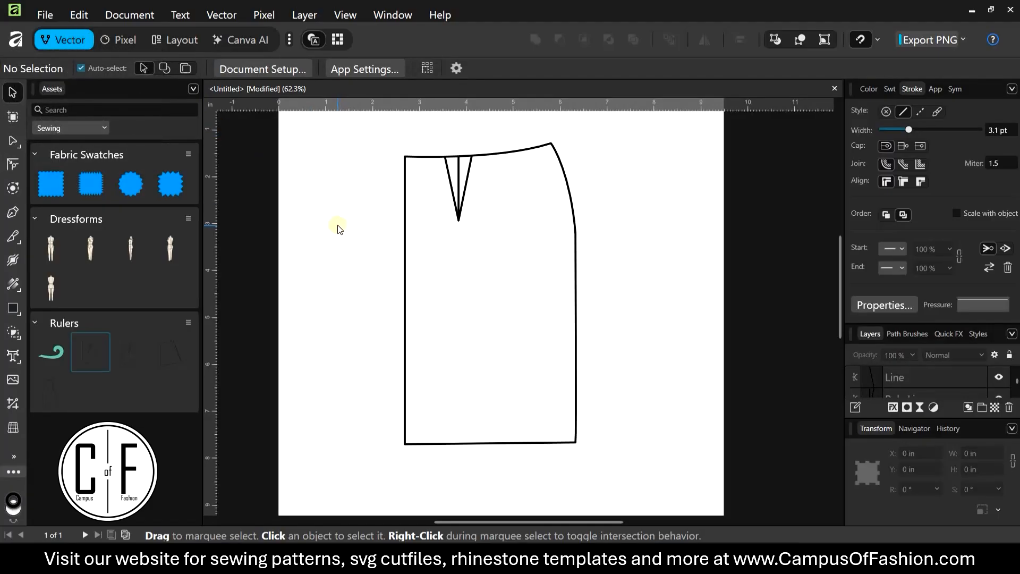
left_click(257, 181)
left_click(250, 243)
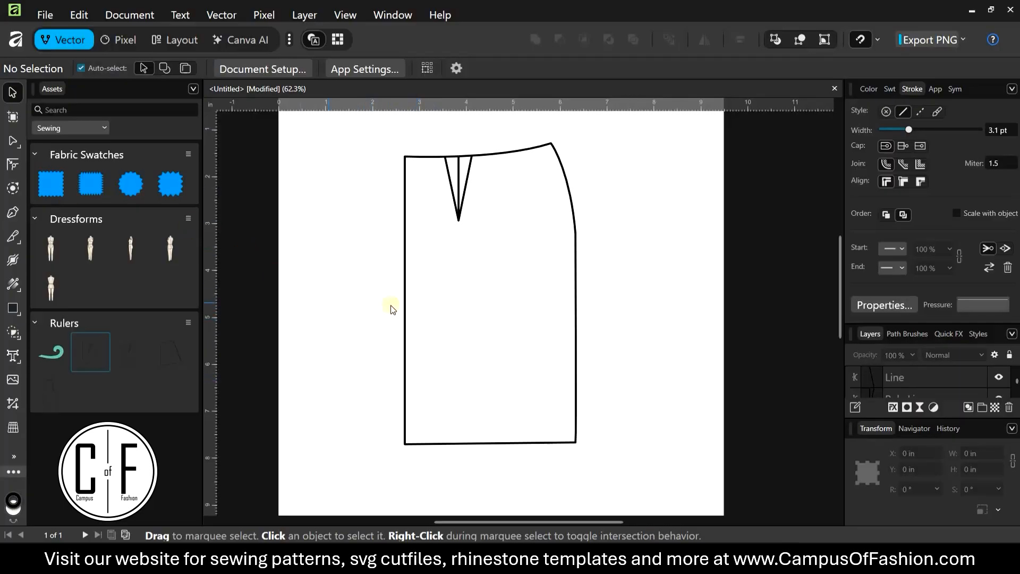
Step: Draw a straight horizontal line about 3.65 in long across the skirt pattern with the Pen tool, from its left edge to the side seam
left_click(12, 210)
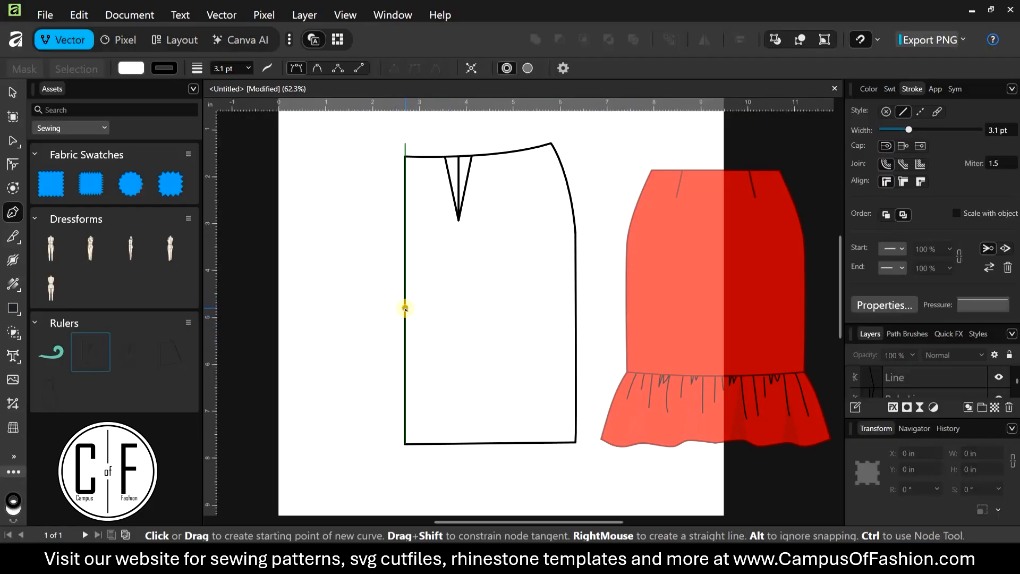
left_click(405, 307)
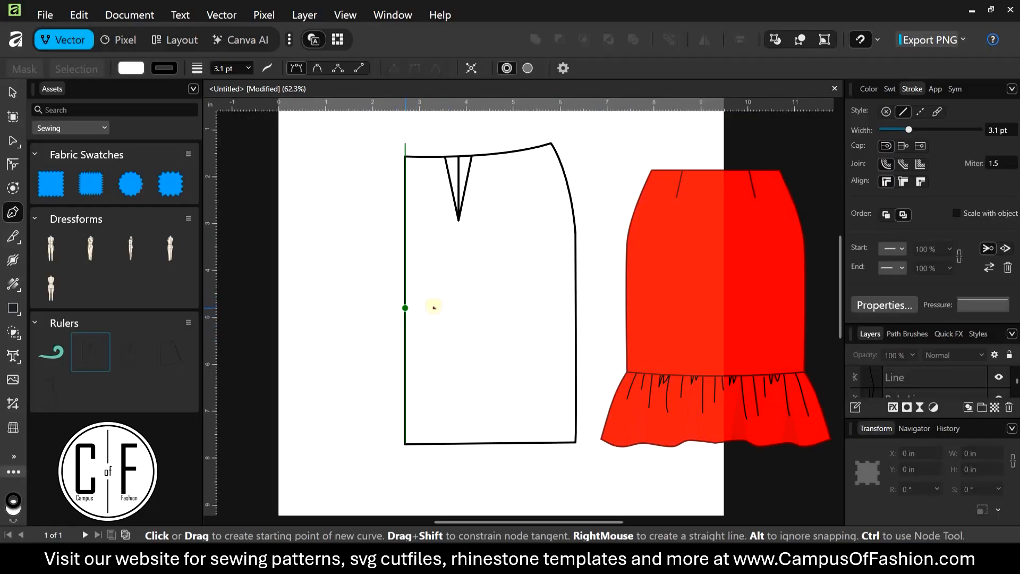
left_click(576, 308)
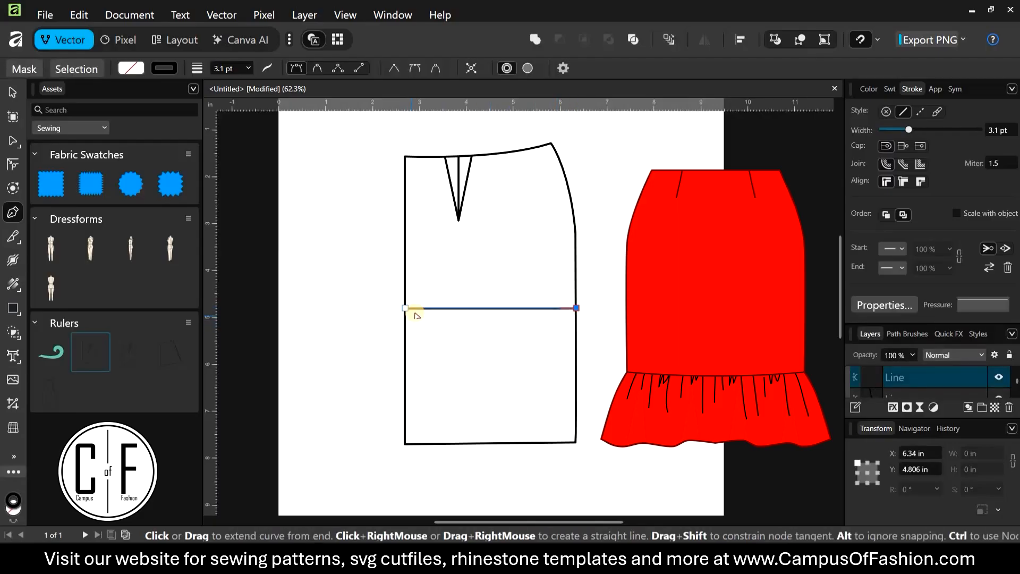
Step: Shorten the horizontal line at its side-seam end to about 3.64 in so it stays within the seam's stroke, and deselect it
scroll(412, 316, "up", 5)
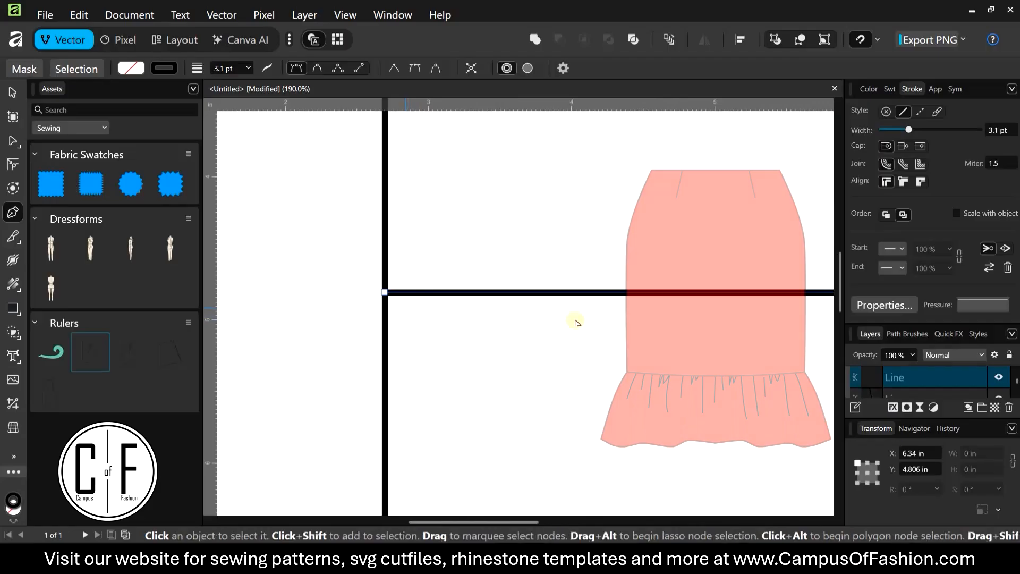
scroll(422, 346, "down", 3)
scroll(669, 330, "up", 8)
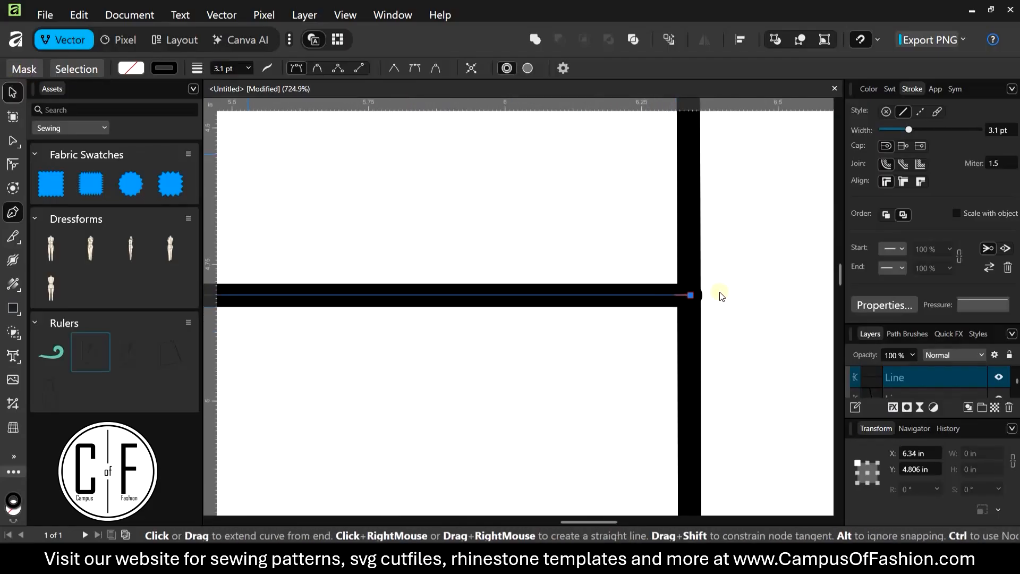
key("v")
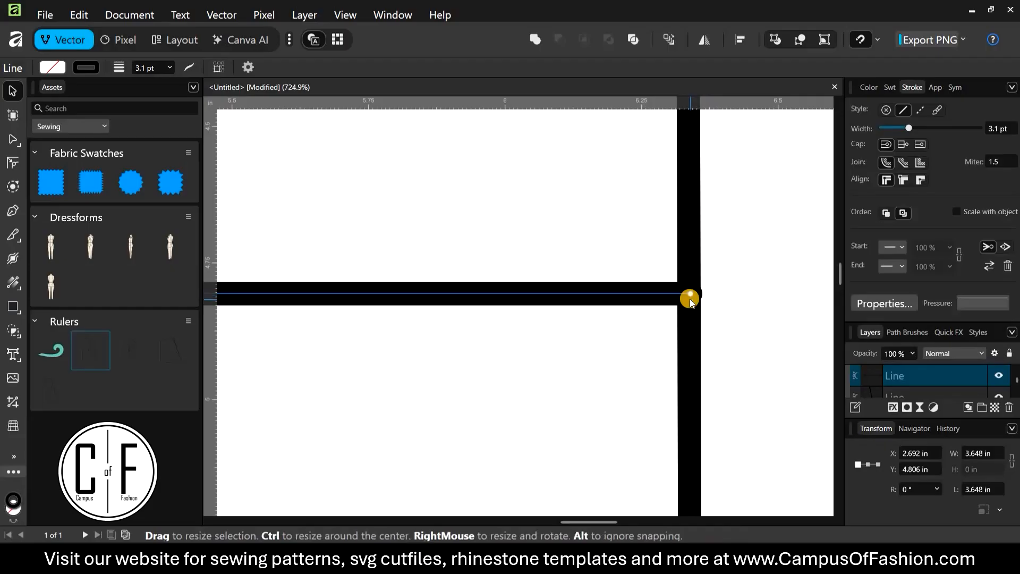
scroll(690, 294, "up", 4)
left_click(753, 279)
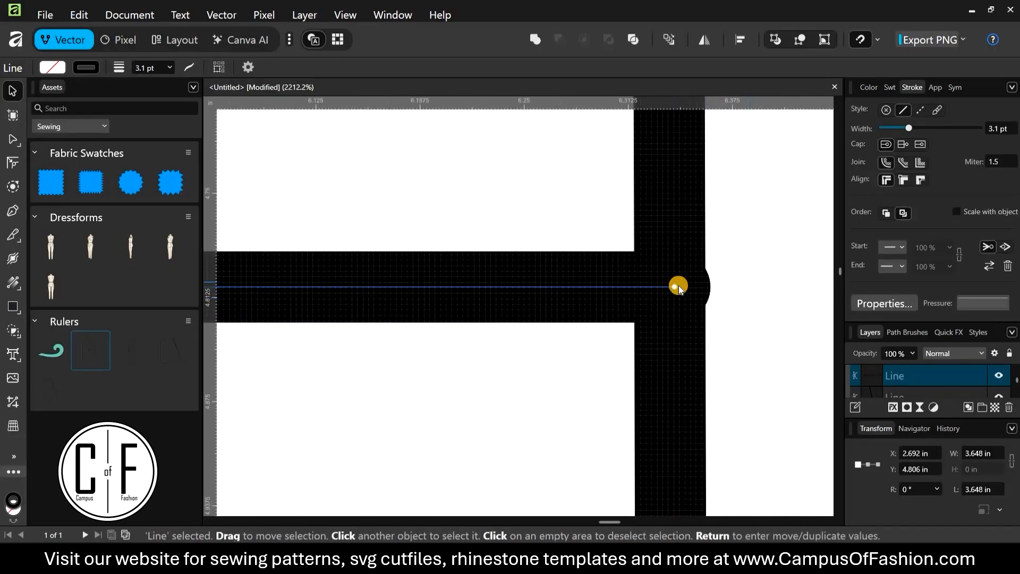
left_click(674, 287)
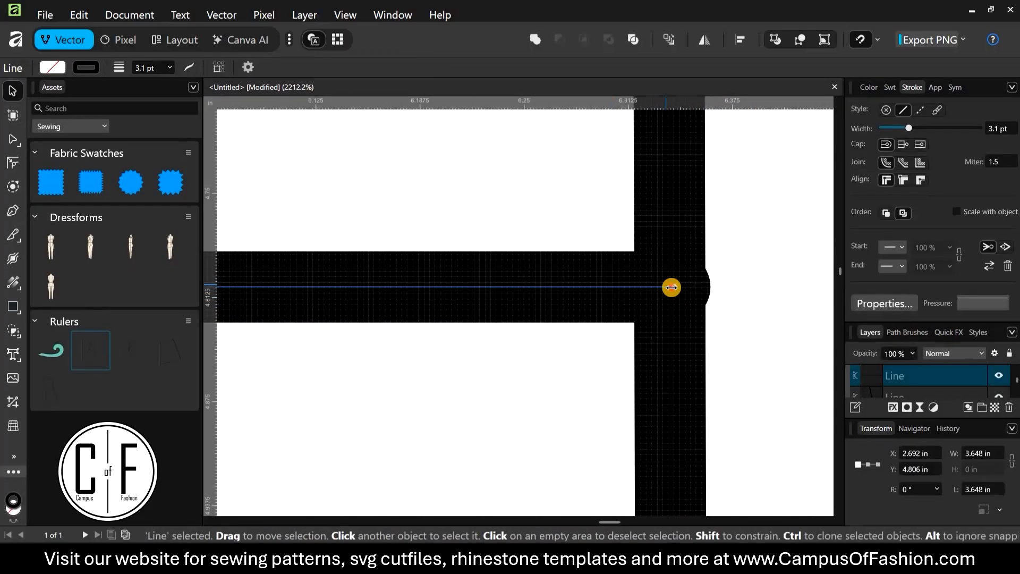
scroll(671, 282, "down", 10)
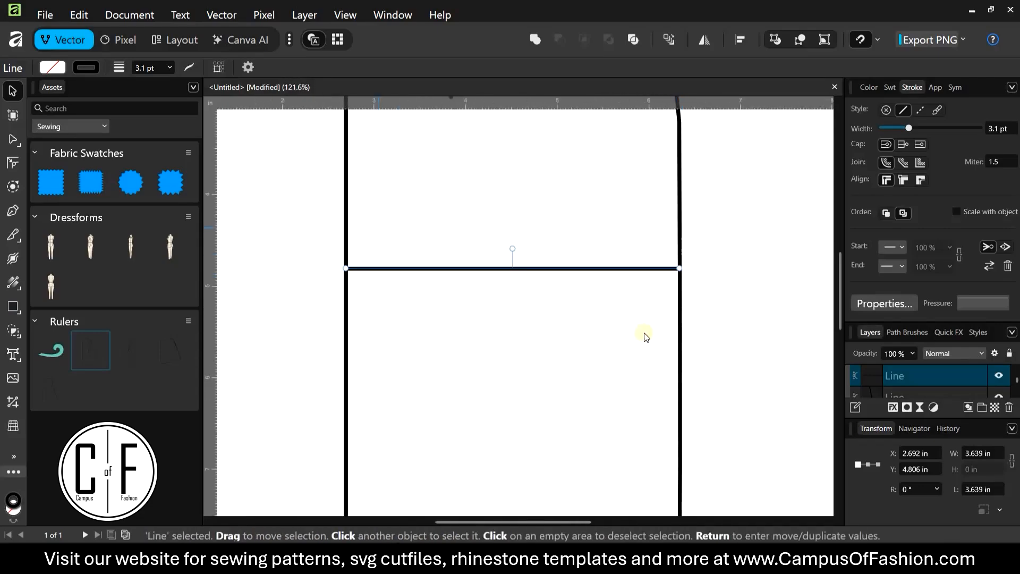
scroll(644, 335, "down", 3)
left_click_drag(440, 274, 416, 302)
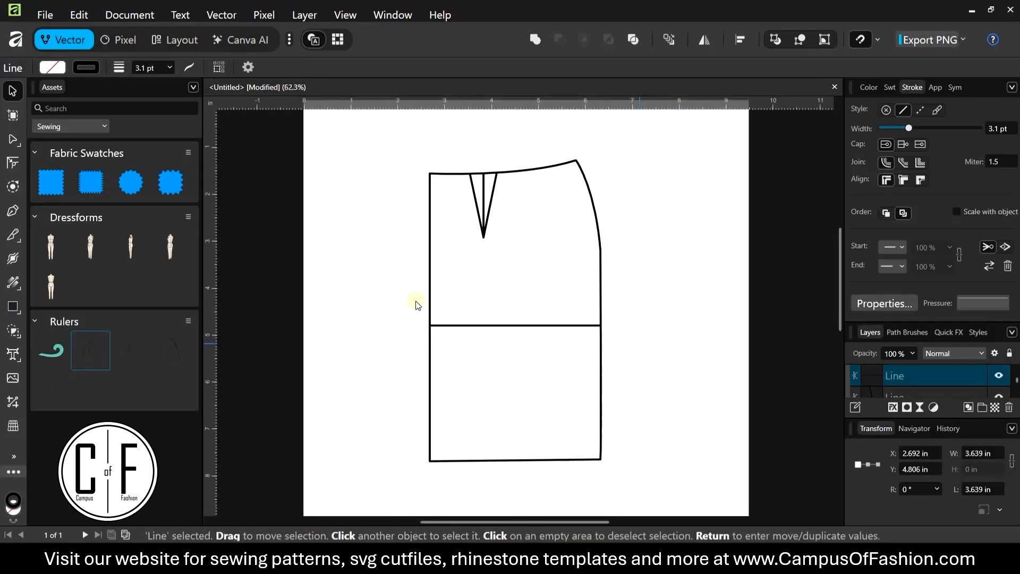
left_click(426, 257)
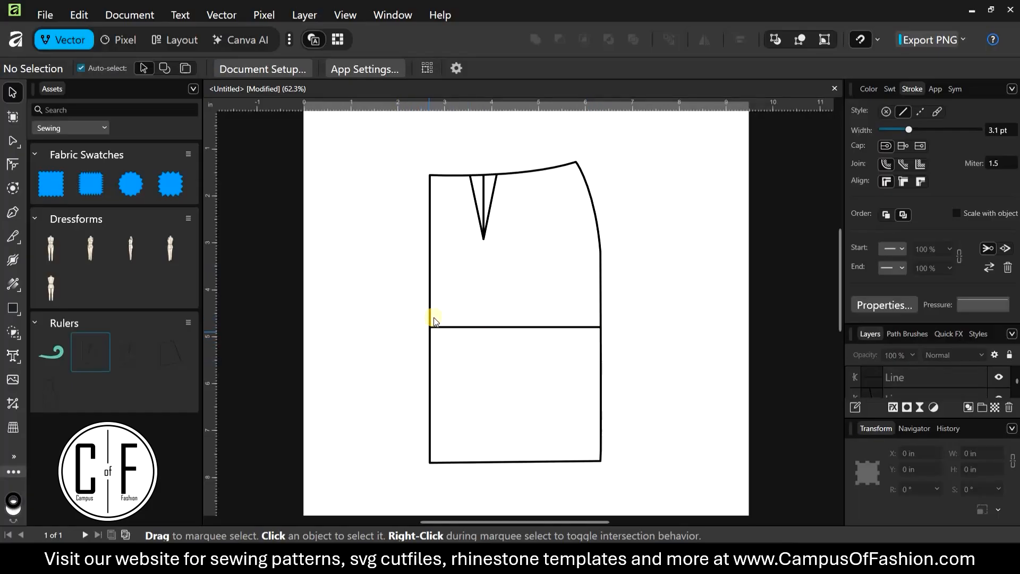
Step: Add a node to the skirt outline curve exactly where the horizontal line meets the pattern's left edge
scroll(496, 349, "left", 3)
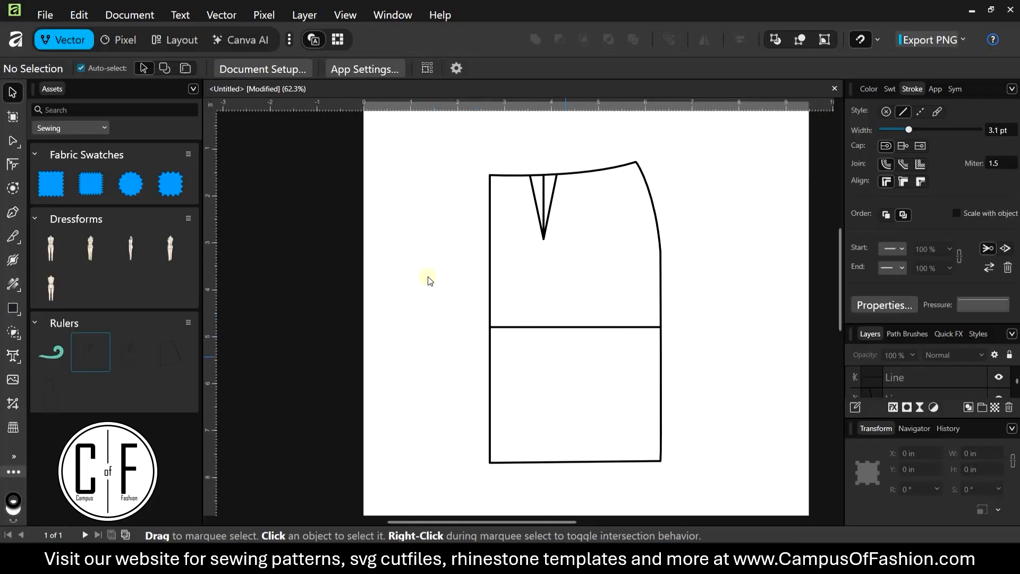
scroll(429, 280, "up", 10)
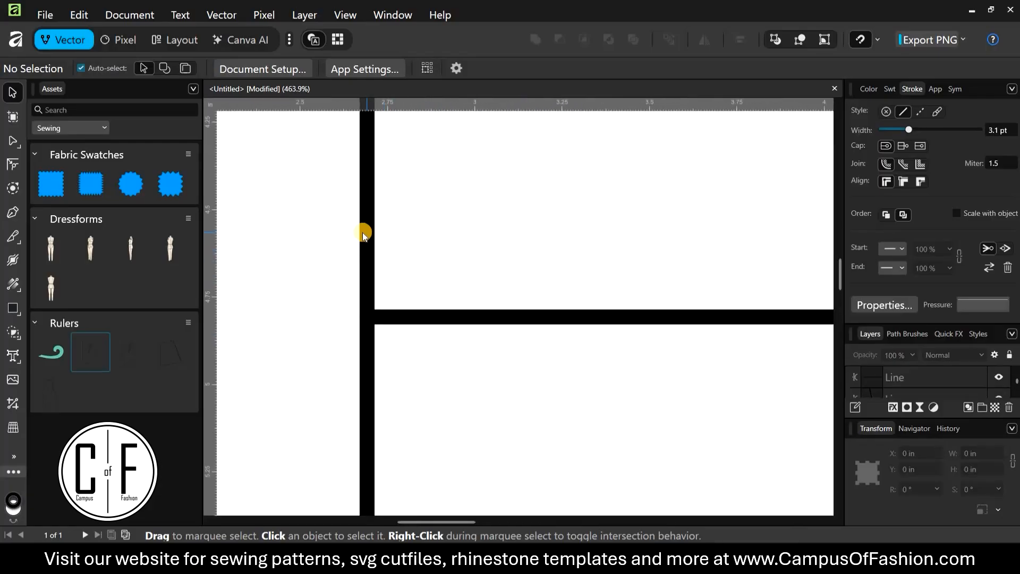
left_click(366, 242)
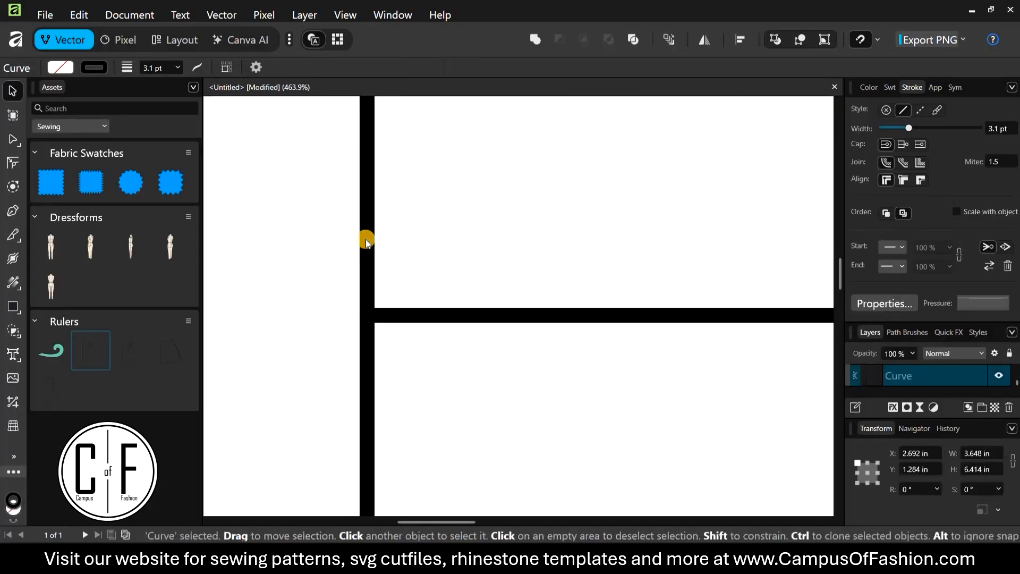
key("ctrl+r")
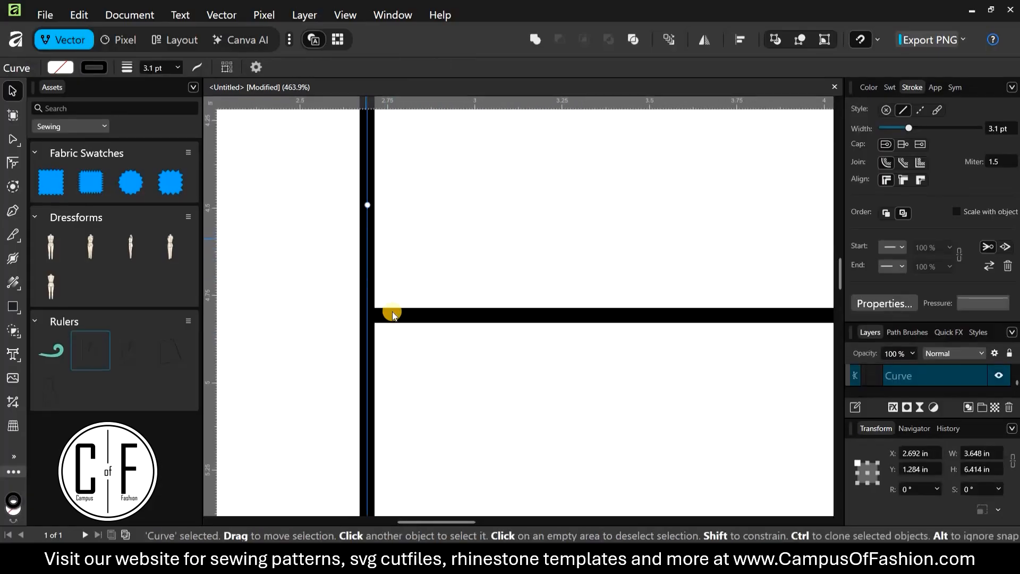
left_click(12, 140)
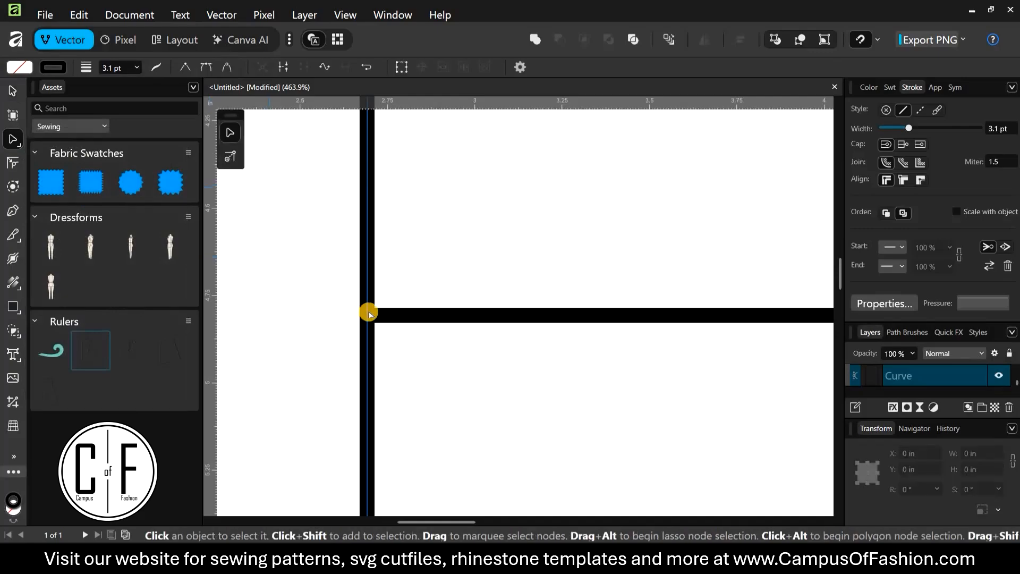
scroll(372, 313, "up", 5)
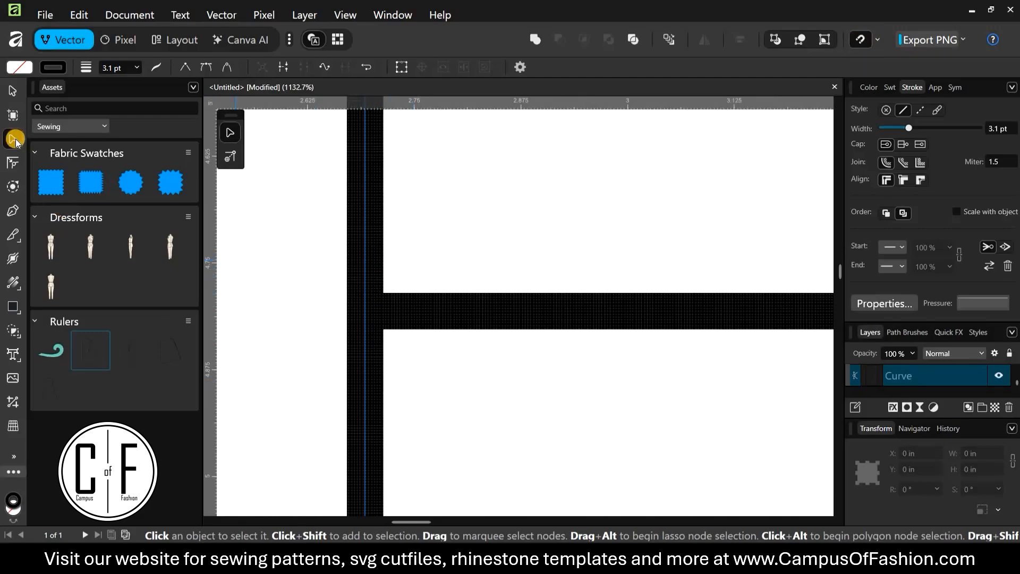
left_click(365, 311)
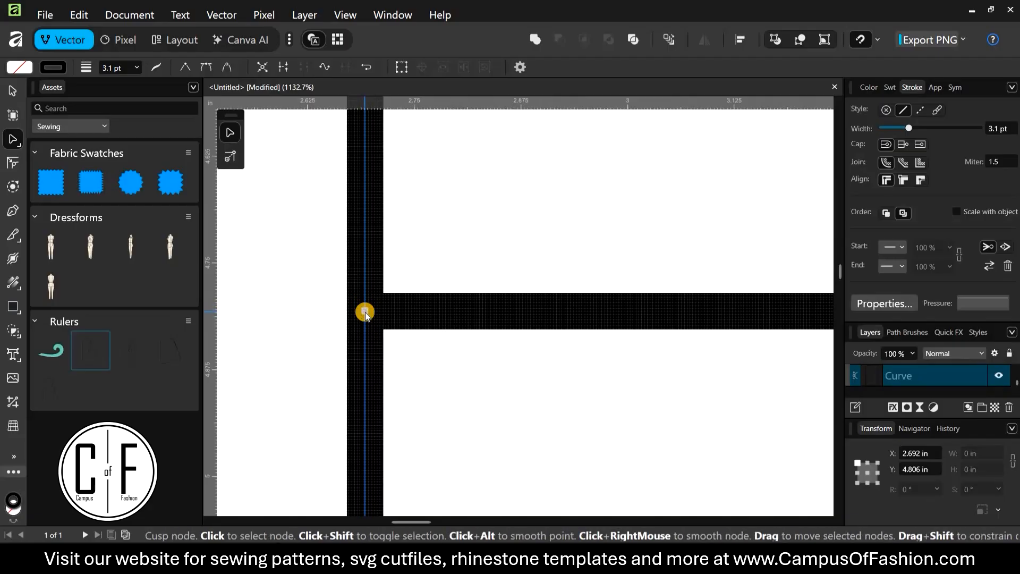
Step: Break the outline curve at the new left-edge node, test the split by pulling the lower end node down, and undo that move
right_click(365, 312)
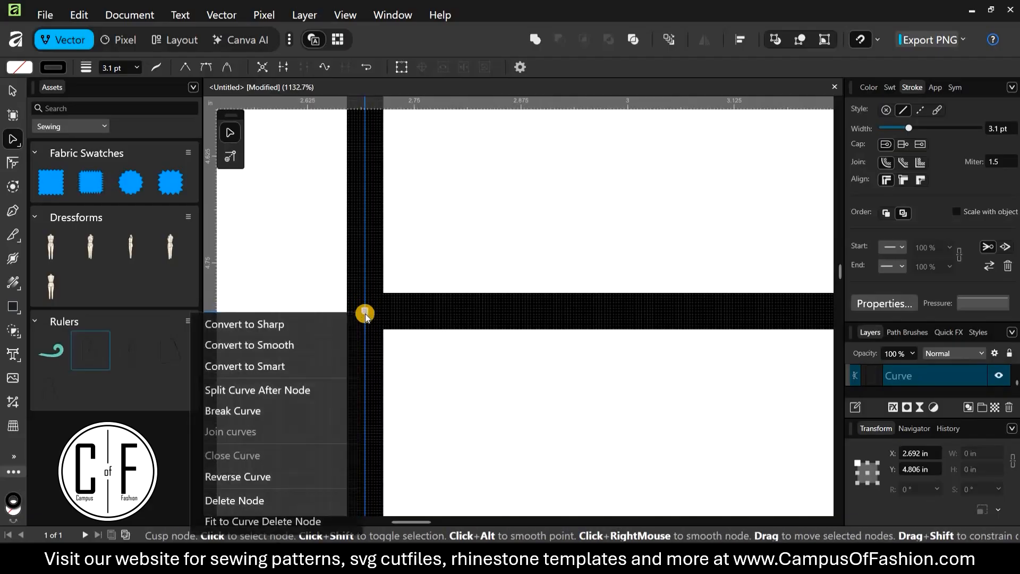
left_click(241, 413)
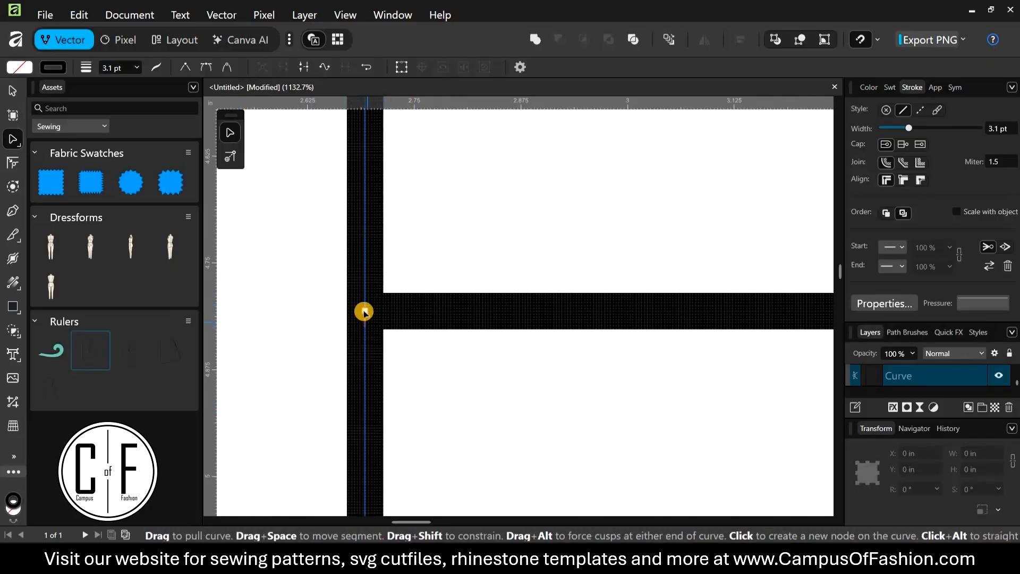
left_click_drag(364, 310, 368, 410)
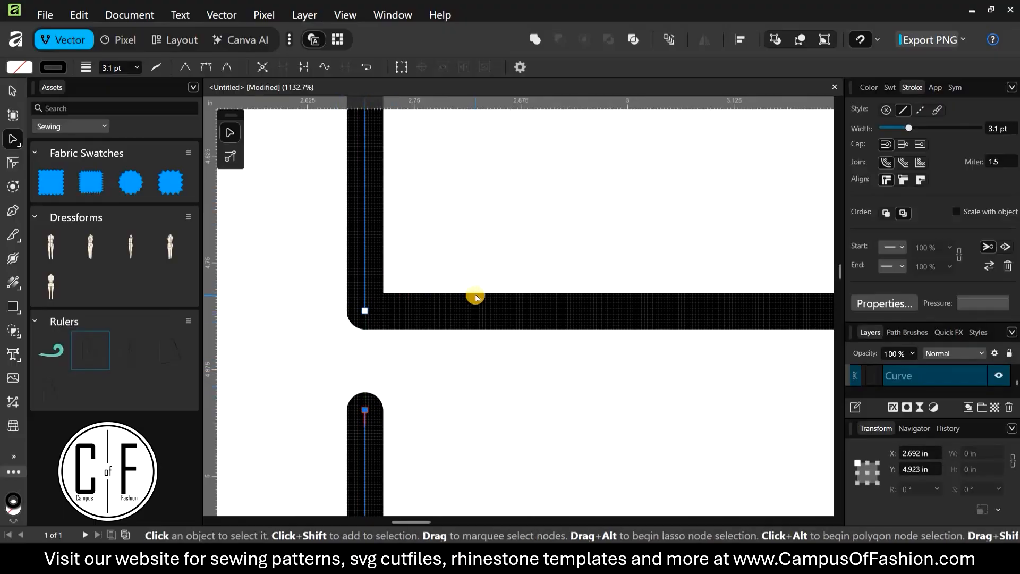
key("ctrl+z")
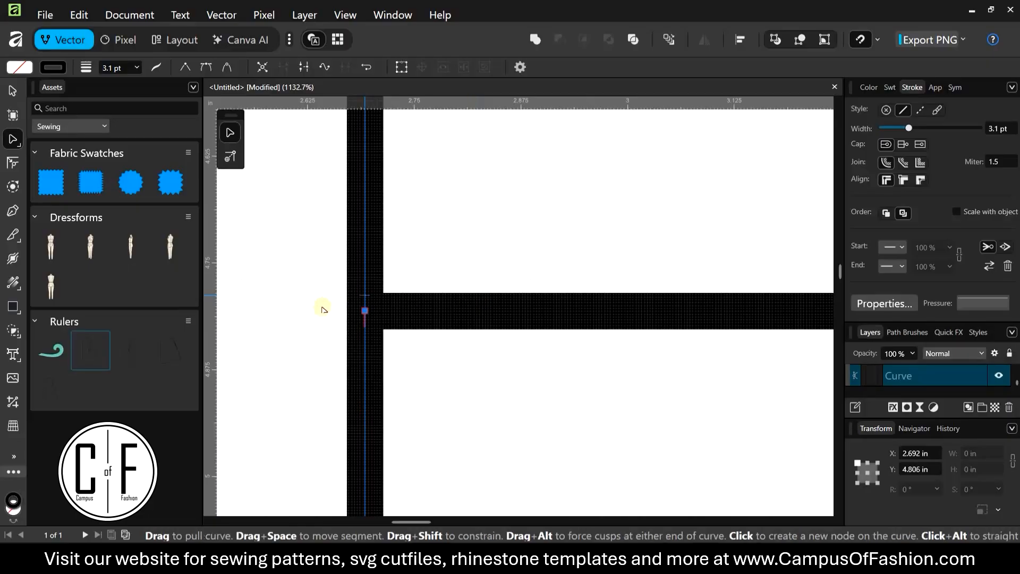
Step: Select the skirt outline curve for node editing at the junction of the horizontal line and the side seam
scroll(325, 308, "down", 3)
scroll(567, 296, "down", 5)
scroll(521, 314, "up", 3)
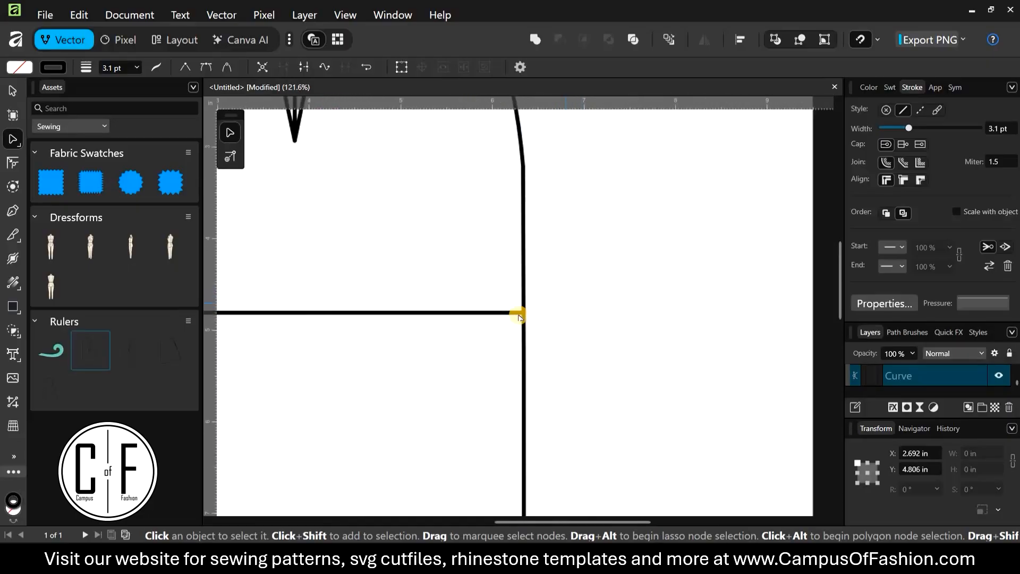
scroll(520, 318, "up", 3)
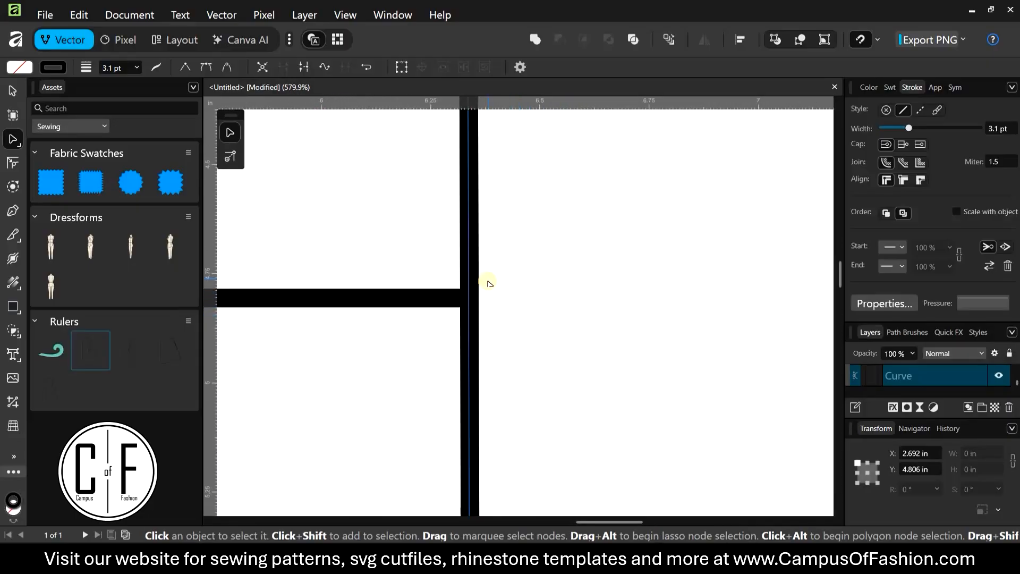
scroll(469, 322, "up", 1)
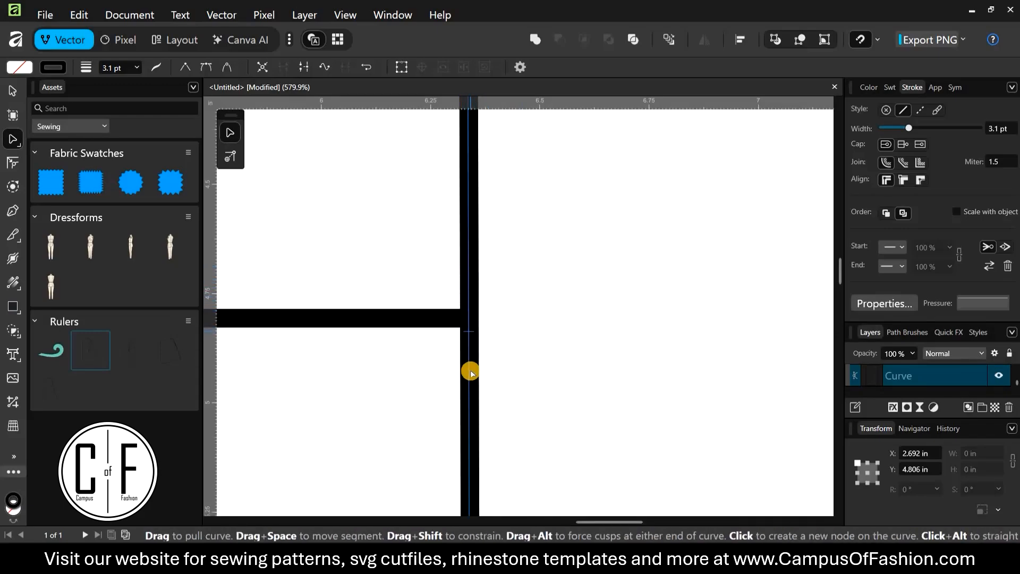
scroll(470, 371, "up", 3)
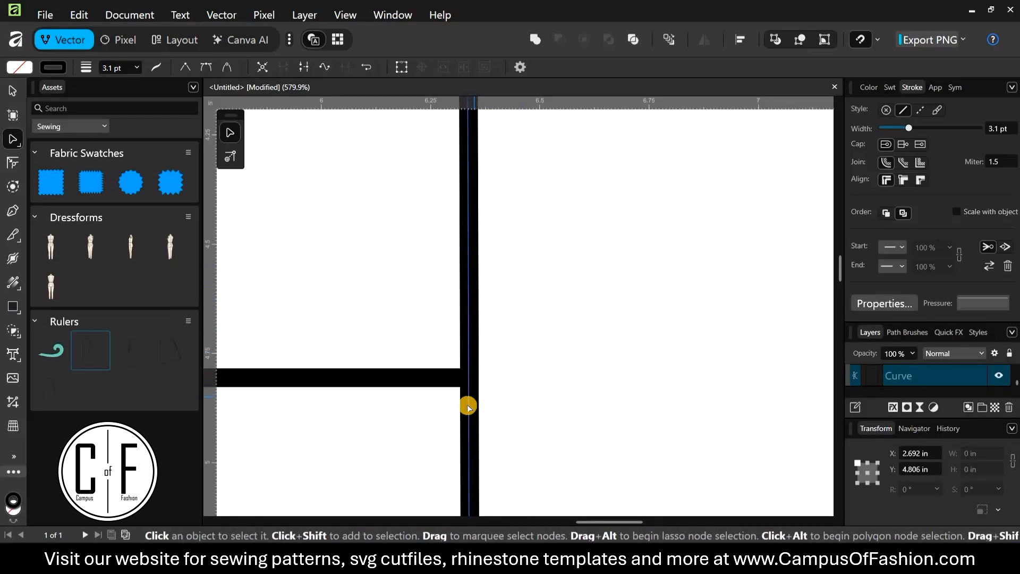
scroll(466, 391, "up", 3)
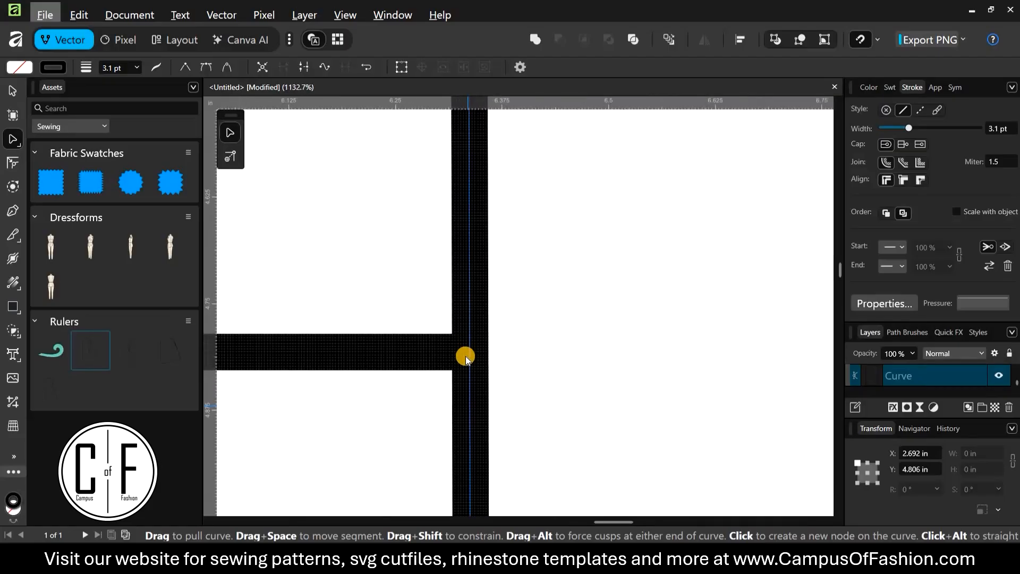
left_click(469, 304)
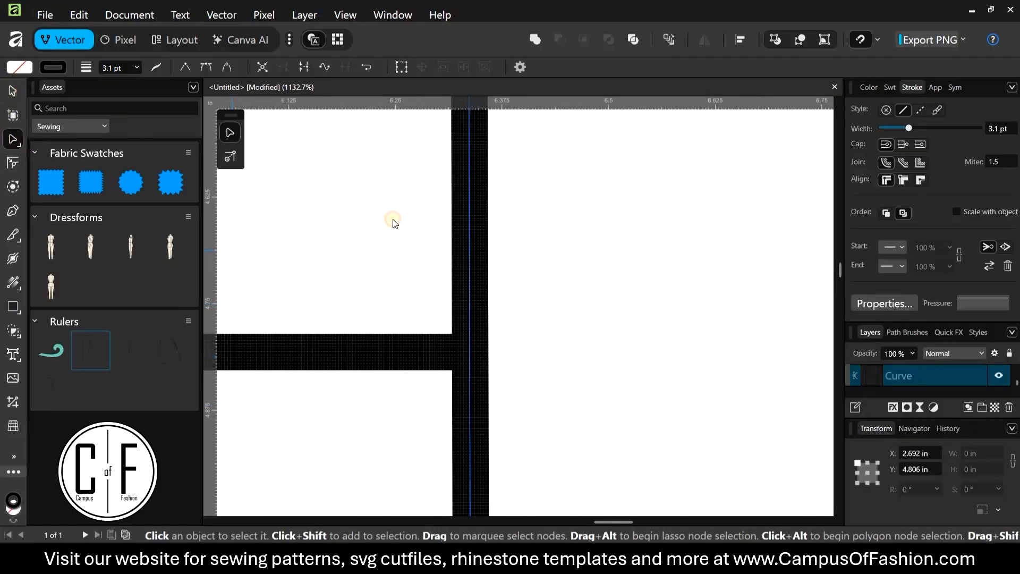
key("v")
left_click(471, 301)
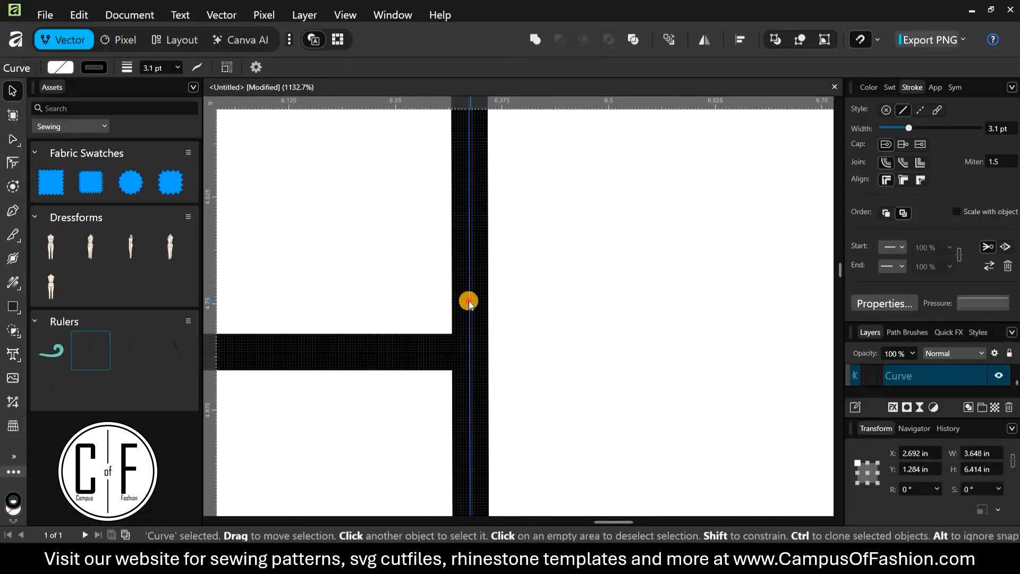
left_click(13, 138)
left_click(420, 261)
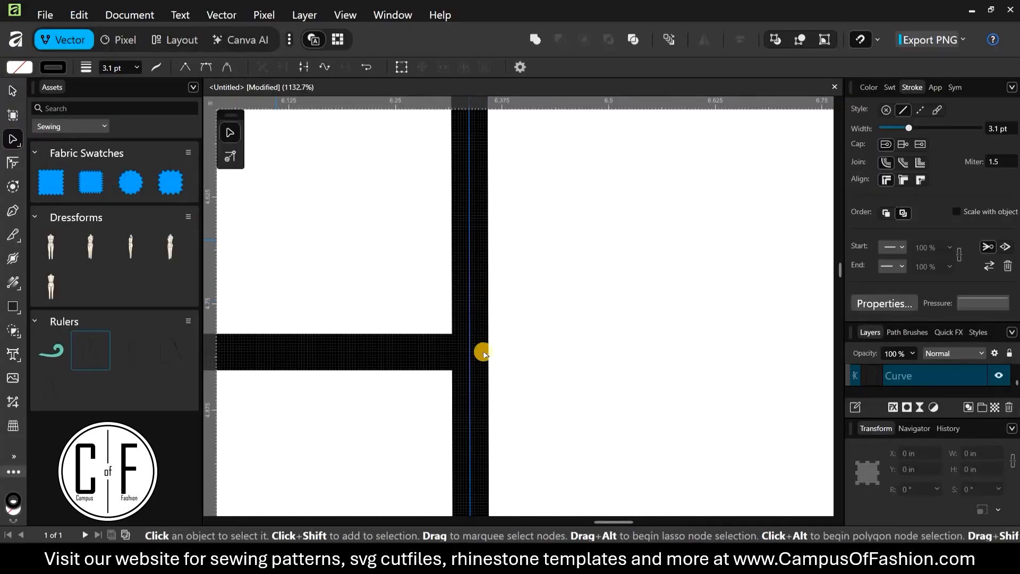
Step: Try to add a node where the horizontal line meets the side seam and break the outline curve there
left_click_drag(469, 355, 504, 358)
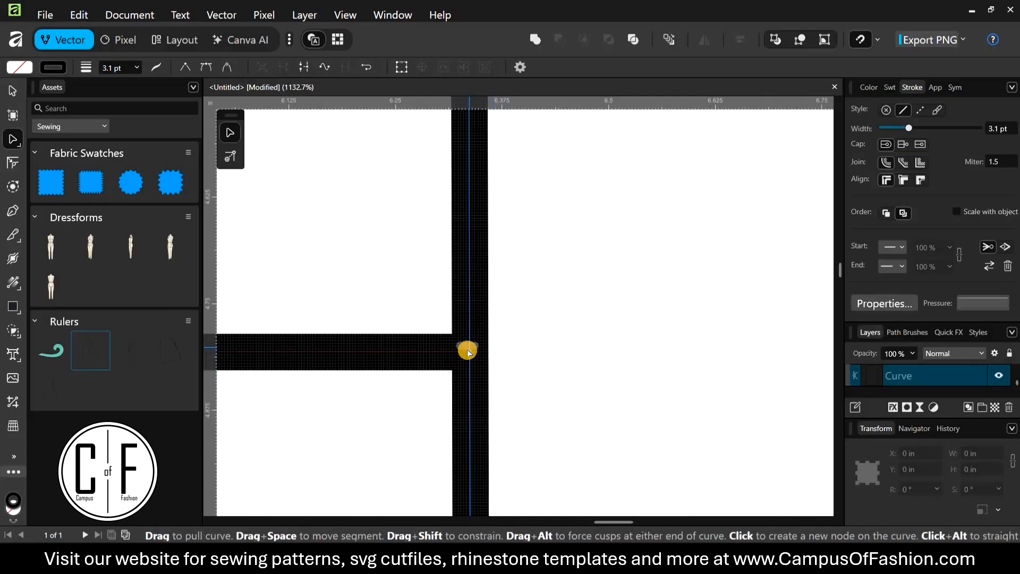
left_click_drag(469, 352, 471, 351)
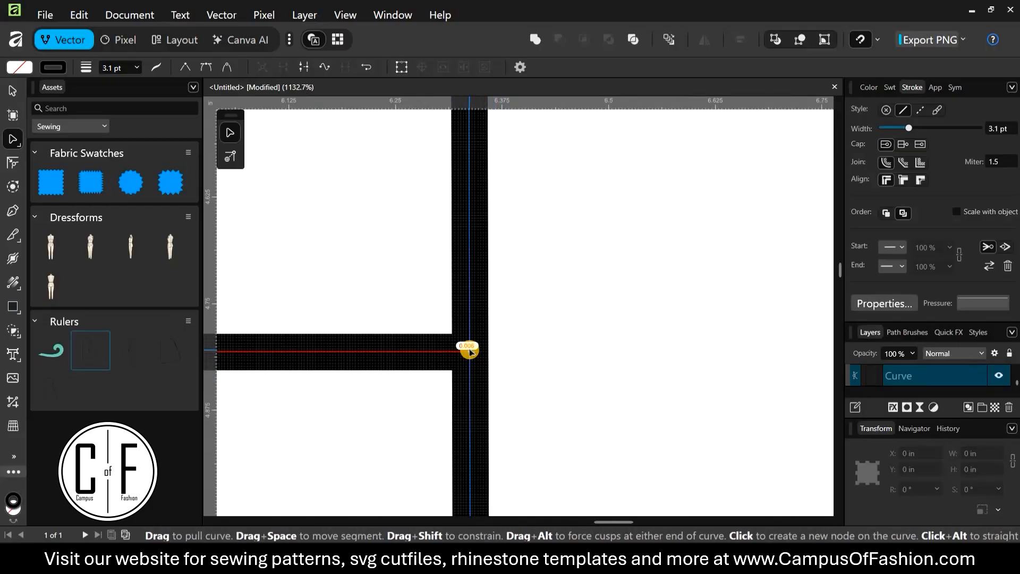
left_click_drag(470, 352, 470, 351)
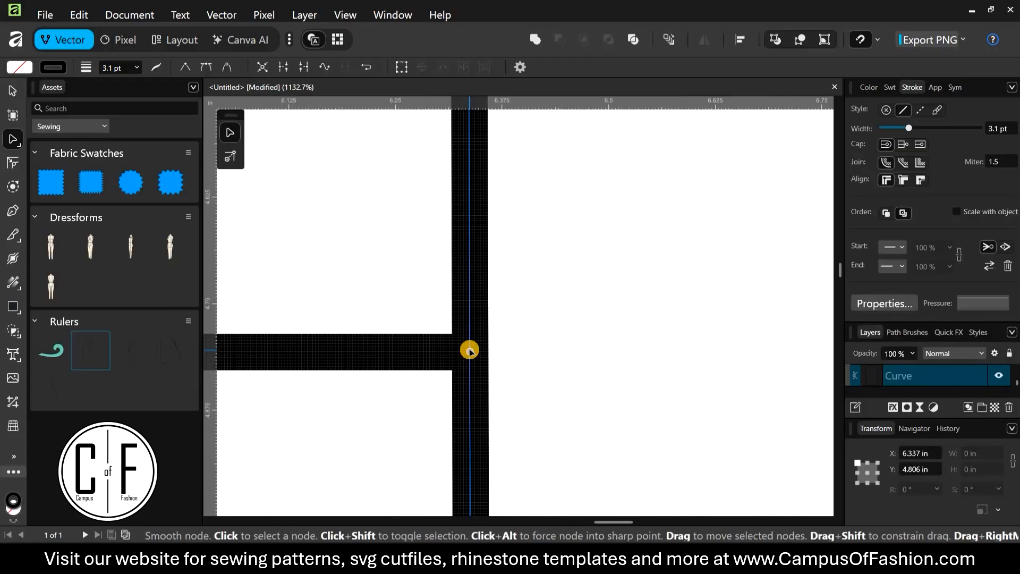
right_click(469, 351)
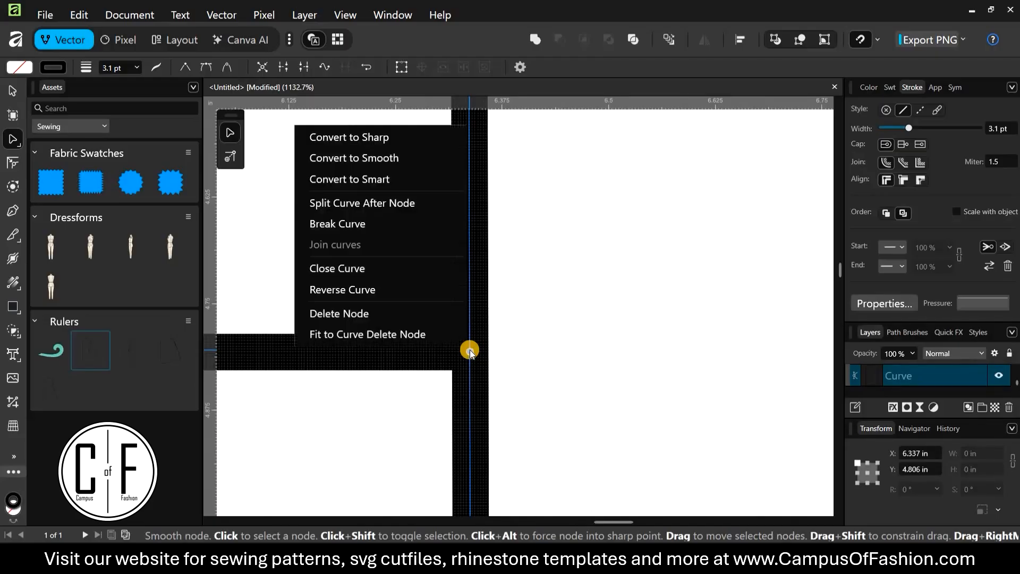
left_click(356, 224)
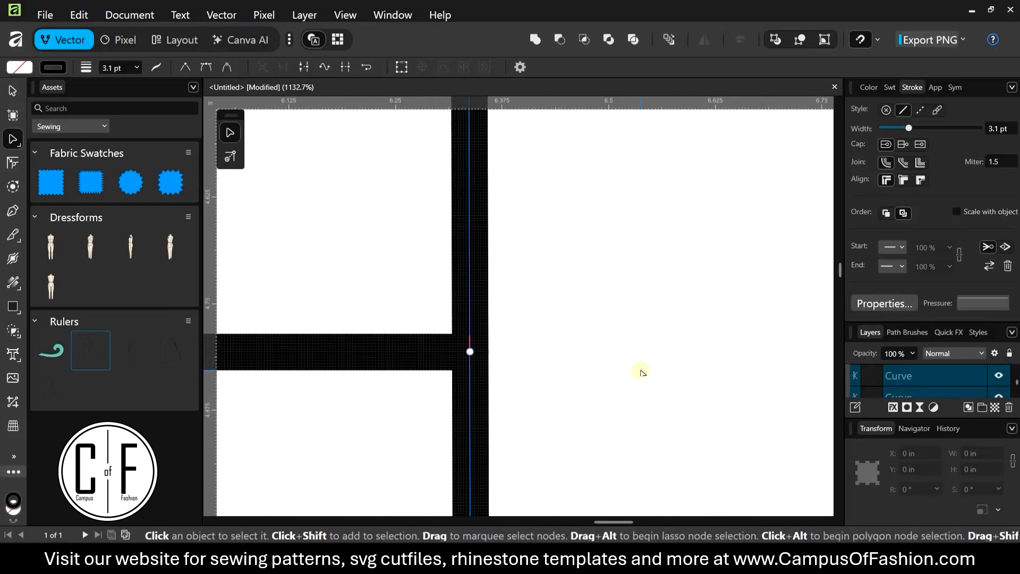
key("ctrl+z")
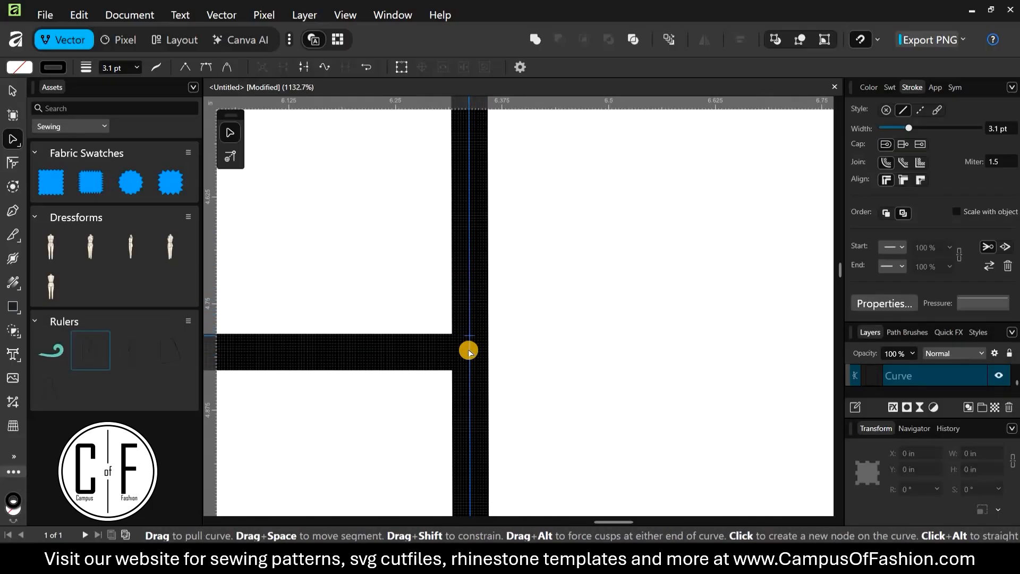
Step: Add a node to the skirt outline exactly where the horizontal line meets the side seam, and break the curve at that node
left_click_drag(470, 352, 470, 353)
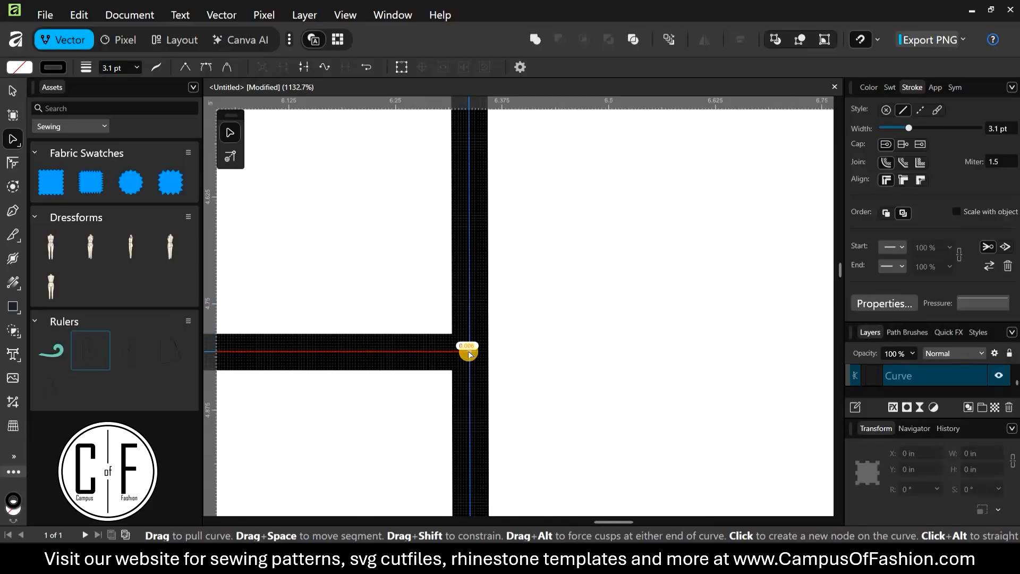
left_click_drag(470, 353, 469, 354)
right_click(470, 352)
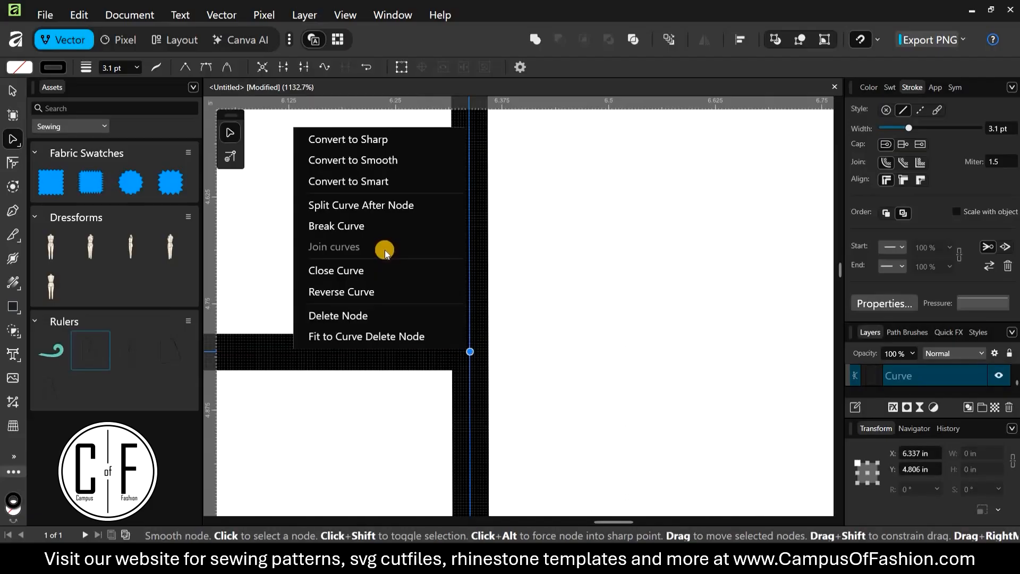
left_click(336, 226)
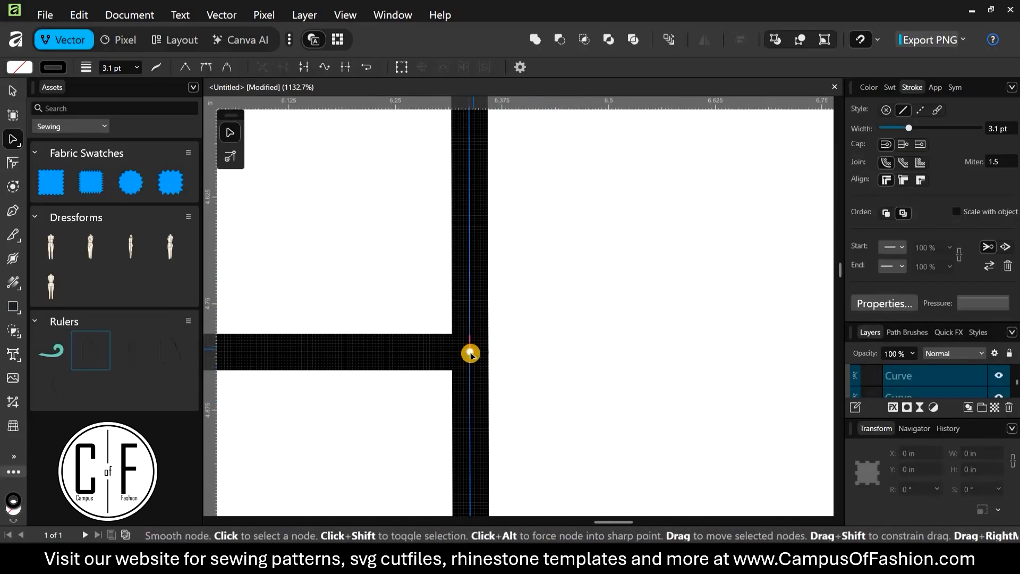
Step: Test the side-seam split by pulling the lower end node down, and undo that move
left_click_drag(470, 353, 475, 440)
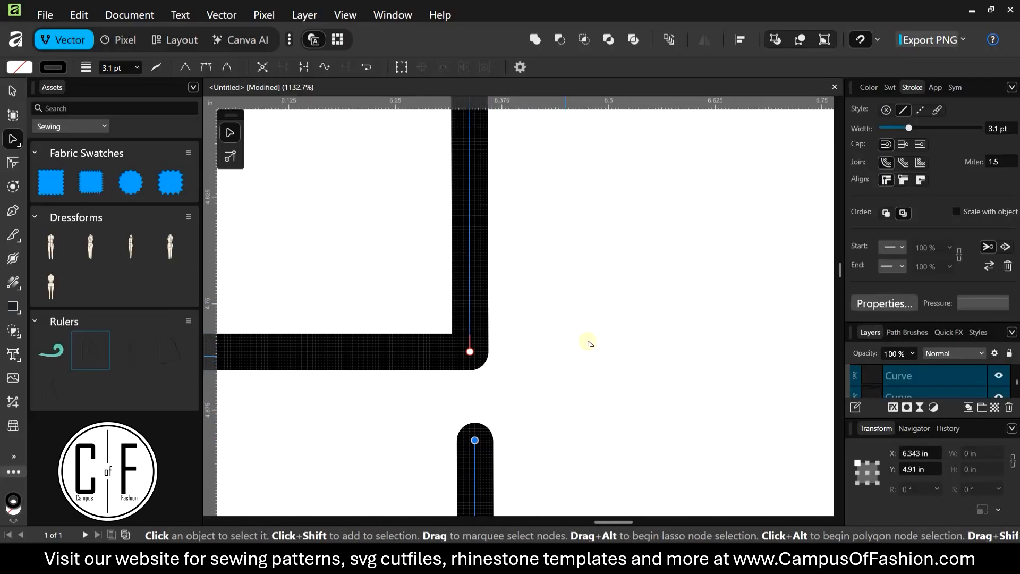
key("ctrl+z")
scroll(611, 337, "down", 8)
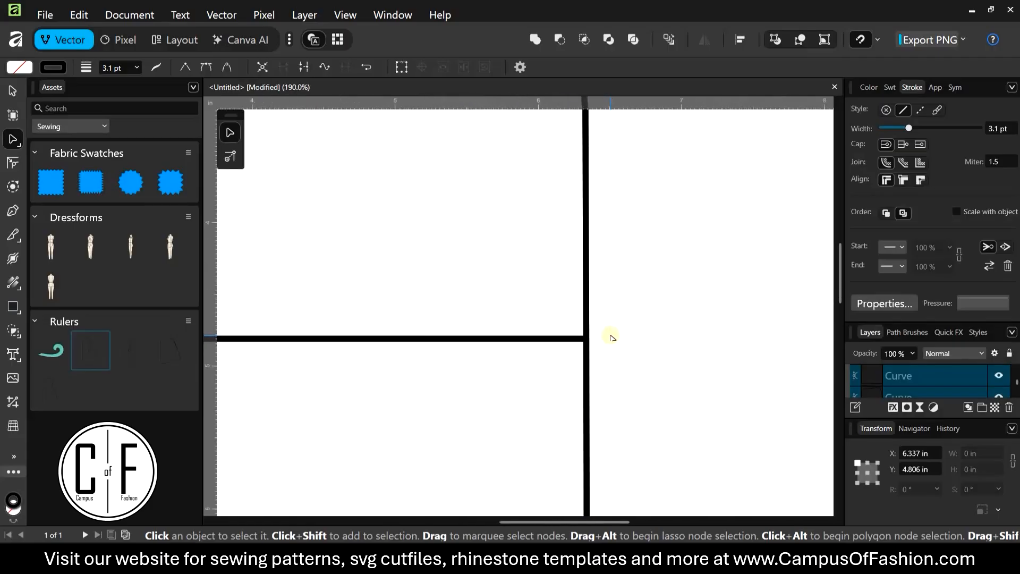
scroll(612, 338, "down", 4)
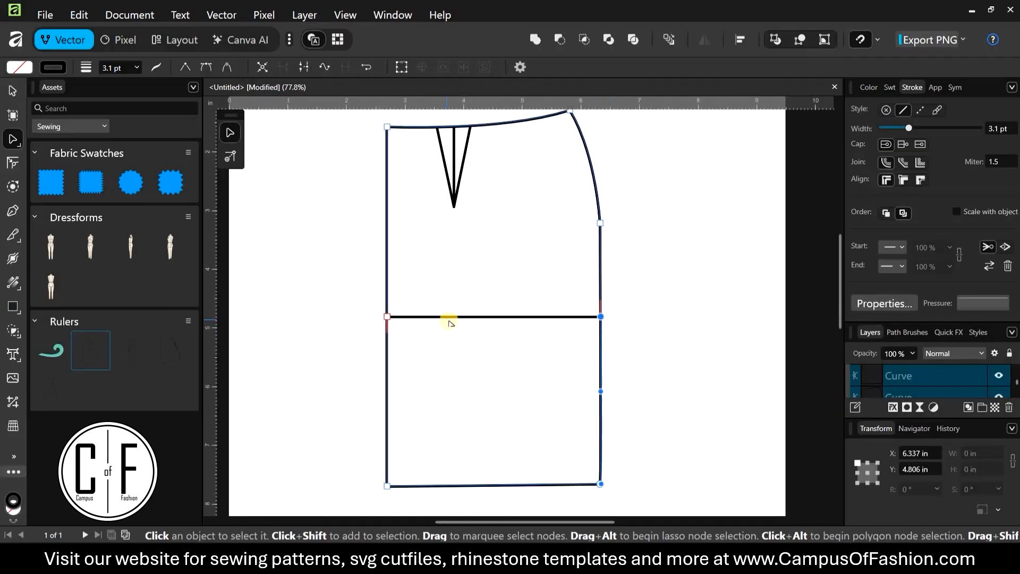
scroll(367, 346, "down", 1)
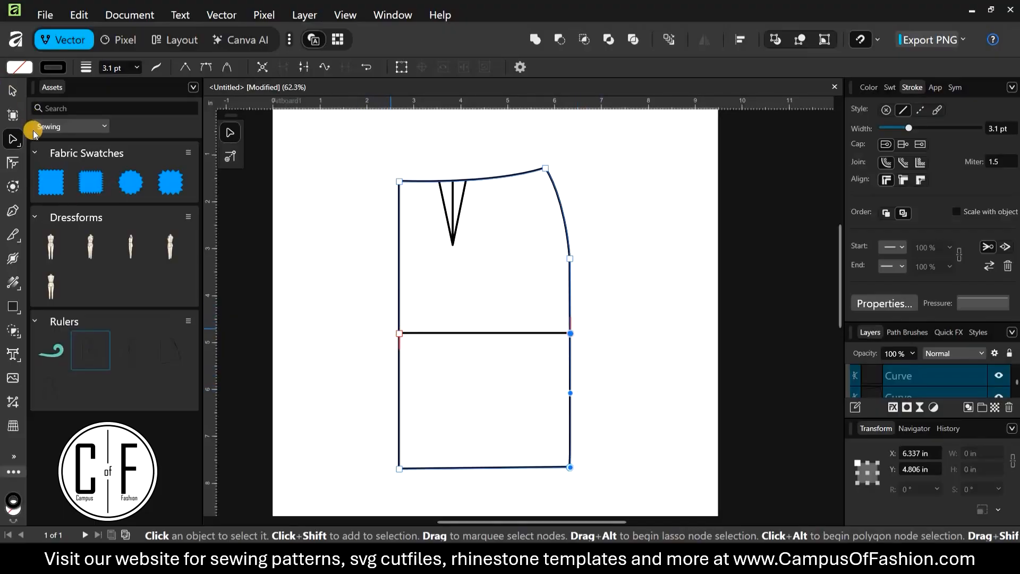
Step: Select the lower outline section together with the horizontal line, move both straight down about 0.78 in, and deselect them
left_click(13, 90)
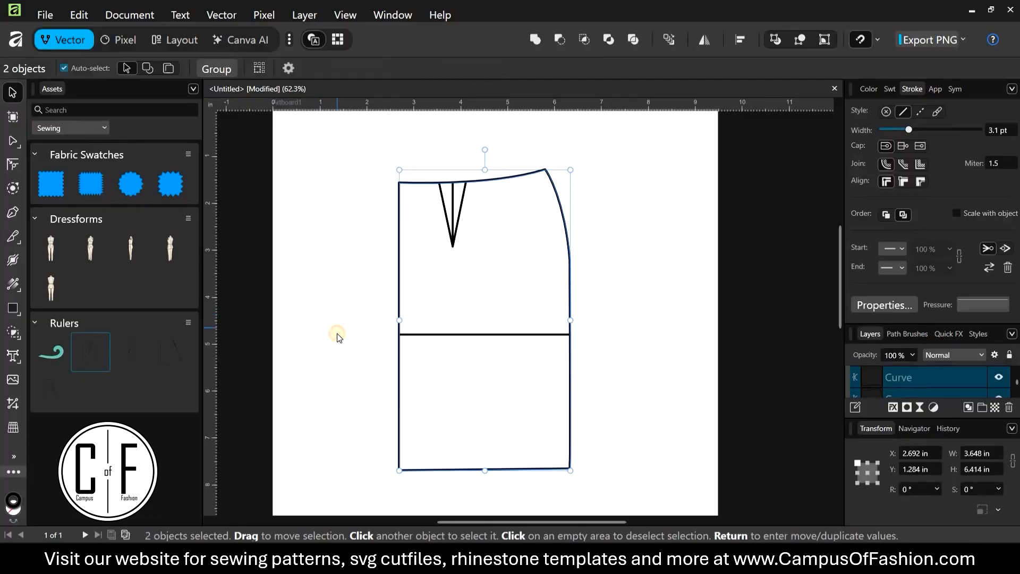
left_click(353, 344)
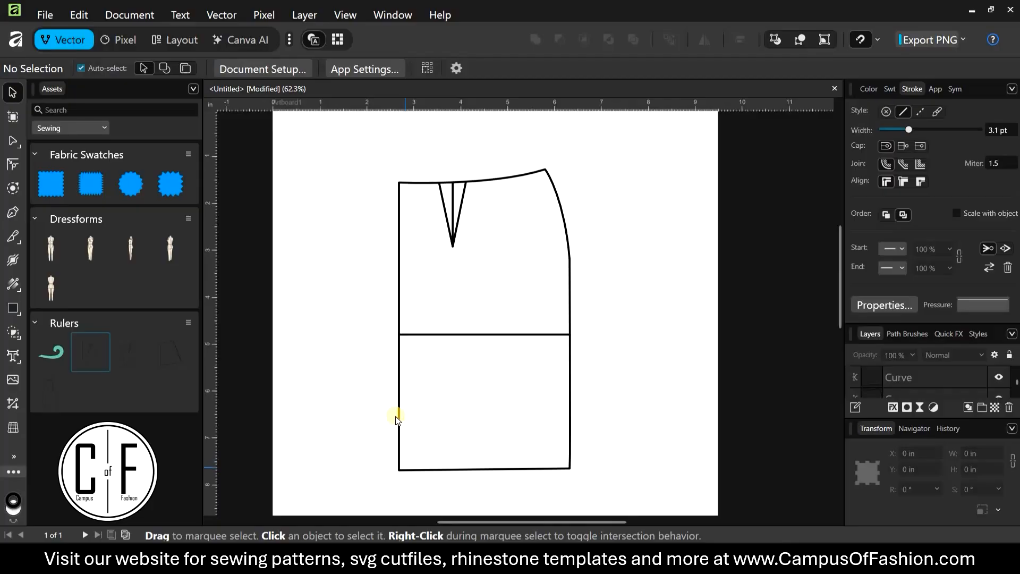
left_click_drag(369, 328, 394, 184)
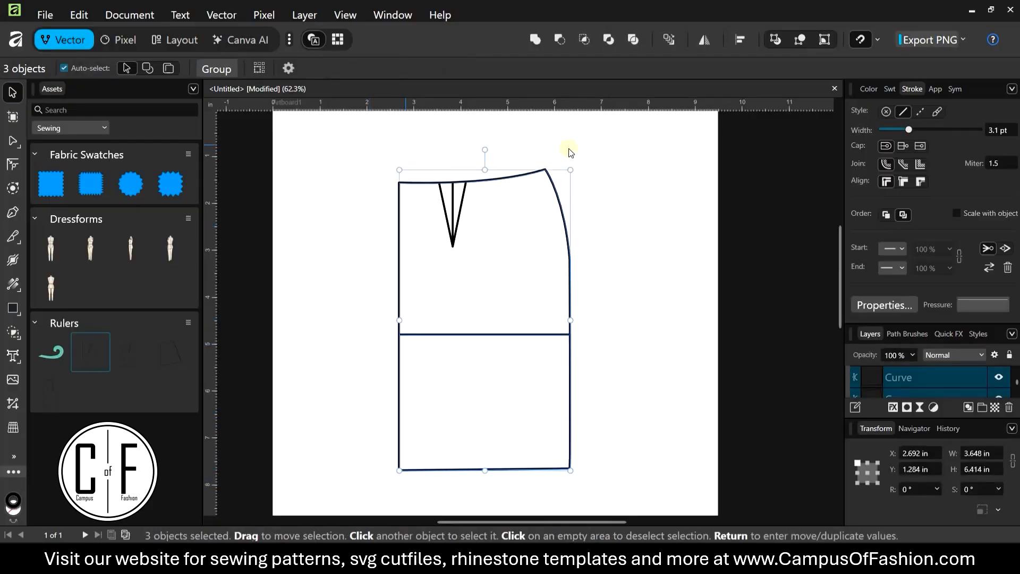
left_click(399, 422)
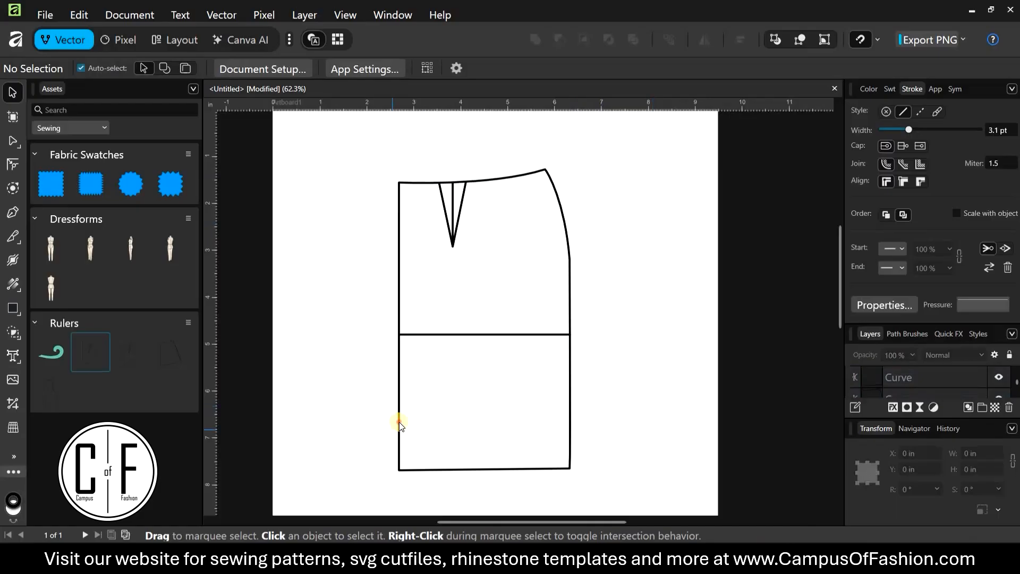
left_click(399, 421)
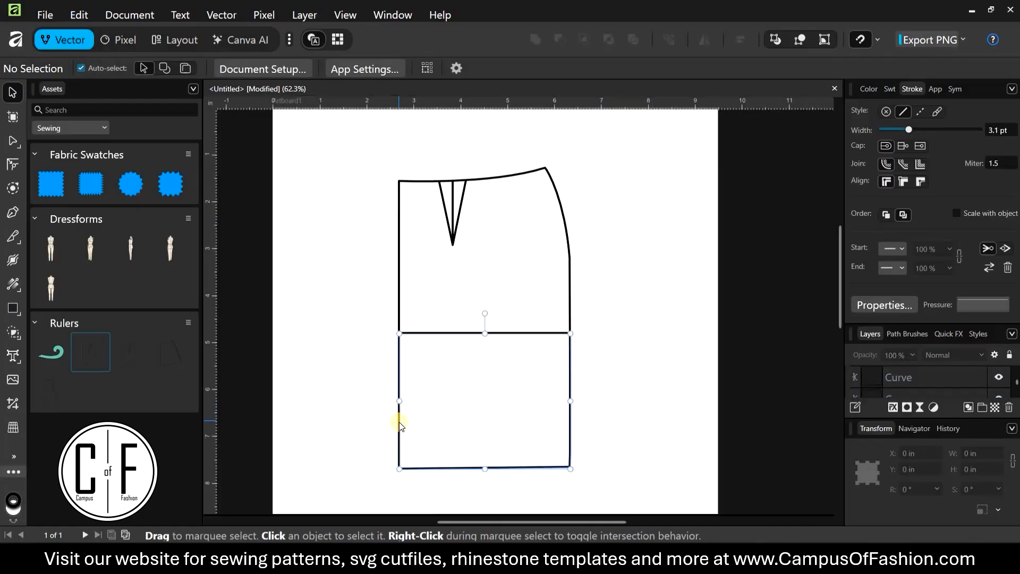
left_click(451, 333, "shift")
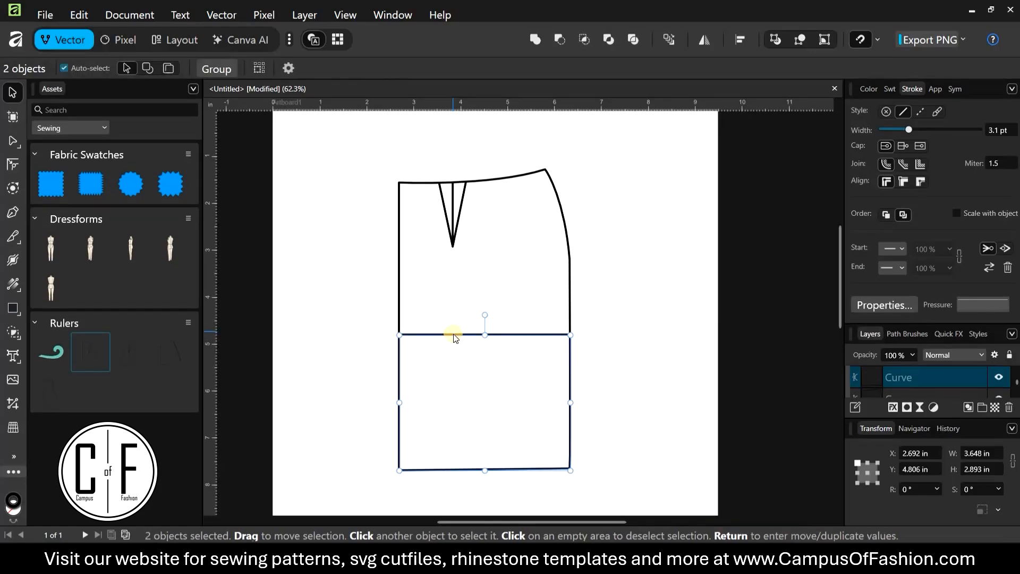
left_click_drag(454, 334, 454, 377)
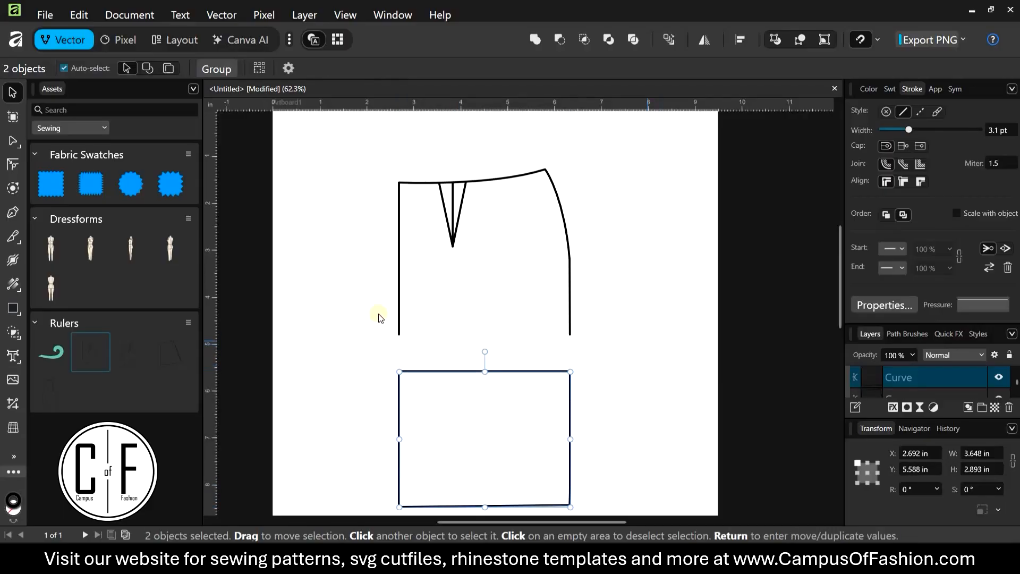
left_click(374, 335)
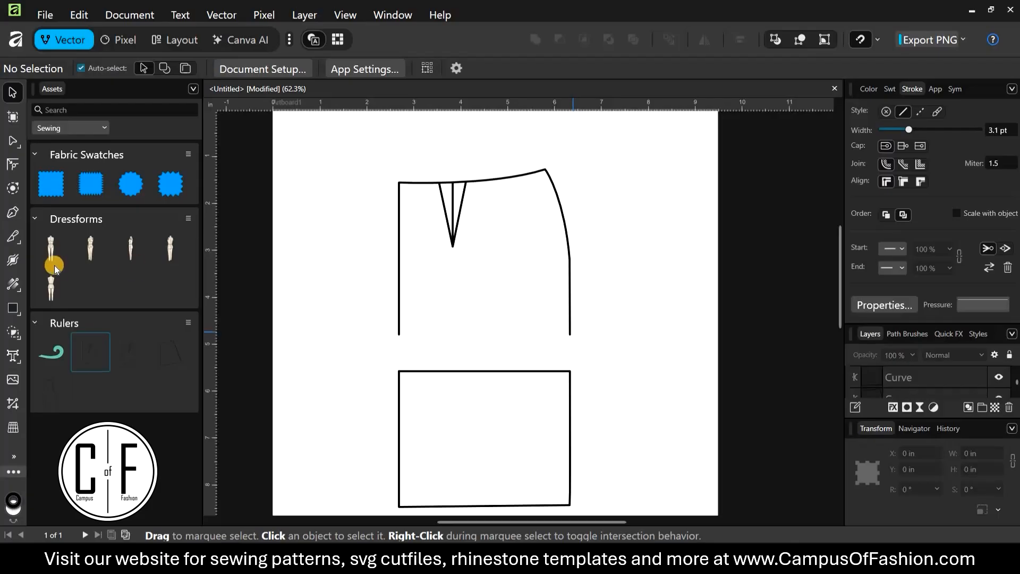
Step: Draw a straight line about 3.64 in long with the Pen tool between the upper skirt piece's two open lower ends
left_click(12, 212)
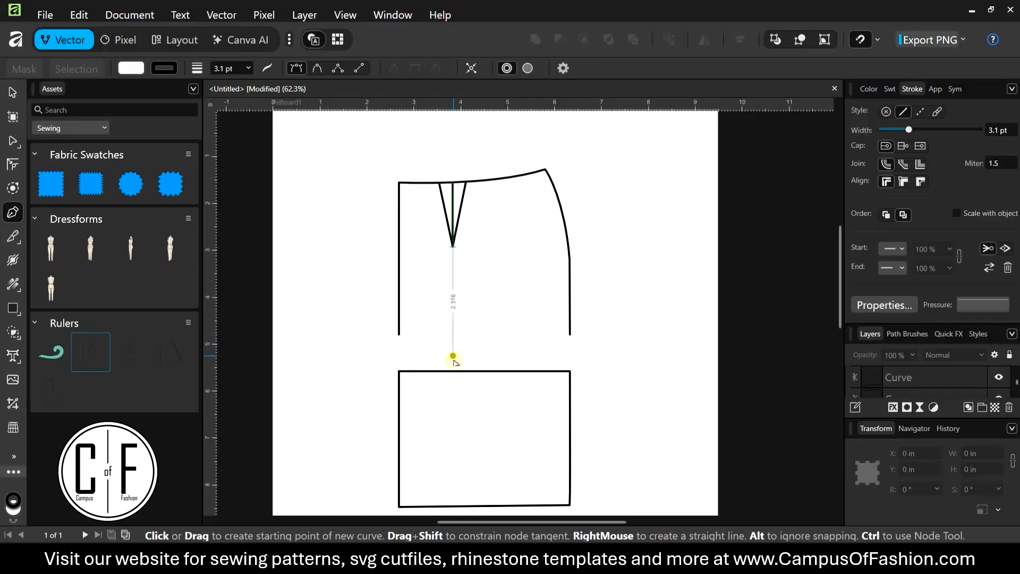
scroll(454, 356, "up", 4)
scroll(362, 325, "up", 1)
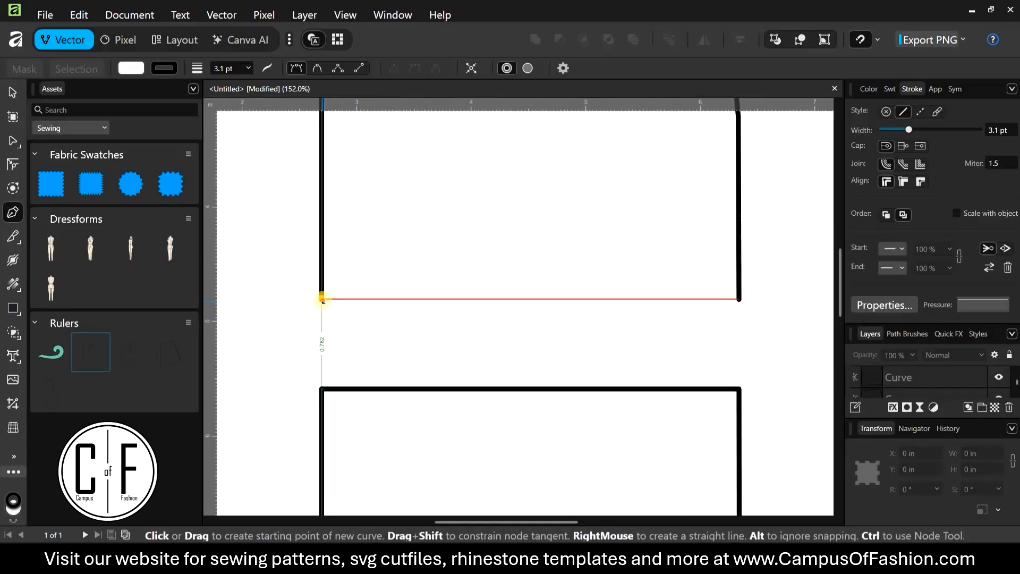
left_click(322, 299)
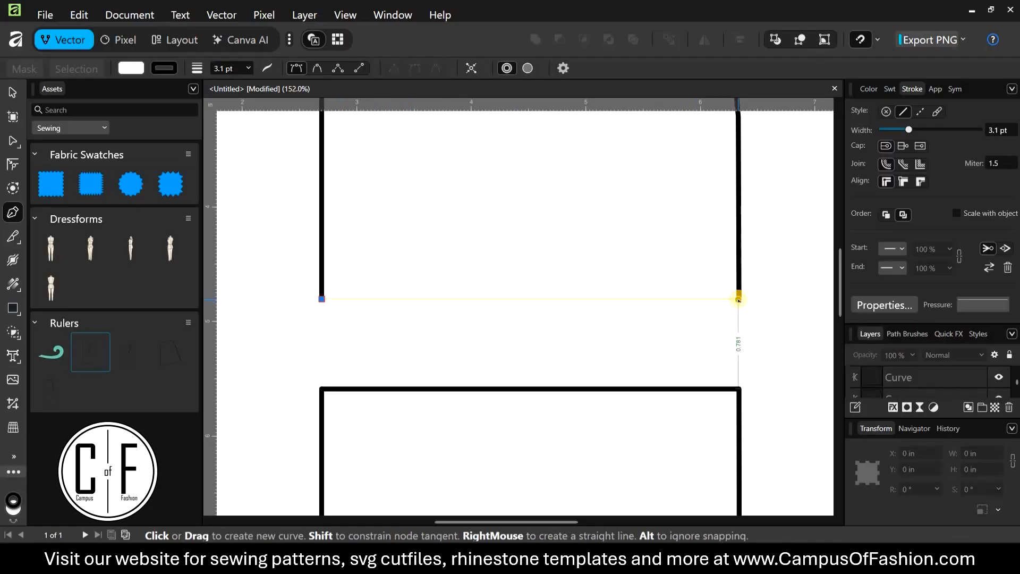
left_click(564, 338)
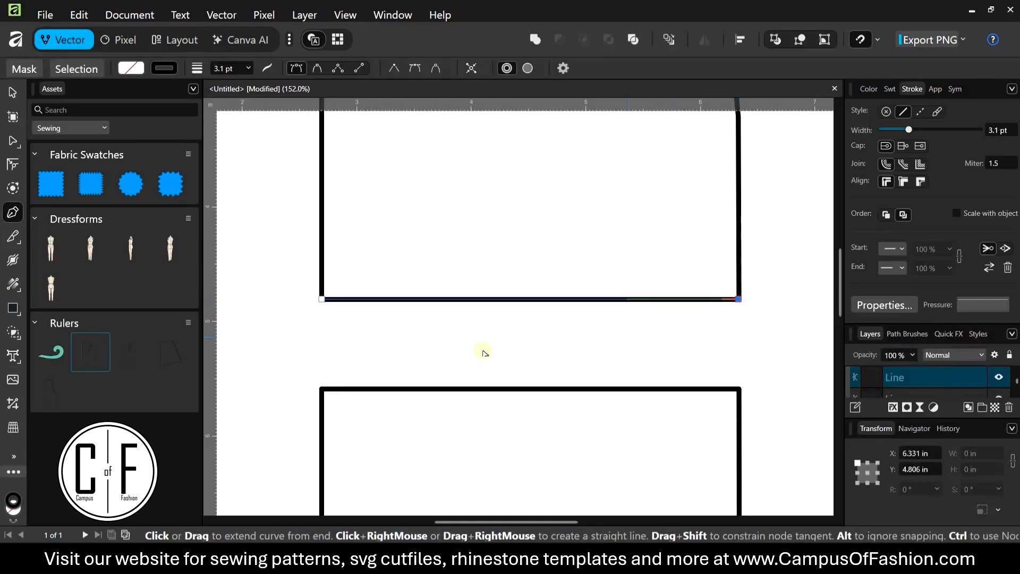
key("ctrl+0")
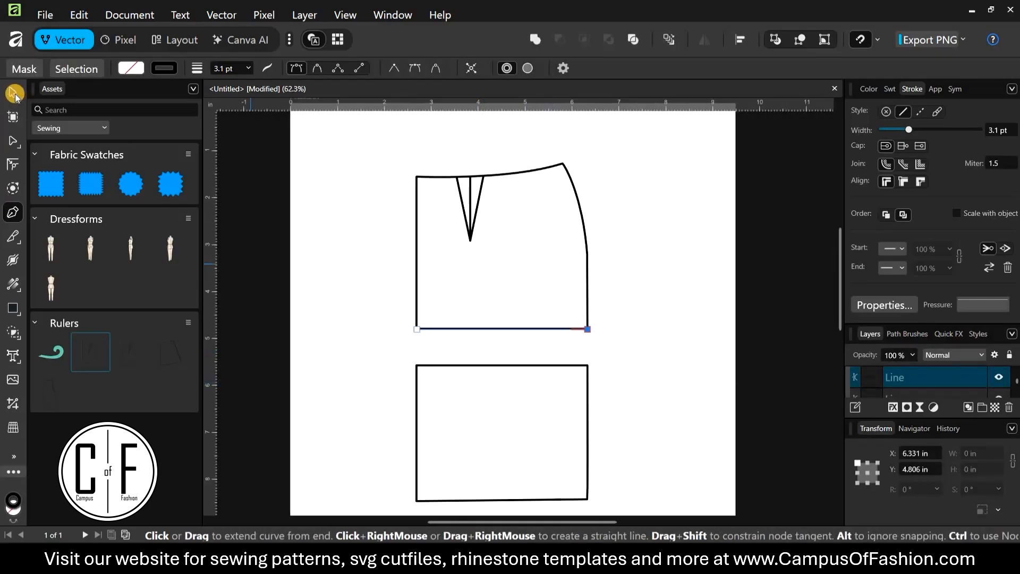
left_click(14, 95)
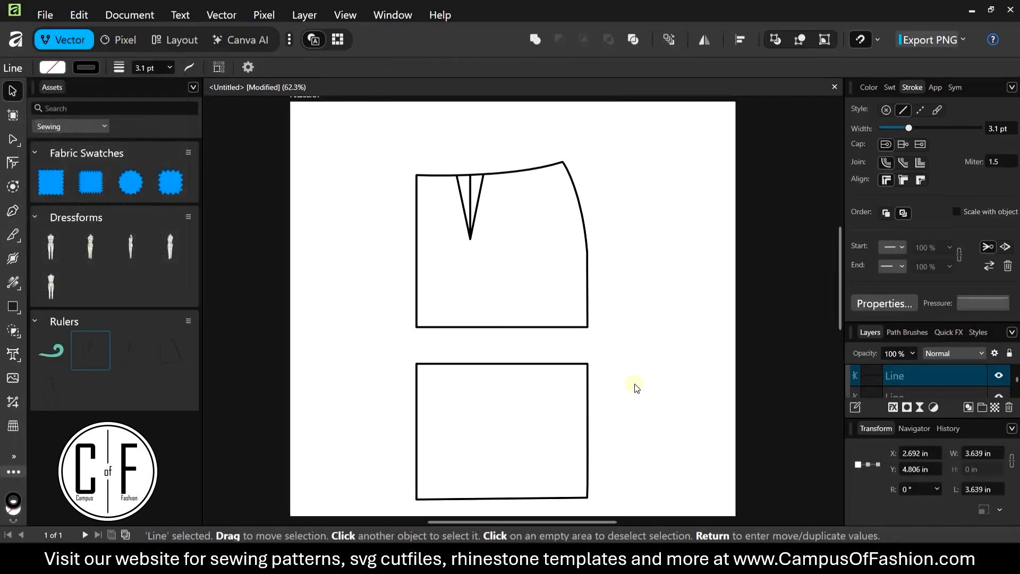
Step: Draw a vertical Pen line across the lower skirt piece, from its upper edge to the hem, about 0.86 in from its left side
scroll(583, 345, "down", 1)
scroll(632, 346, "down", 1)
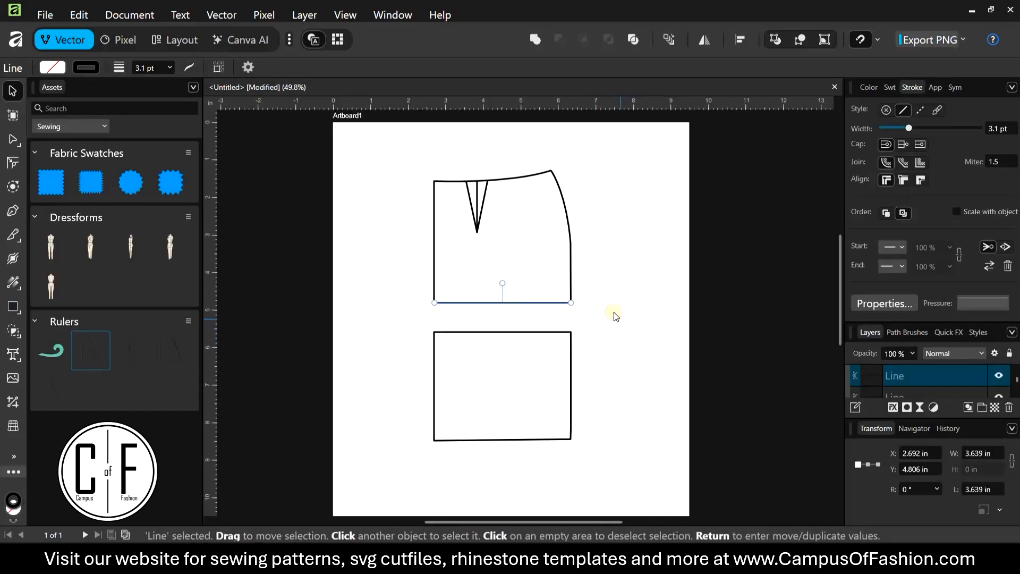
left_click(523, 283)
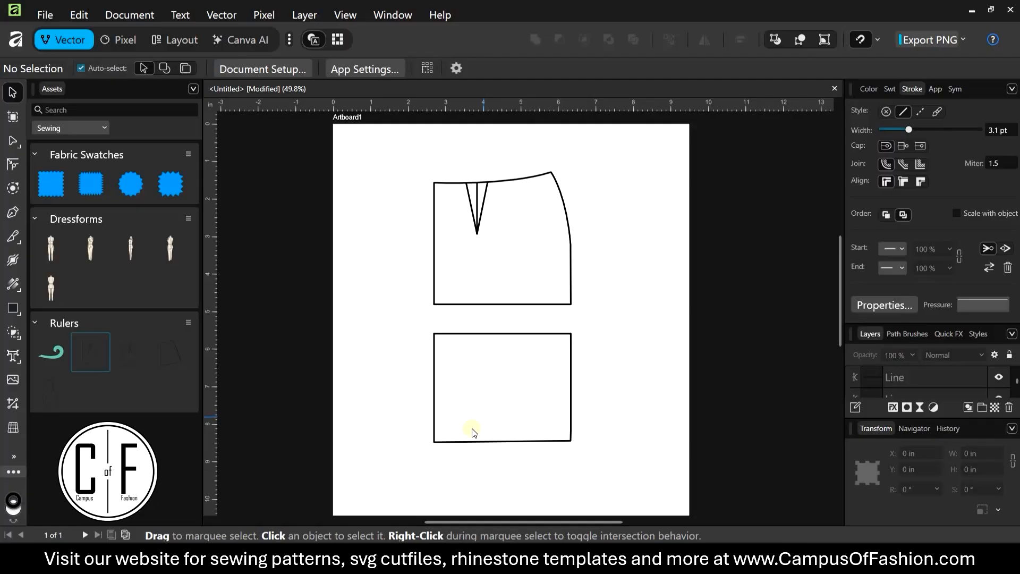
scroll(483, 457, "up", 2)
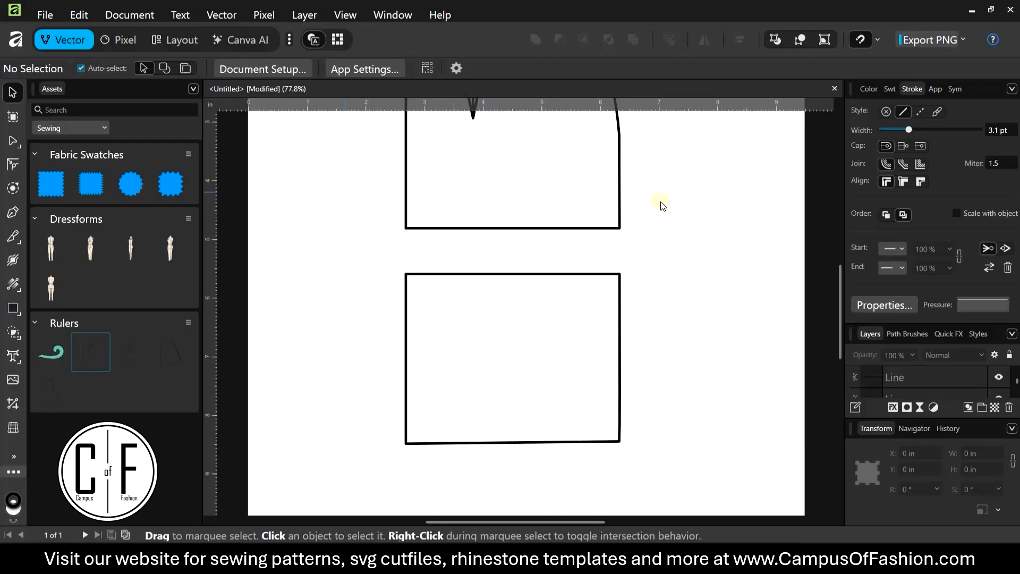
left_click(12, 214)
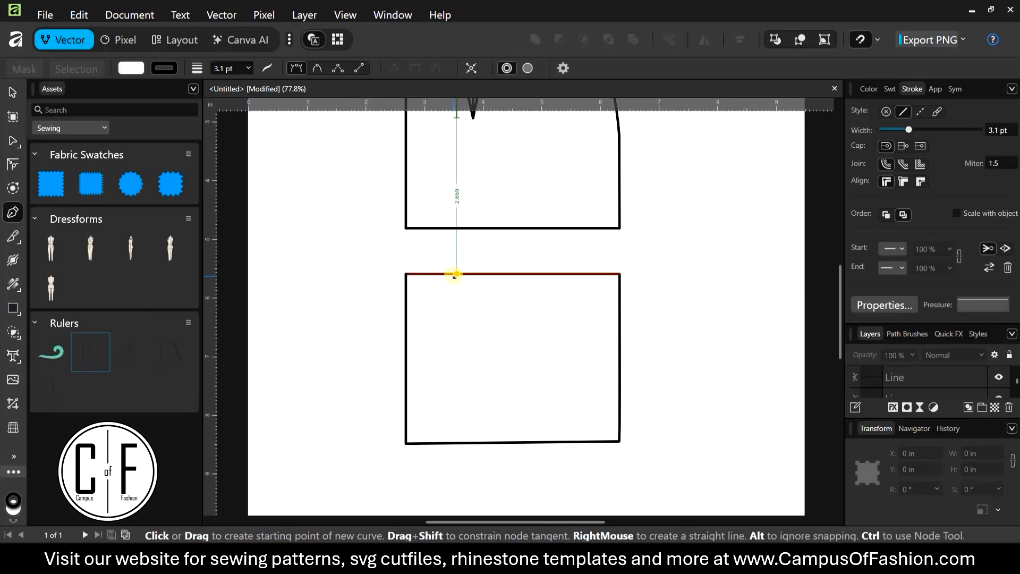
left_click(456, 274)
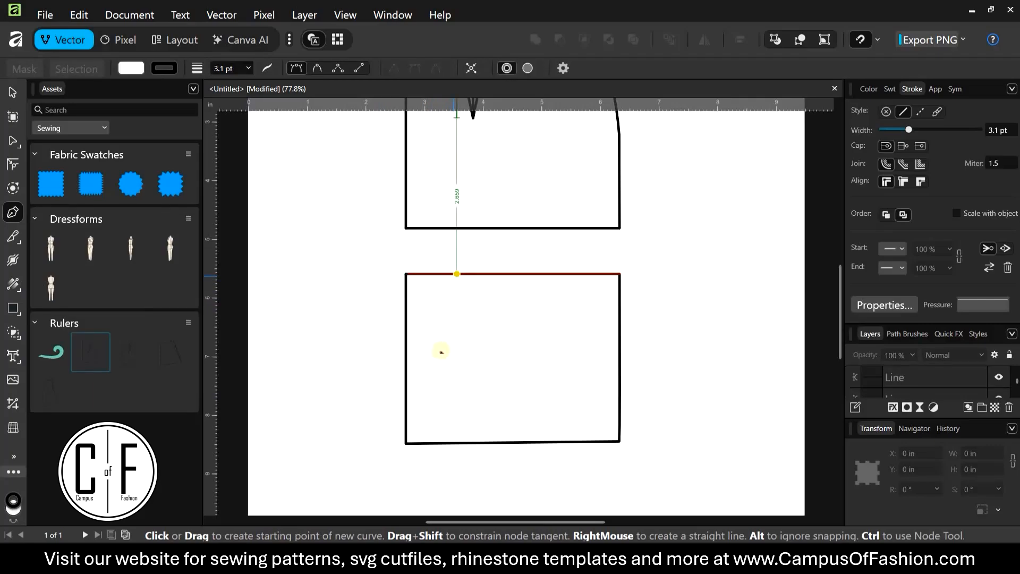
left_click(459, 444)
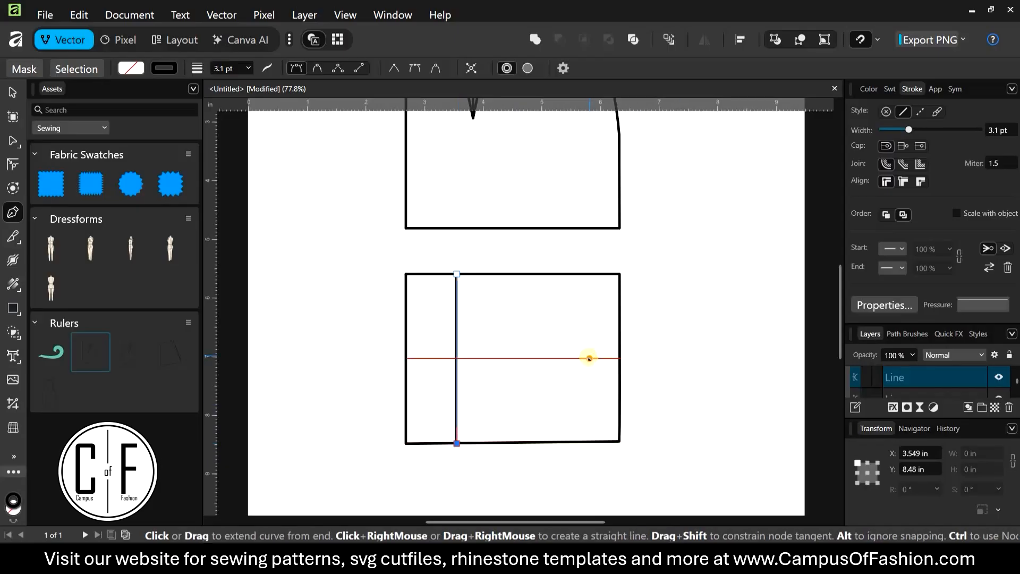
key("Escape")
key("Escape")
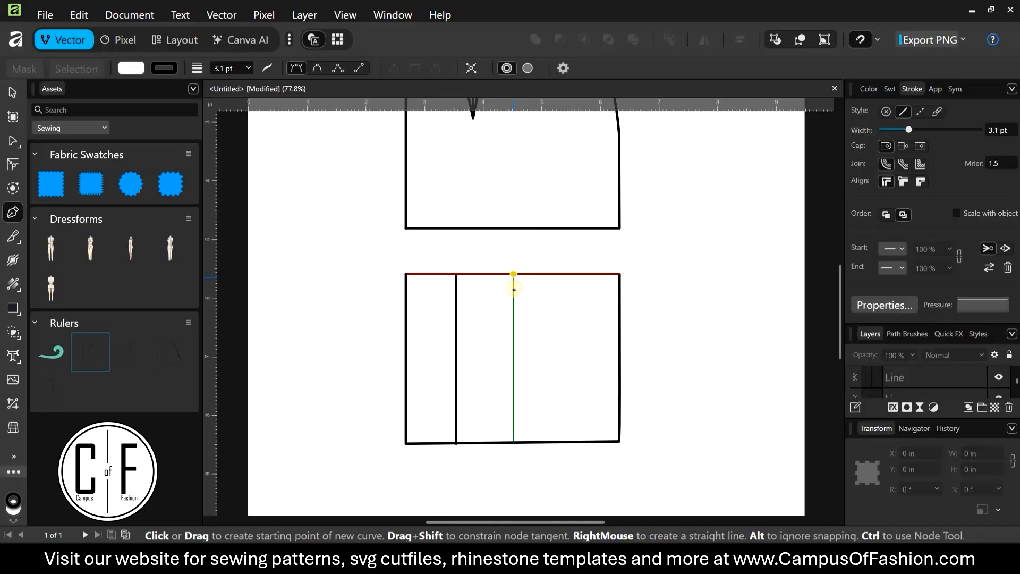
Step: Draw two more separate vertical lines across the lower piece, at about X 4.52 in and X 5.46 in, dividing it into four strips
left_click(513, 274)
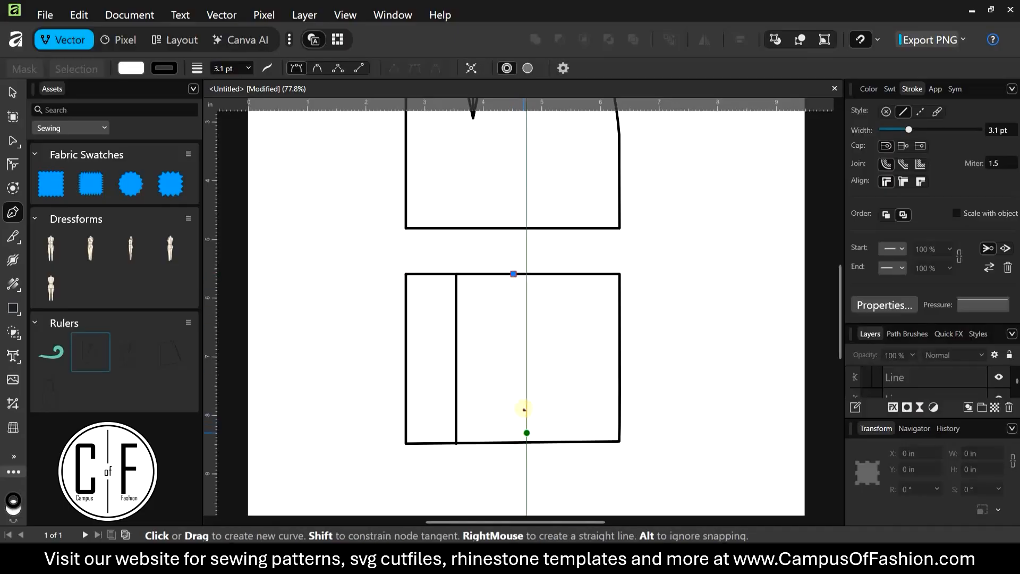
left_click(514, 442)
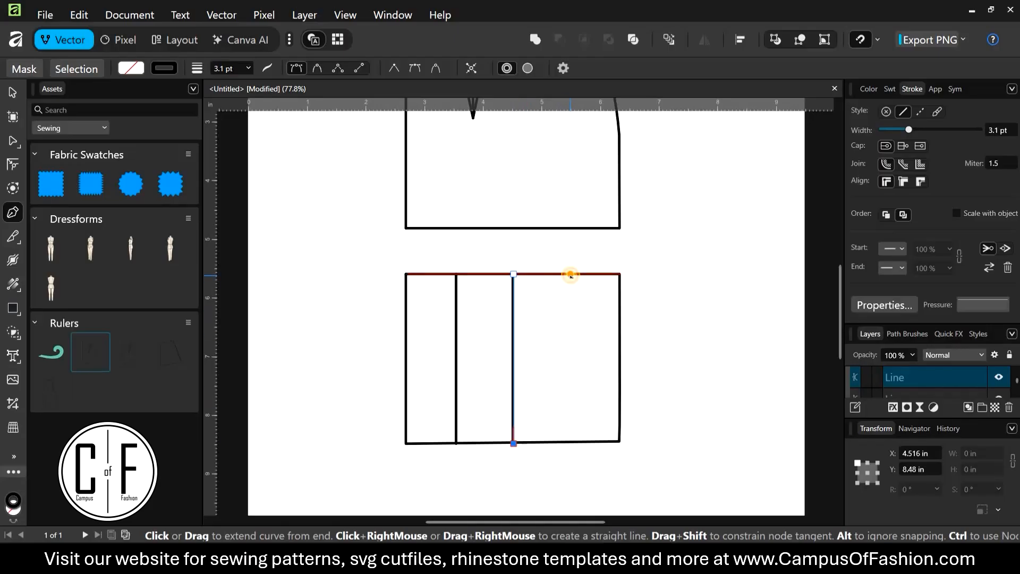
left_click(570, 274)
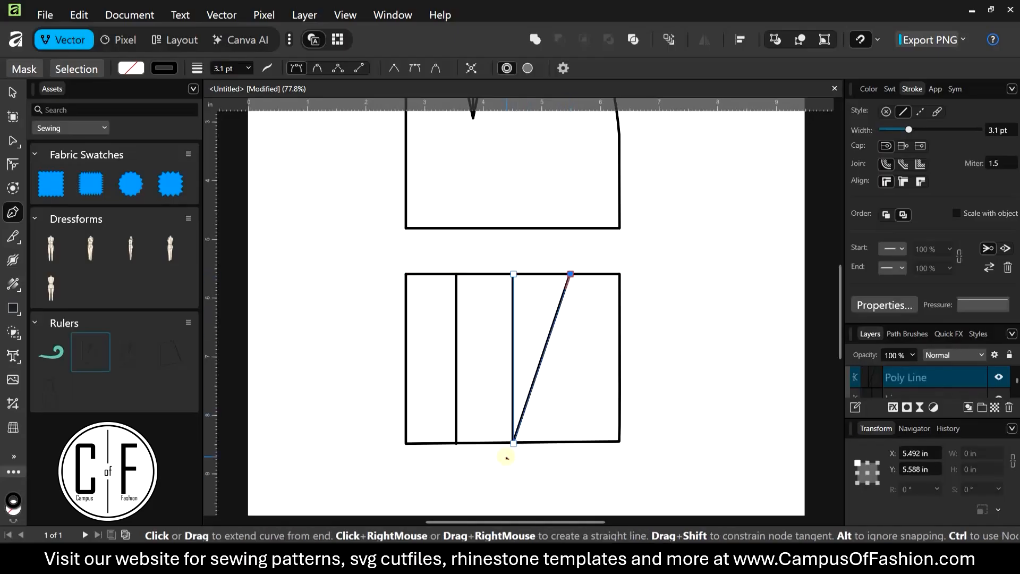
key("ctrl+z")
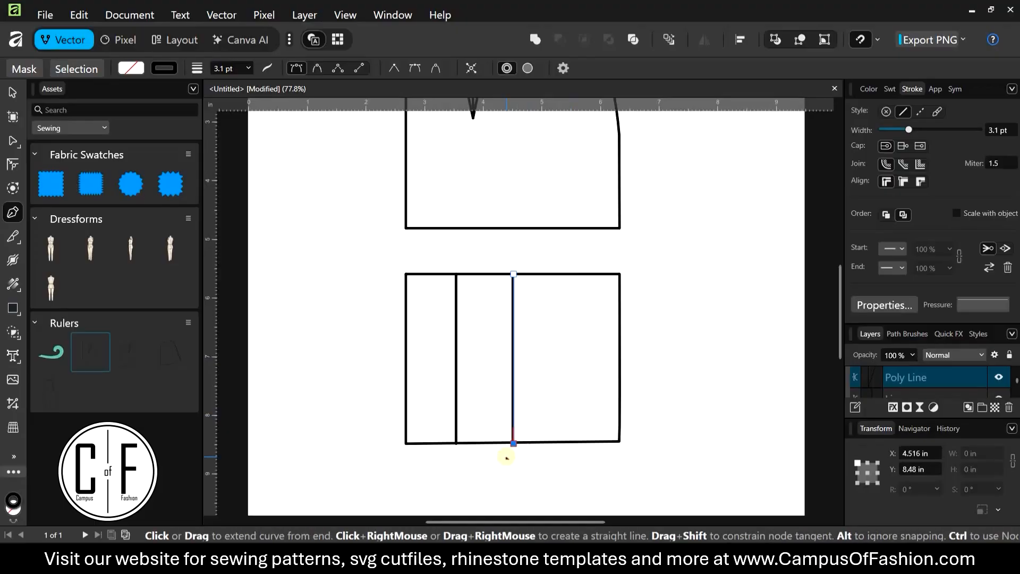
key("Escape")
key("Escape")
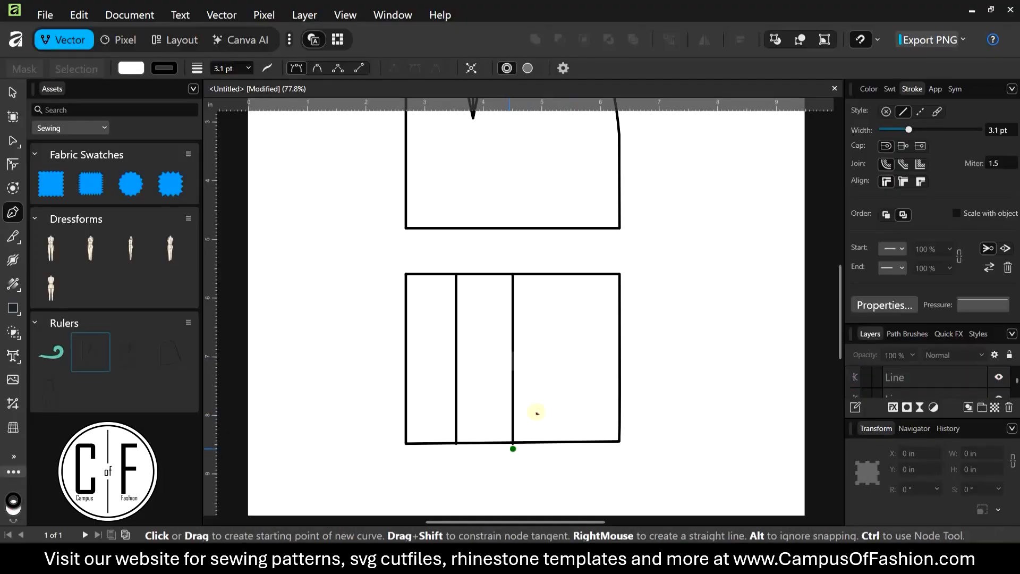
left_click(568, 274)
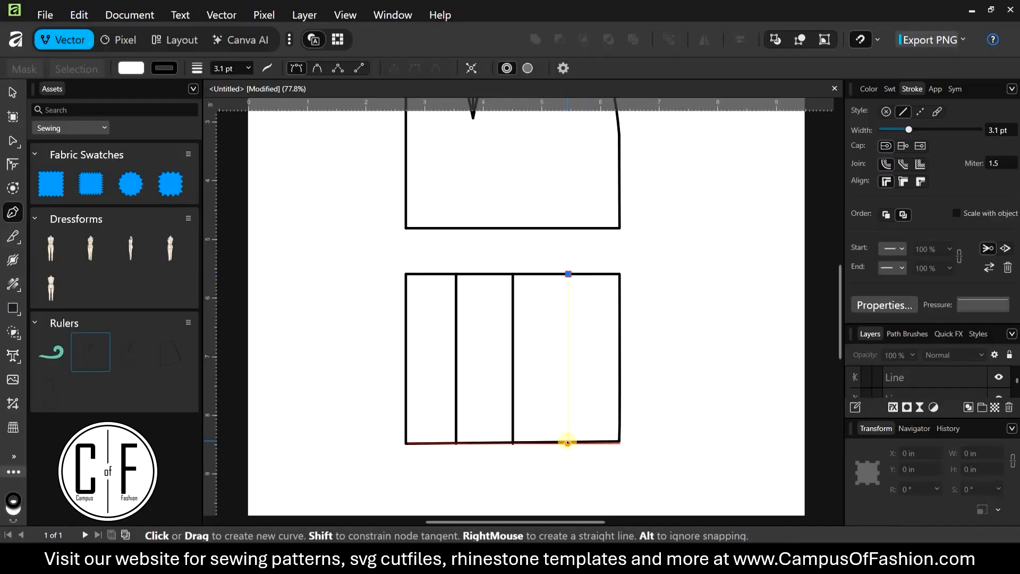
left_click(567, 442)
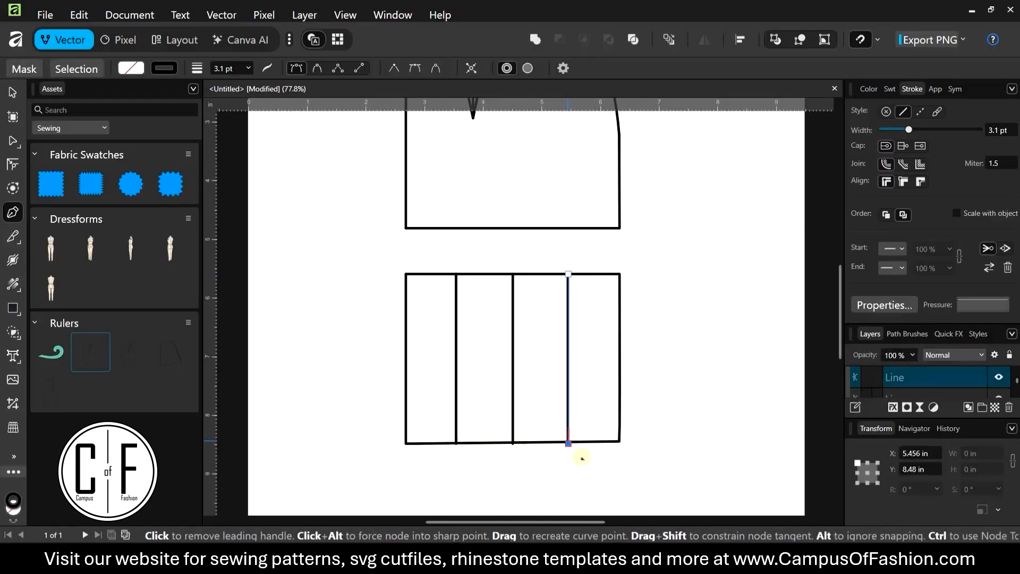
Step: Shorten the first vertical line from its lower end to about 2.86 in so it does not stick out past the hem line
scroll(529, 476, "up", 4)
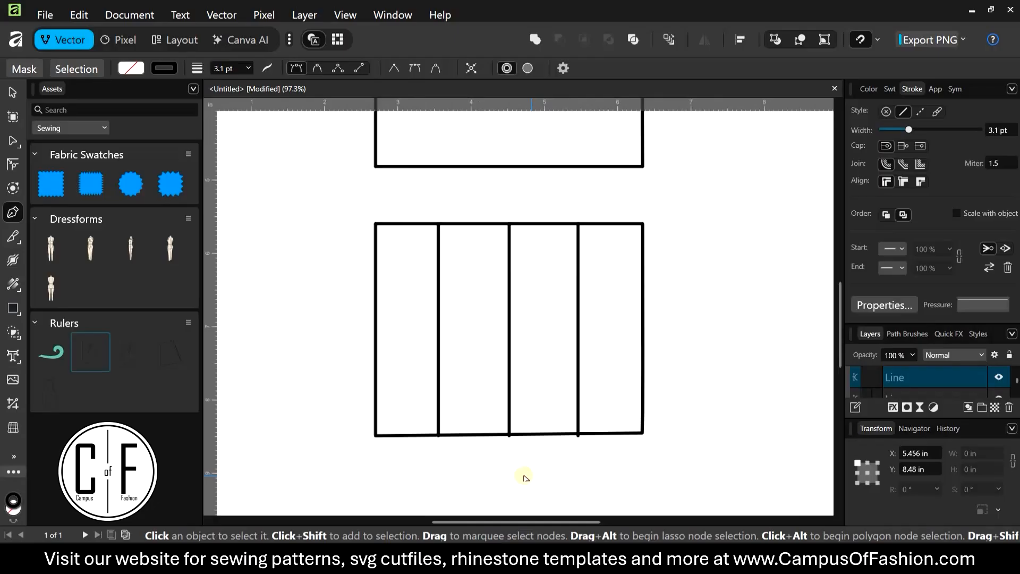
left_click(14, 141)
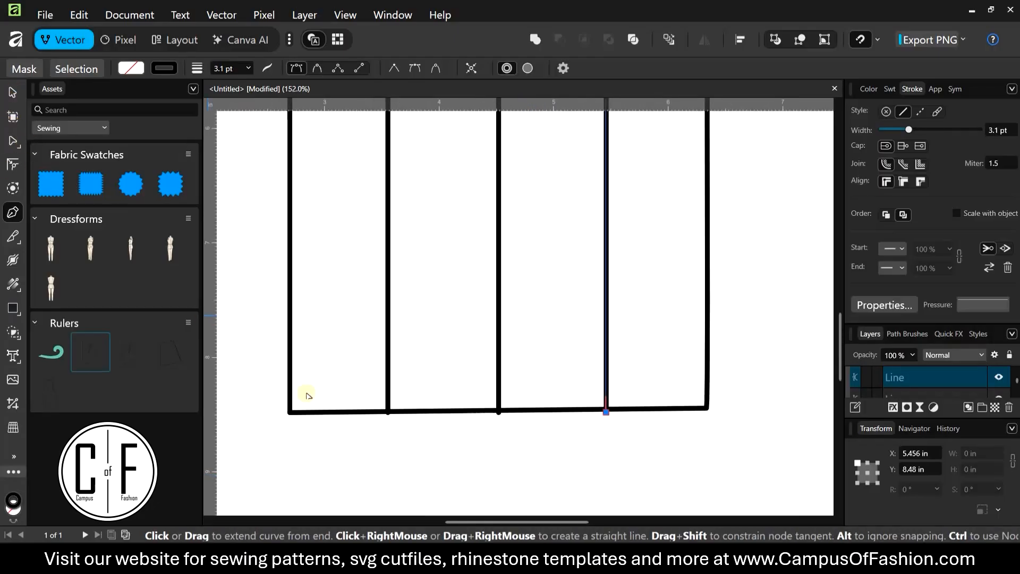
scroll(413, 414, "up", 5)
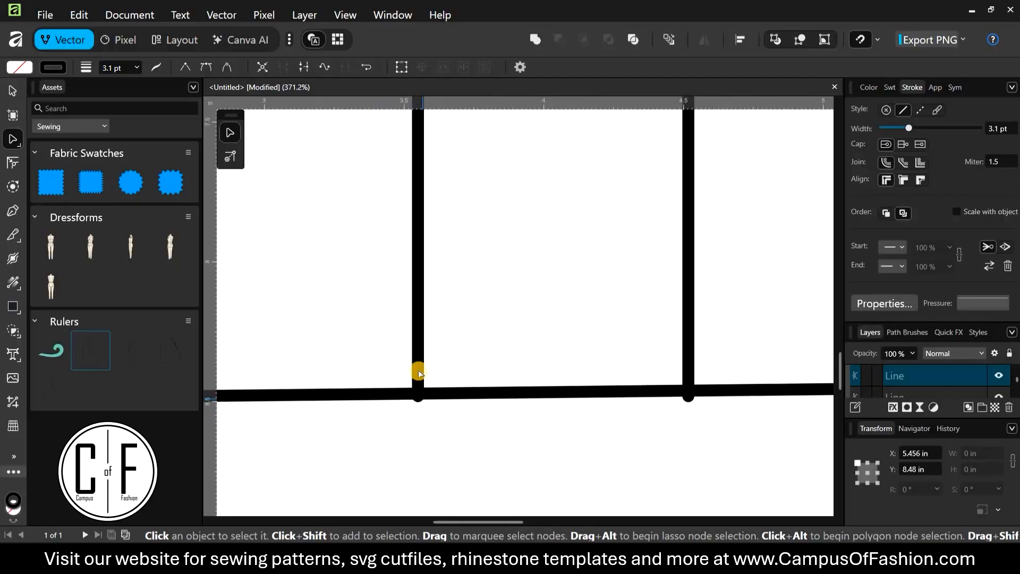
left_click(422, 396)
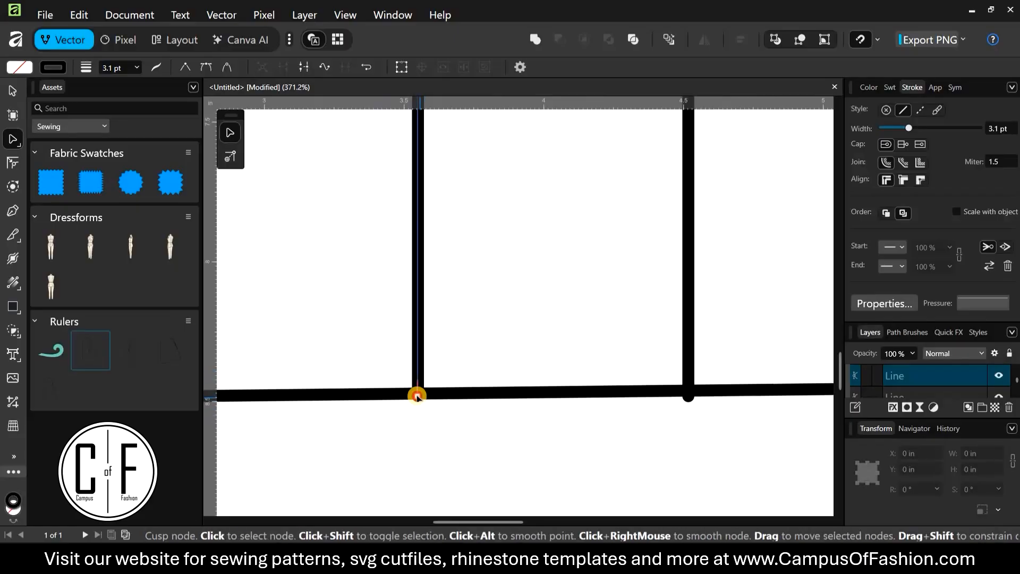
left_click_drag(419, 380, 627, 398)
left_click(13, 89)
Step: Shorten the second and third vertical lines from their lower ends to about 2.86 in each, and clear the selection
scroll(531, 396, "right", 5)
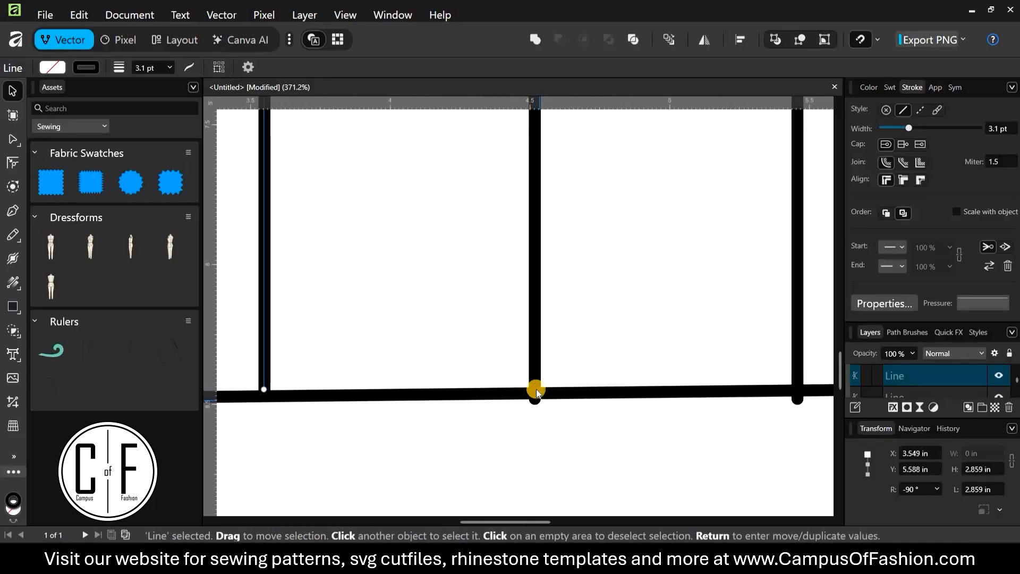
left_click(534, 392)
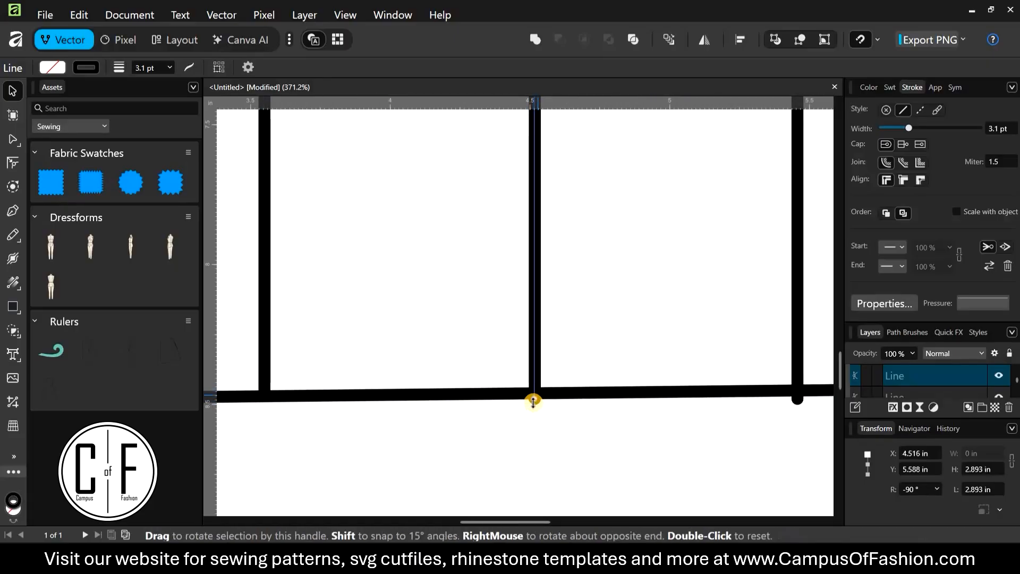
mouse_move(534, 394)
left_mouse_down()
mouse_move(731, 390)
mouse_move(526, 389)
left_mouse_up()
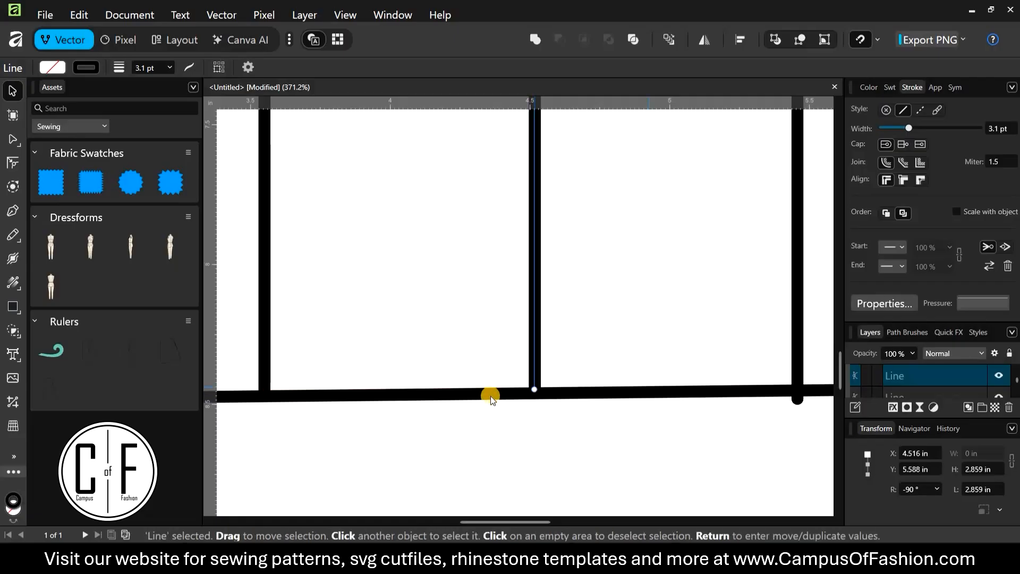
scroll(548, 407, "right", 8)
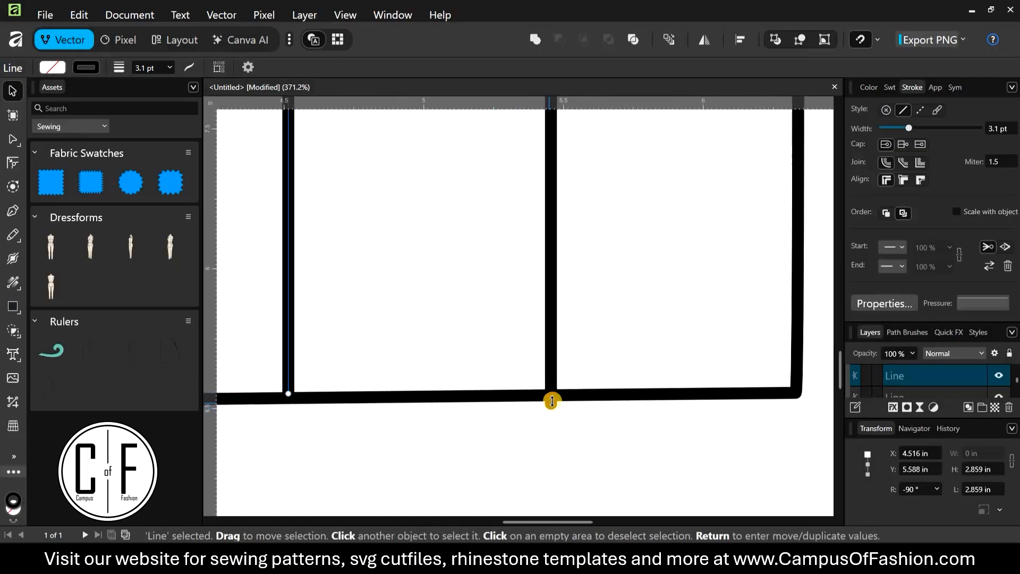
left_click(551, 396)
left_click_drag(551, 388, 638, 378)
scroll(631, 364, "down", 5)
scroll(638, 321, "down", 3)
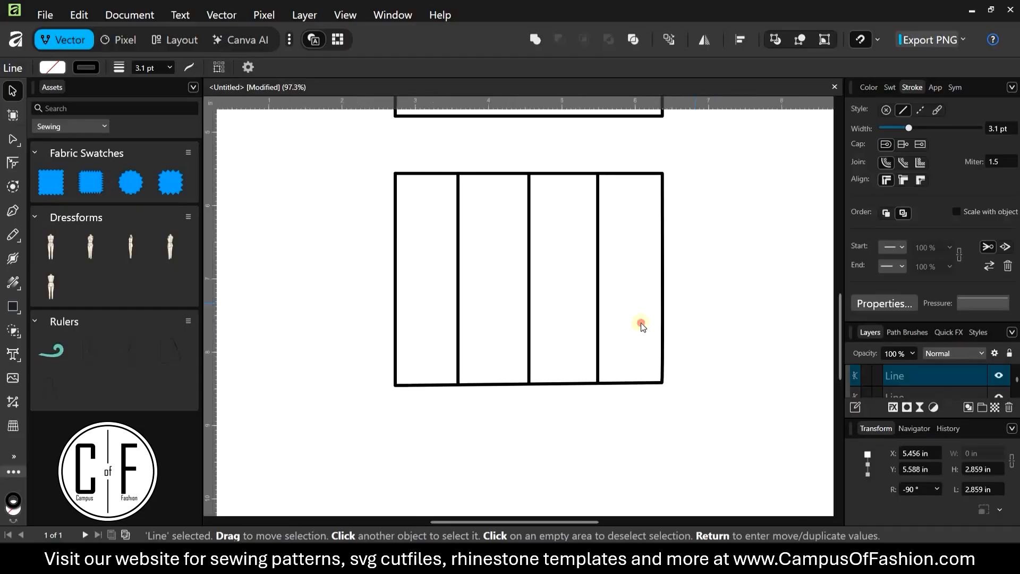
left_click(414, 262)
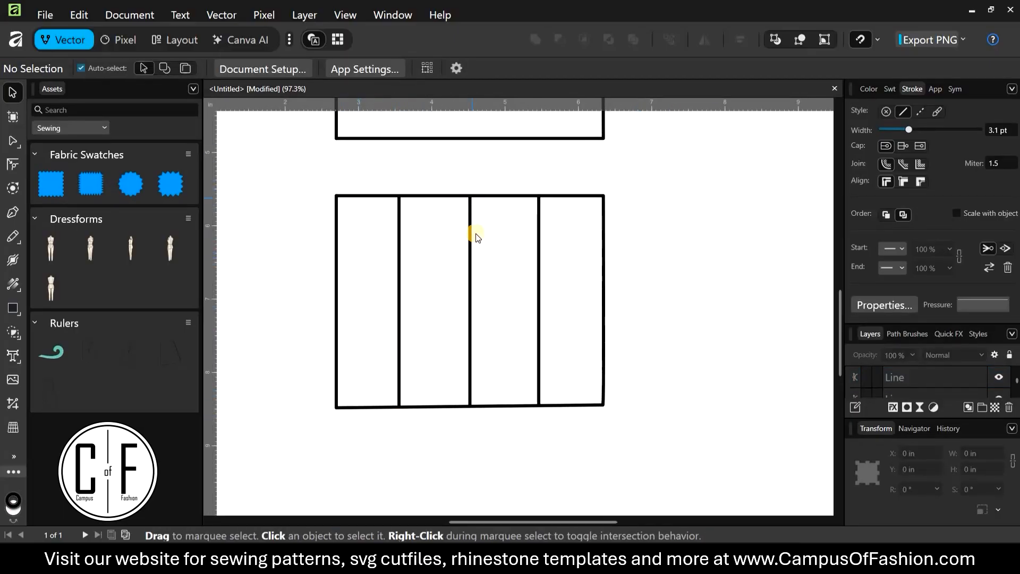
Step: Add a node to the hem of the lower piece exactly below the first vertical line, and break the curve at that node
scroll(340, 252, "up", 3)
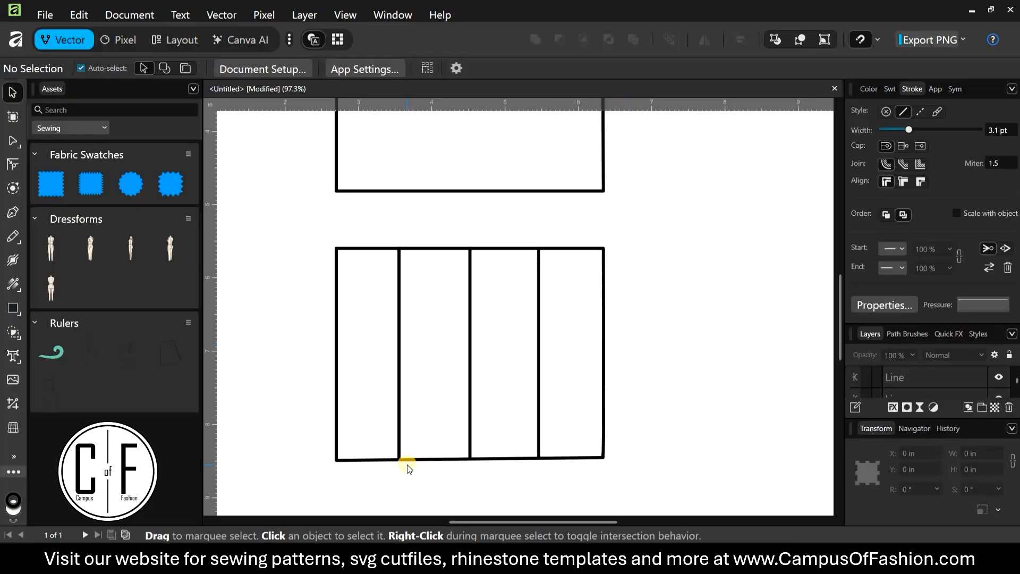
scroll(406, 466, "up", 6)
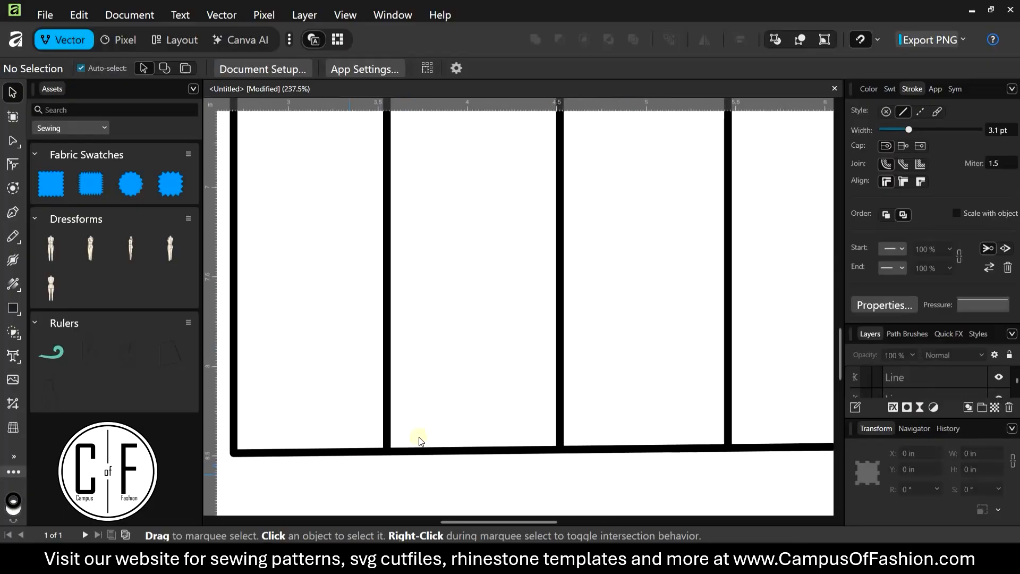
left_click_drag(362, 437, 403, 381)
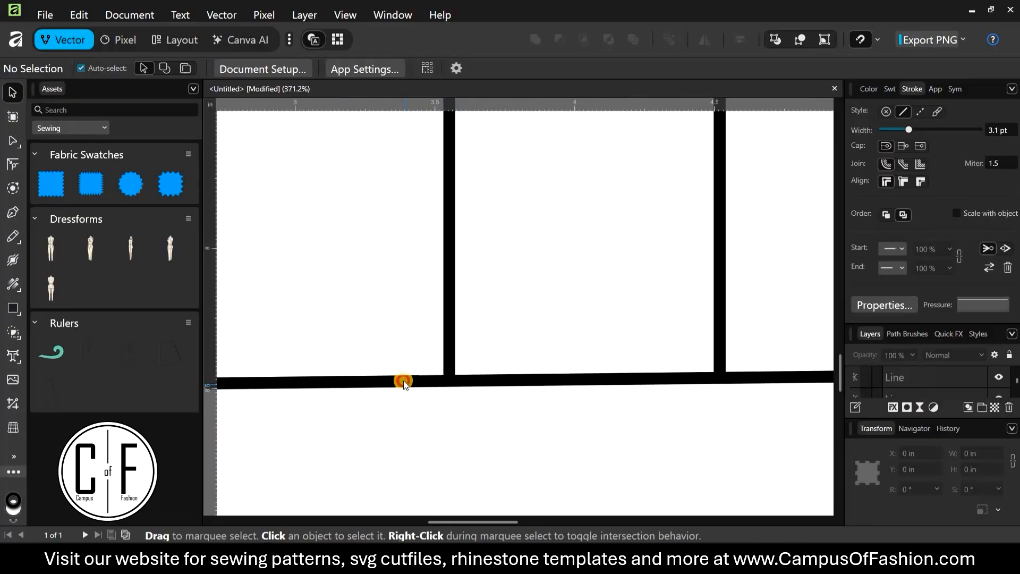
left_click(404, 381)
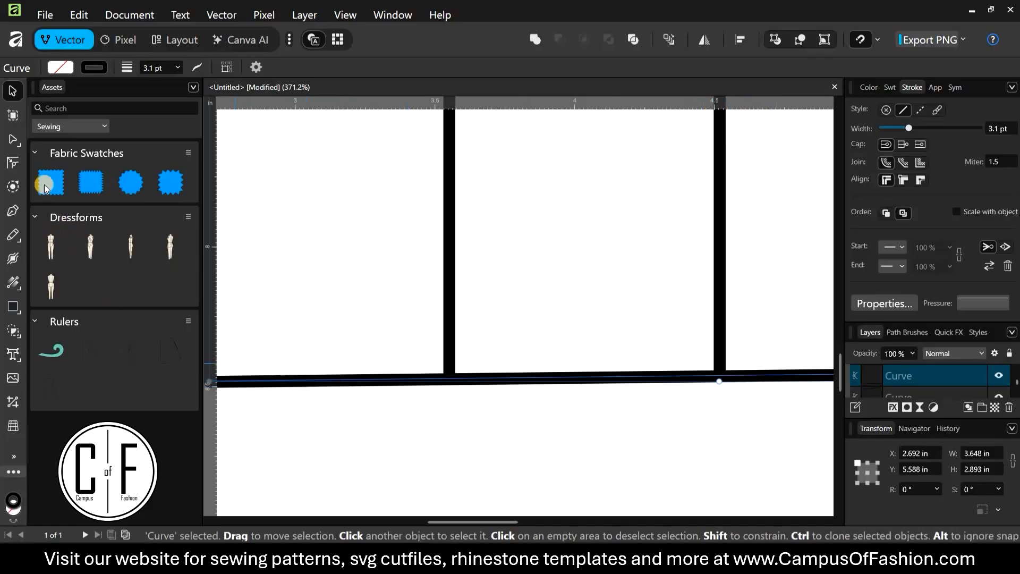
left_click(14, 141)
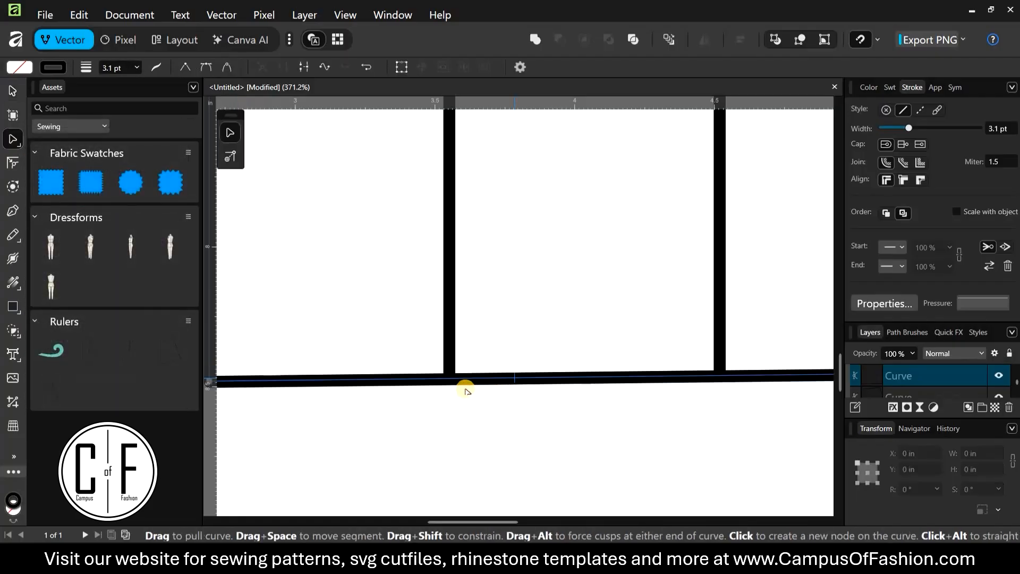
scroll(425, 365, "up", 4, "ctrl")
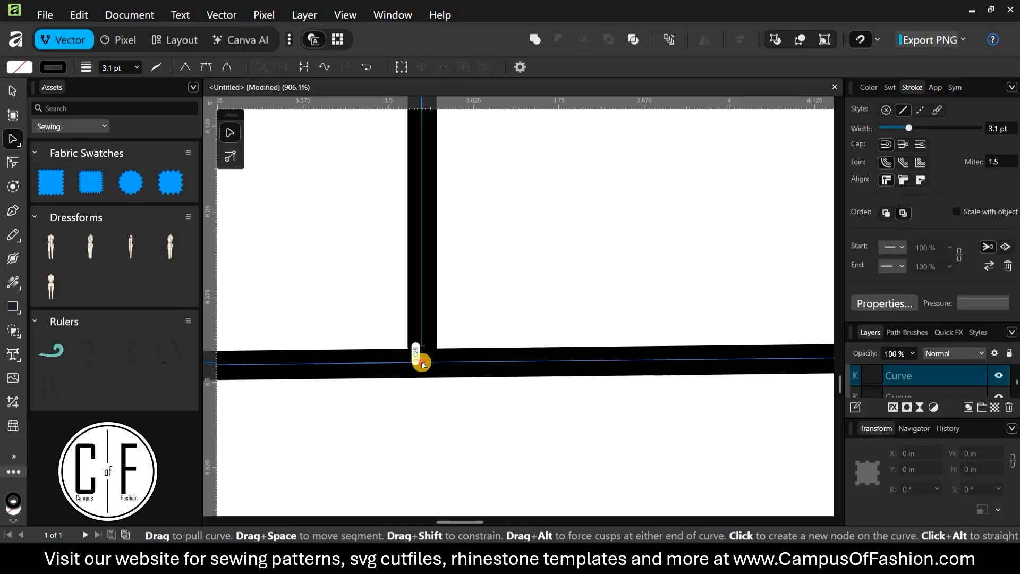
left_click(422, 363)
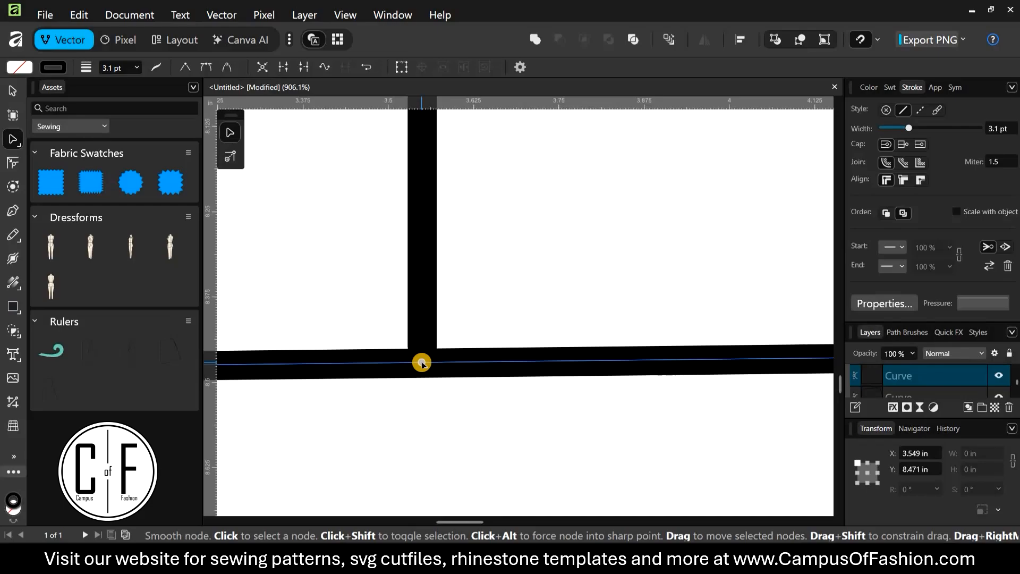
right_click(422, 363)
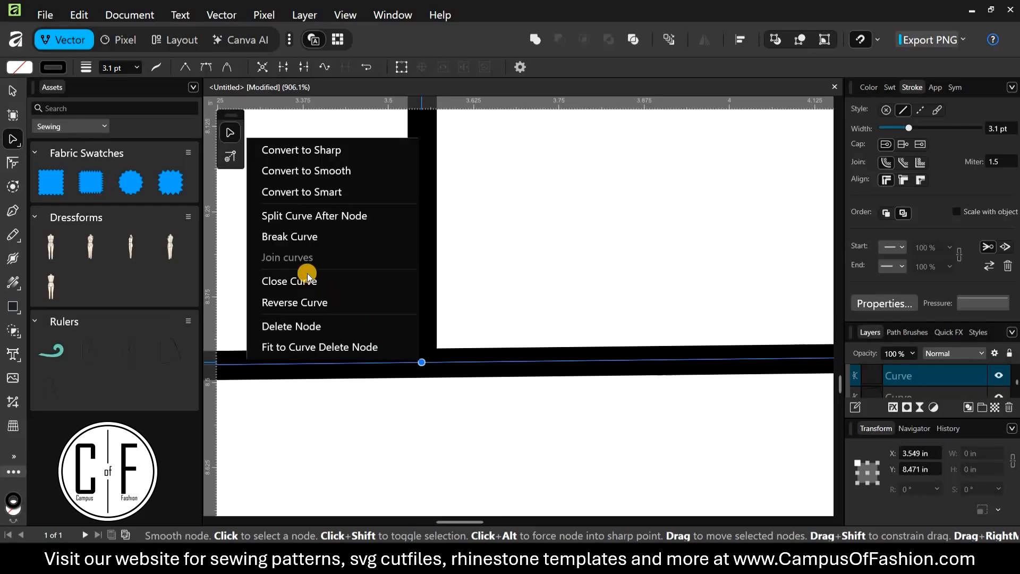
left_click(319, 326)
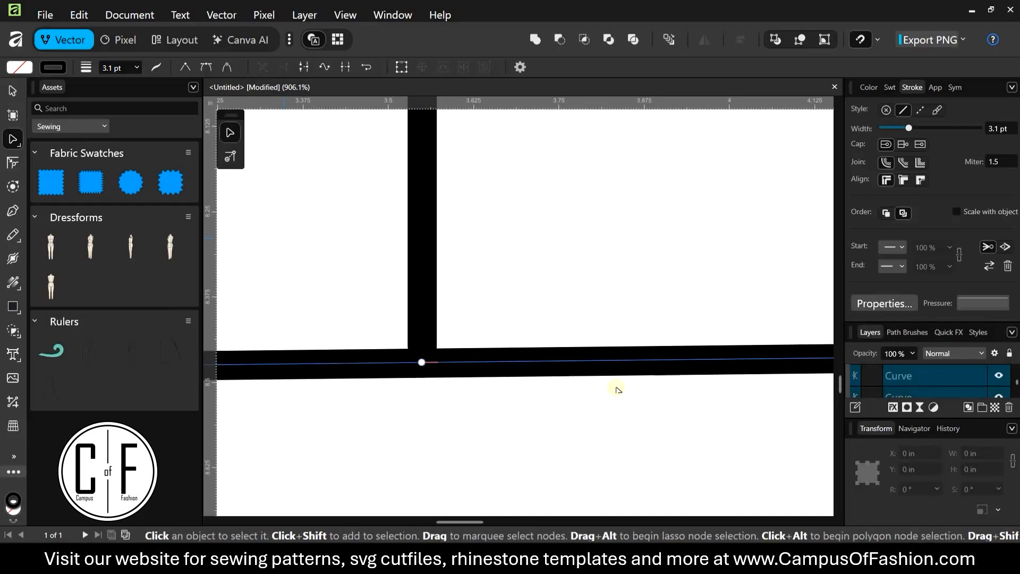
Step: Add a node to the lower piece's hem directly below the second vertical line, at about X 4.516 in, and break the curve there
scroll(724, 394, "down", 2)
left_click_drag(817, 356, 498, 361)
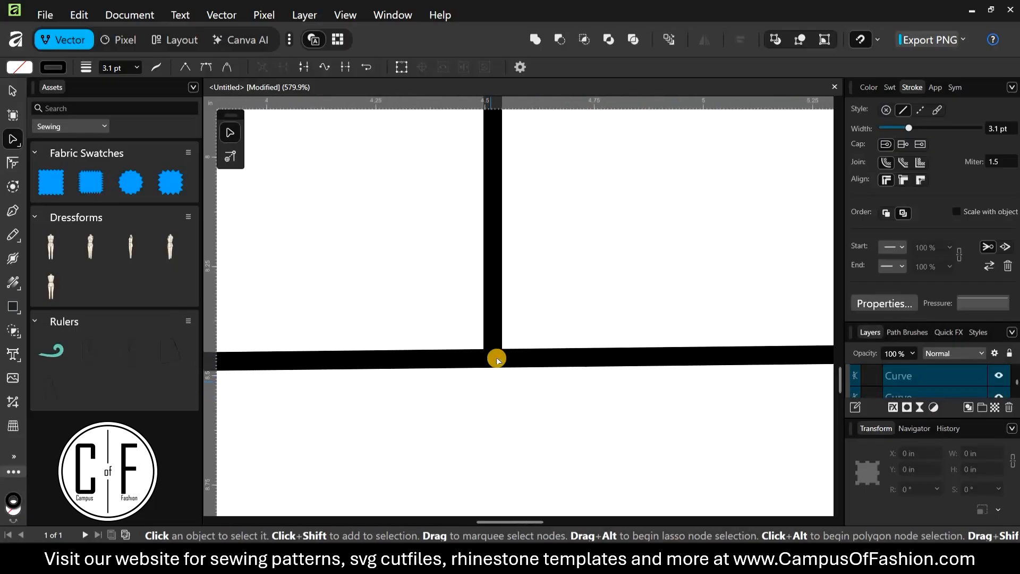
scroll(497, 359, "up", 2)
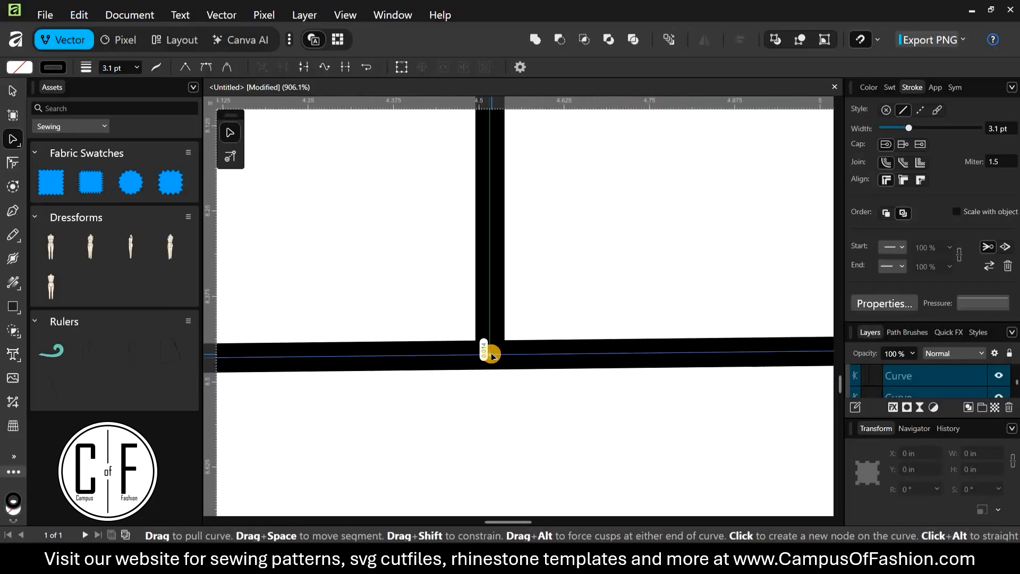
left_click(489, 354)
right_click(490, 354)
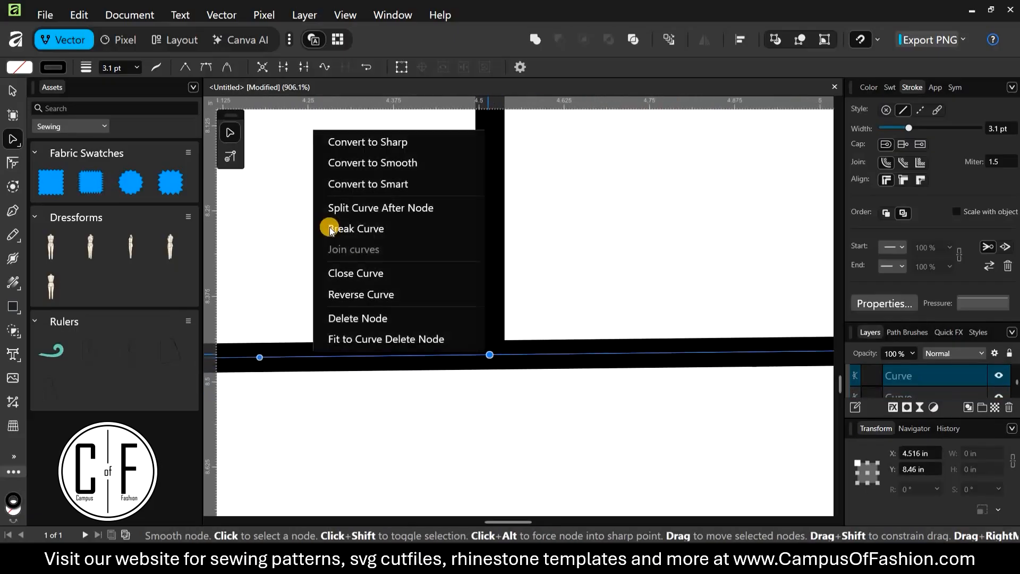
left_click(341, 229)
Step: Add a node to the hem directly below the third vertical line, at about X 5.456 in, and break the curve there
scroll(567, 368, "down", 3)
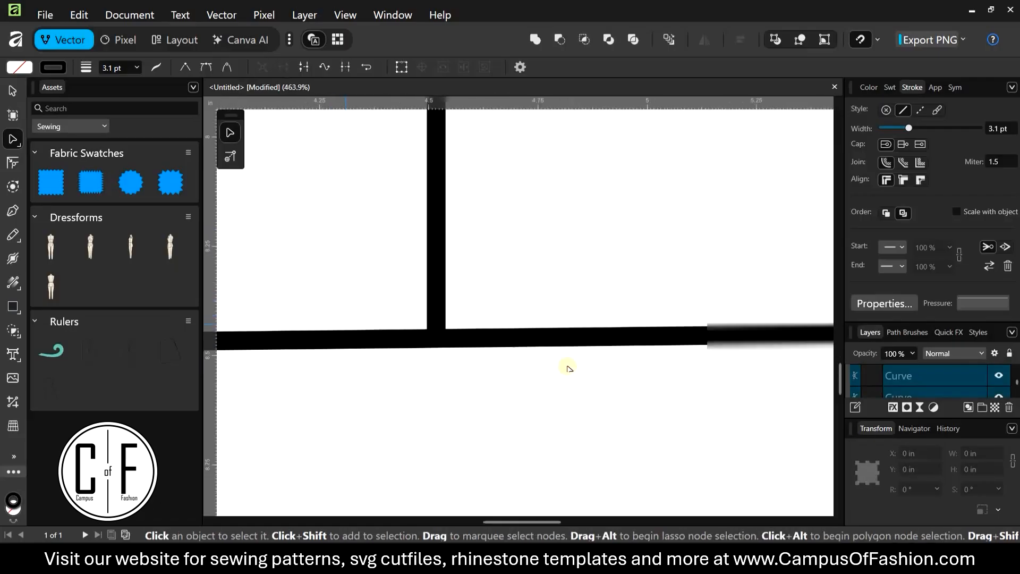
scroll(514, 357, "down", 2)
scroll(512, 352, "up", 5)
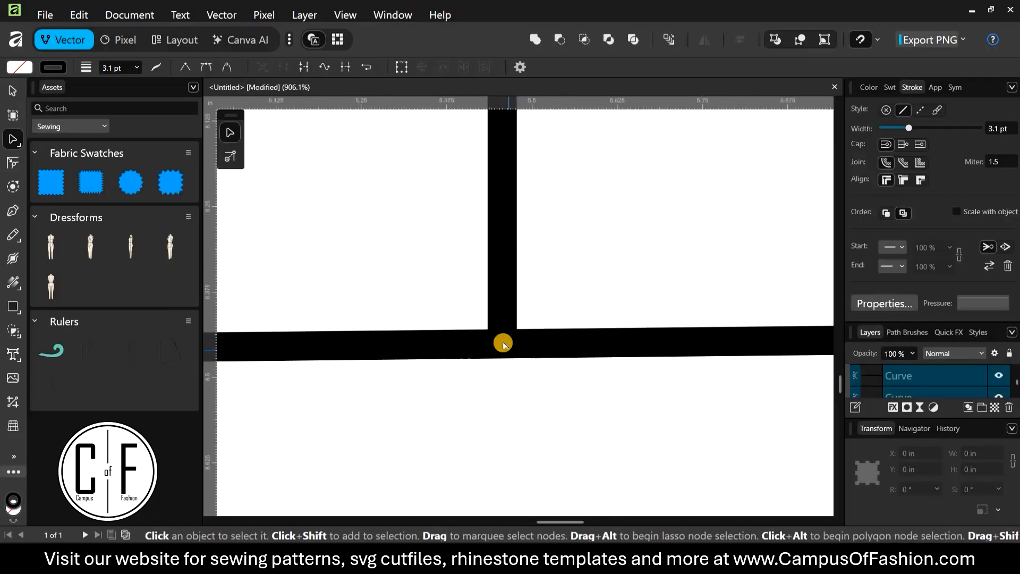
left_click(503, 344)
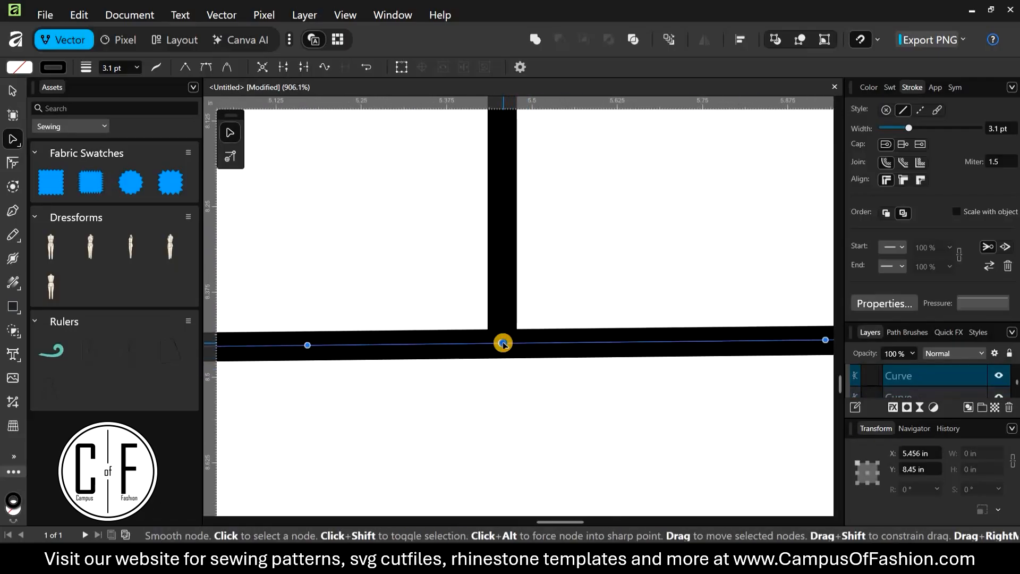
right_click(502, 344)
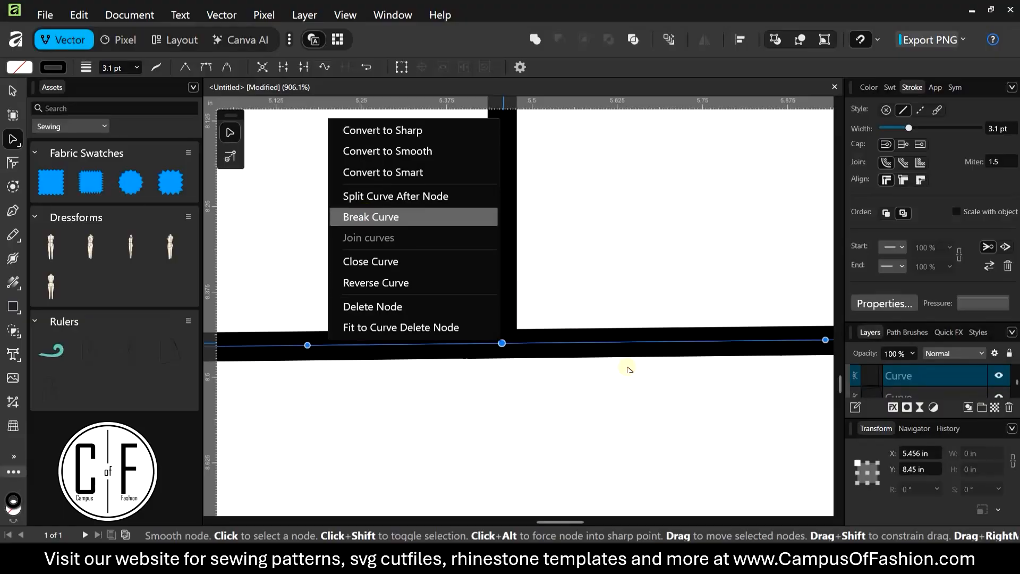
left_click(394, 217)
Step: Add a node to the lower piece's top edge where the first vertical line meets it, at about X 3.549 in, and break the curve there
scroll(634, 379, "down", 7)
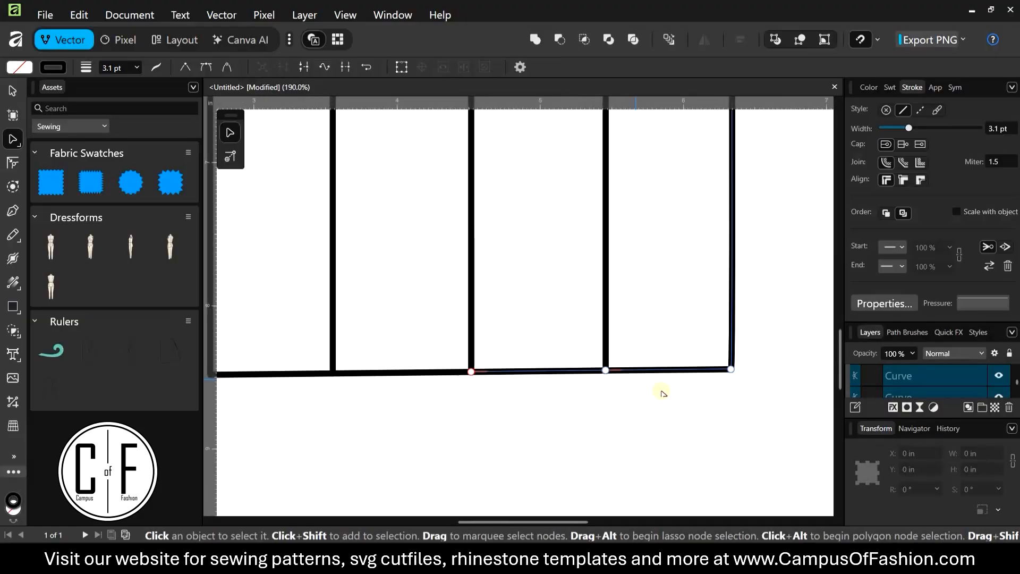
scroll(523, 377, "down", 2)
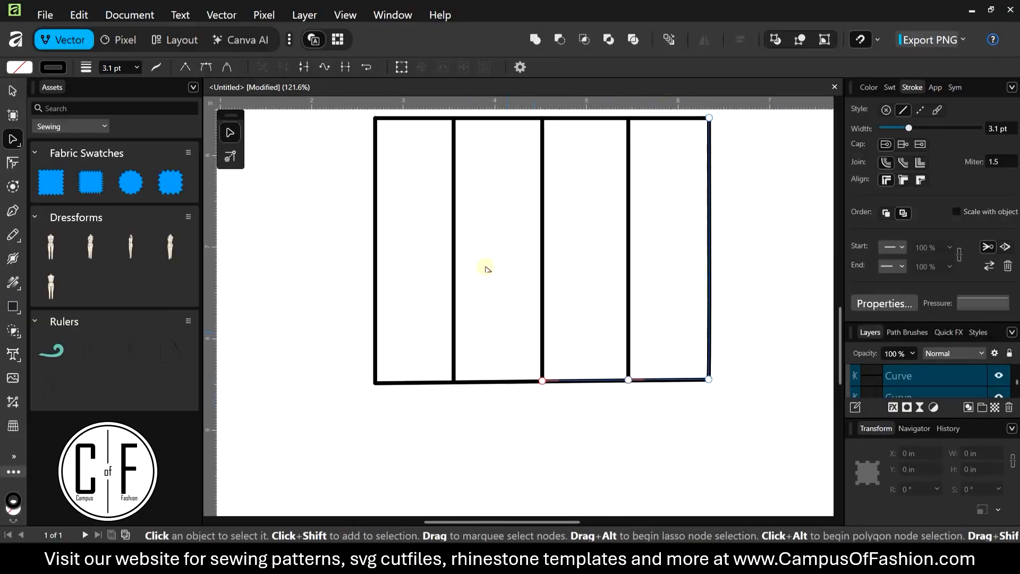
scroll(470, 229, "up", 2)
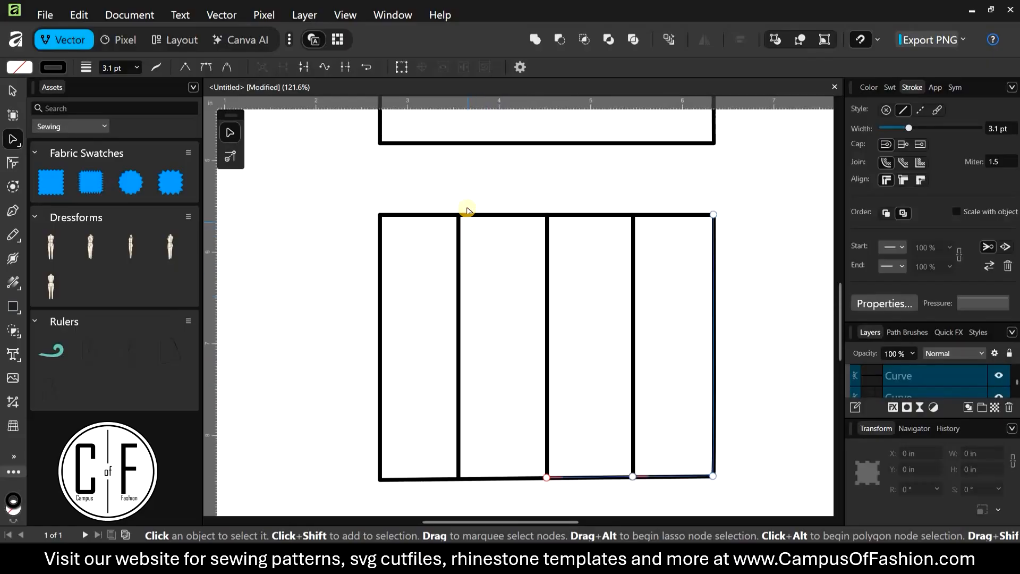
scroll(467, 215, "up", 2)
scroll(469, 223, "down", 2)
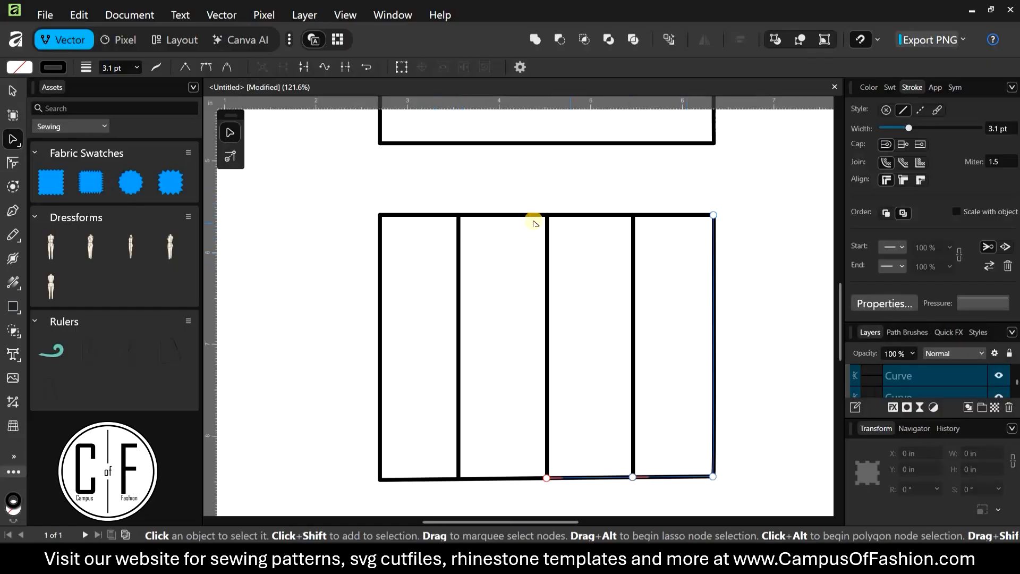
scroll(460, 218, "up", 10)
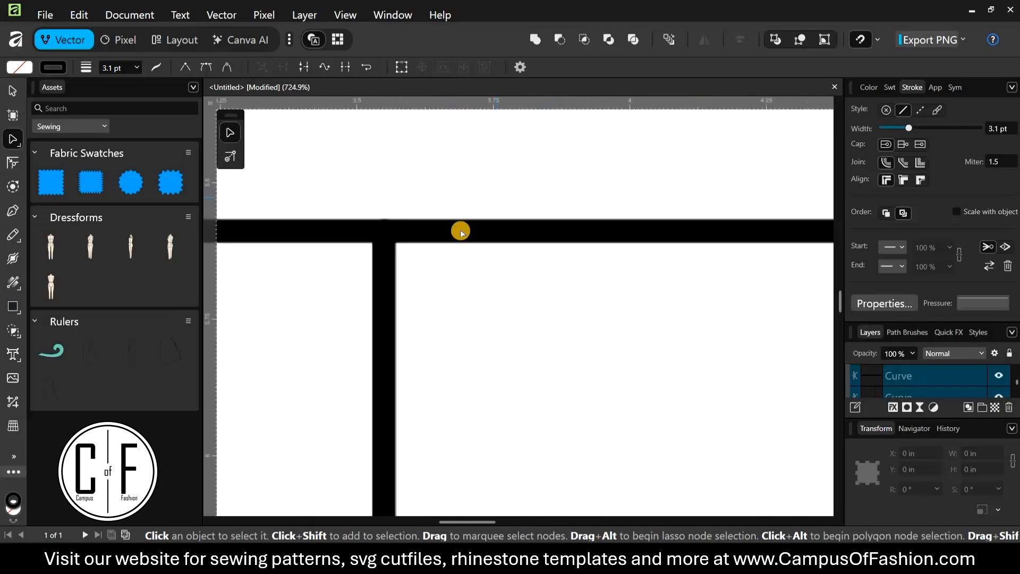
left_click(461, 231)
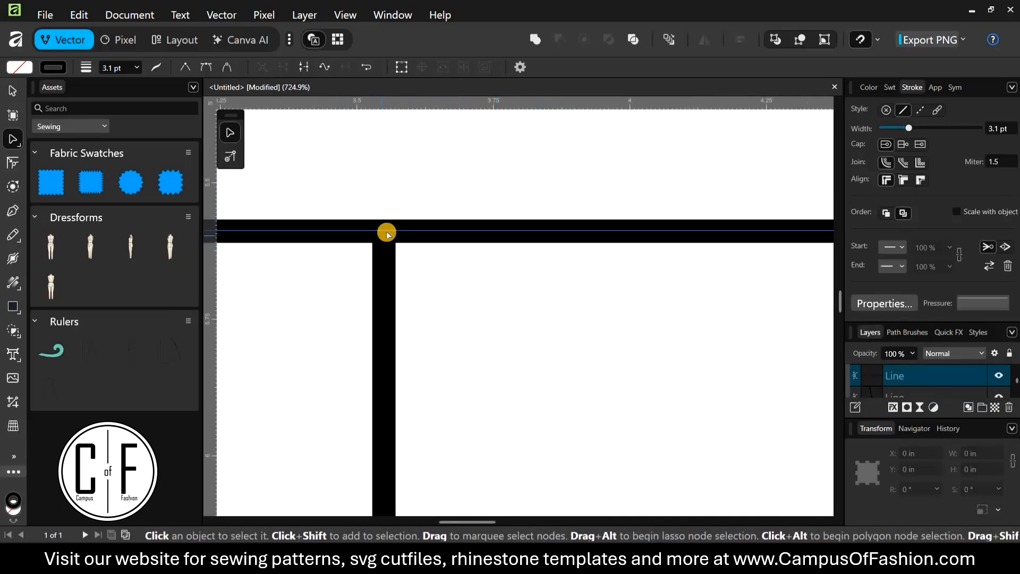
scroll(376, 228, "up", 2)
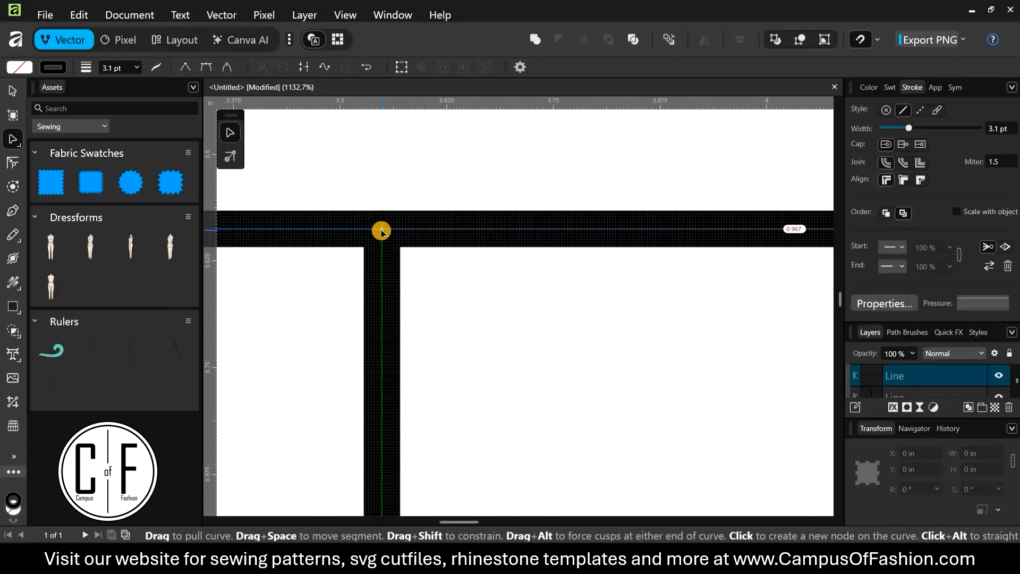
left_click(382, 229)
right_click(287, 313)
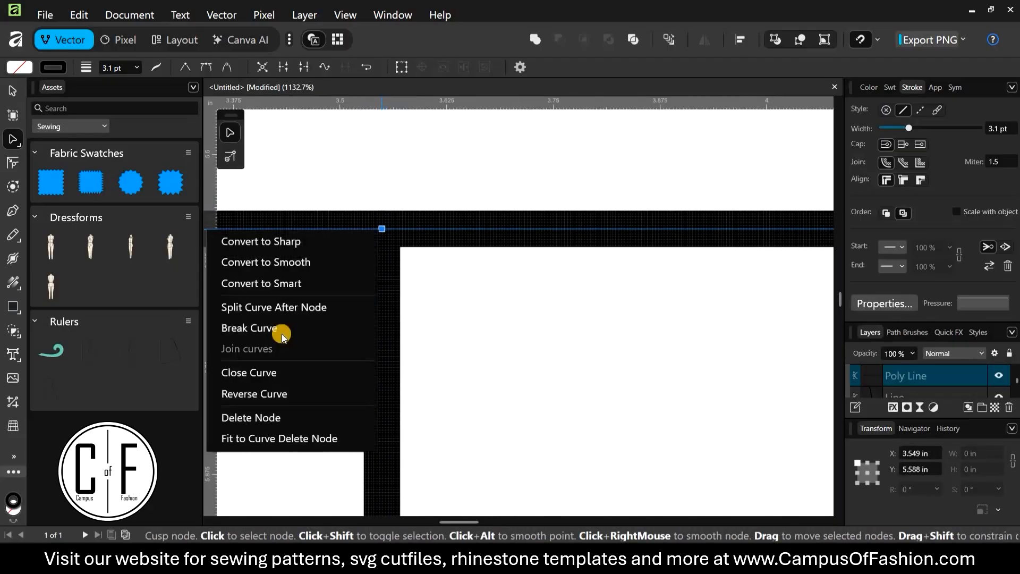
left_click(276, 329)
Step: Break the top edge of the lower piece at a new node on the second vertical line, at about X 4.516 in
scroll(458, 291, "down", 6)
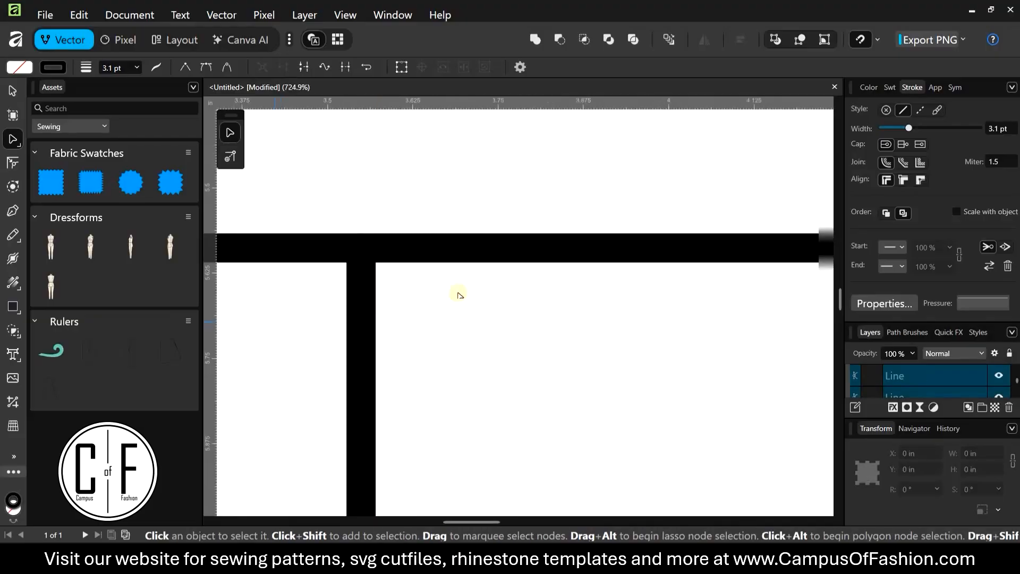
scroll(458, 282, "up", 3)
scroll(458, 282, "up", 3)
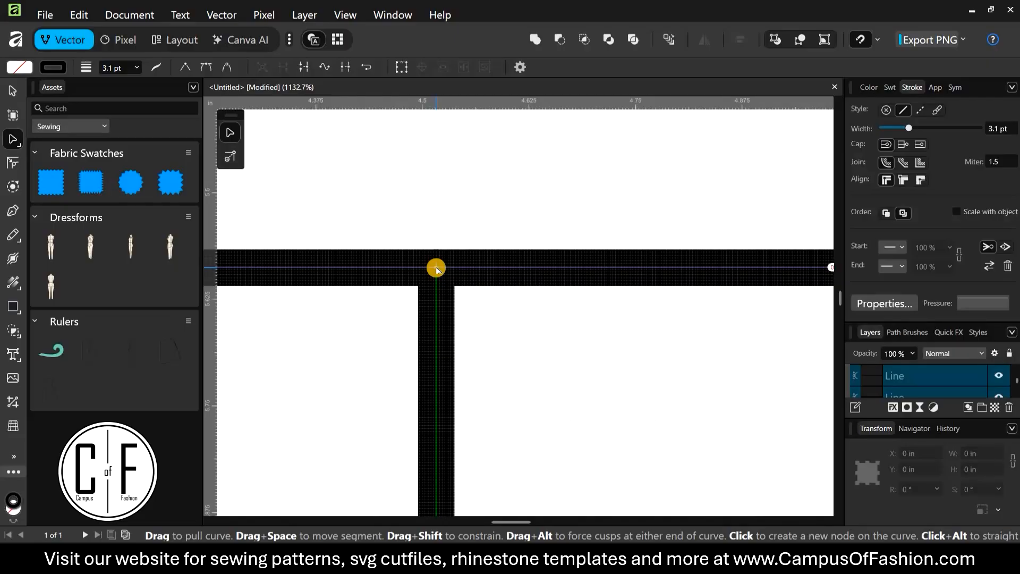
left_click(436, 268)
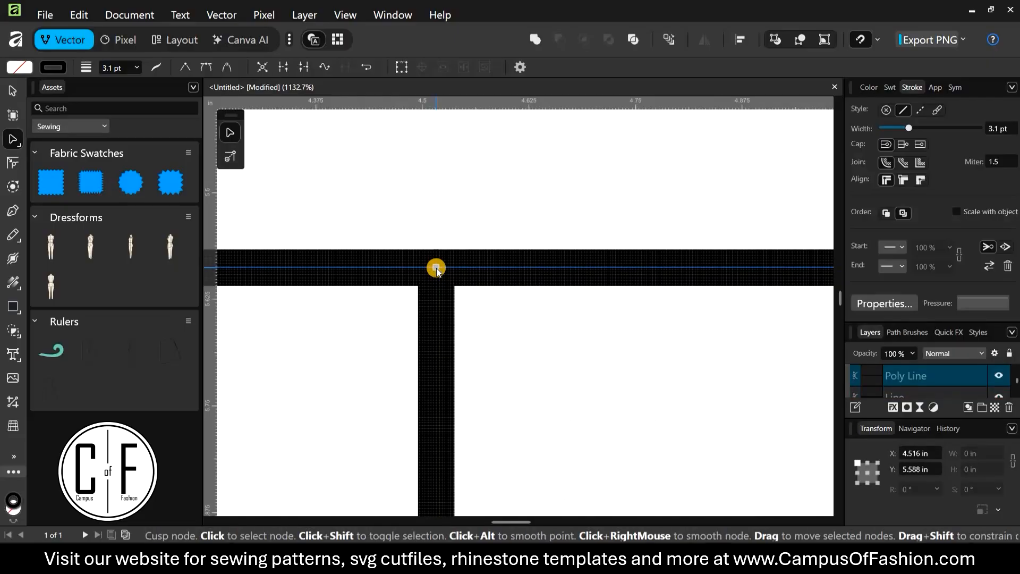
right_click(435, 268)
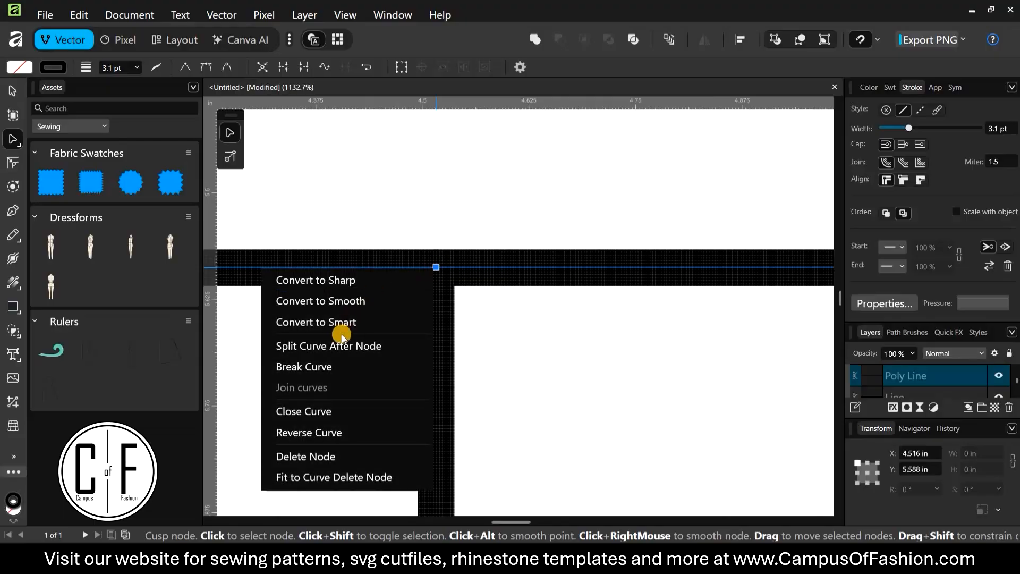
left_click(314, 367)
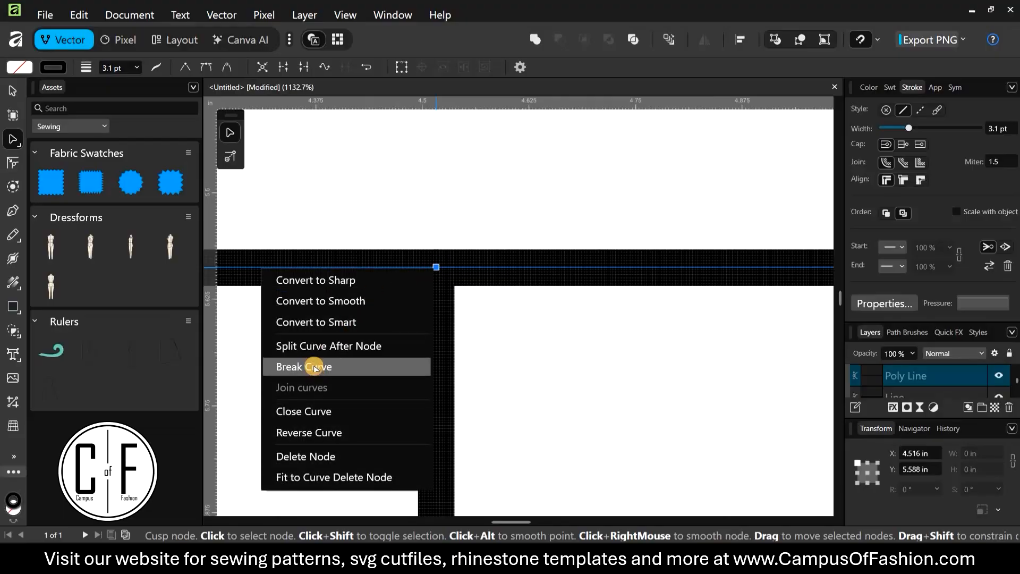
Step: Break the top edge of the lower piece at a new node on the third vertical line, at about X 5.456 in
scroll(312, 339, "down", 5)
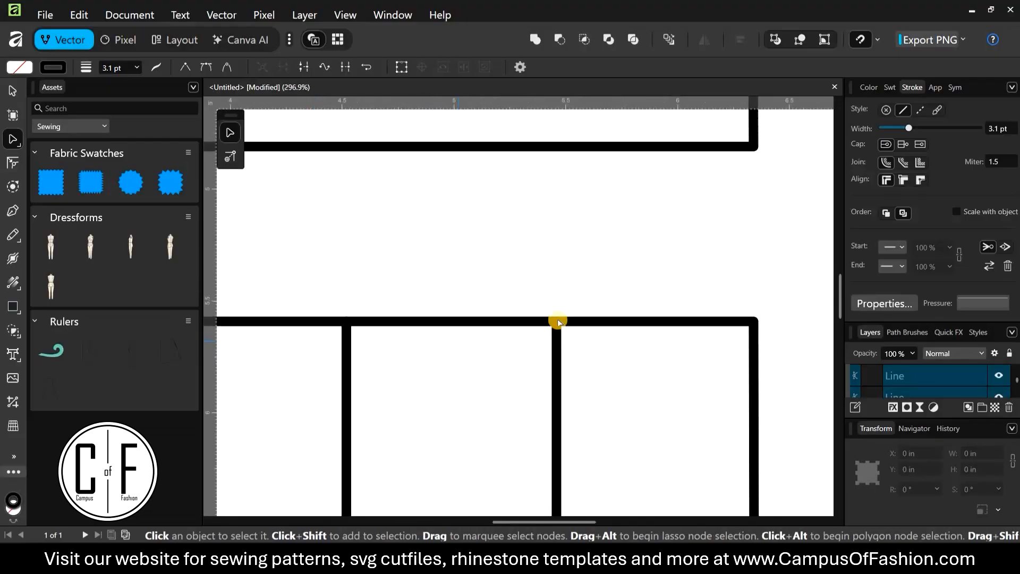
scroll(554, 336, "up", 4)
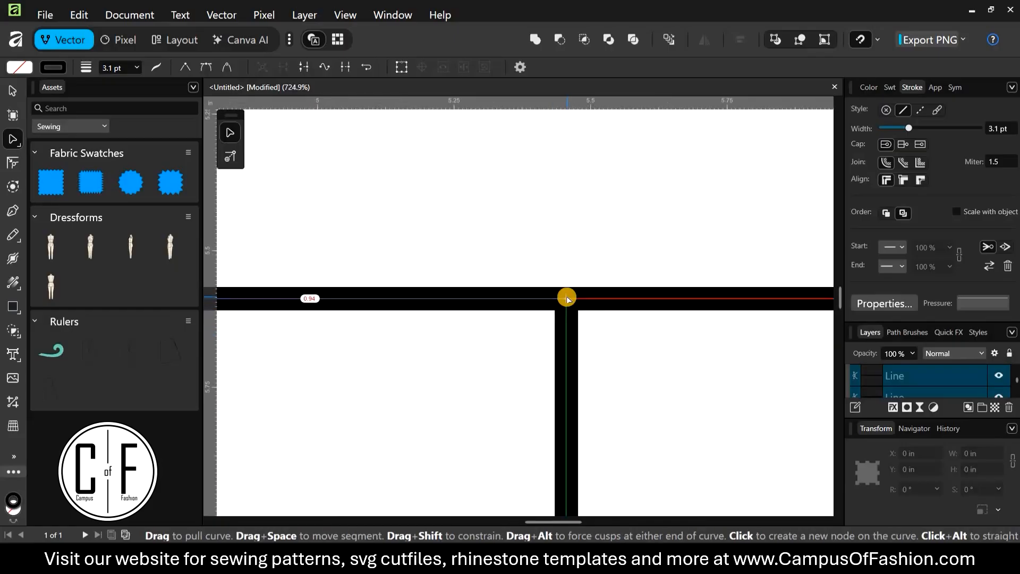
left_click(566, 299)
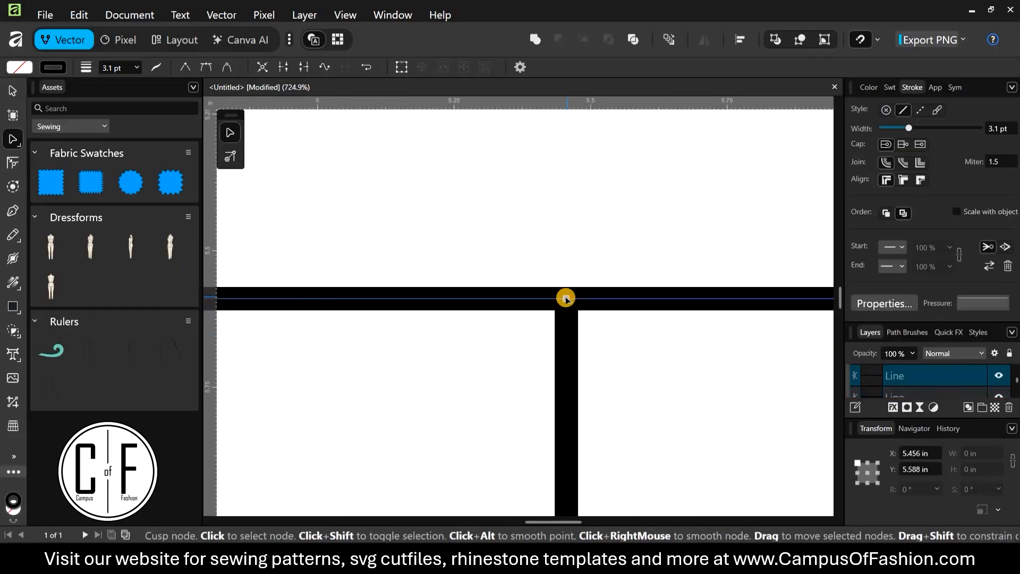
right_click(566, 299)
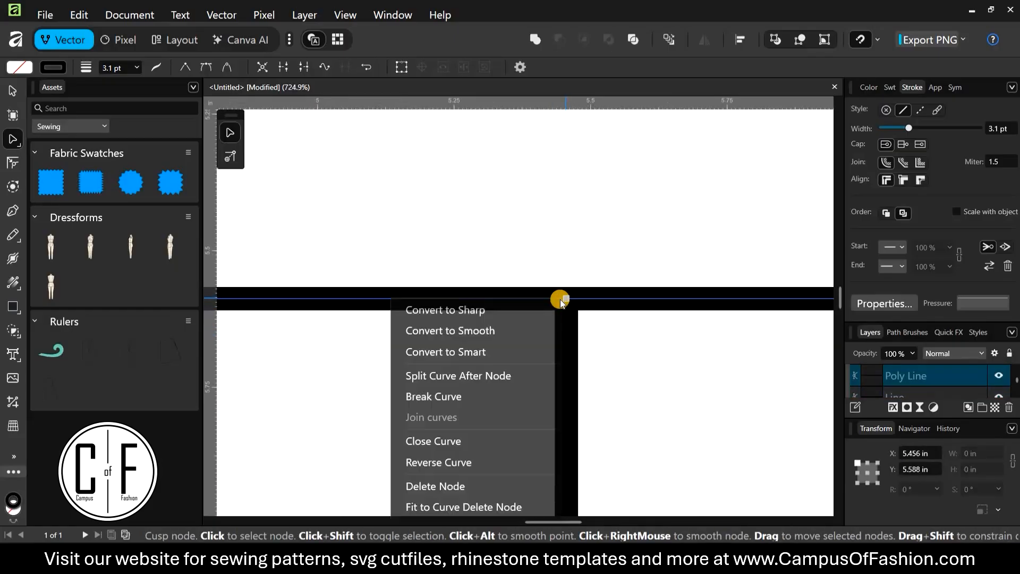
left_click(417, 397)
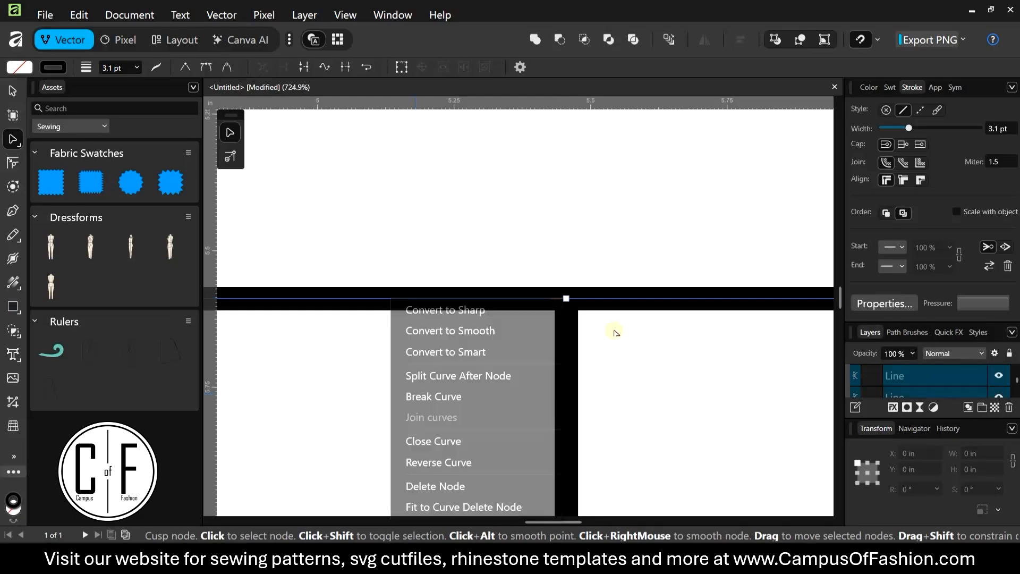
Step: Select individual segments of the lower piece's top edge to check that they are separate, and clear the selection
scroll(603, 325, "down", 5)
scroll(498, 351, "down", 5)
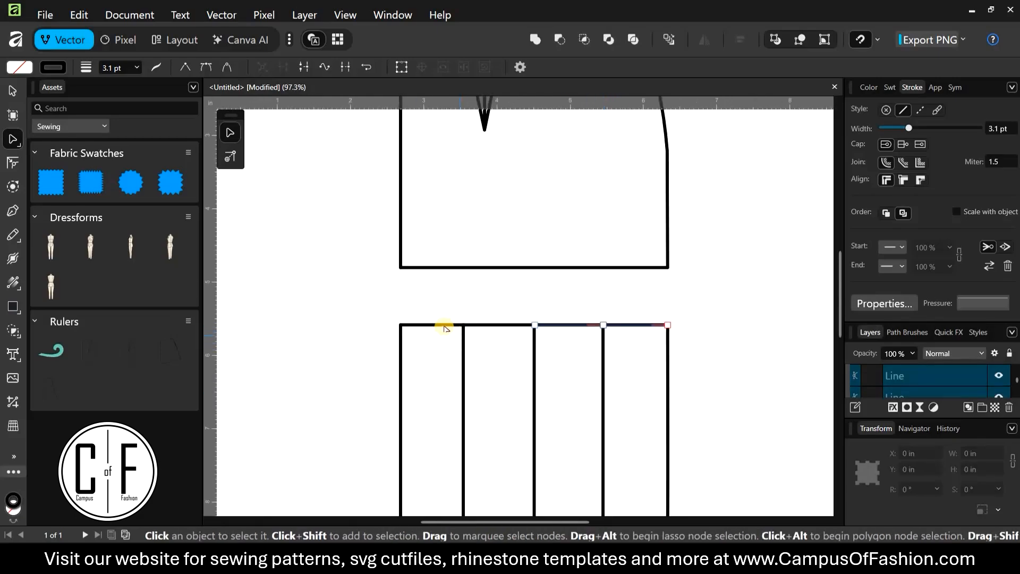
left_click(495, 325)
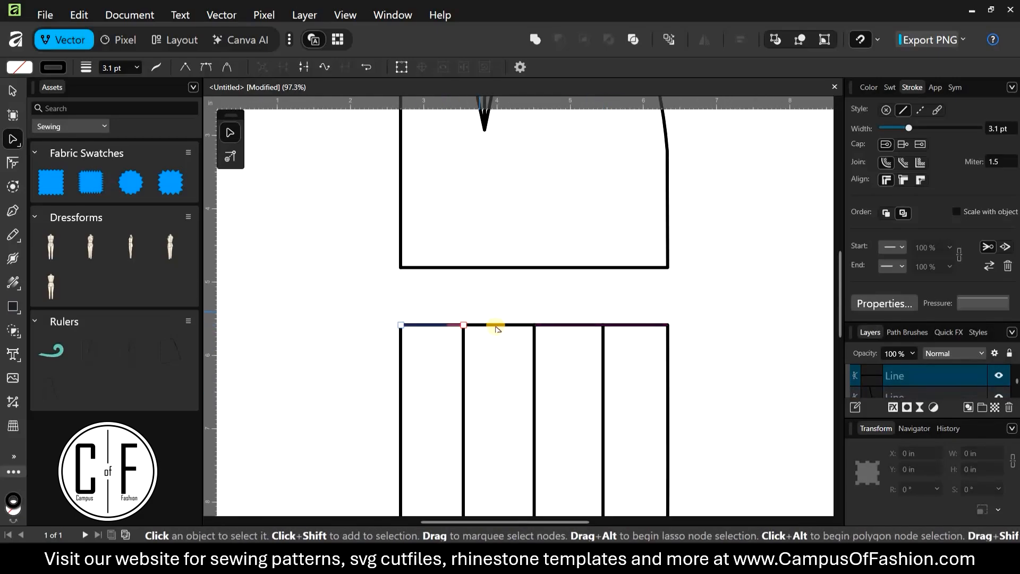
left_click(529, 324)
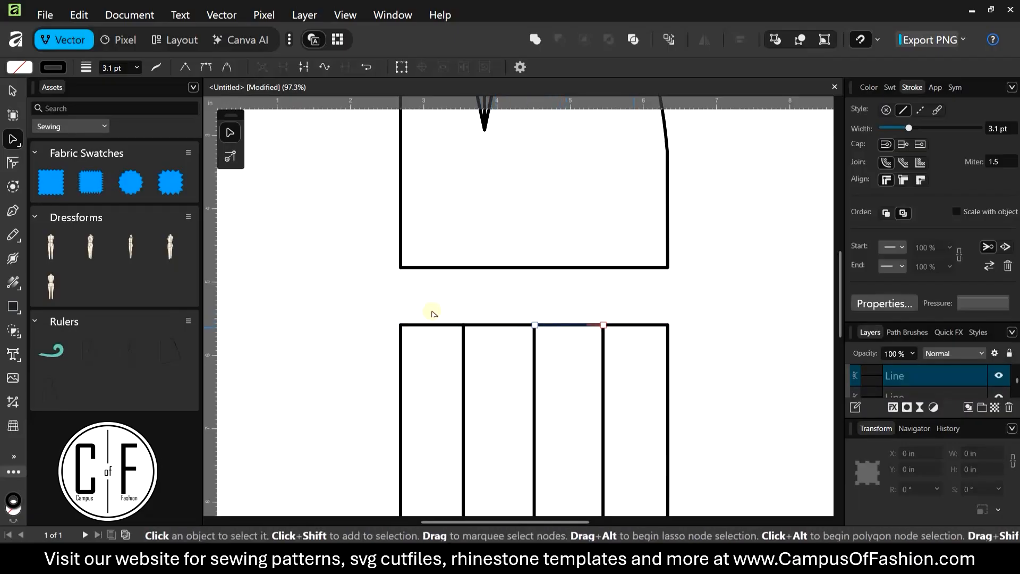
scroll(478, 361, "down", 4)
scroll(511, 374, "up", 1)
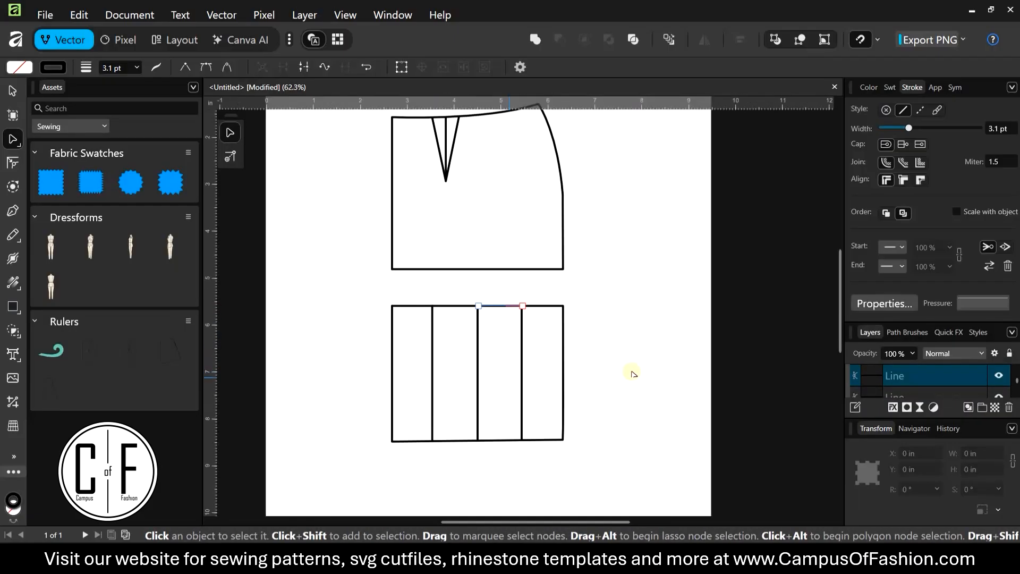
left_click(632, 371)
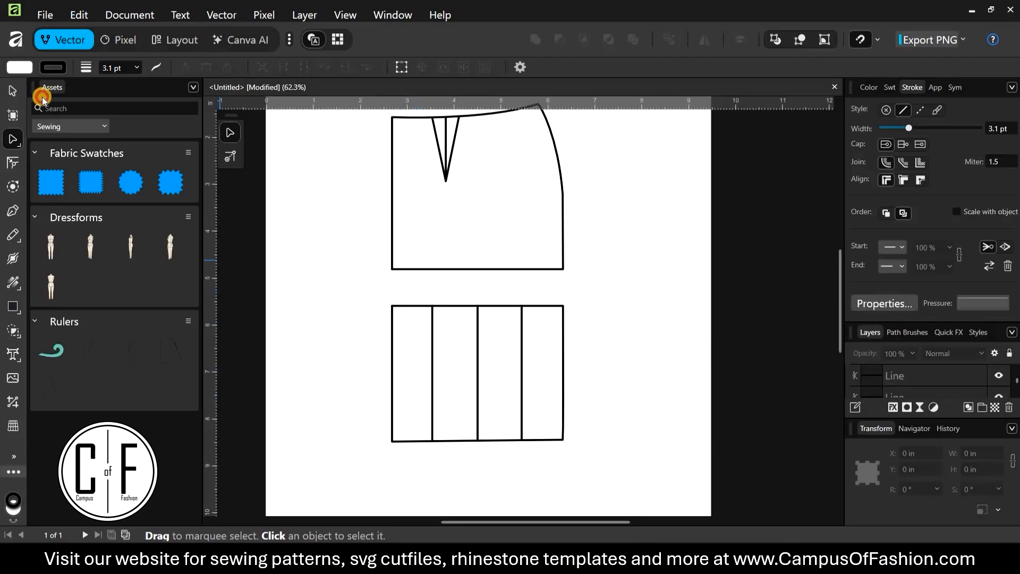
Step: Examine the nudge distance, the modifier nudge distance and the available nudge units in the application's tool settings
key("v")
scroll(625, 223, "up", 1)
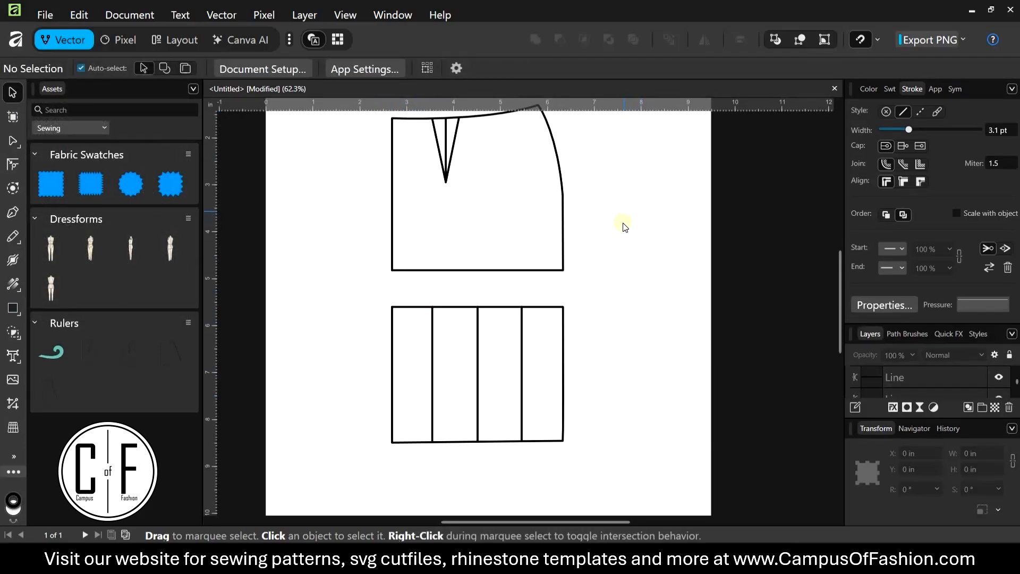
scroll(445, 353, "up", 1)
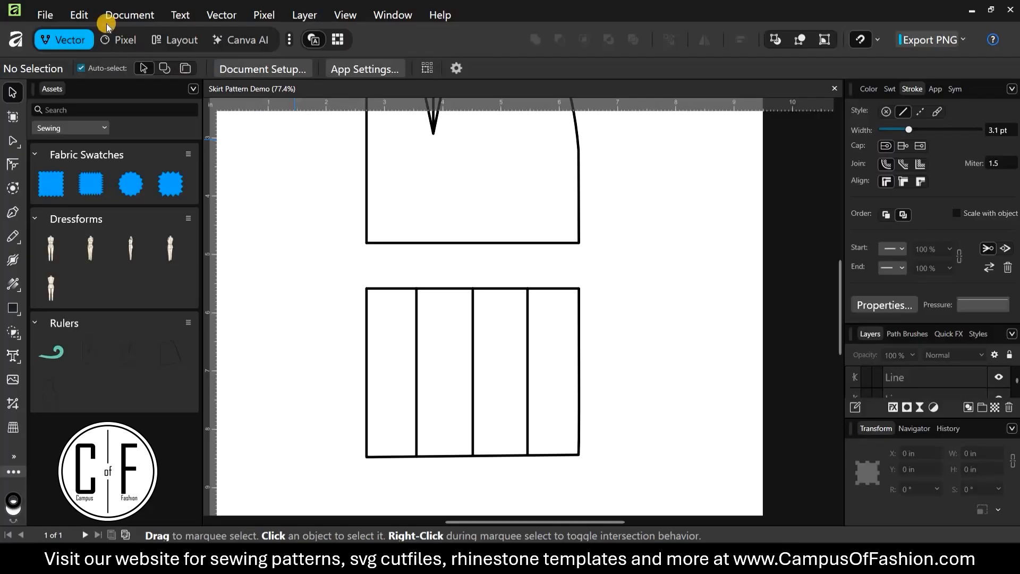
left_click(80, 15)
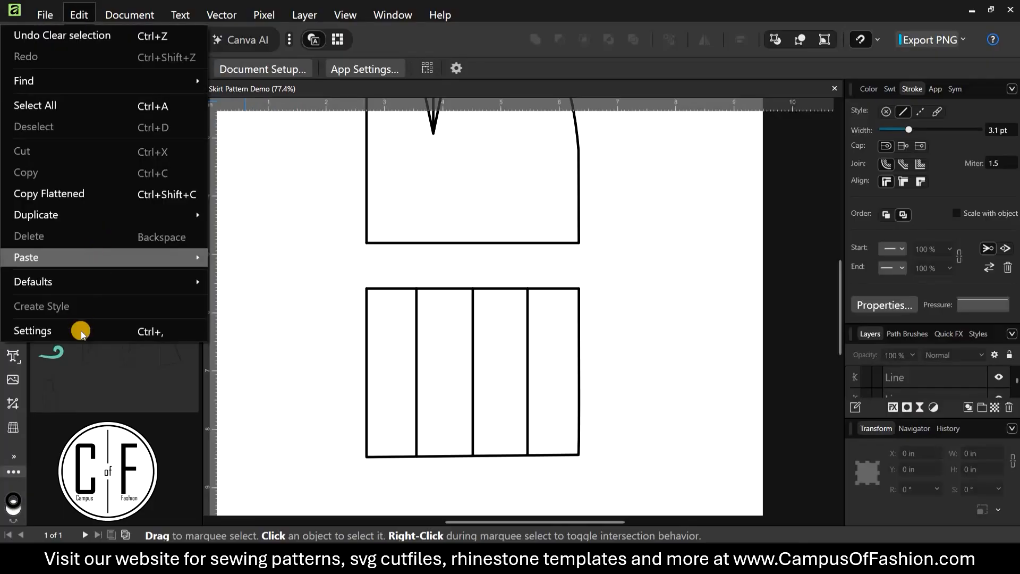
left_click(390, 336)
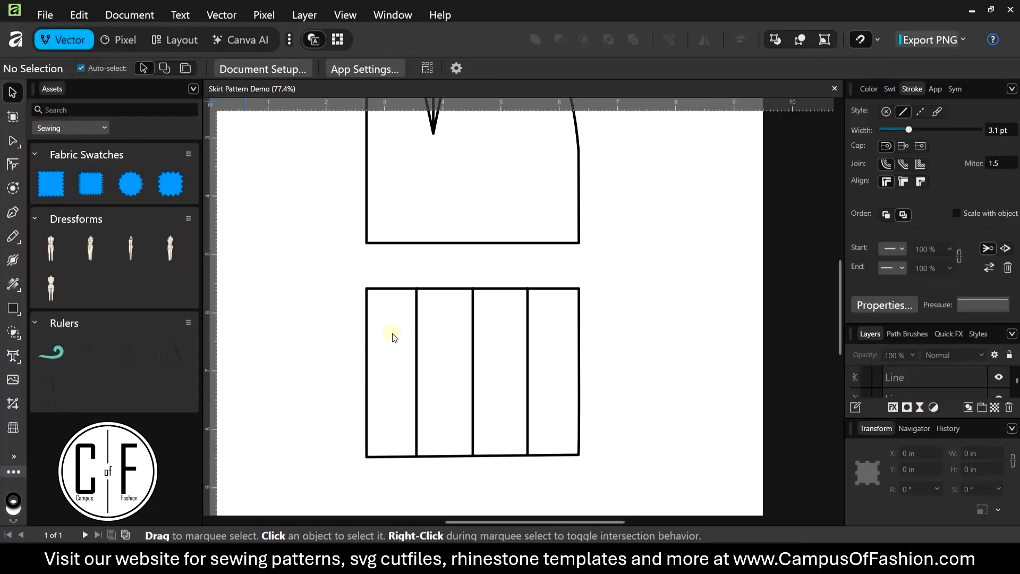
key("ctrl+comma")
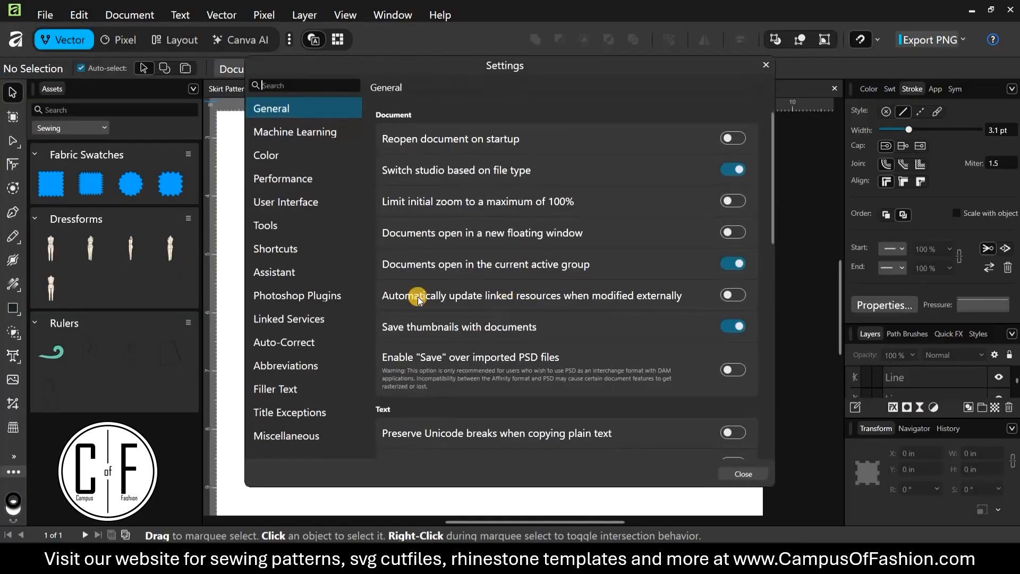
left_click(265, 226)
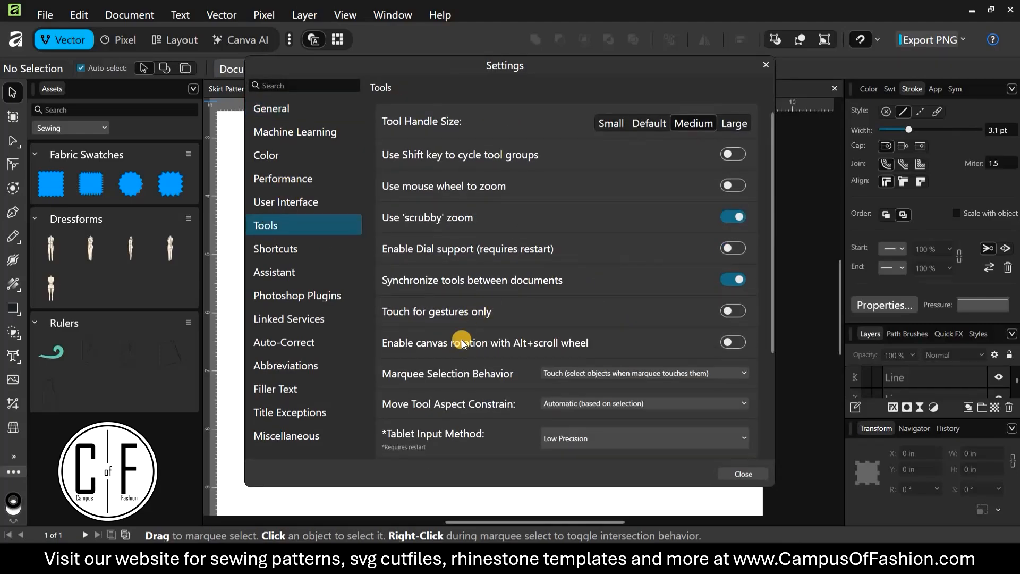
scroll(461, 340, "down", 3)
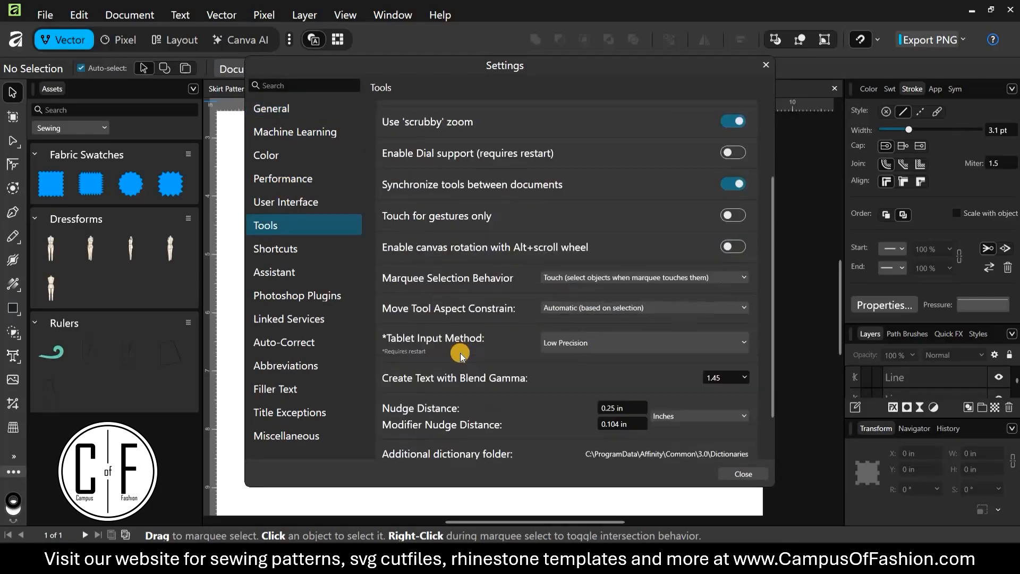
scroll(378, 376, "down", 1)
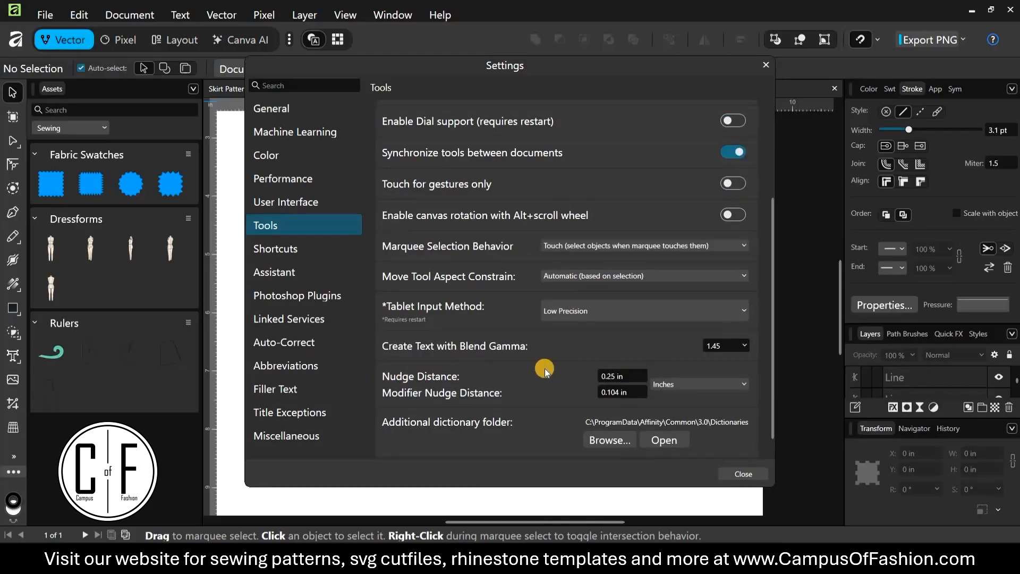
left_click(743, 383)
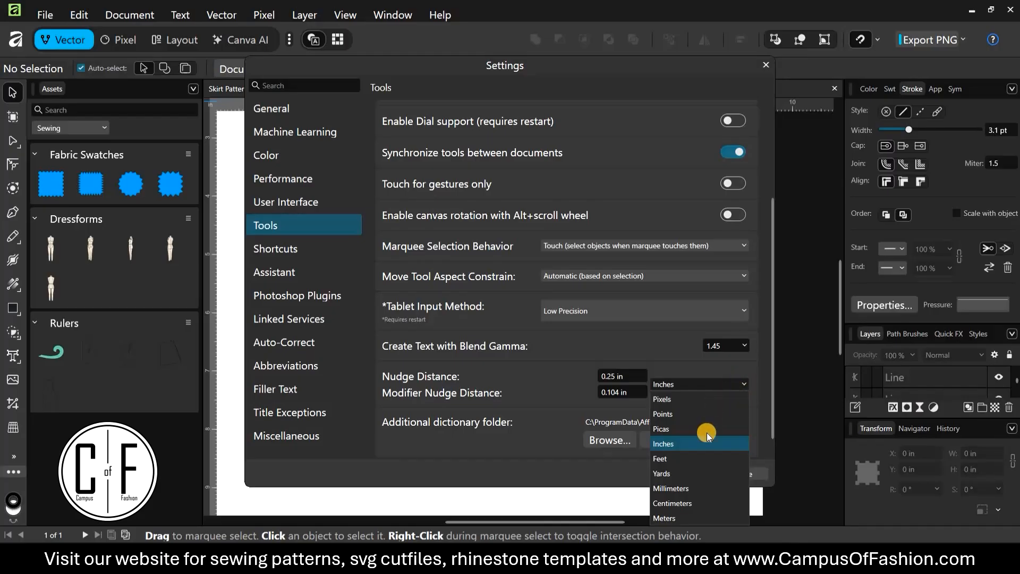
left_click(677, 372)
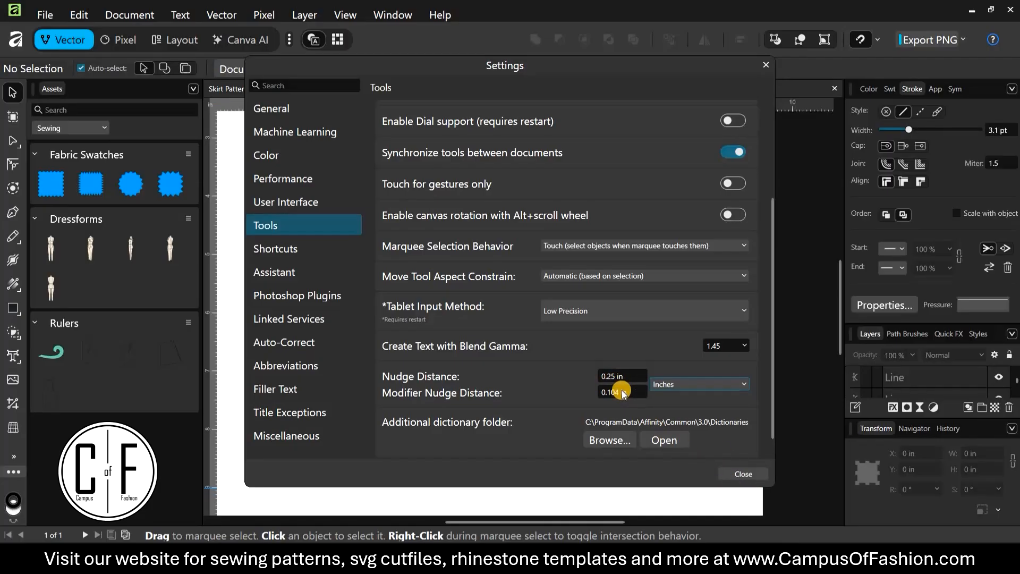
left_click(749, 475)
left_click(767, 66)
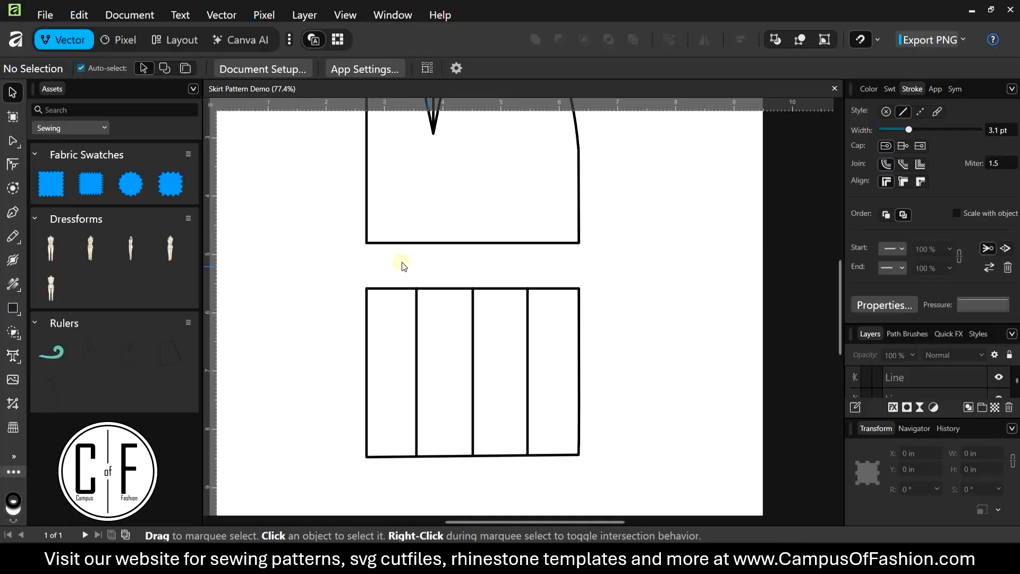
Step: Select everything in the lower piece right of the first slash line and move it 0.5 in to the right
left_click_drag(402, 261, 611, 460)
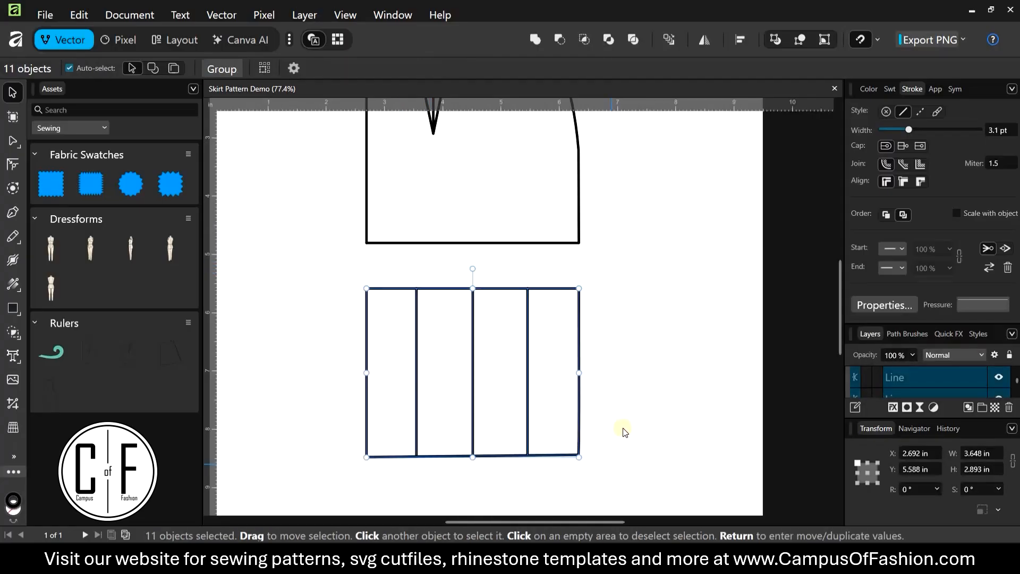
left_click(447, 272)
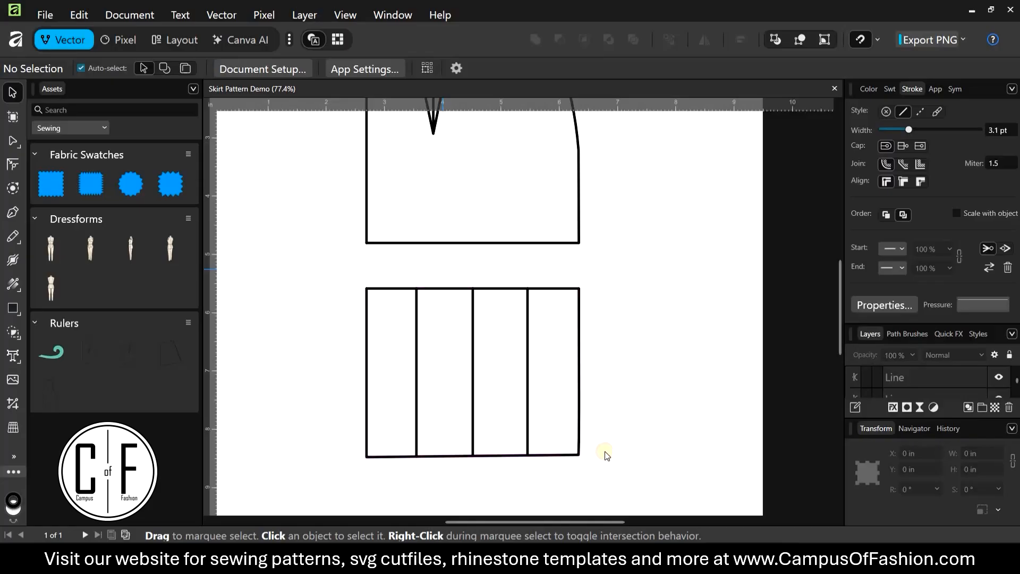
left_click_drag(443, 270, 594, 467)
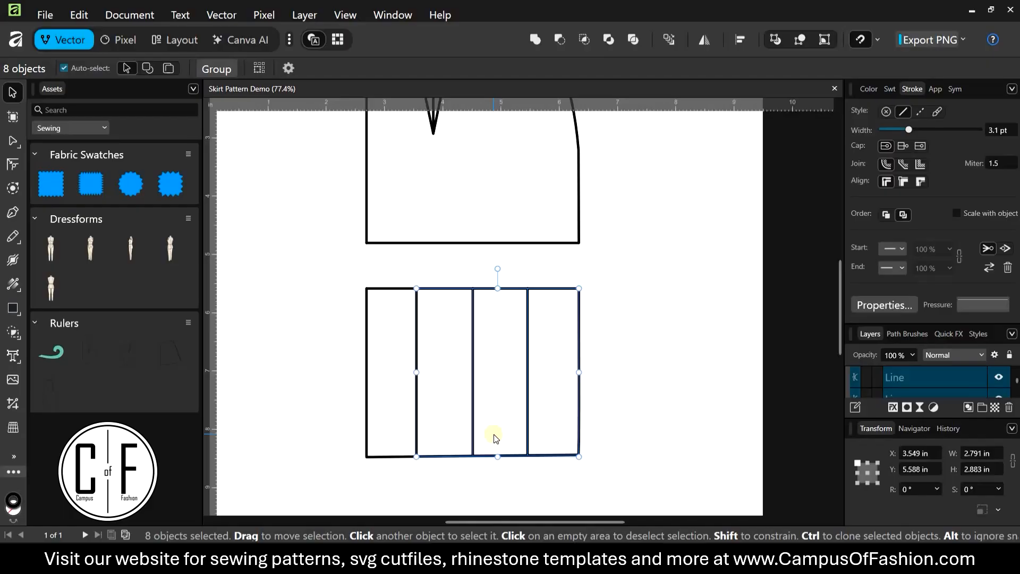
key("Right")
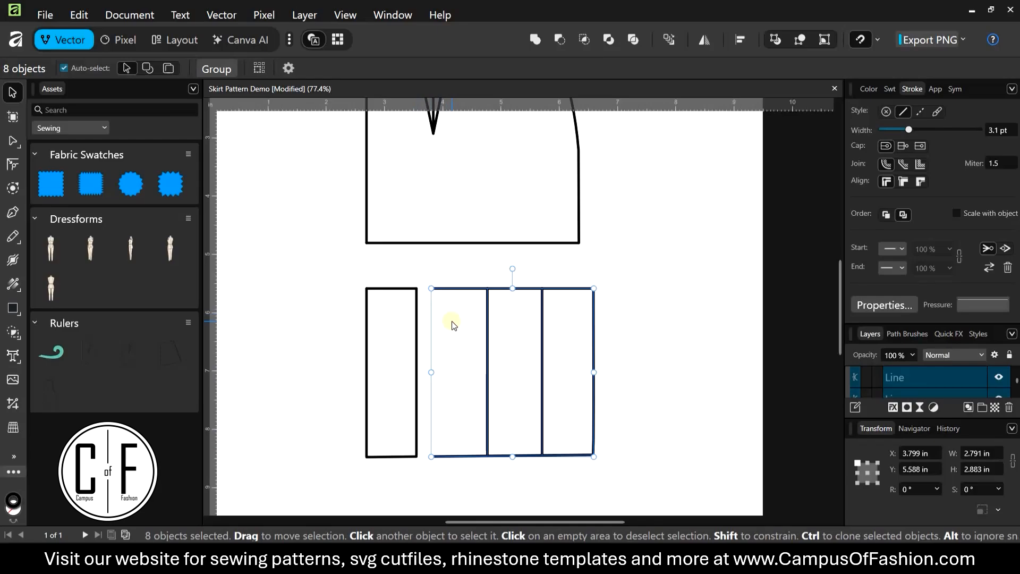
key("Right")
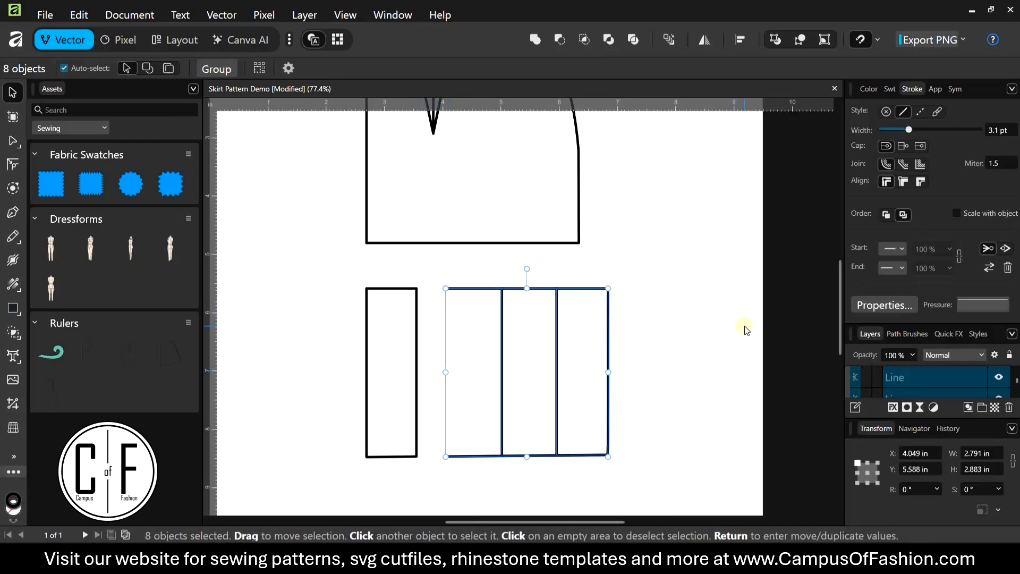
left_click(745, 327)
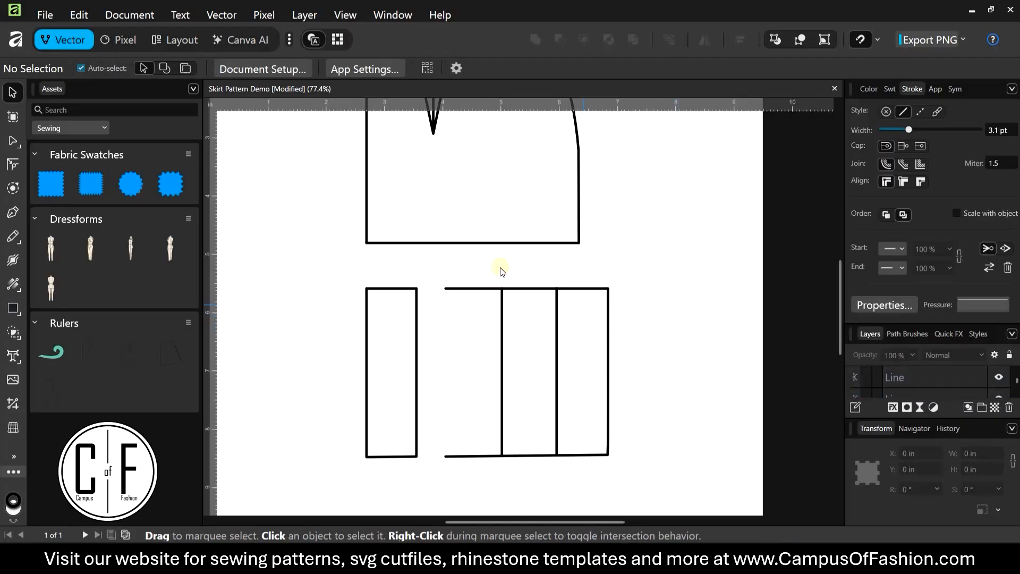
Step: Shift the last two strips 0.5 in right of the second strip, and the last strip a further 0.5 in right of the third
left_click_drag(538, 390, 665, 458)
key("Right")
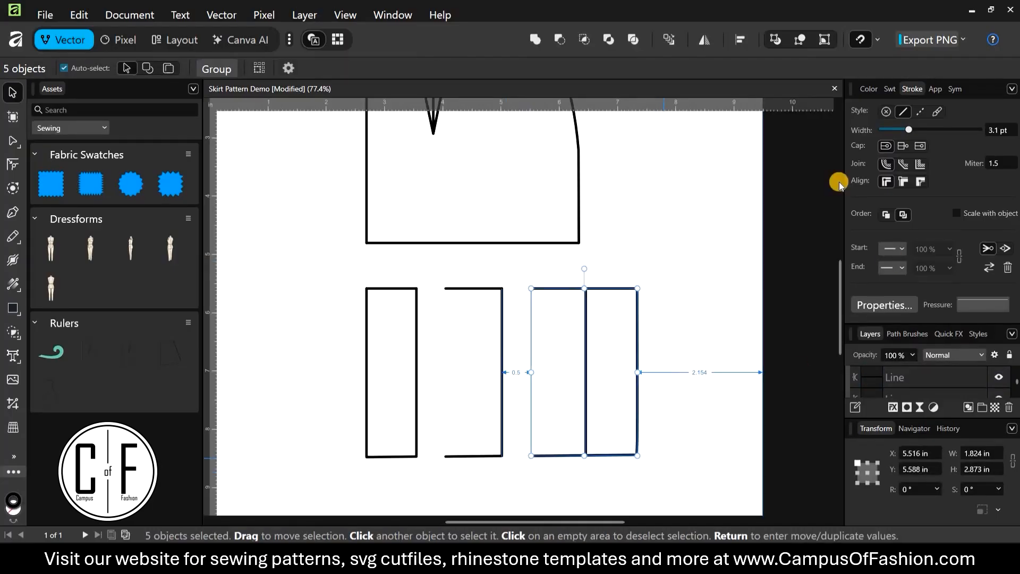
left_click(596, 268)
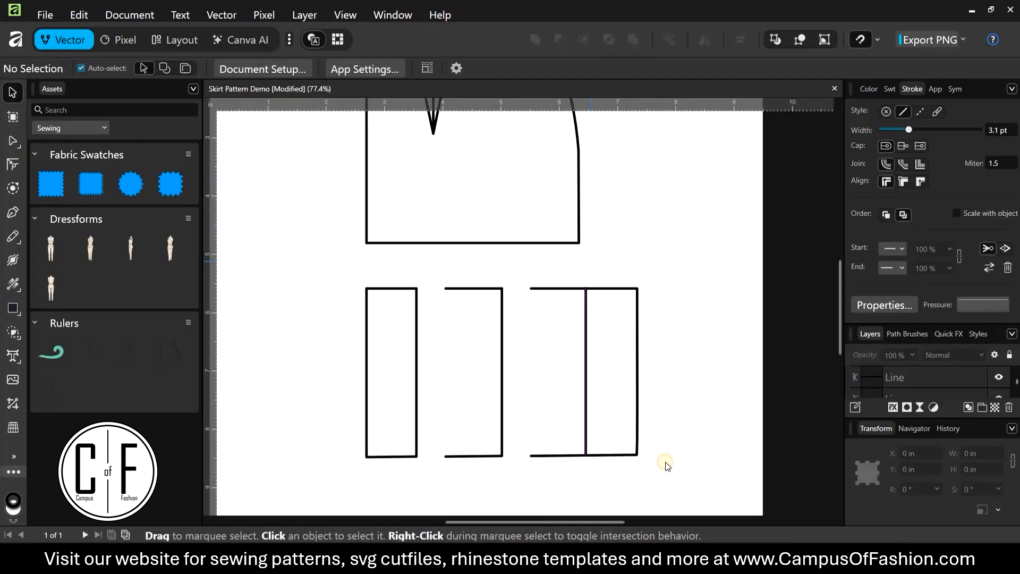
left_click_drag(588, 261, 719, 470)
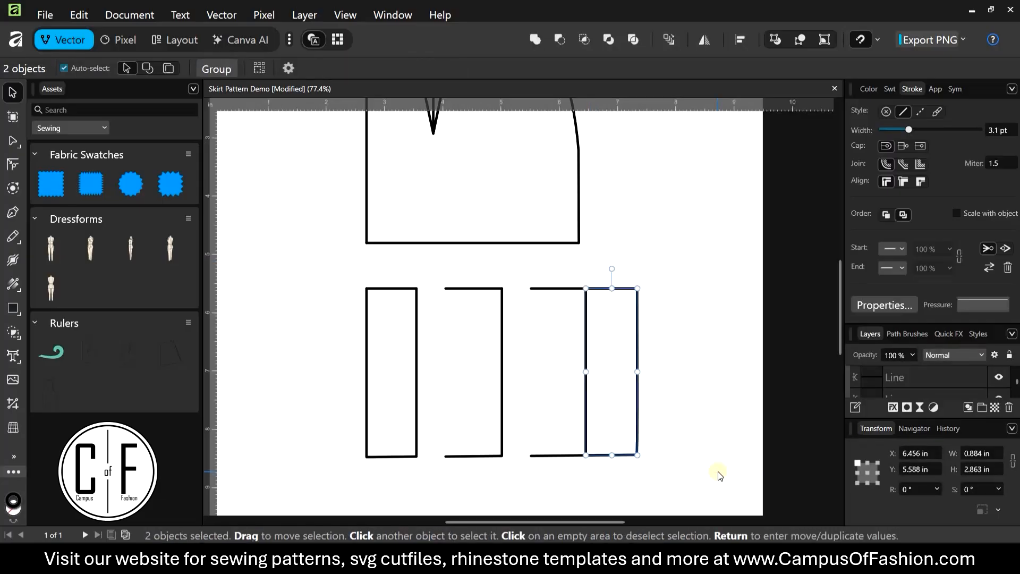
key("Right")
key("Right")
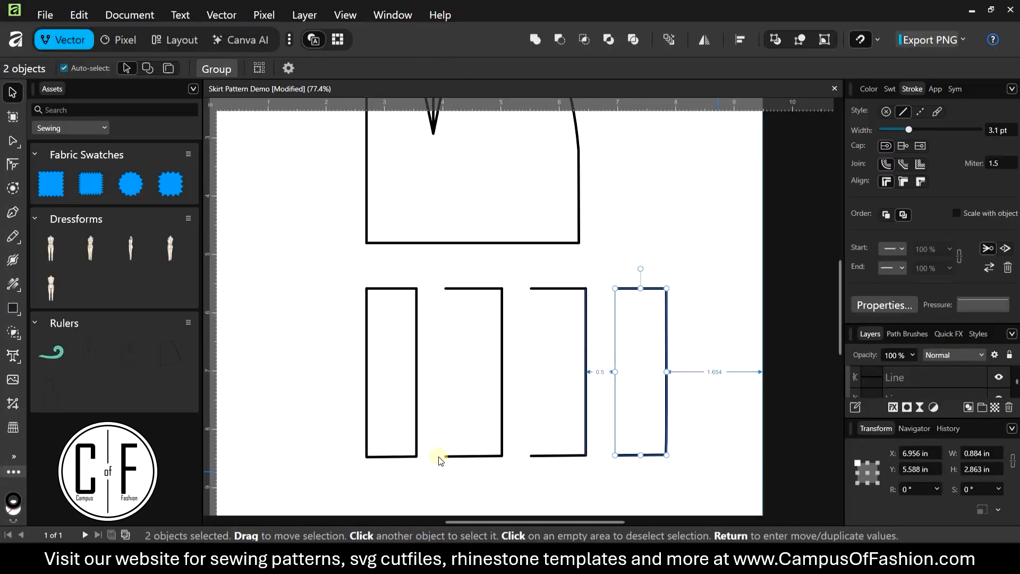
left_click(307, 323)
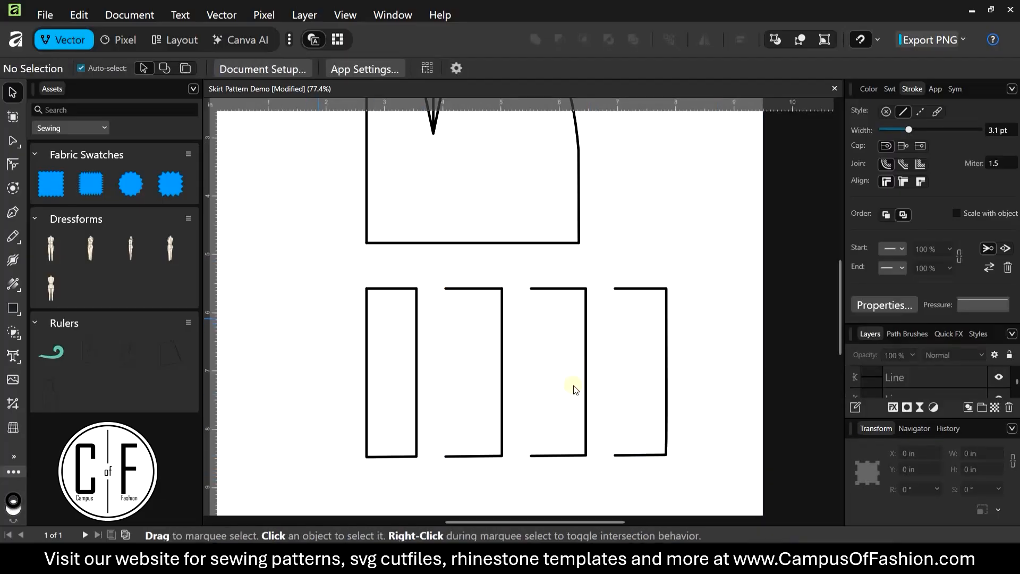
Step: Close the open left sides of the second, third and fourth strips with vertical Pen lines at about X 4.049, 5.516 and 6.956 in
left_click(12, 213)
left_click(445, 289)
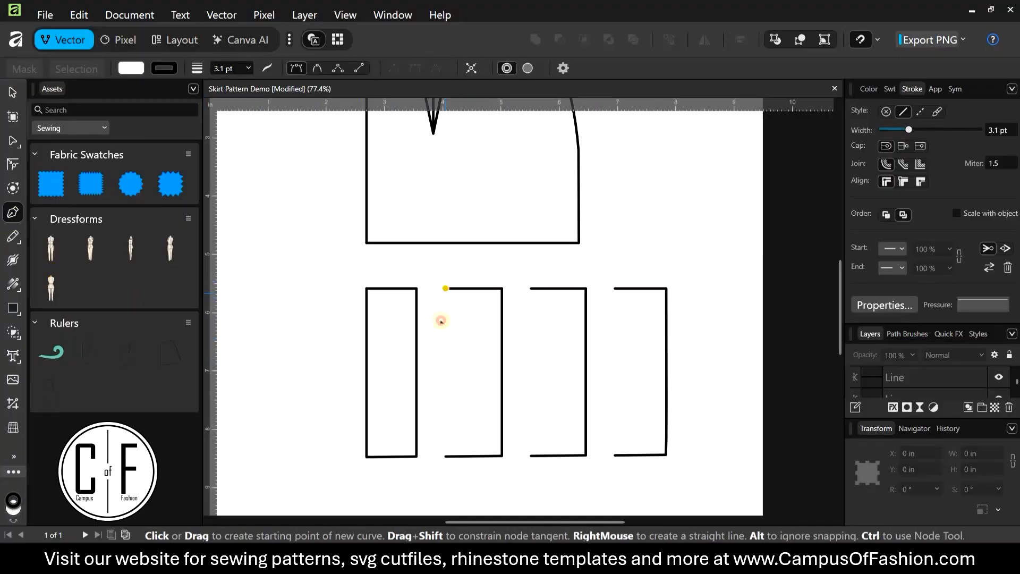
left_click(445, 456)
key("Escape")
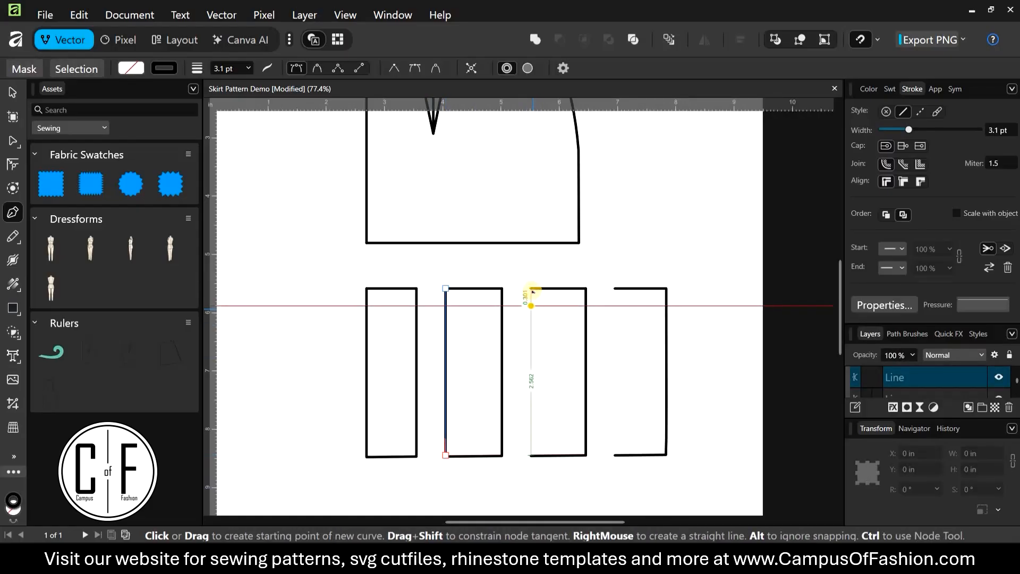
left_click(531, 289)
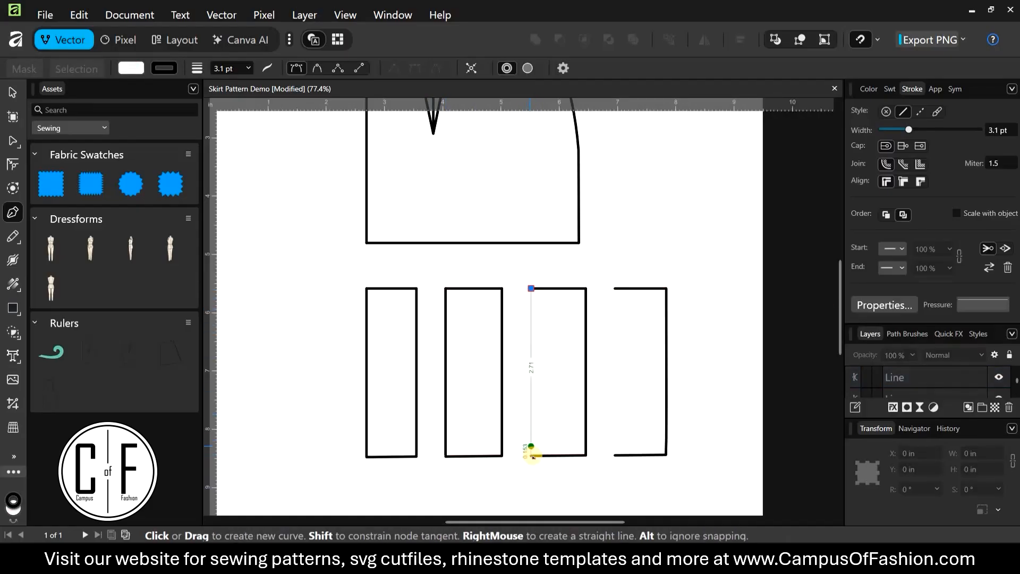
left_click(530, 456)
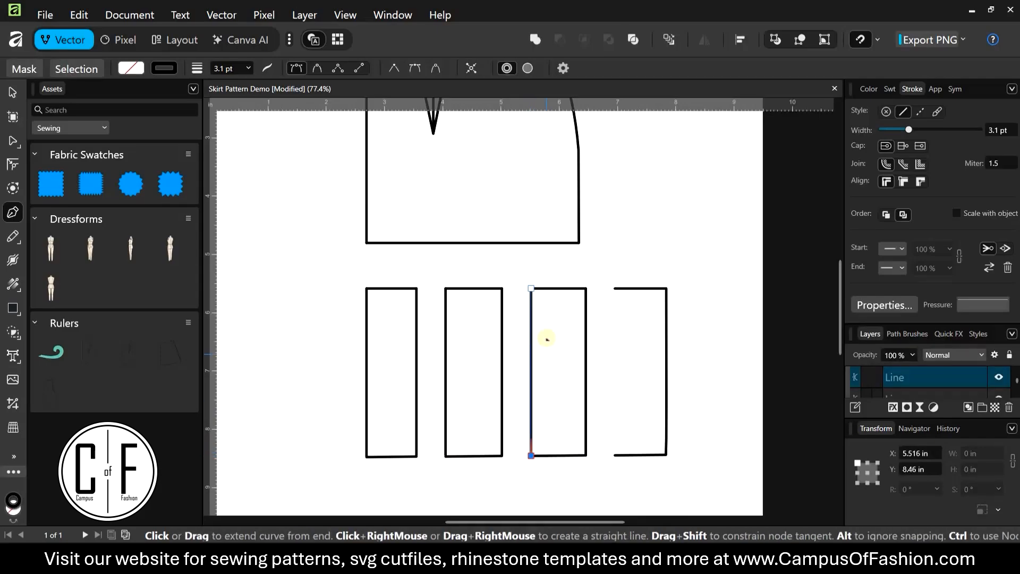
key("Escape")
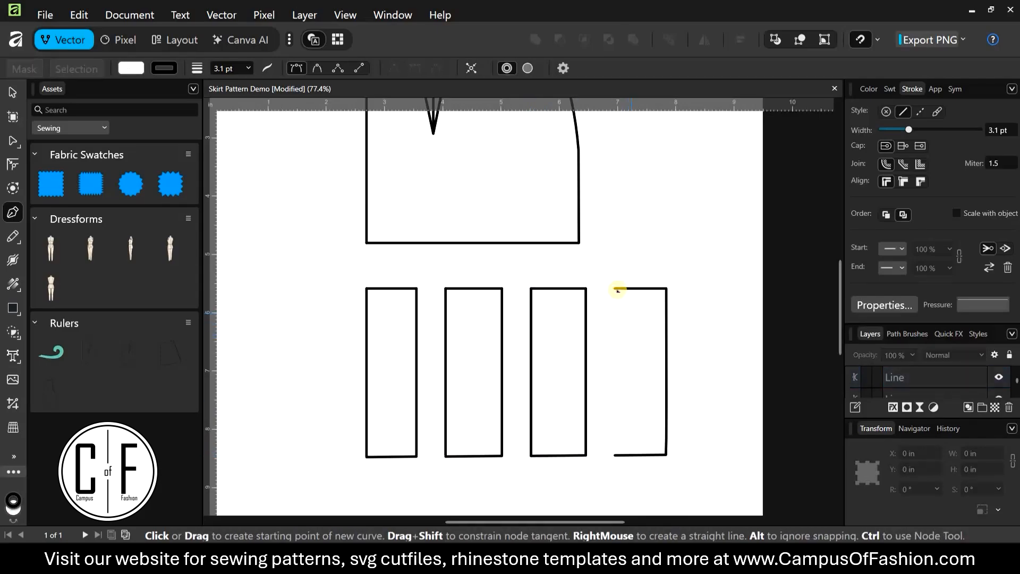
left_click(615, 290)
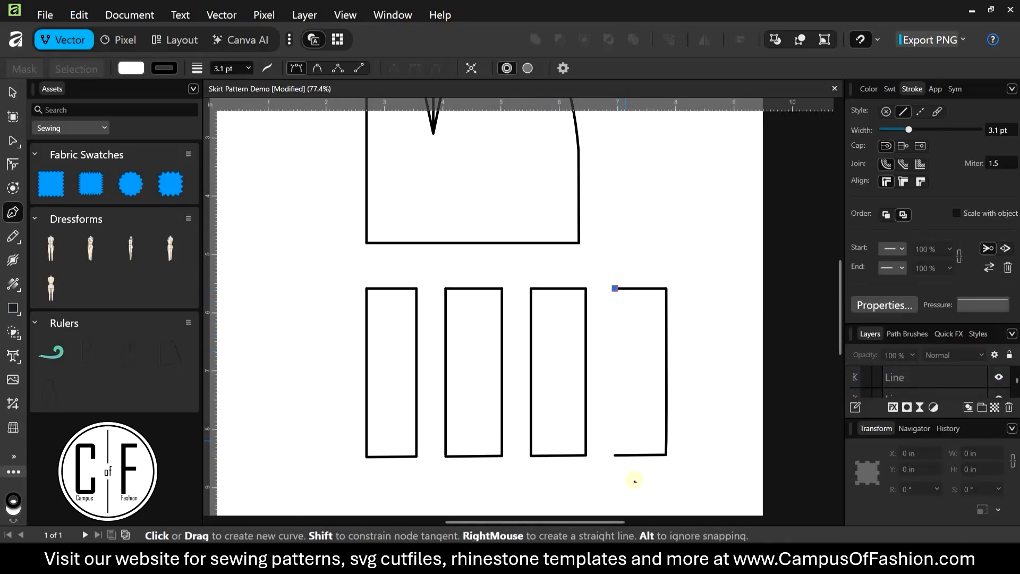
left_click(615, 456)
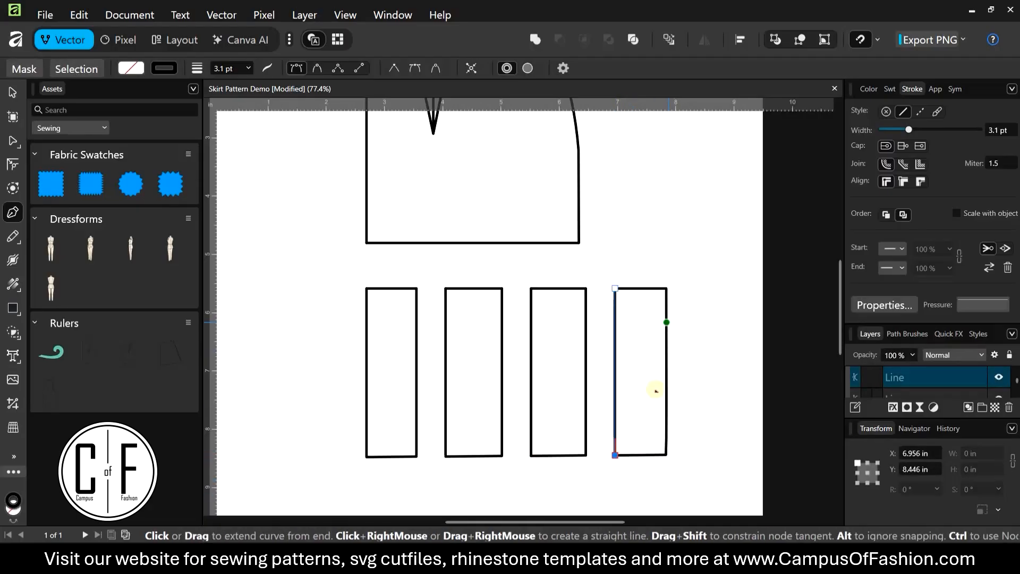
key("Escape")
key("Escape")
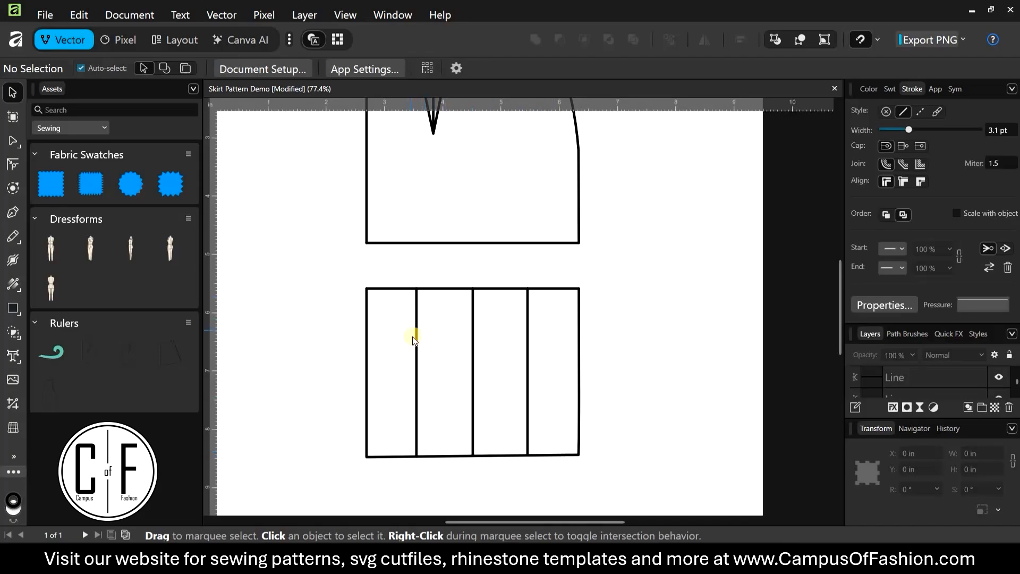
Step: Select the lower piece's segments right of the first slash line and enable the transform origin for them
left_click(390, 288)
left_click(448, 257)
left_click_drag(429, 271, 597, 464)
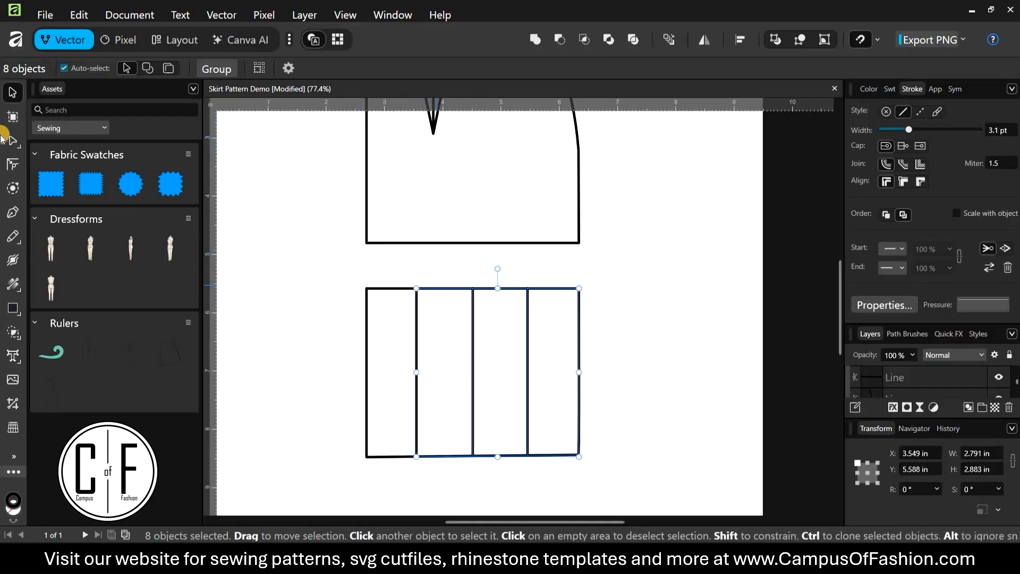
left_click(288, 68)
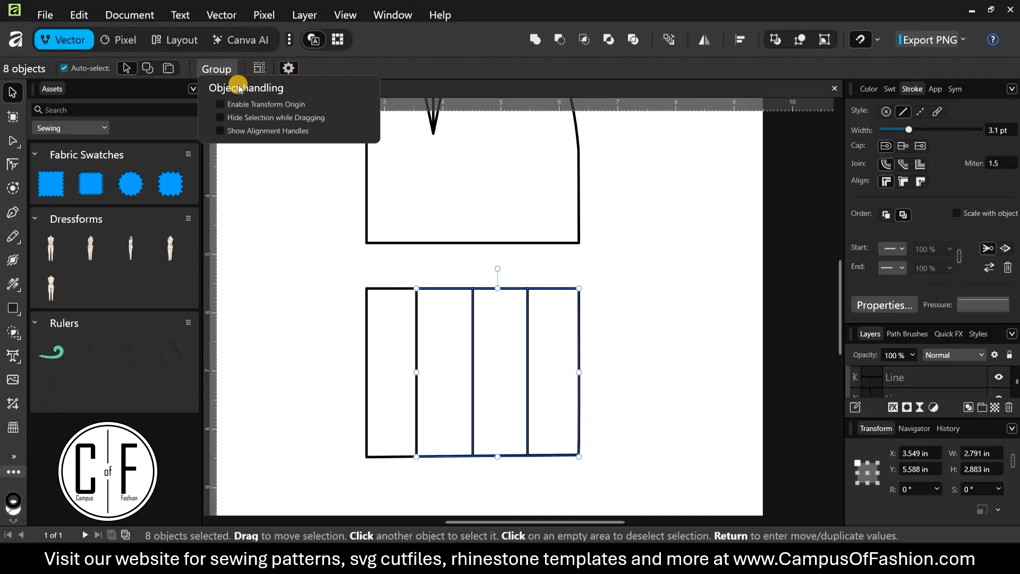
left_click(220, 104)
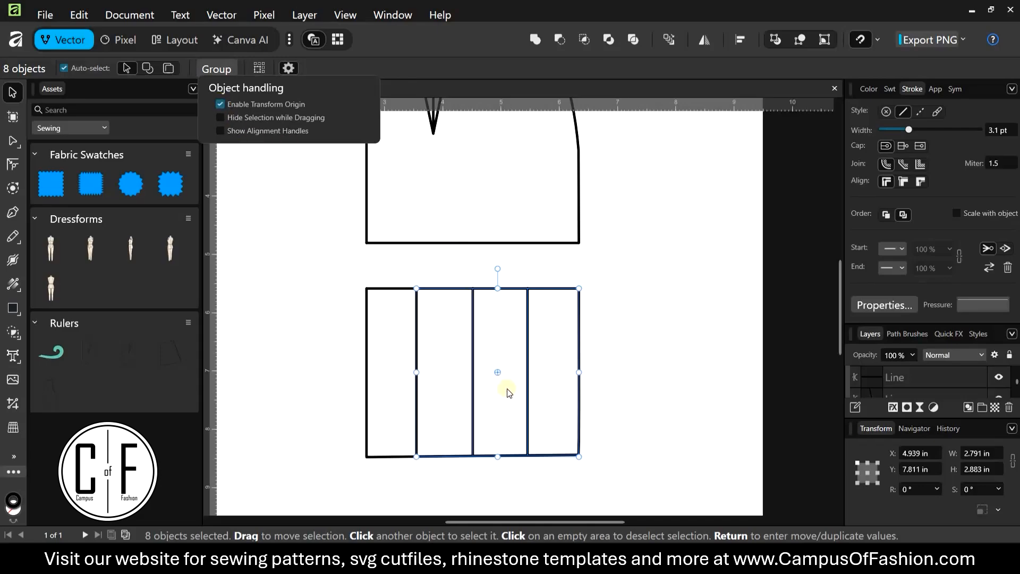
Step: Place the transform origin of the selected strips at the top end of the first slash line
scroll(509, 398, "up", 5)
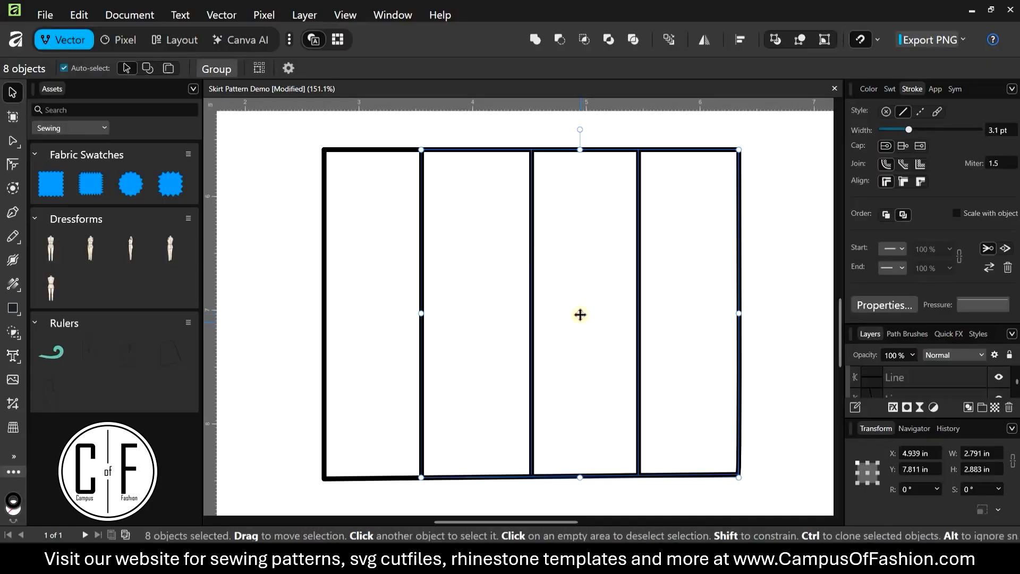
left_click_drag(580, 314, 461, 210)
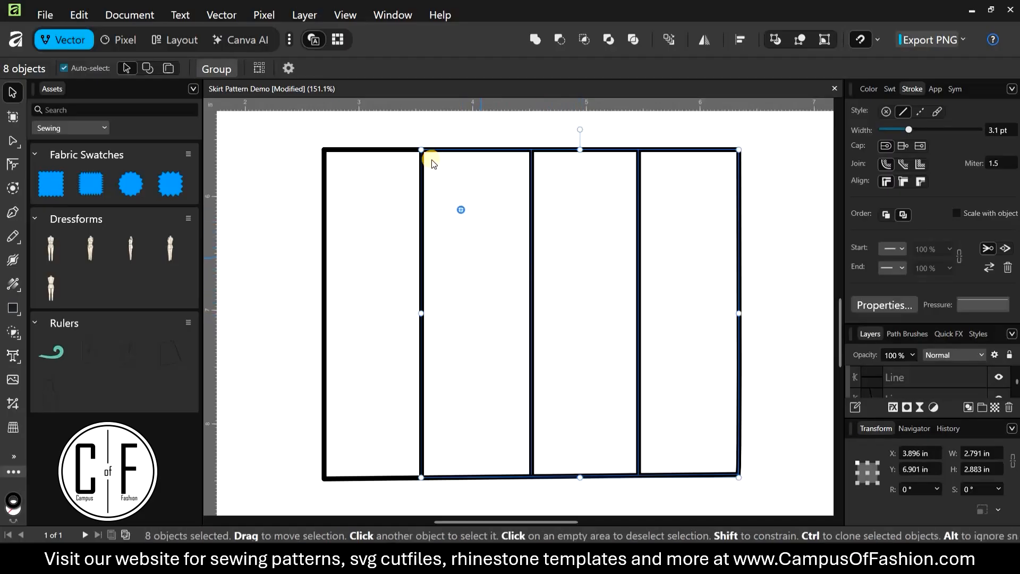
scroll(422, 162, "up", 3)
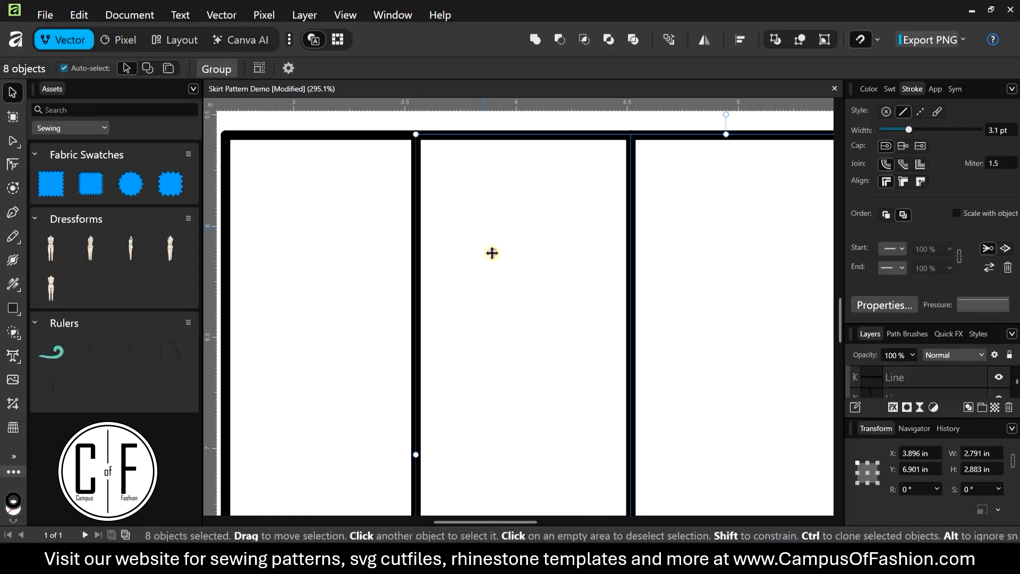
left_click_drag(494, 252, 416, 134)
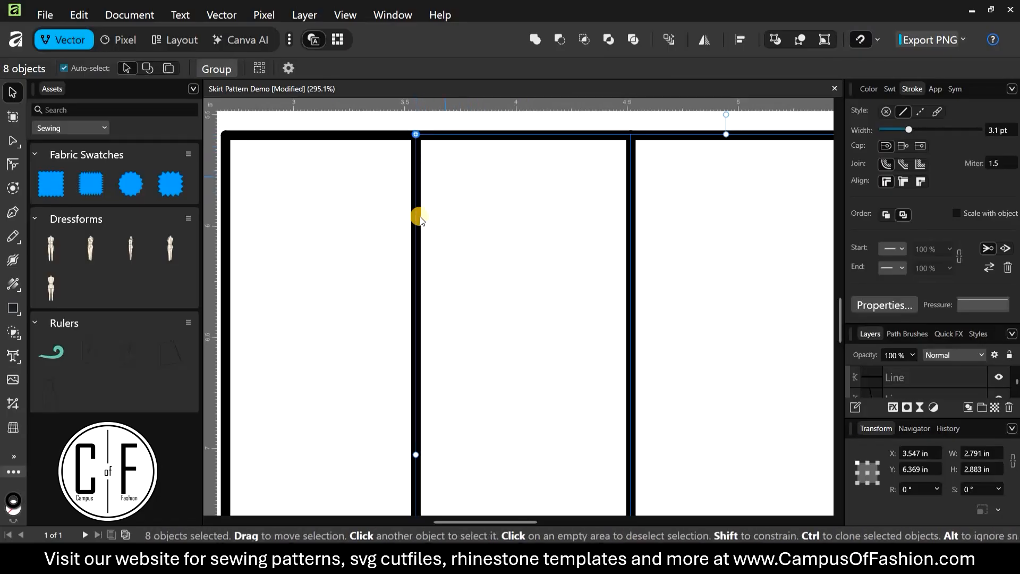
Step: Rotate the selected strips counterclockwise to 8° so they fan out at the hem, and clear the selection
scroll(405, 231, "down", 1)
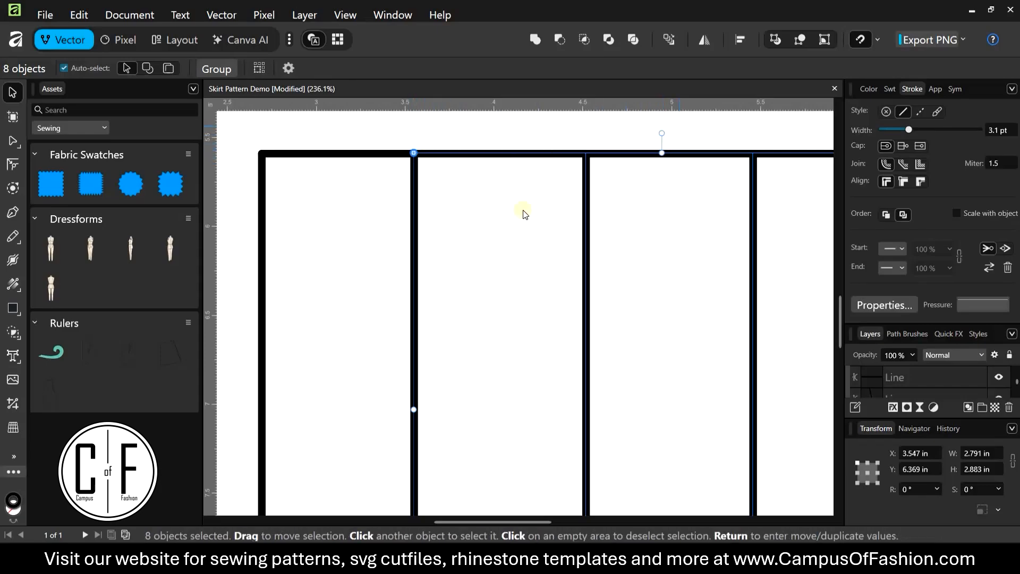
scroll(445, 231, "down", 5)
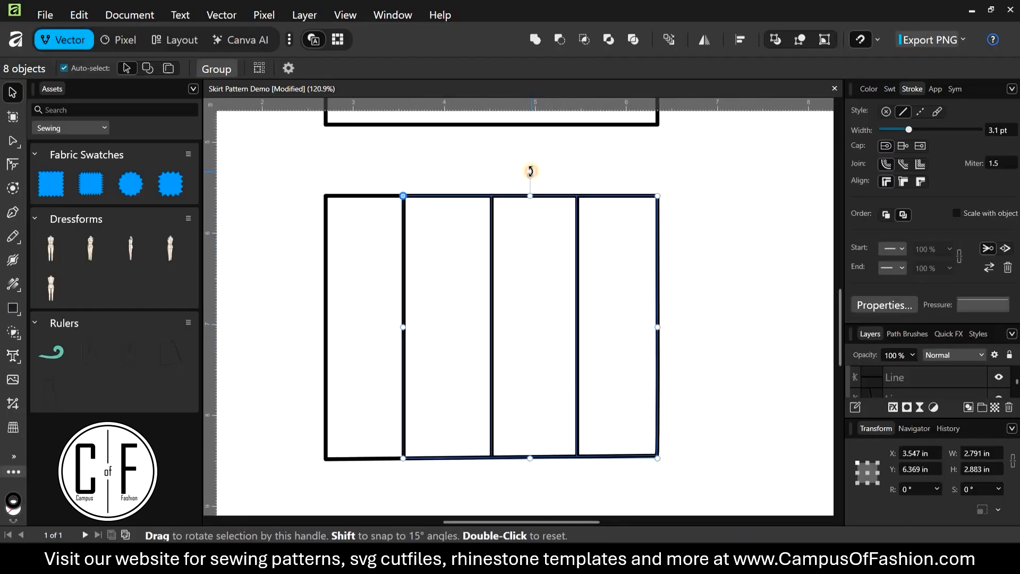
left_click_drag(530, 171, 512, 156)
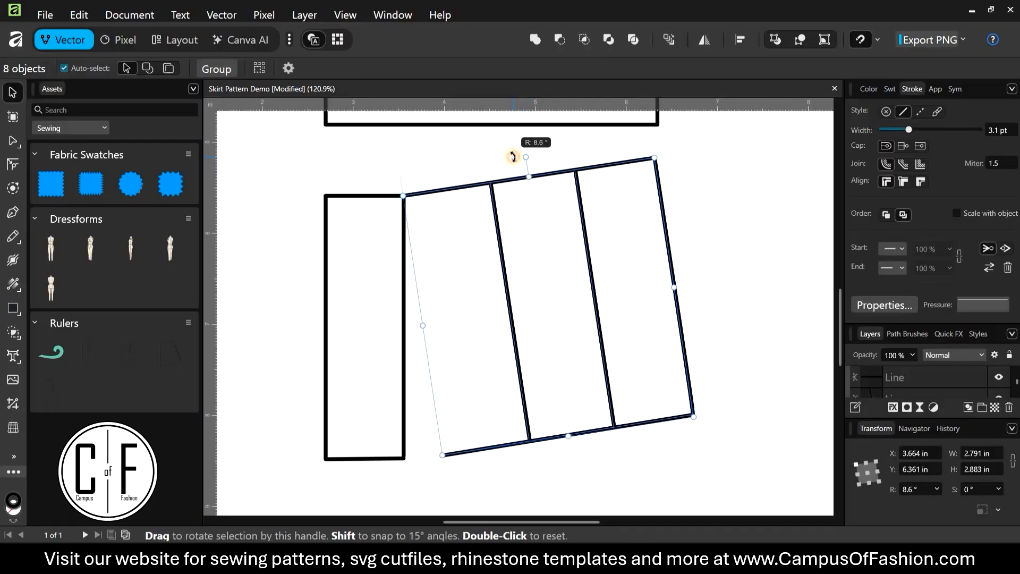
left_click_drag(513, 156, 512, 152)
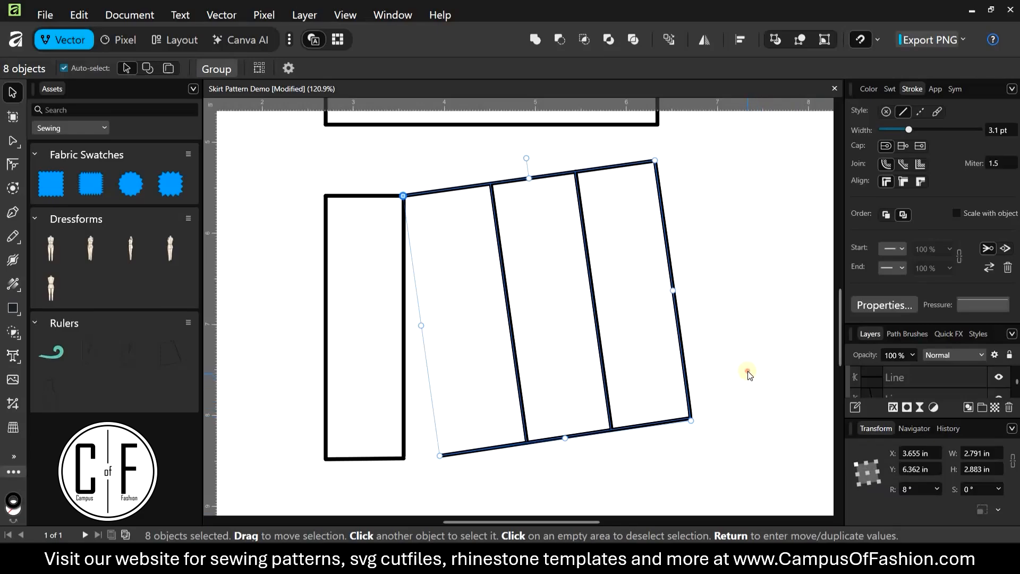
left_click(315, 181)
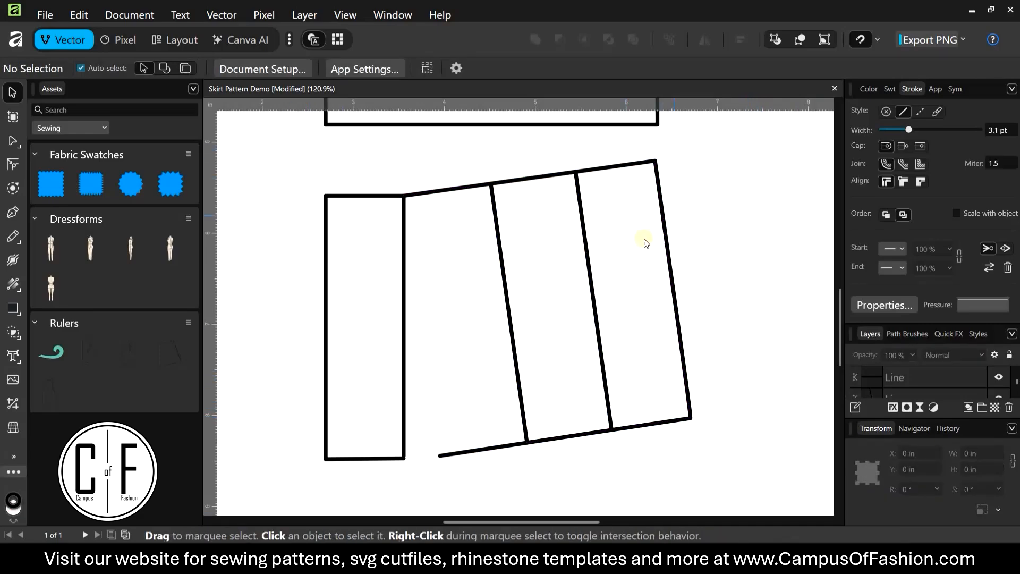
Step: Select the last two strips and place their transform origin at the top end of the second slash line
left_click_drag(494, 175, 661, 297)
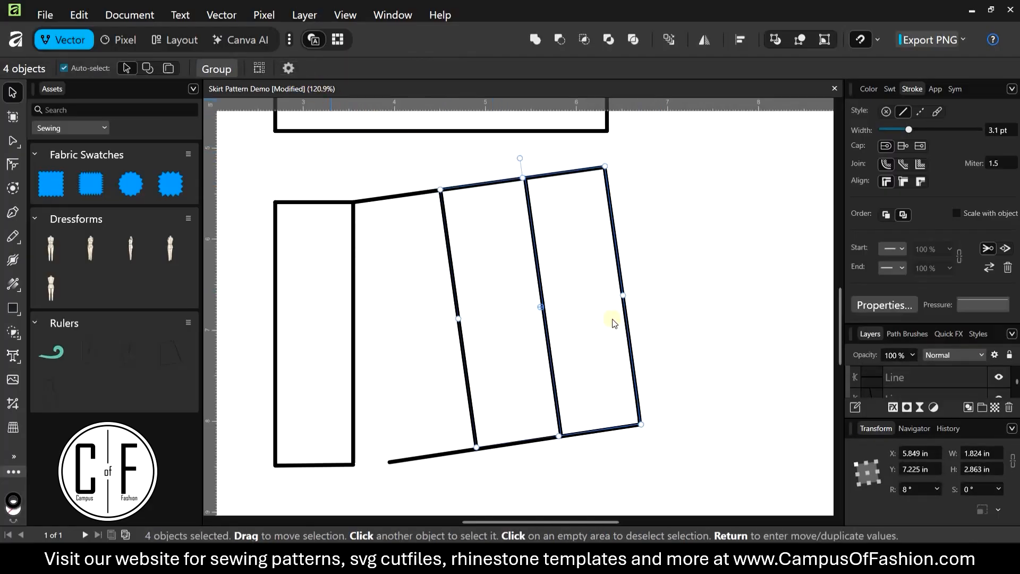
left_click(287, 68)
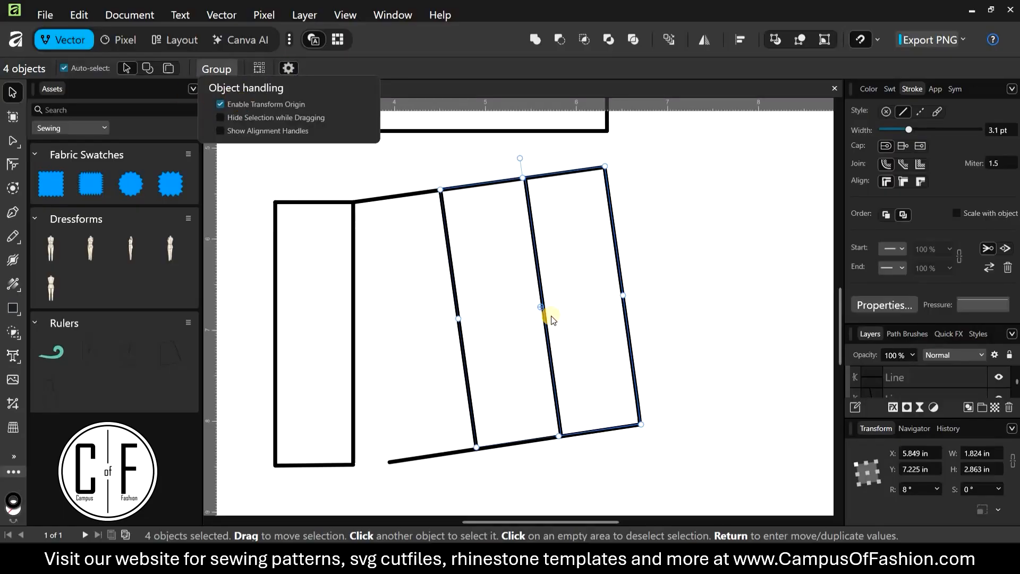
left_click_drag(528, 294, 460, 213)
scroll(460, 213, "up", 5)
scroll(447, 197, "up", 5)
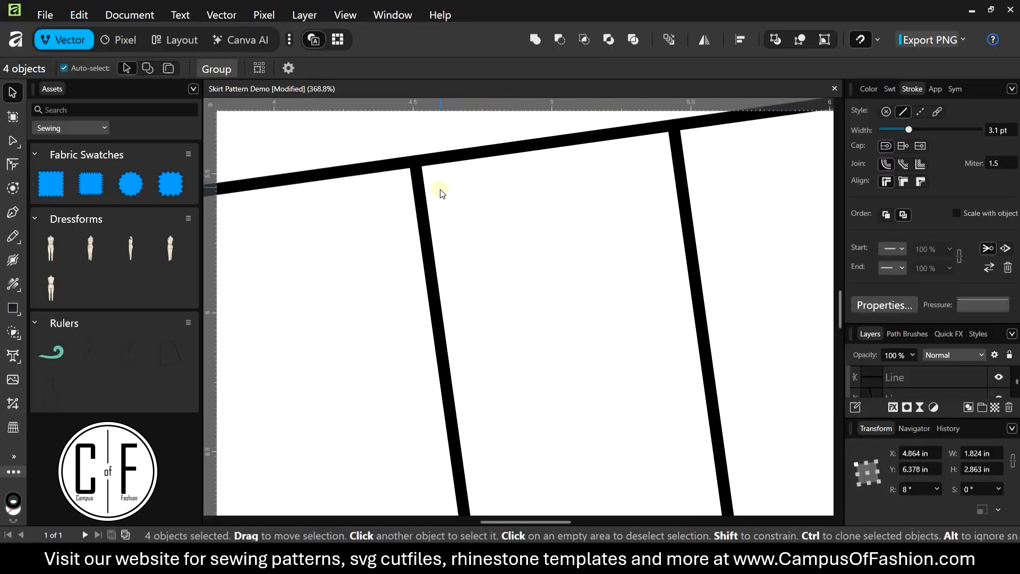
mouse_move(452, 201)
left_mouse_down()
mouse_move(579, 360)
mouse_move(551, 346)
mouse_move(485, 267)
mouse_move(439, 186)
left_mouse_up()
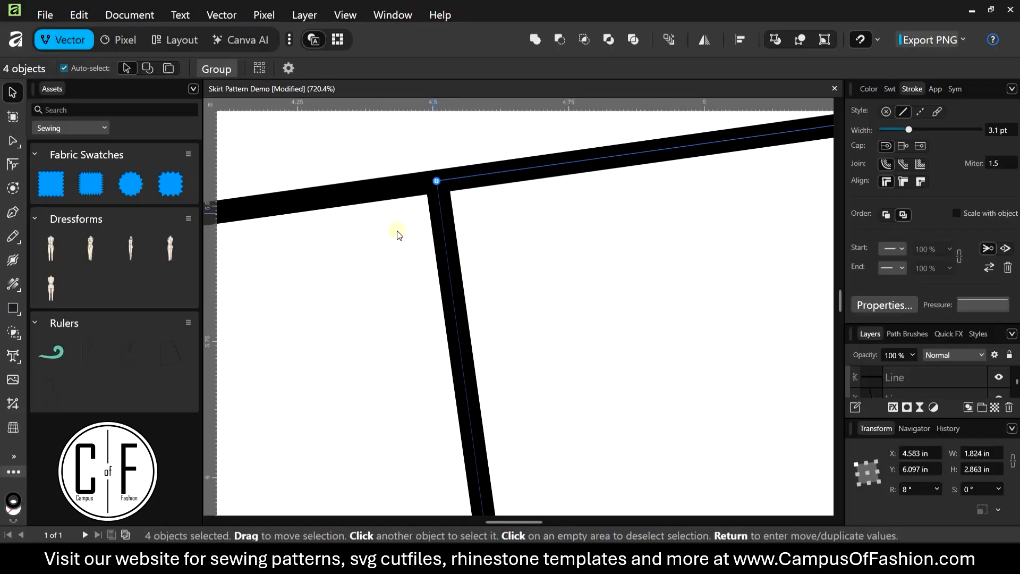
Step: Try rotating the selected segments of the last two strips to 19° about the second slash line's top, and undo the rotation
scroll(321, 274, "down", 8)
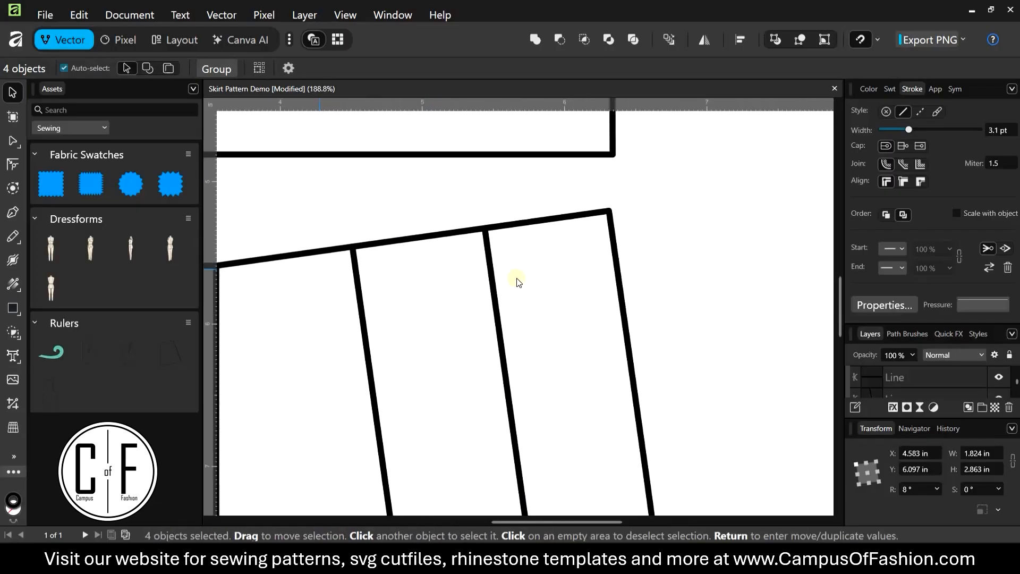
scroll(504, 325, "down", 2)
scroll(467, 258, "up", 5)
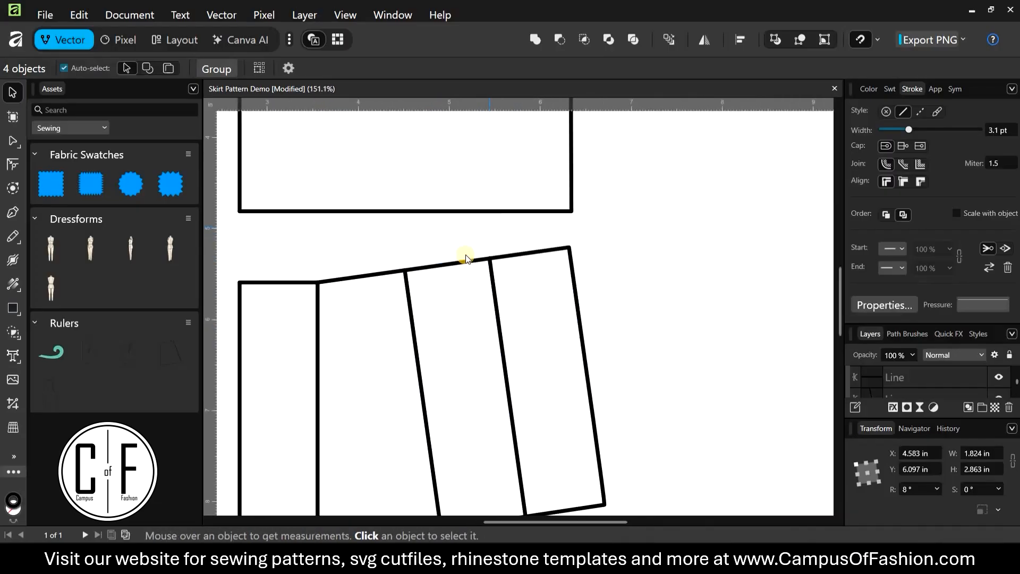
scroll(475, 283, "up", 3)
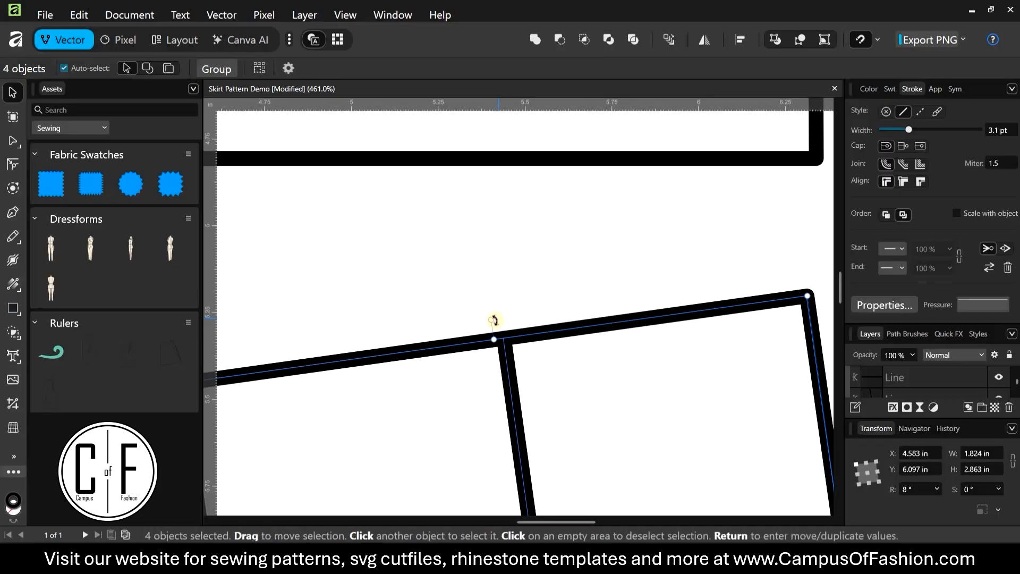
scroll(532, 255, "down", 6)
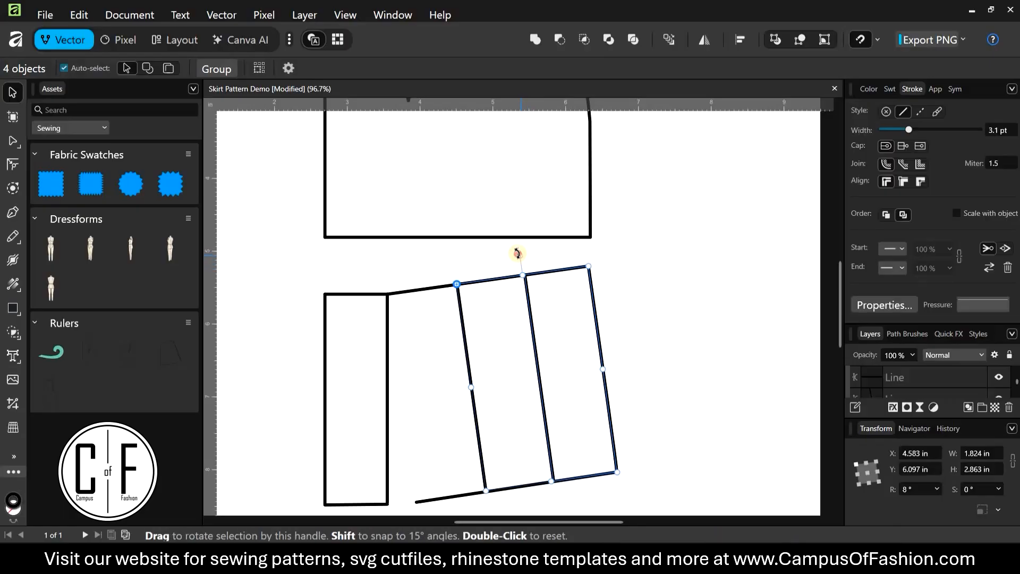
left_click_drag(517, 253, 512, 242)
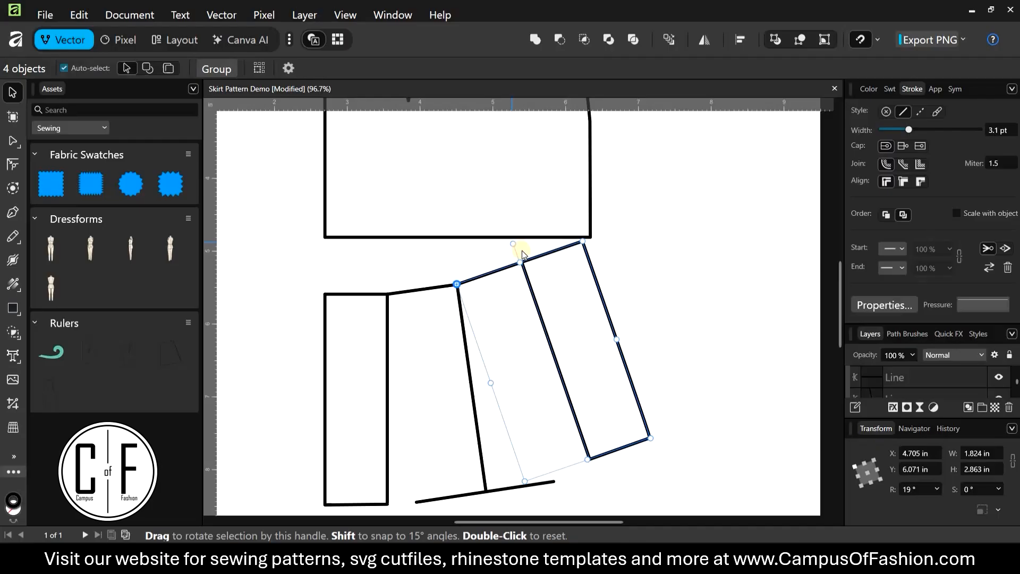
key("ctrl+z")
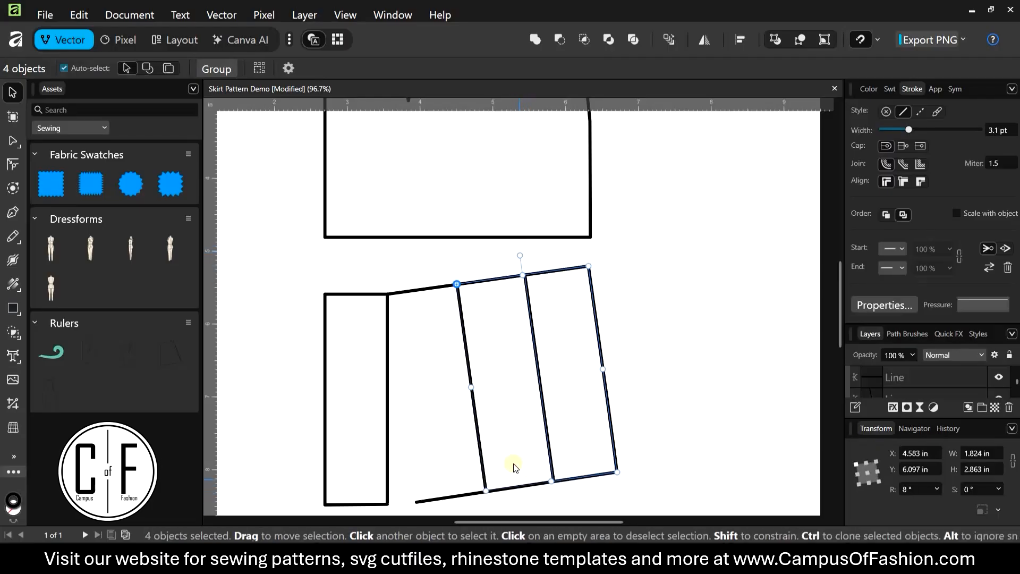
Step: Add the third strip's hem segment to the selection and place the transform origin at the top end of the second slash line
scroll(520, 433, "down", 1)
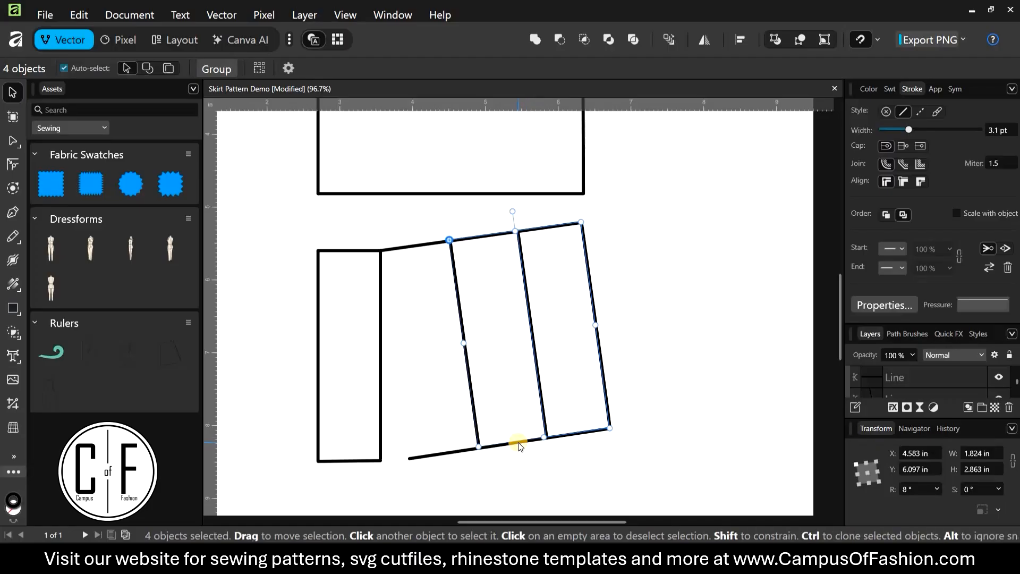
left_click(518, 442, "shift")
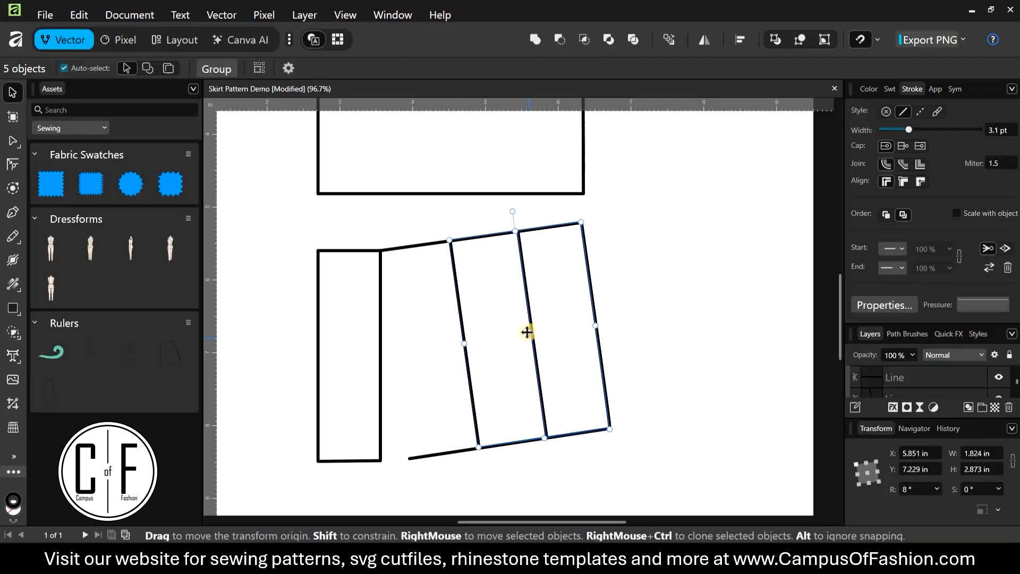
left_click_drag(541, 357, 525, 307)
scroll(525, 301, "up", 5, "ctrl")
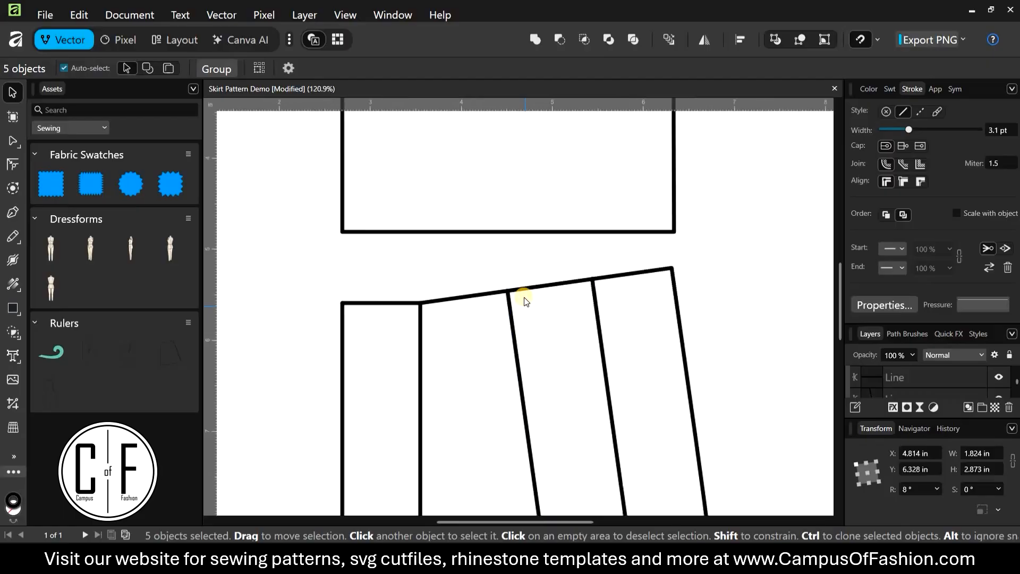
scroll(534, 367, "up", 3, "ctrl")
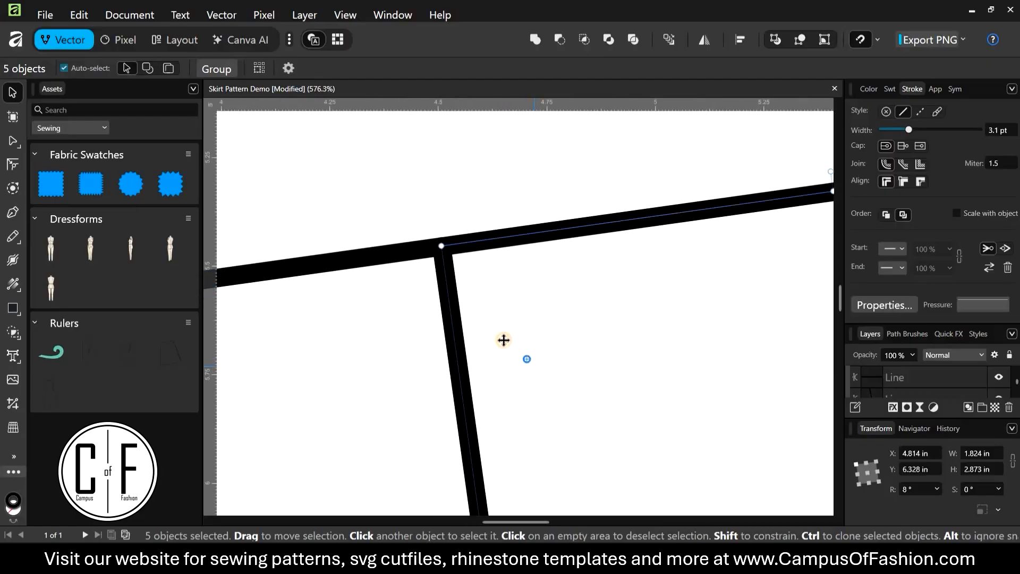
left_click_drag(457, 279, 444, 237)
Step: Rotate the last two strips counterclockwise to 19.7° and clear the selection
scroll(445, 237, "down", 9, "ctrl")
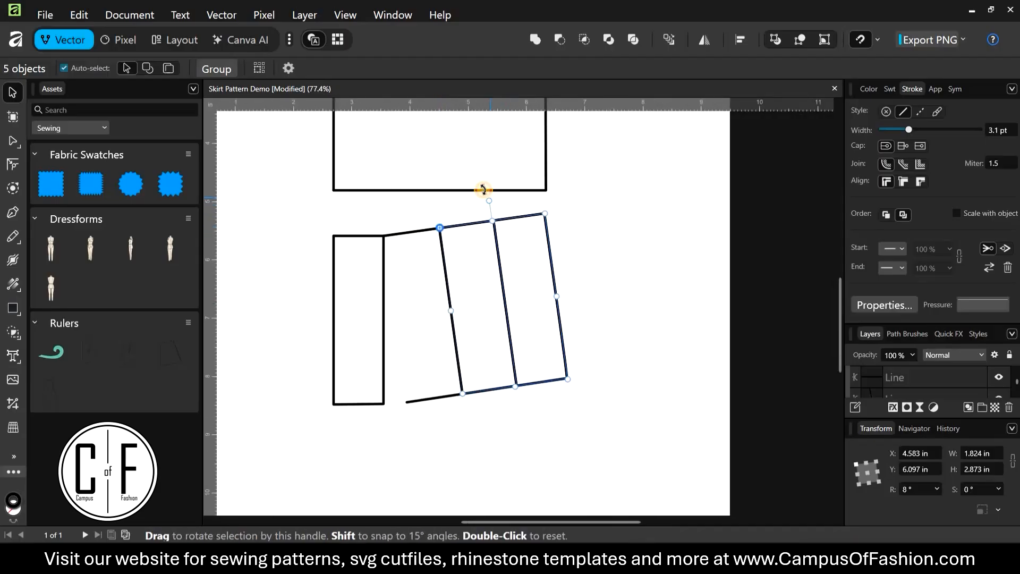
left_click_drag(483, 190, 479, 191)
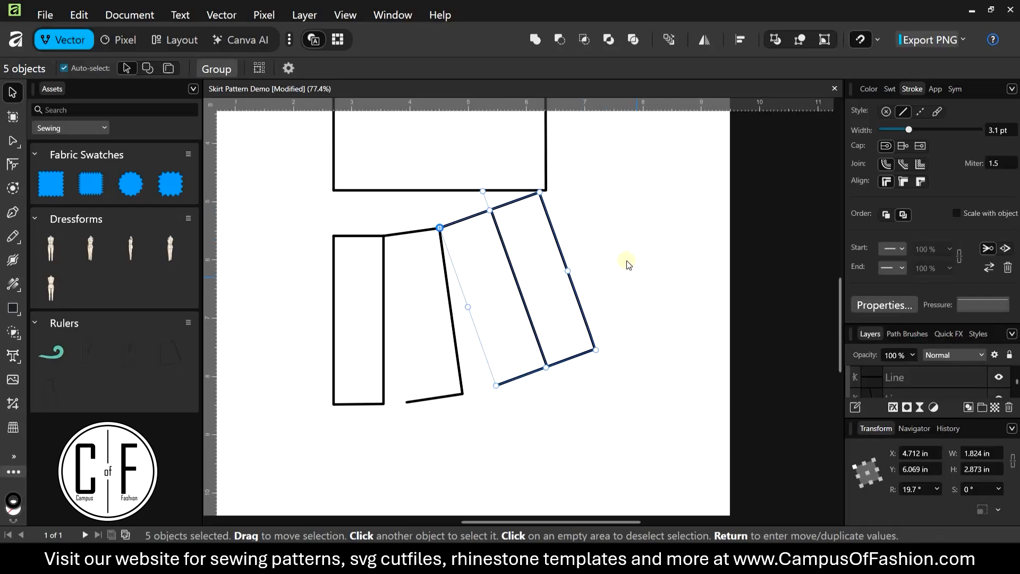
left_click(603, 235)
Step: Select the last strip's top edge together with its outer side and hem
left_click_drag(509, 198, 471, 221)
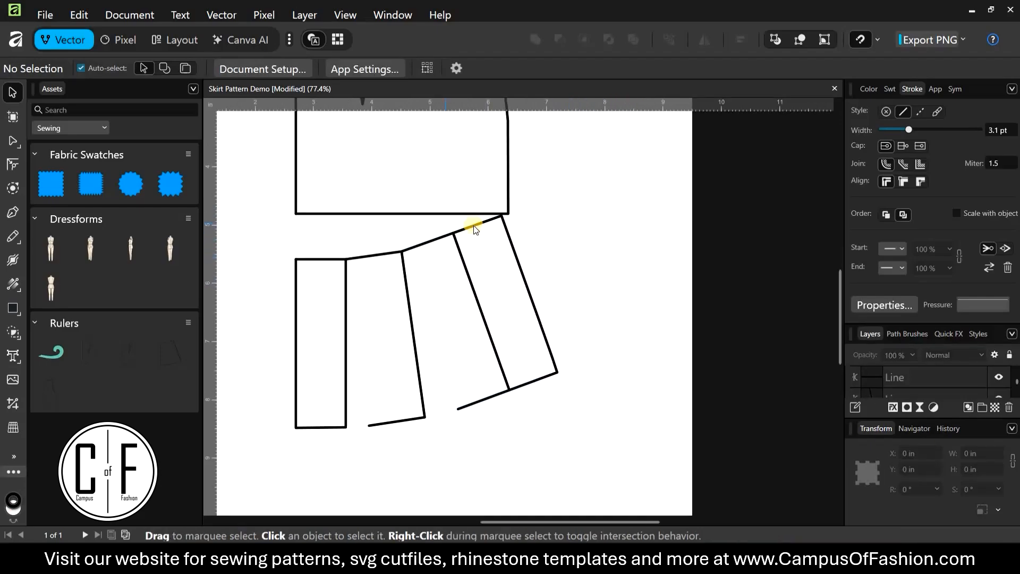
left_click(474, 225)
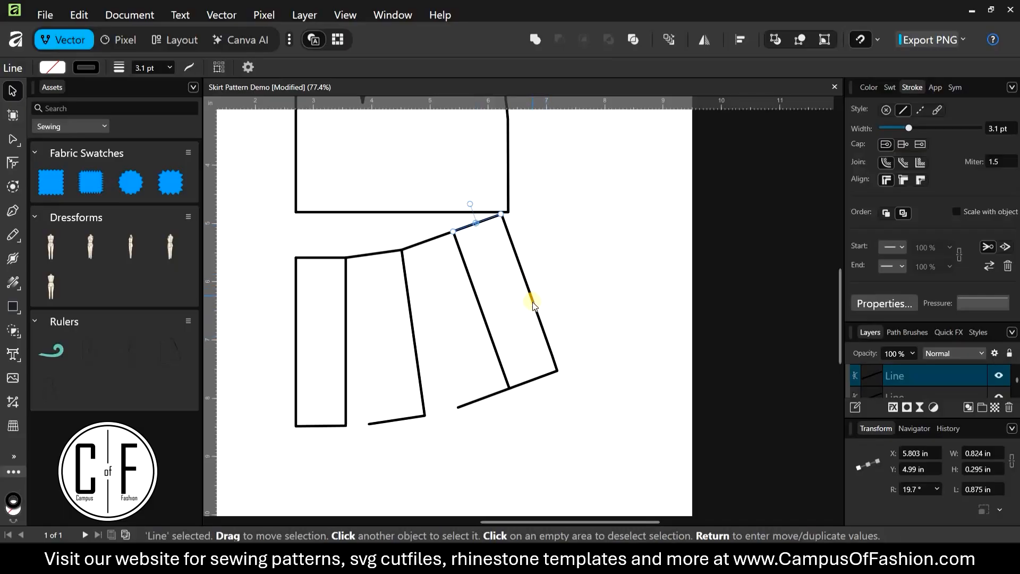
left_click(531, 379, "shift")
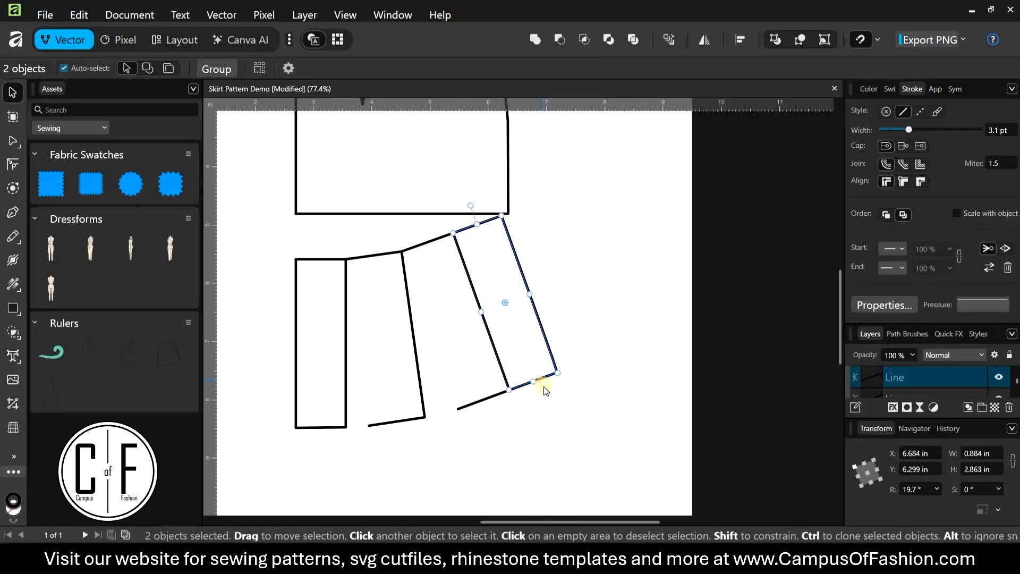
scroll(546, 386, "up", 4)
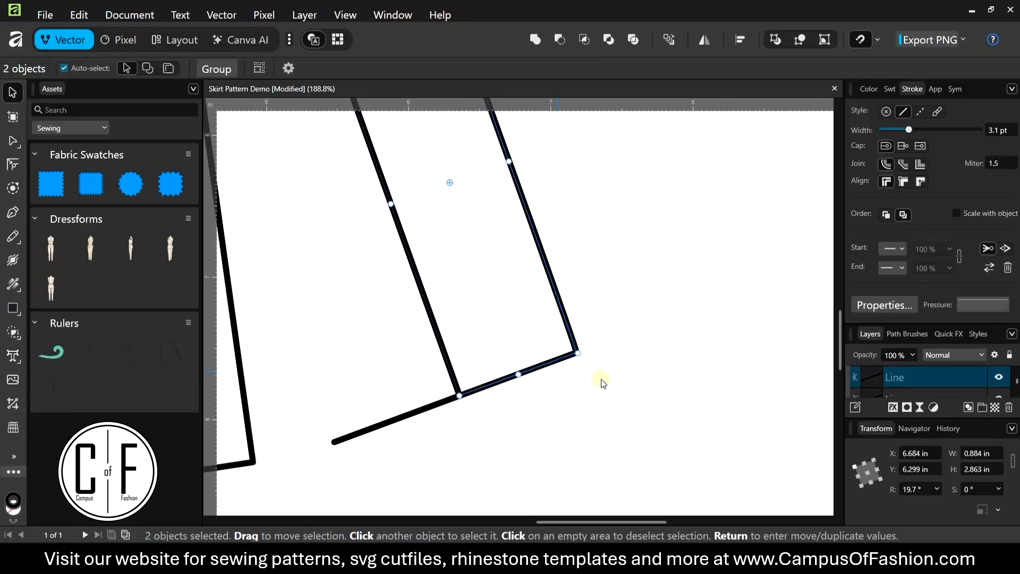
scroll(559, 269, "down", 3)
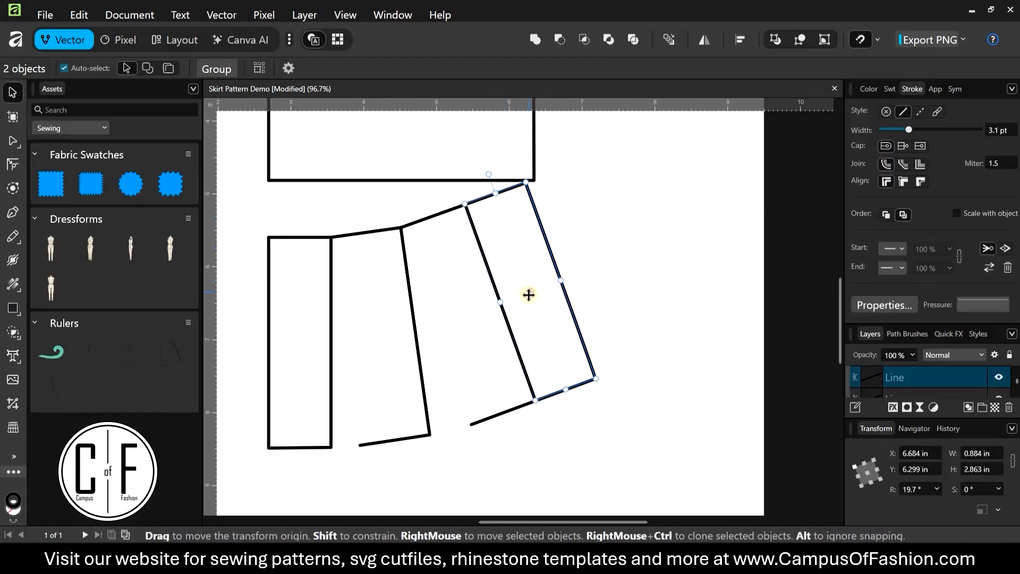
Step: Move the transform origin of the last strip's selected segments close to the top end of the third slash line
left_click_drag(530, 295, 478, 215)
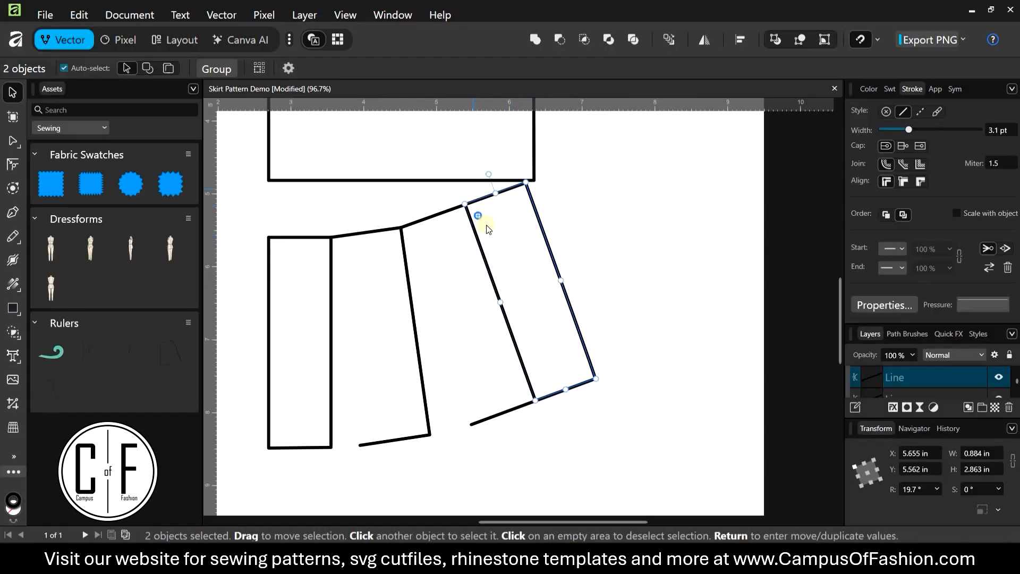
scroll(505, 222, "up", 3)
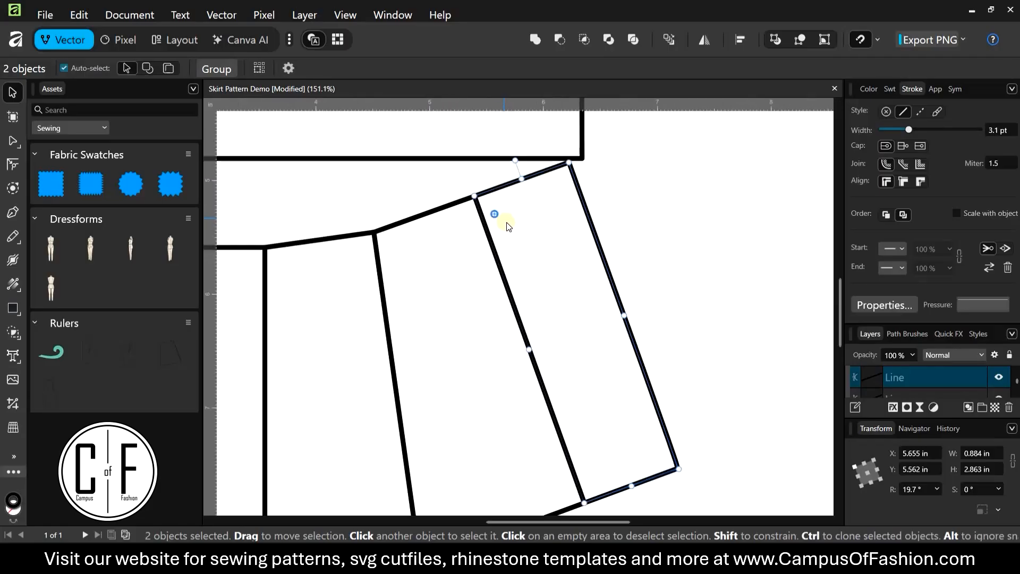
scroll(512, 228, "down", 3)
scroll(511, 227, "up", 1)
scroll(512, 229, "down", 1)
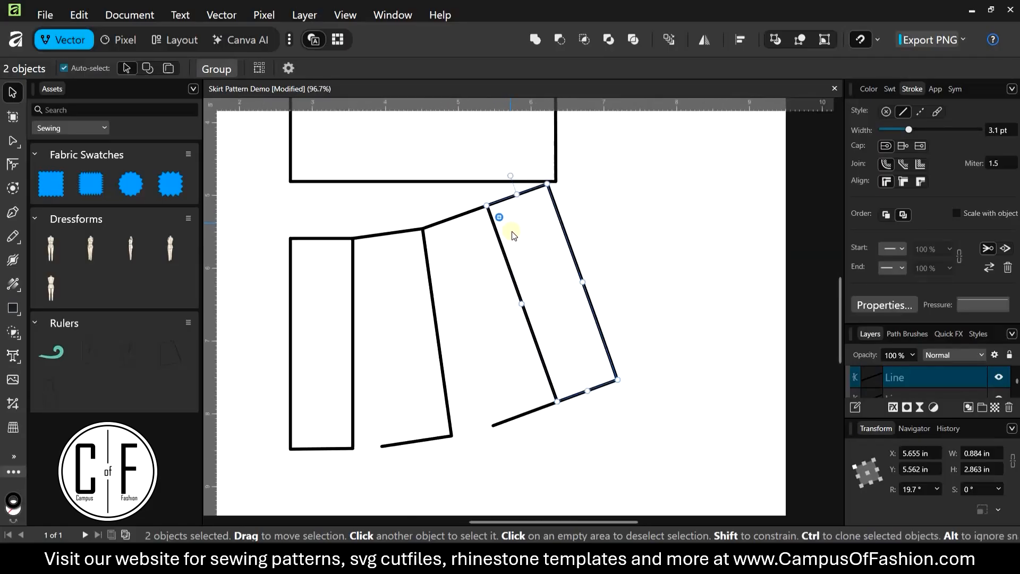
scroll(501, 214, "up", 7)
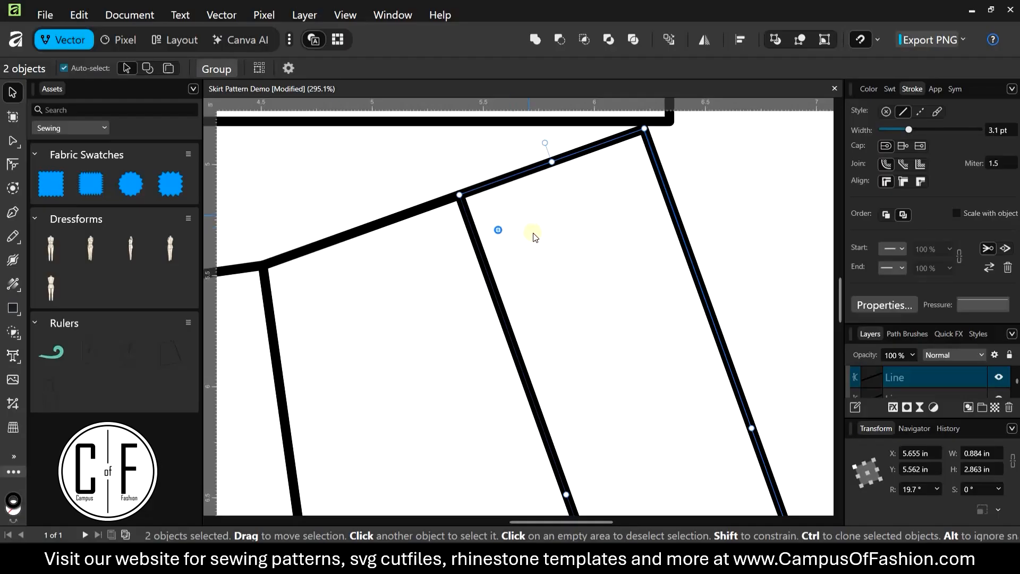
scroll(533, 235, "down", 3)
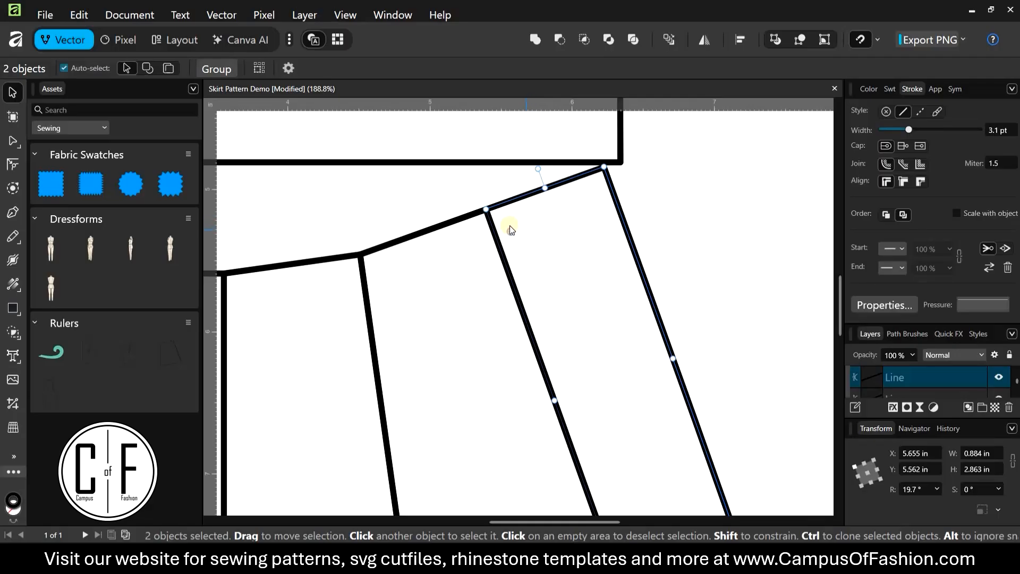
scroll(509, 225, "up", 5)
scroll(509, 225, "up", 2)
scroll(509, 224, "down", 6)
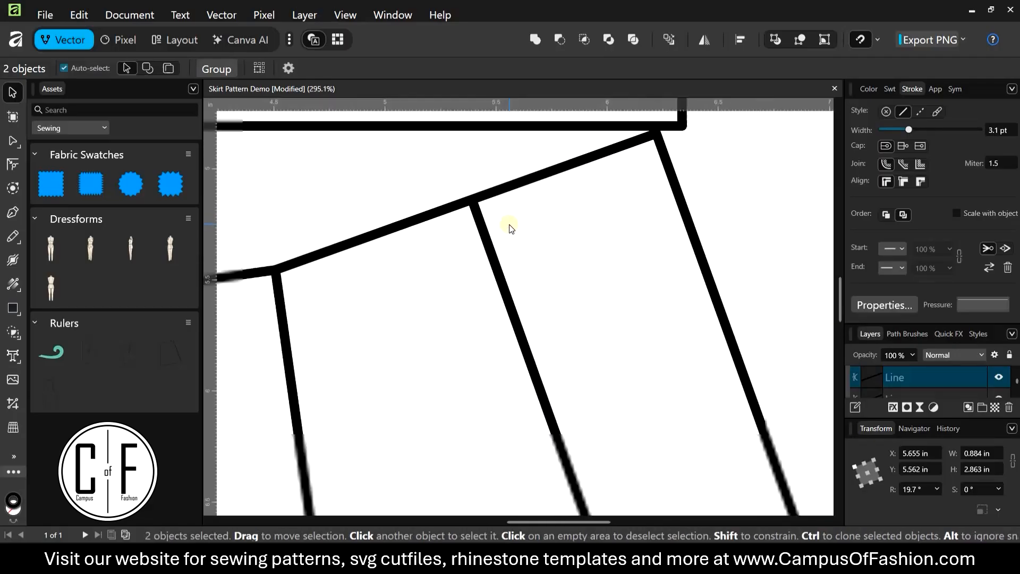
scroll(509, 224, "up", 6)
scroll(509, 224, "down", 7)
scroll(509, 225, "up", 7)
scroll(509, 229, "down", 8)
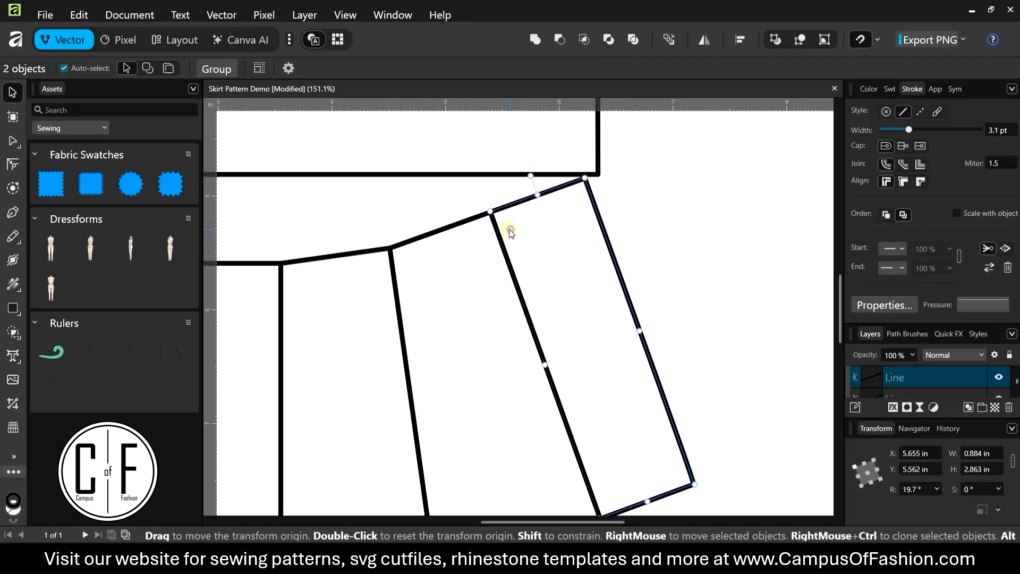
scroll(509, 229, "down", 3)
scroll(509, 229, "up", 2)
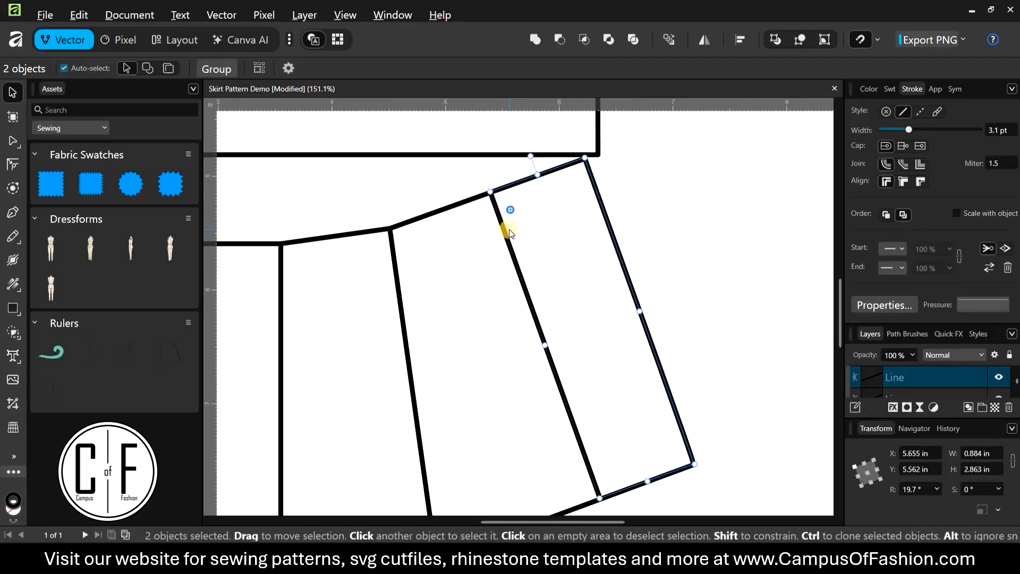
scroll(510, 229, "down", 2)
scroll(513, 231, "up", 4)
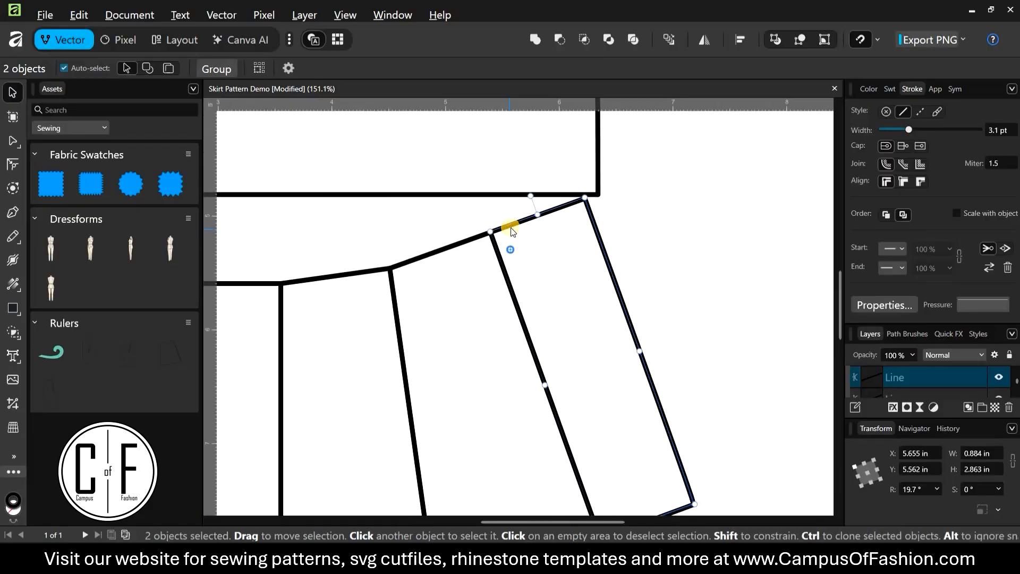
scroll(512, 230, "down", 2)
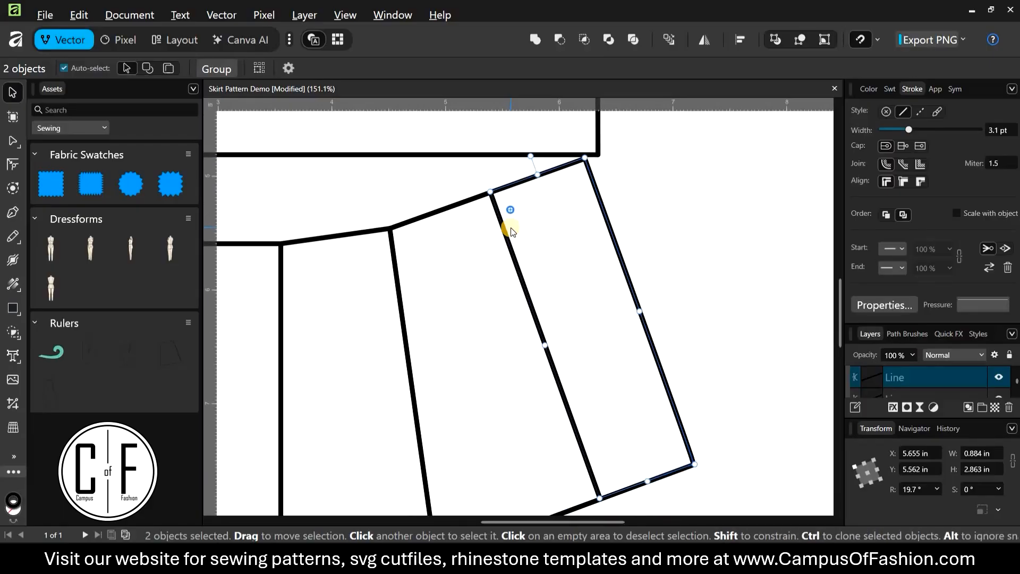
scroll(512, 230, "down", 1)
scroll(512, 230, "up", 2)
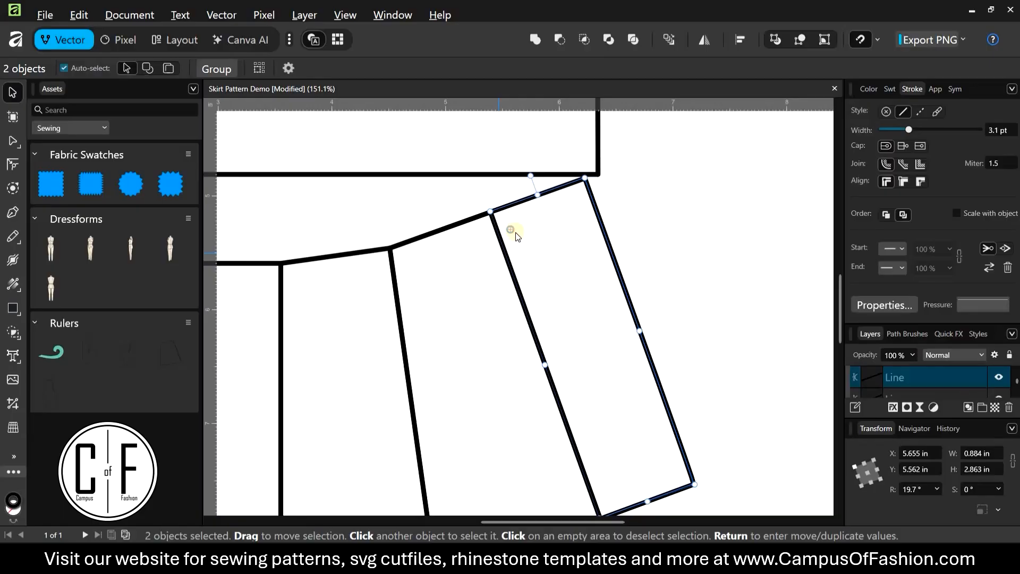
Step: Place the transform origin exactly on the top end of the third slash line
scroll(610, 251, "up", 3)
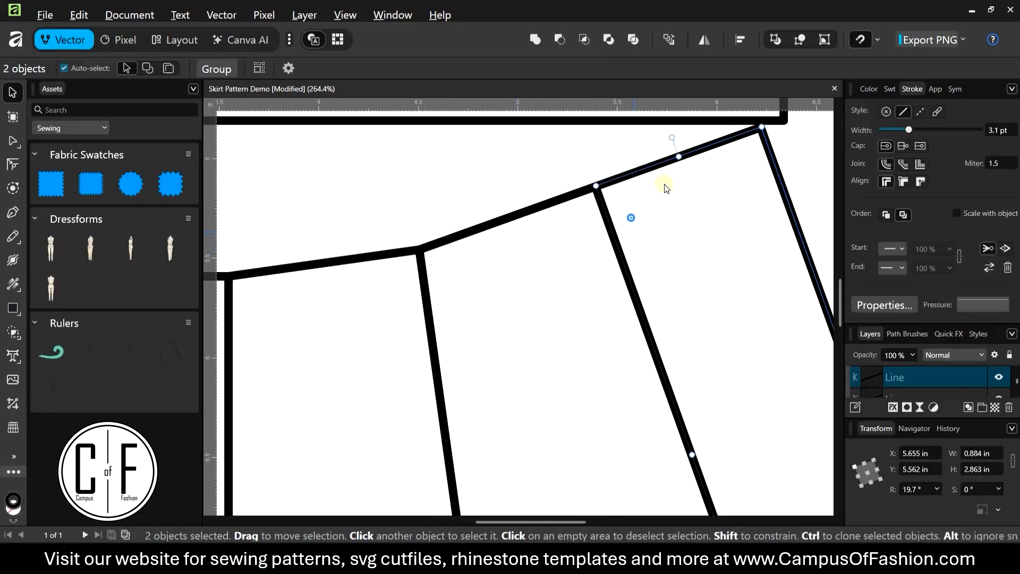
mouse_move(537, 227)
left_mouse_down()
mouse_move(522, 234)
mouse_move(535, 262)
mouse_move(546, 199)
mouse_move(508, 190)
mouse_move(508, 223)
mouse_move(534, 233)
left_mouse_up()
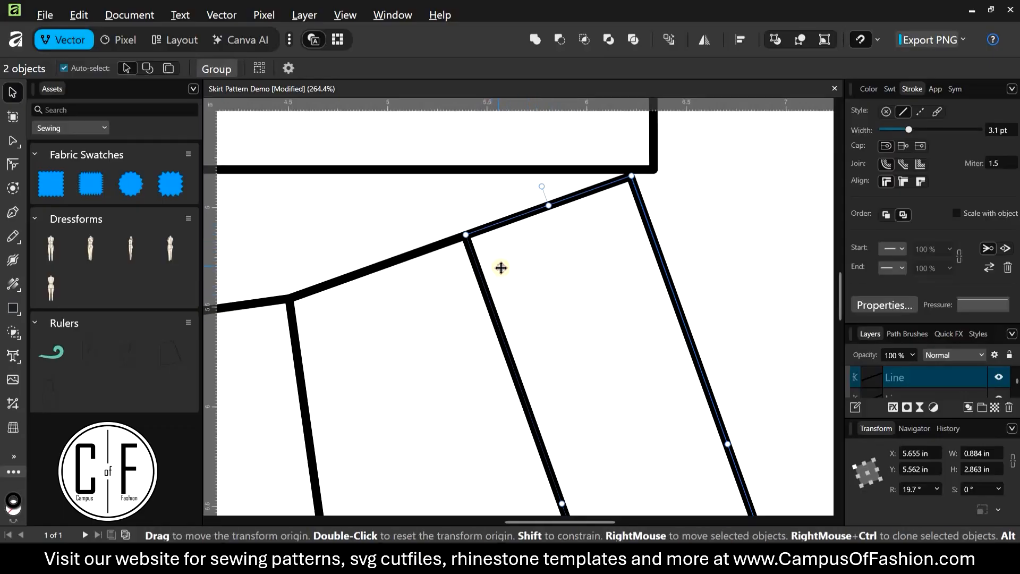
scroll(500, 266, "up", 2)
scroll(505, 260, "up", 1)
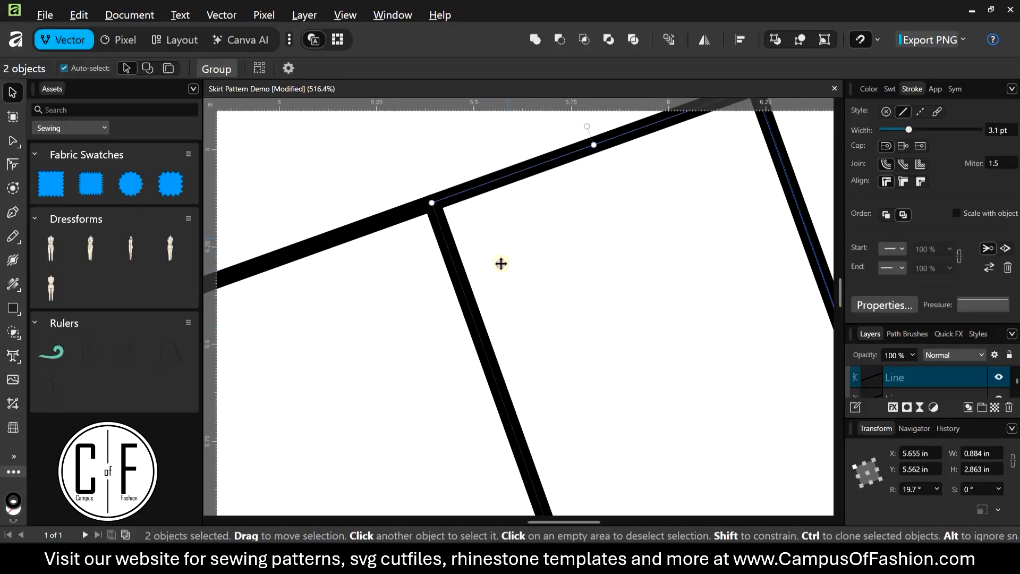
left_click_drag(493, 264, 440, 202)
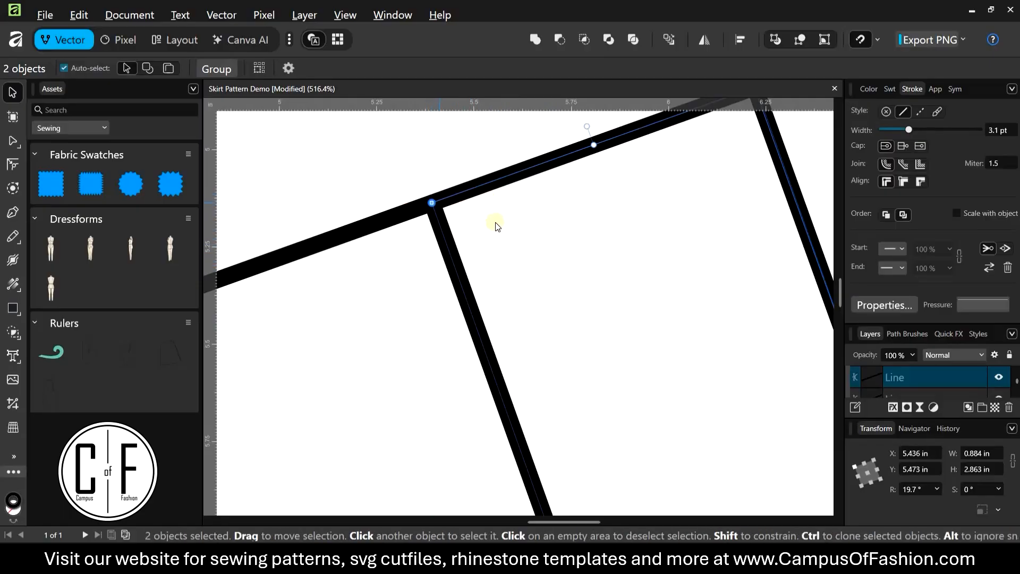
Step: Rotate the last strip counterclockwise to 33° about the third slash line's top and clear the selection
scroll(492, 226, "down", 4)
scroll(502, 208, "down", 2)
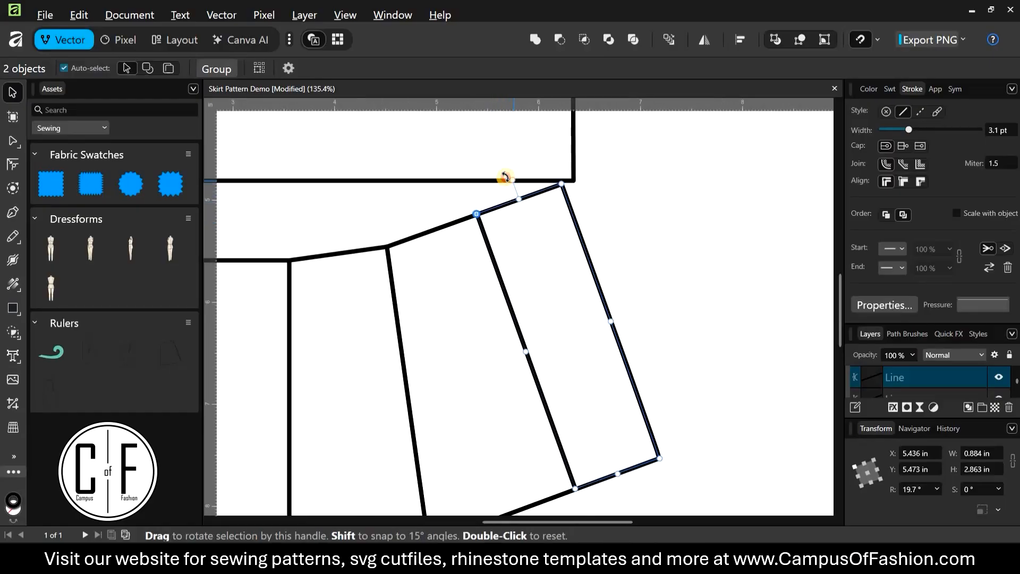
left_click_drag(504, 175, 509, 173)
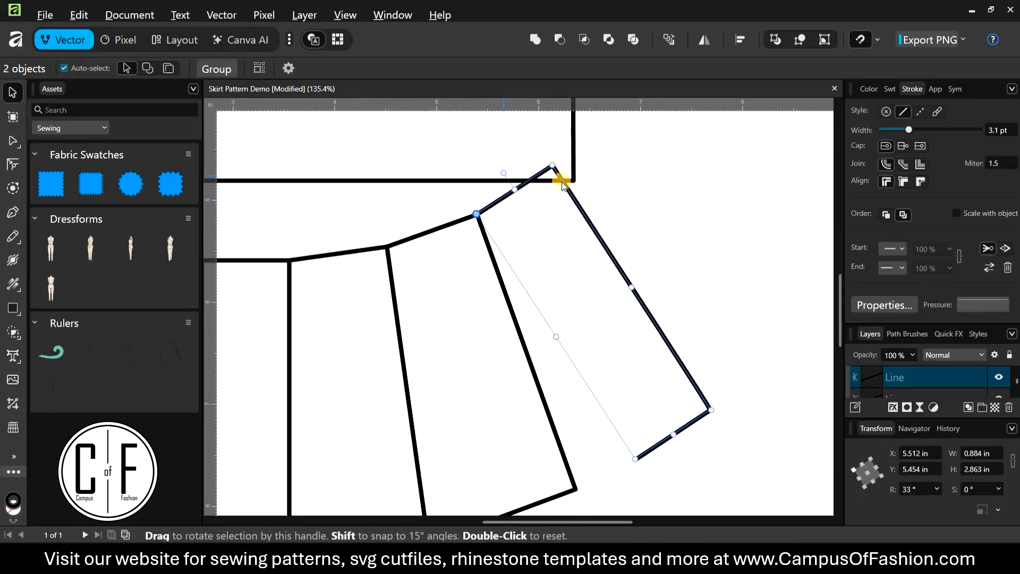
scroll(615, 303, "down", 1)
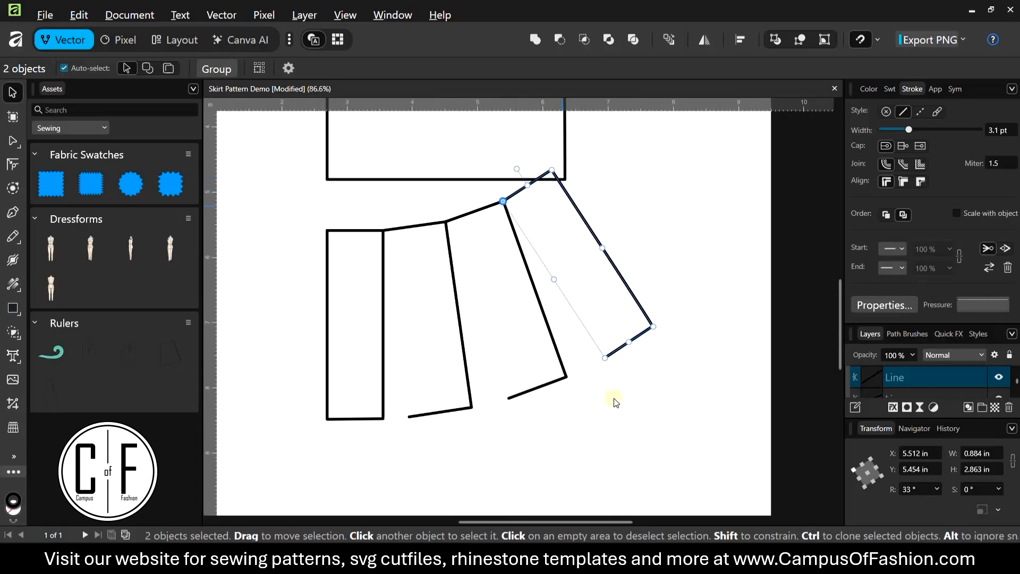
left_click(435, 378)
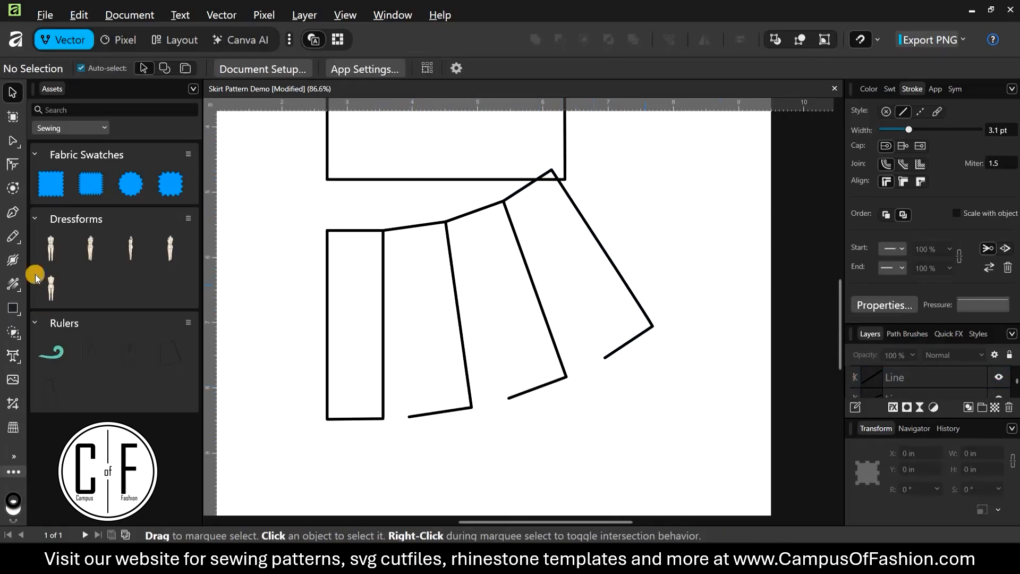
Step: Draw a straight Pen tool line from the second strip's open hem end to the first slash line's top
left_click(13, 212)
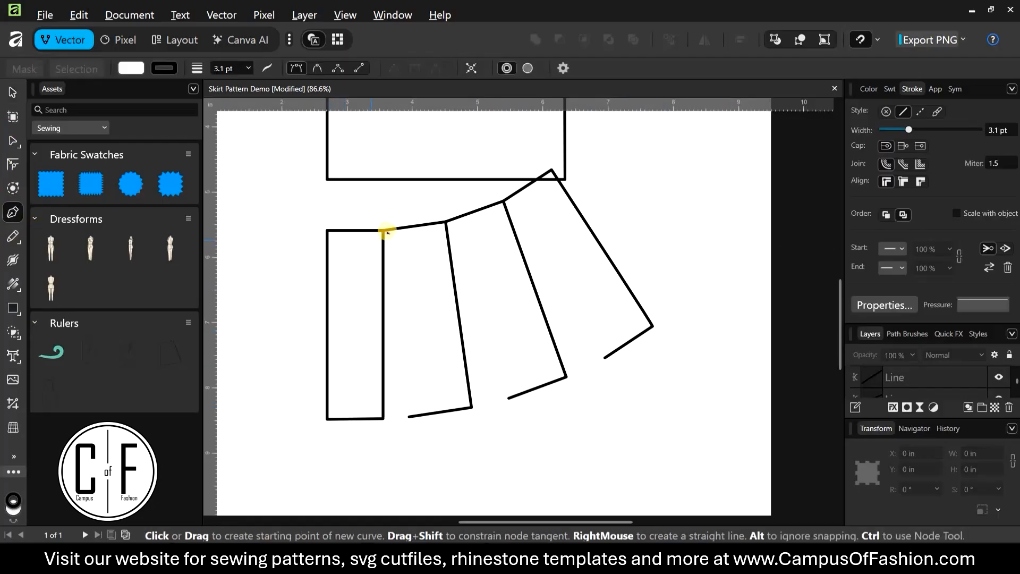
left_click(410, 417)
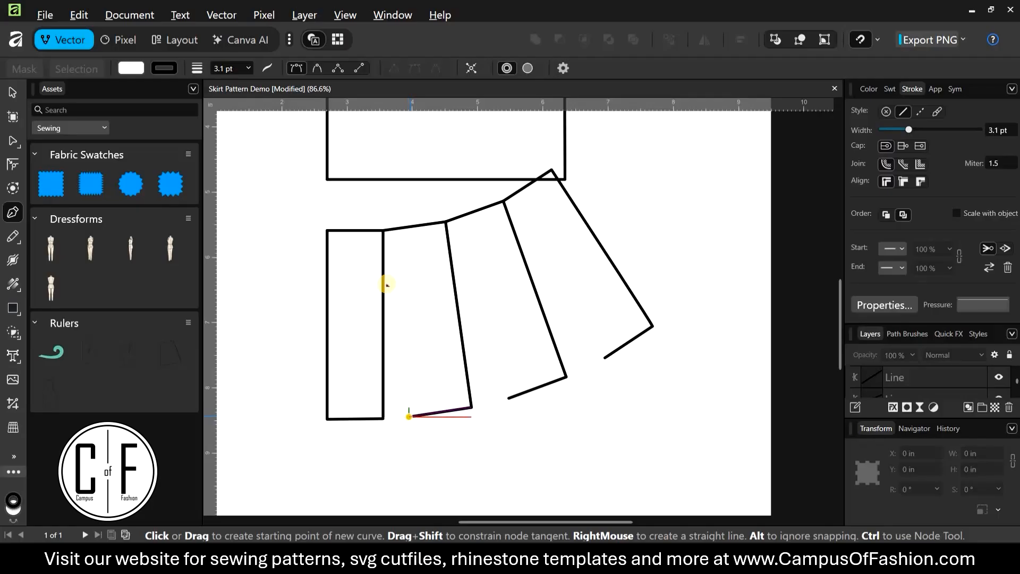
left_click(383, 231)
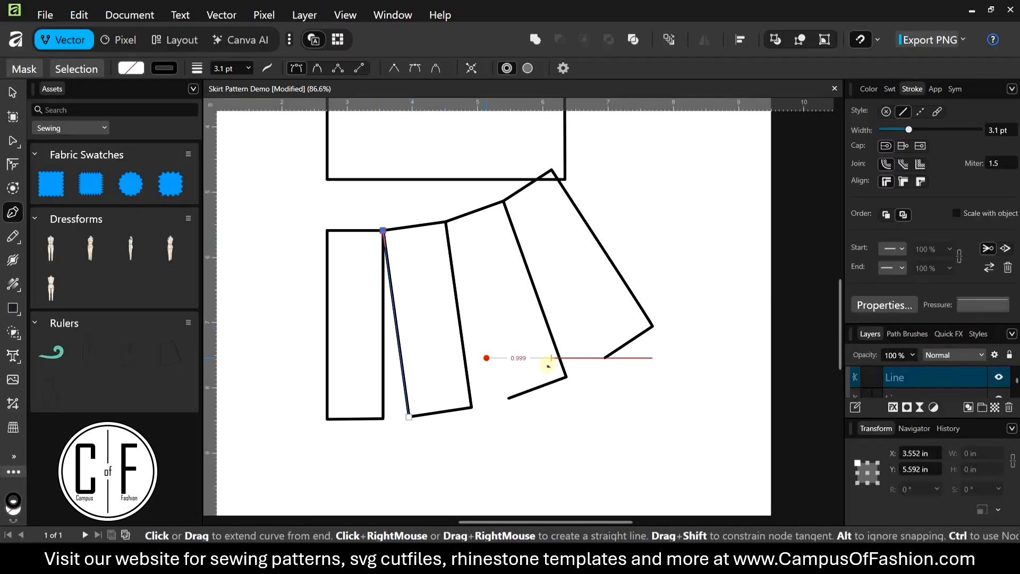
key("Escape")
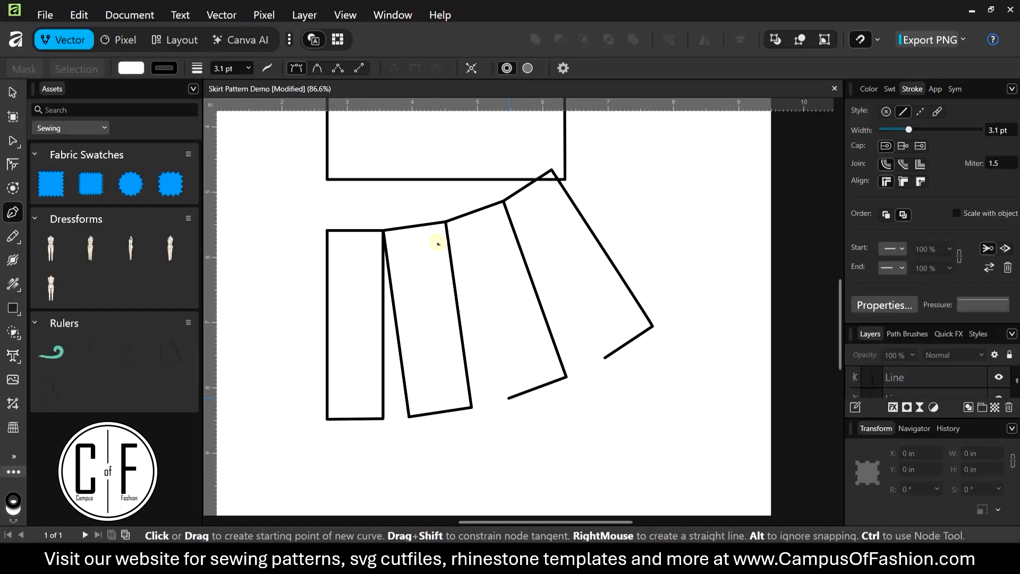
Step: Close the third strip with a straight line between the second slash line's top and the strip's open hem end
left_click(446, 224)
left_click(509, 397)
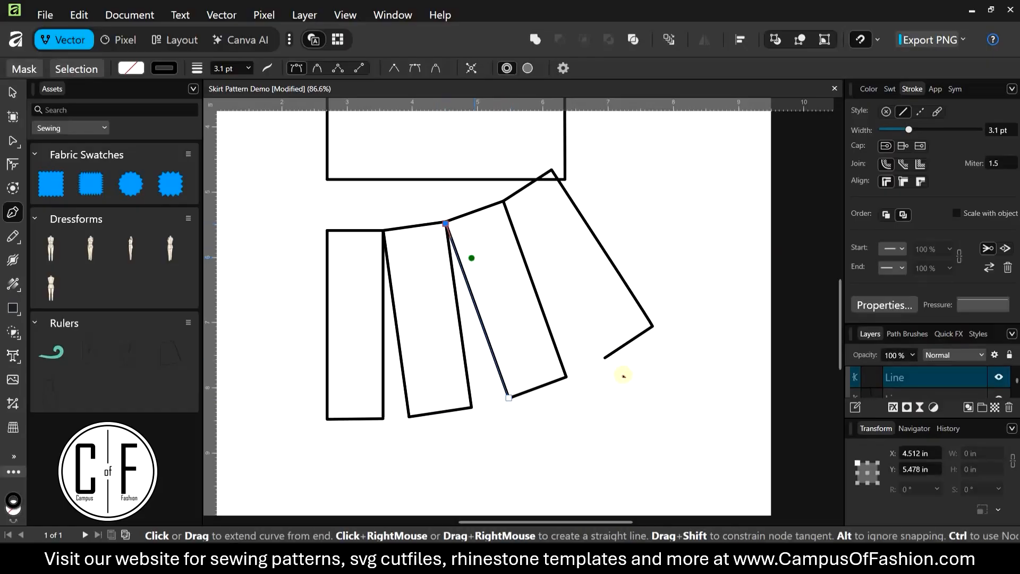
key("Escape")
key("Escape")
Step: Try to draw the last strip's missing side from its open hem end to the third slash line's top, and undo it
left_click(602, 358)
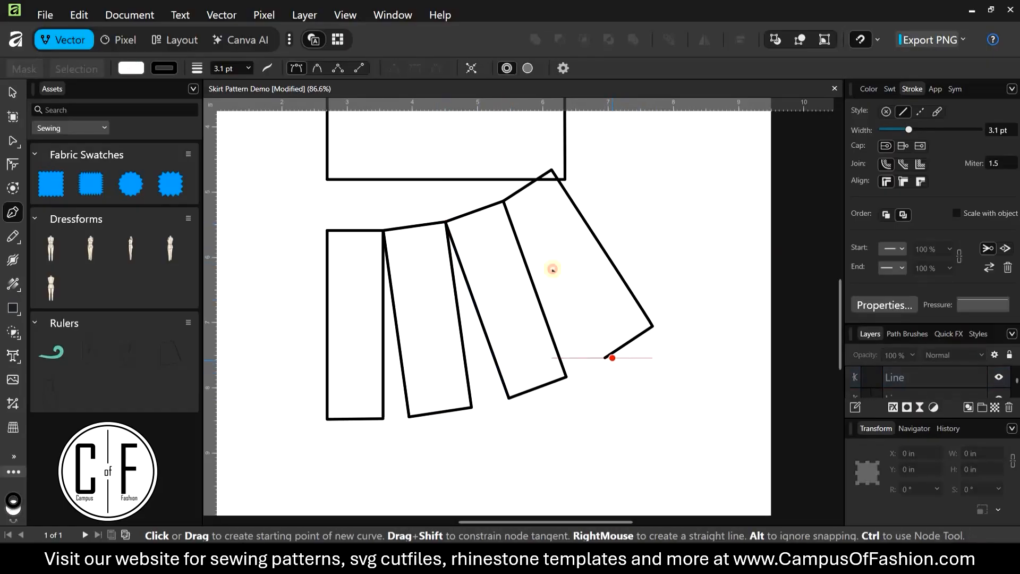
left_click(507, 203)
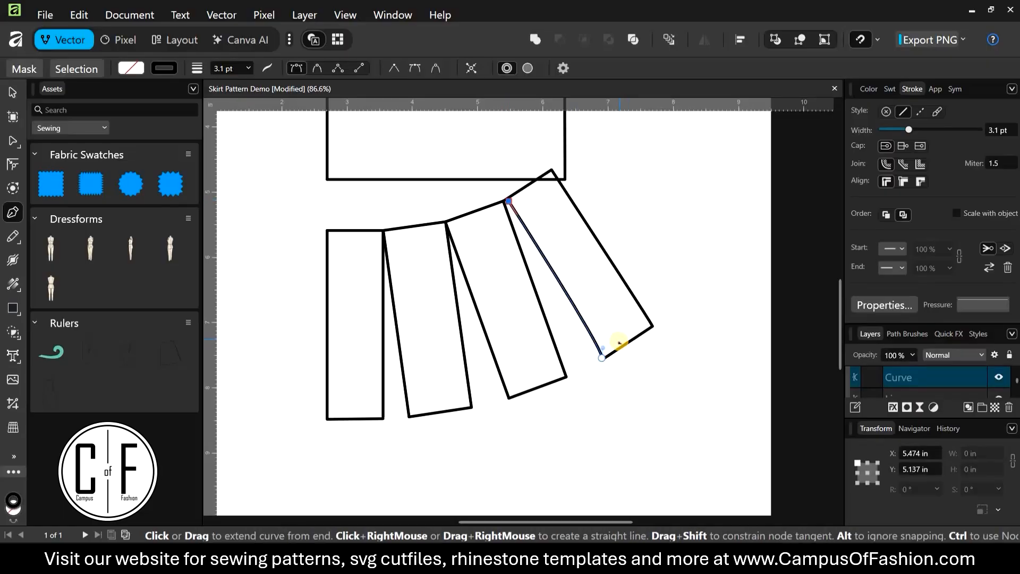
key("Escape")
key("Escape")
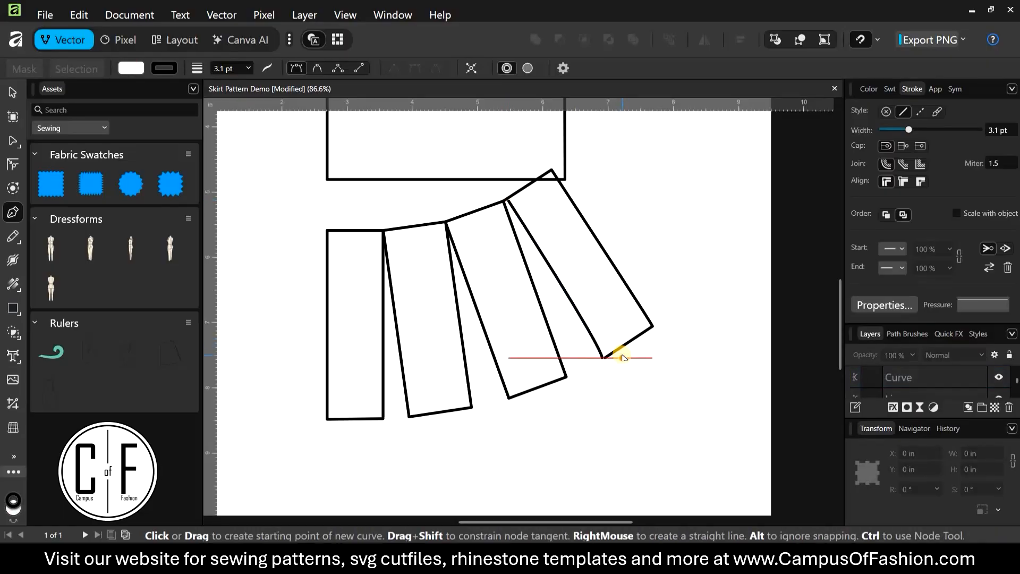
key("ctrl+z")
key("ctrl+z")
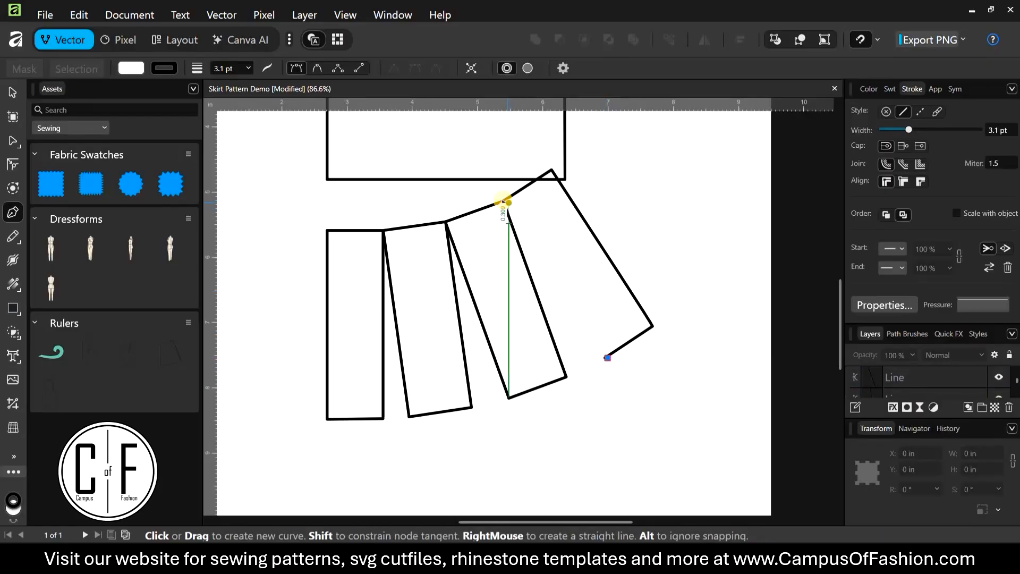
Step: Try redrawing the last strip's missing side as a straight line, and undo the line after checking its hem corner
left_click(607, 358)
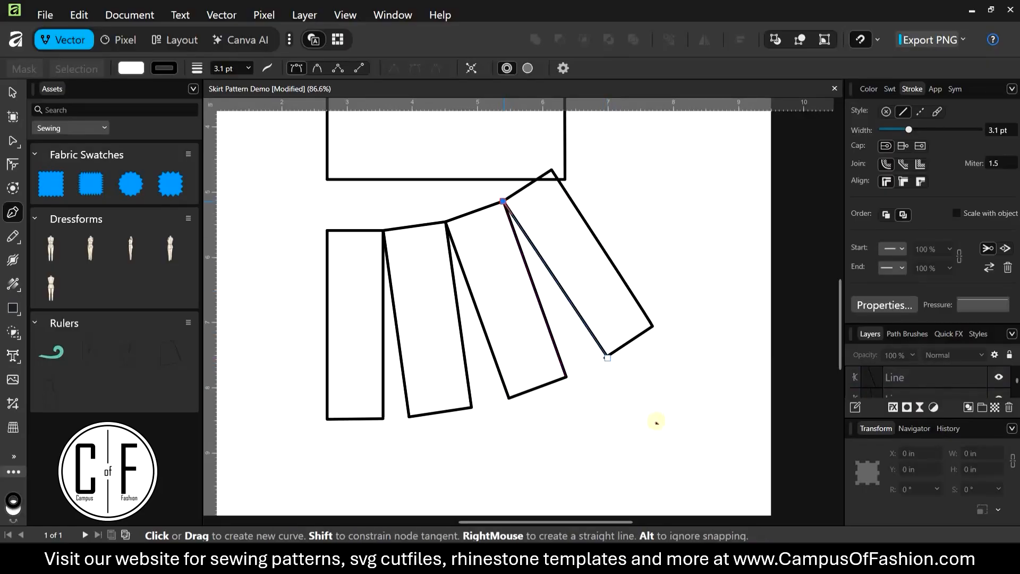
key("Escape")
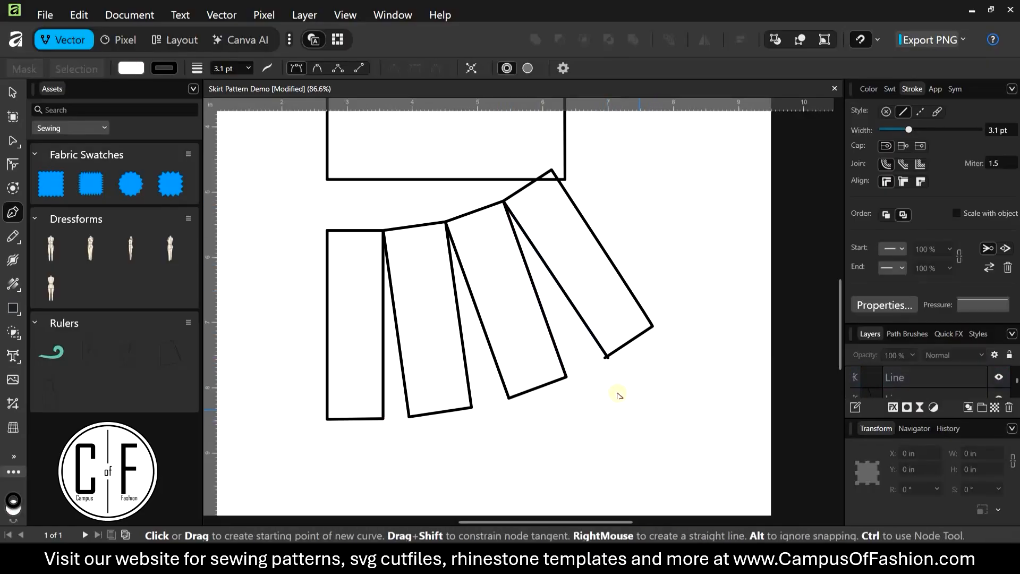
scroll(615, 393, "down", 1)
scroll(620, 369, "up", 5)
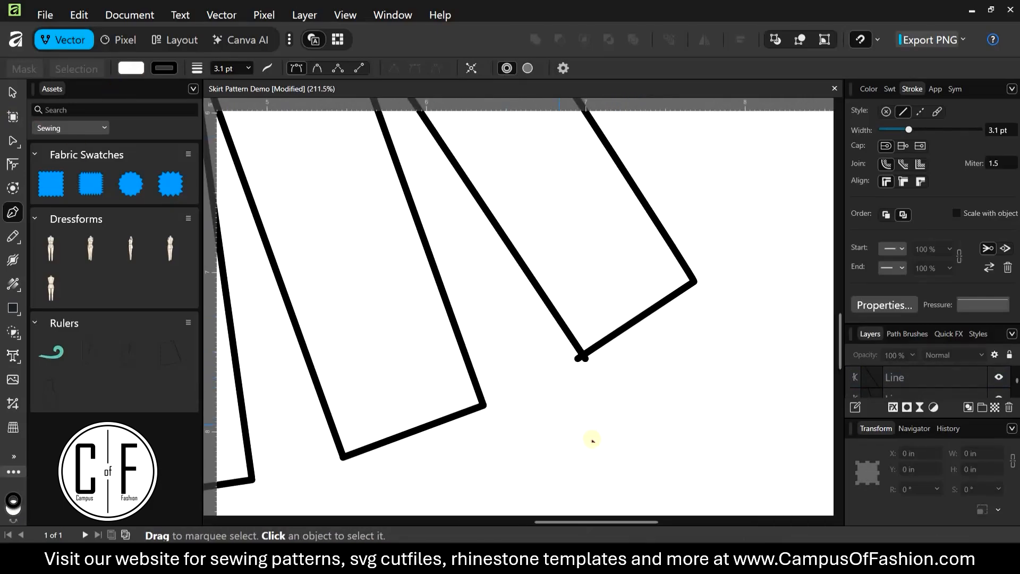
scroll(593, 440, "down", 3)
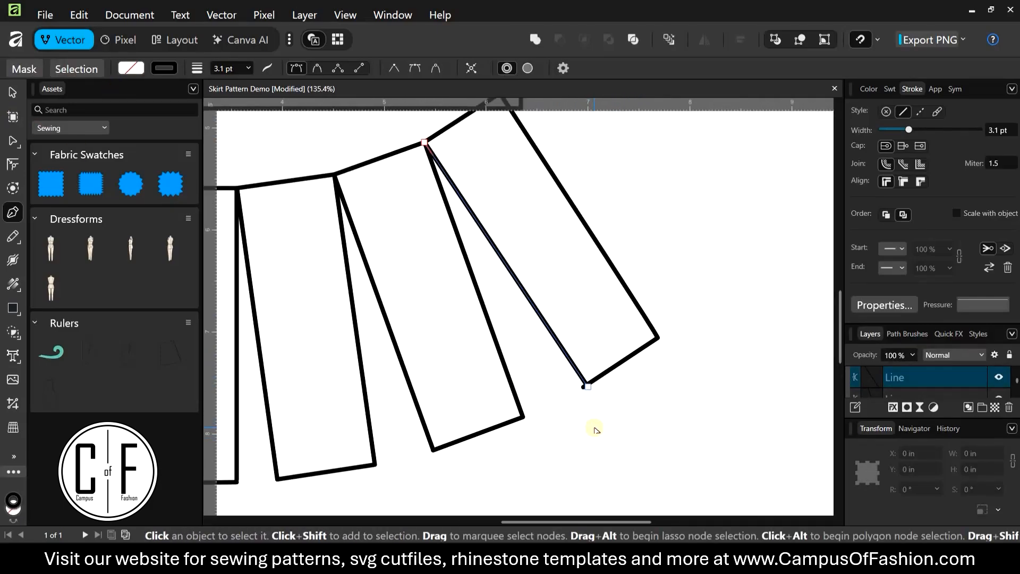
key("ctrl+z")
key("ctrl+z")
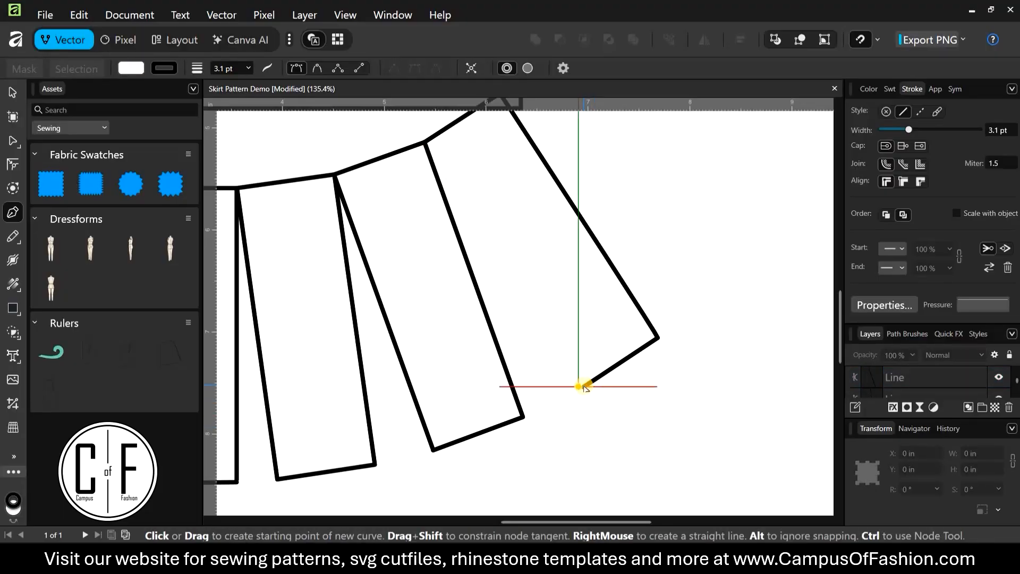
Step: Close the last strip with a straight Pen tool line between its open hem end and the third slash line's top
scroll(583, 386, "up", 5)
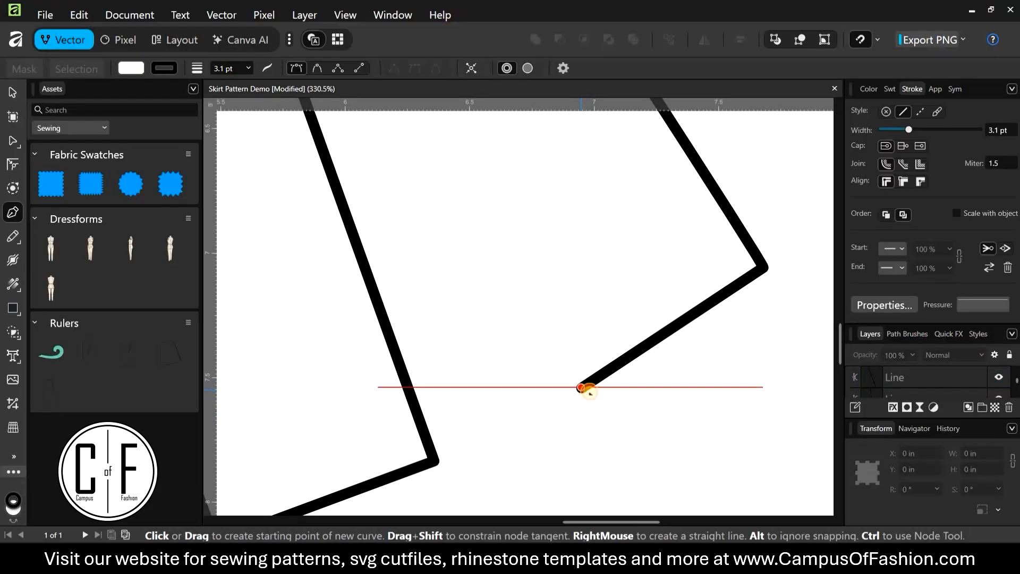
scroll(590, 409, "down", 3)
scroll(500, 185, "down", 7)
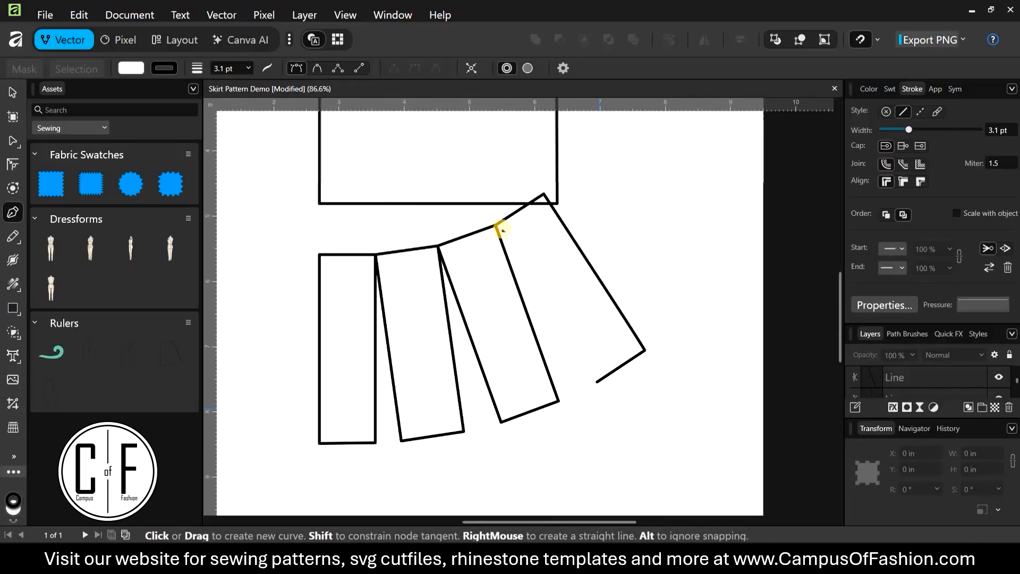
left_click(496, 229)
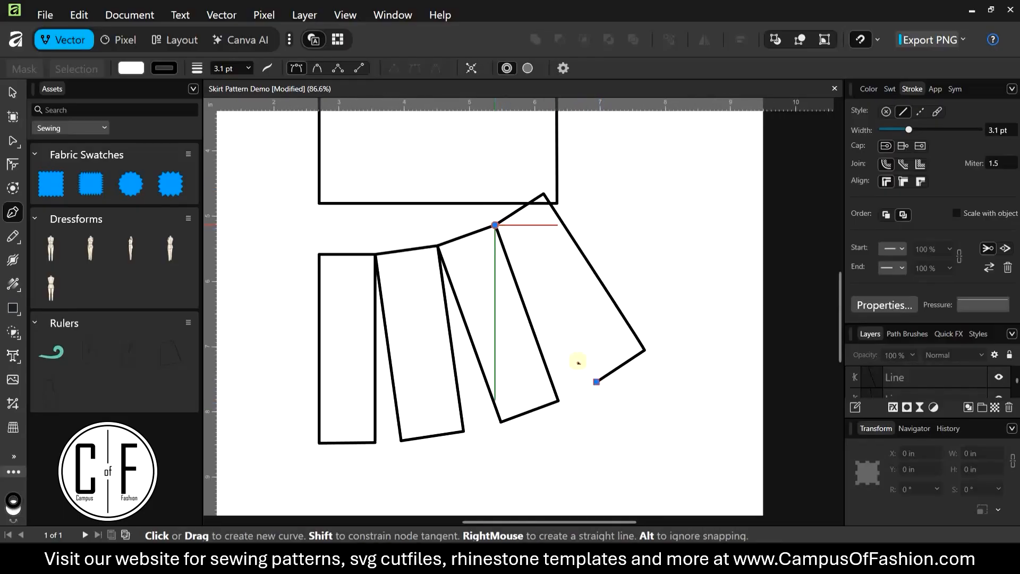
key("Escape")
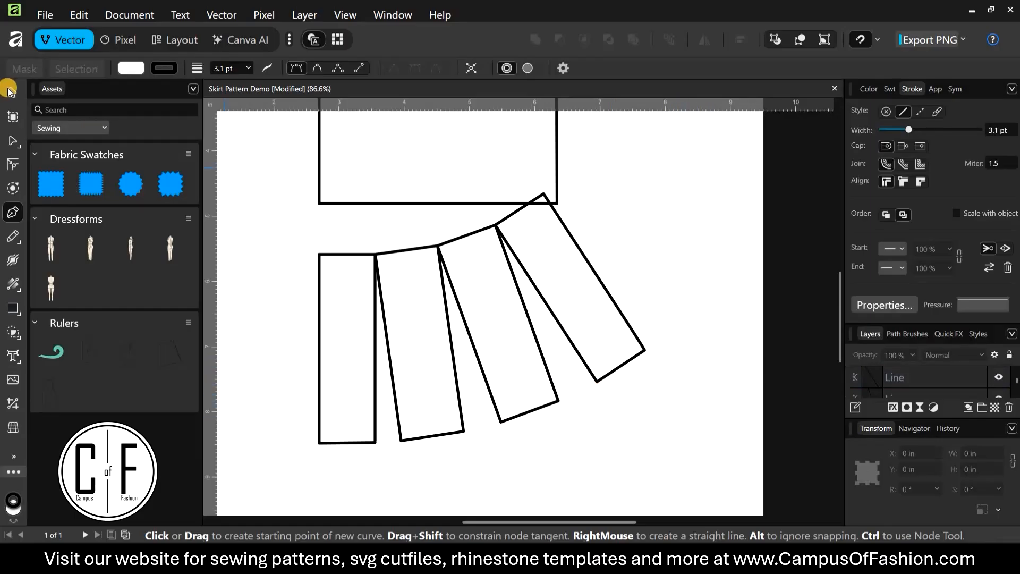
Step: Select all the slashed strips without the upper skirt's outline and hem line, and move them down clear of the upper piece
key("v")
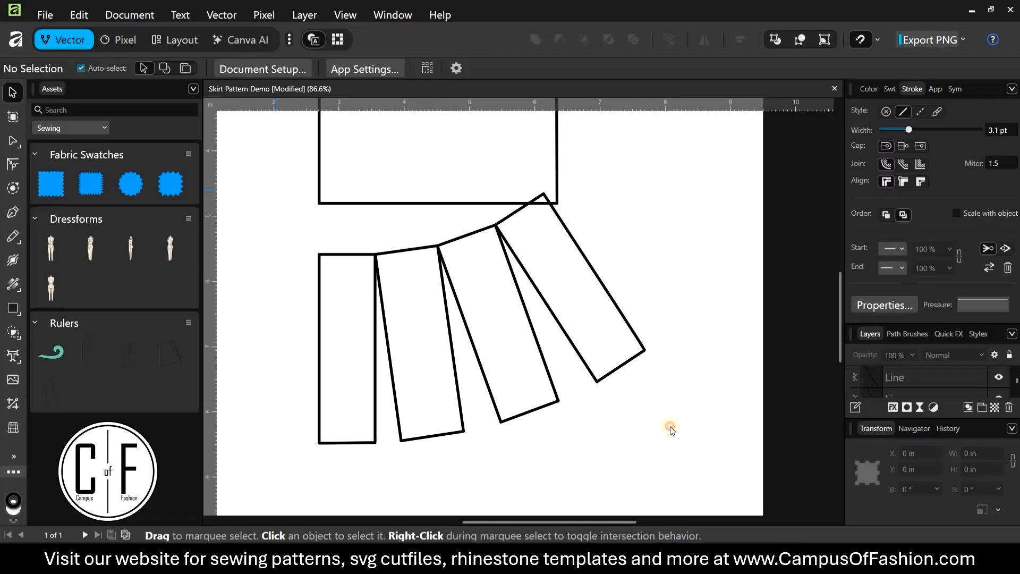
left_click_drag(285, 184, 661, 467)
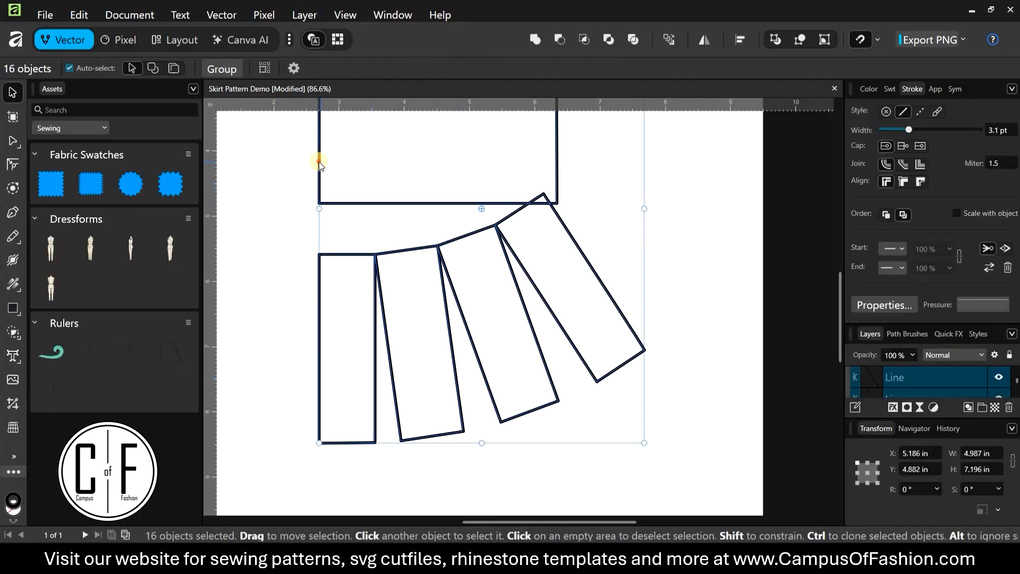
left_click(339, 175, "shift")
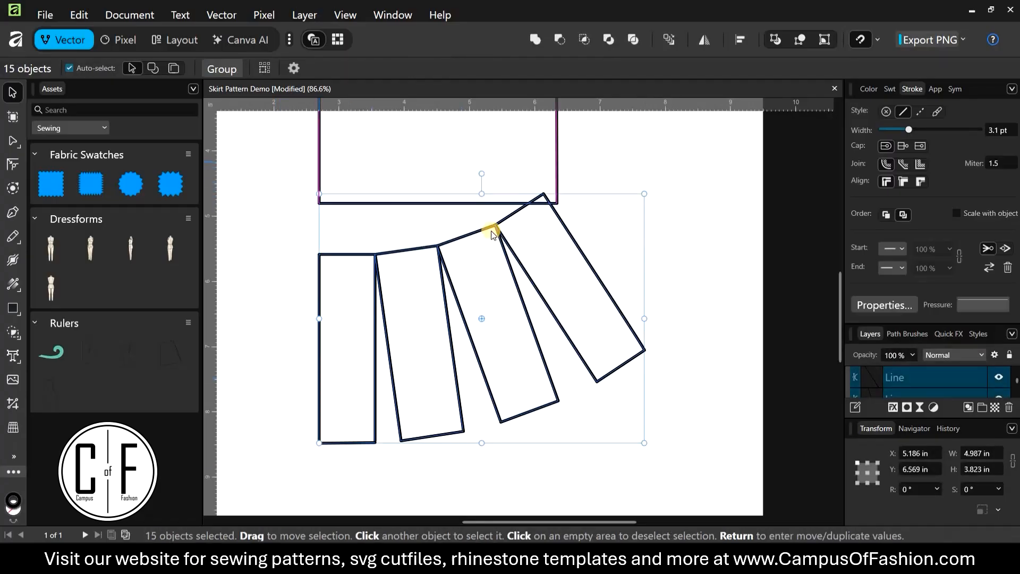
left_click(405, 204, "shift")
left_click_drag(462, 273, 597, 282)
left_click(520, 262)
scroll(520, 262, "down", 3)
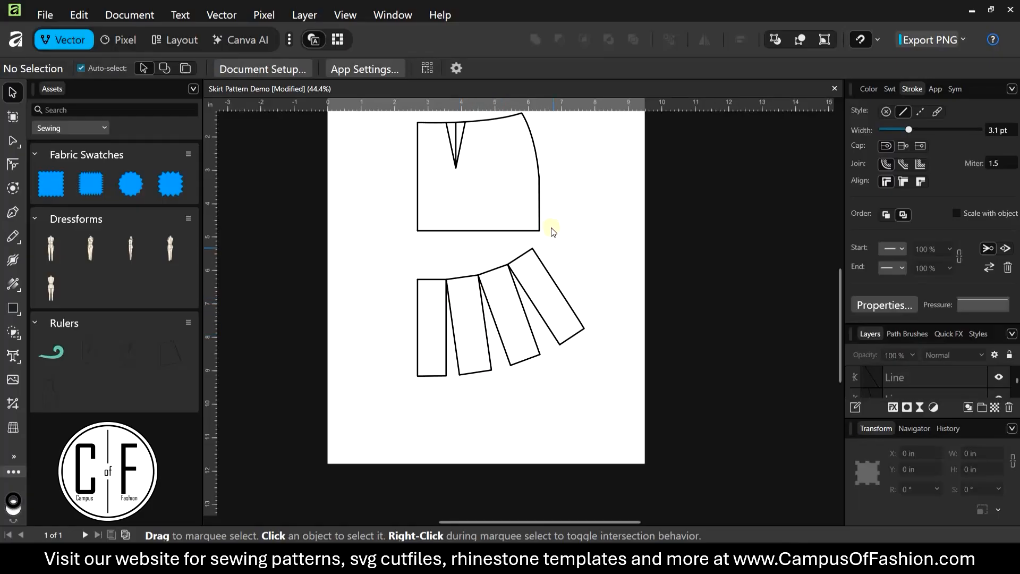
Step: Examine the upper skirt piece's outline and its nodes to see which edges belong to one continuous curve
left_click_drag(551, 234, 535, 269)
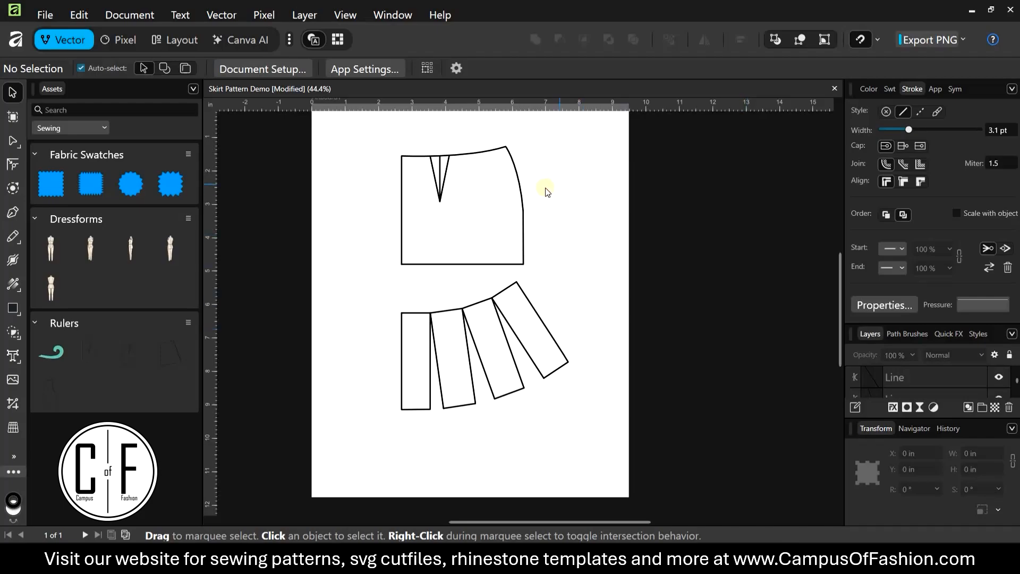
scroll(581, 205, "left", 3)
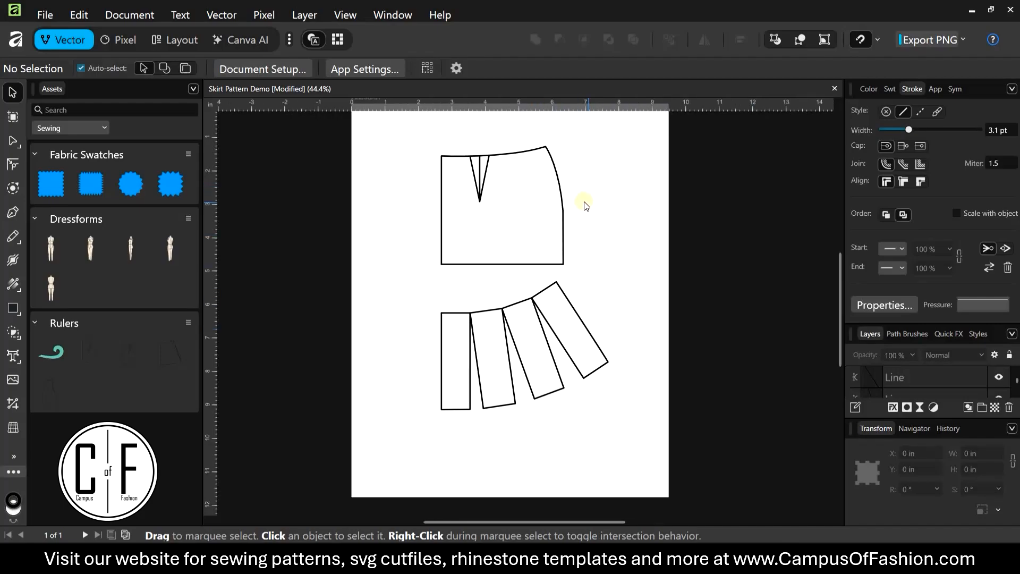
scroll(585, 205, "up", 5)
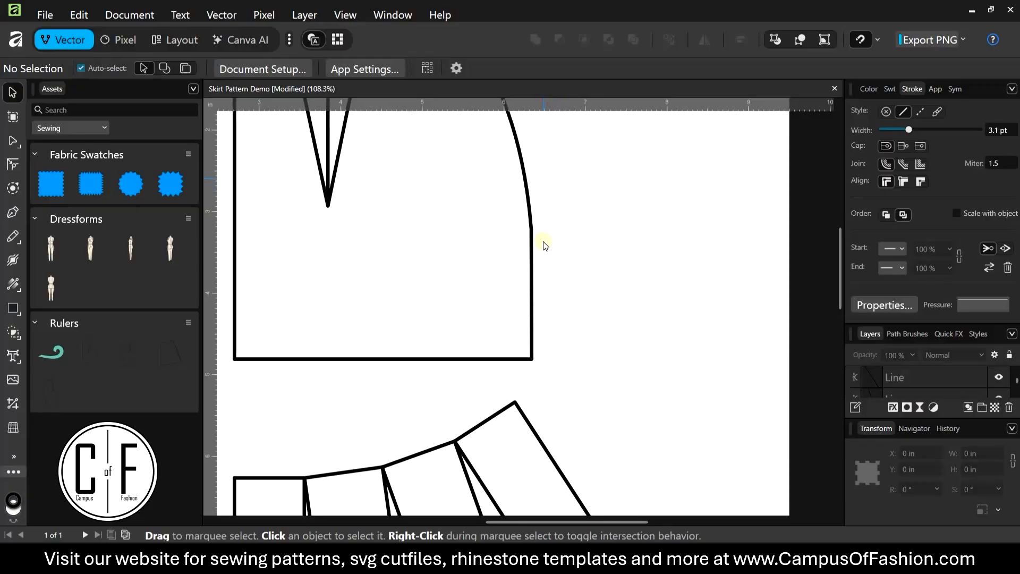
scroll(543, 243, "up", 3)
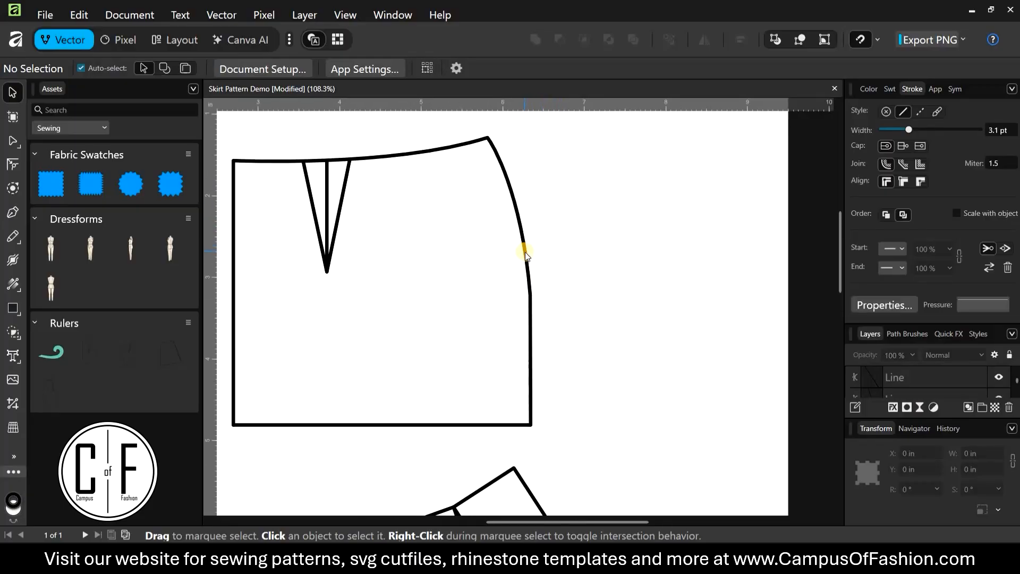
left_click(527, 253)
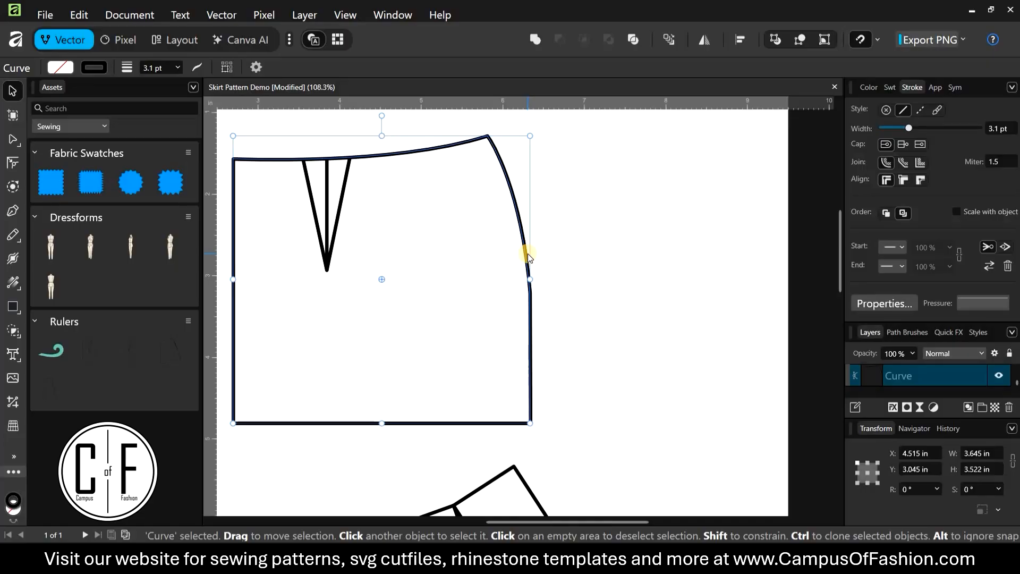
left_click(529, 277)
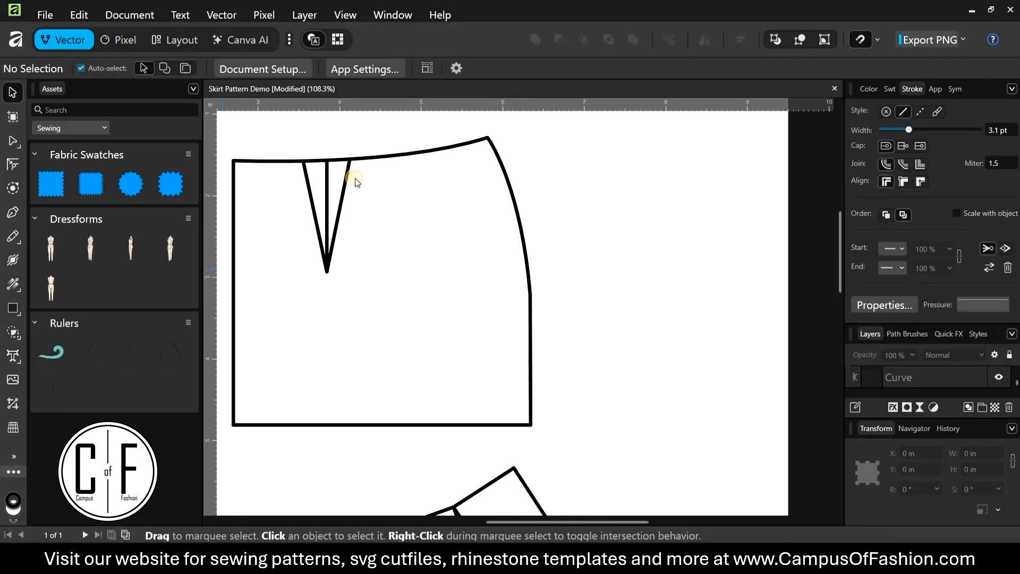
key("a")
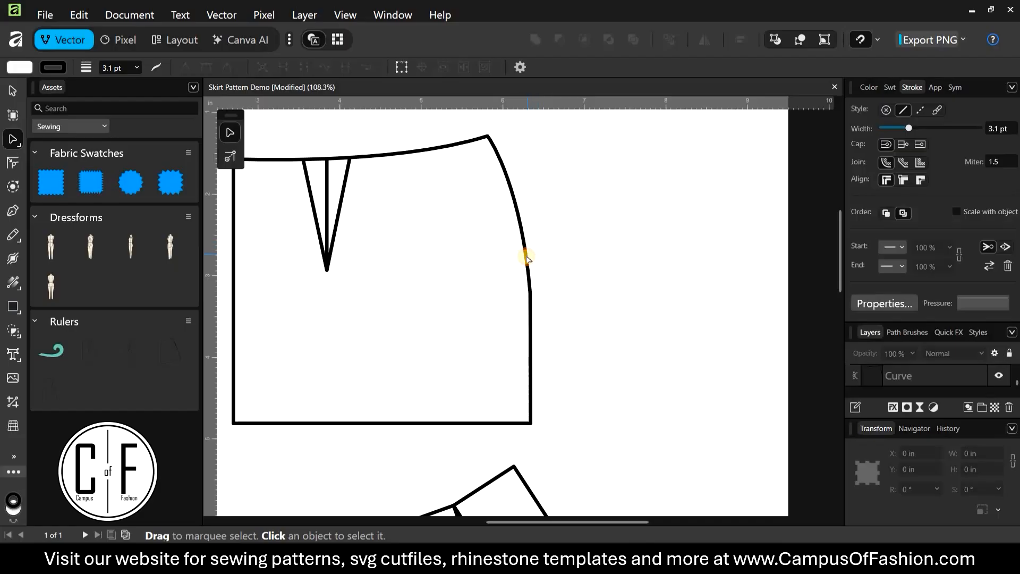
left_click(528, 259)
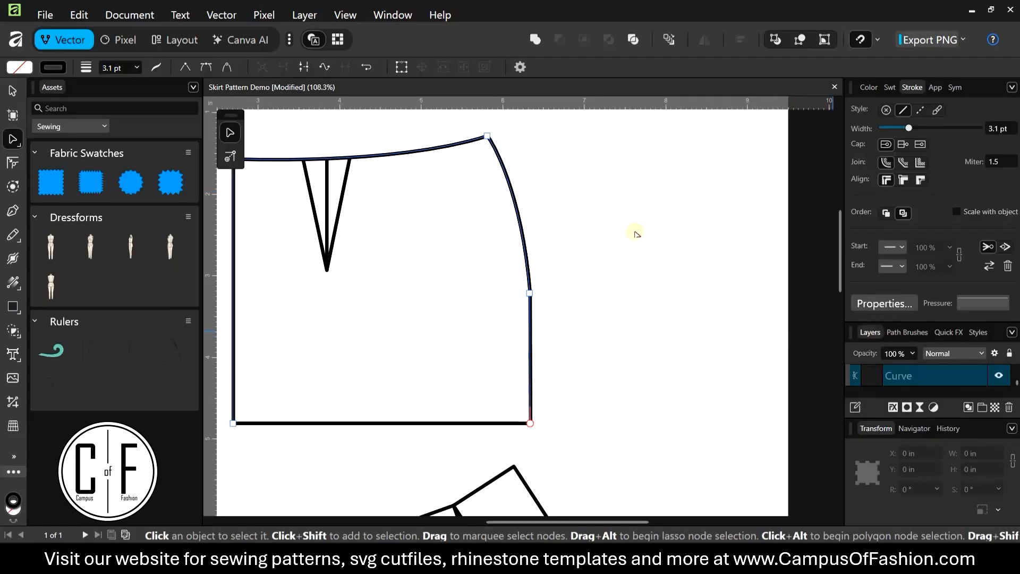
scroll(633, 232, "down", 1)
left_click(11, 88)
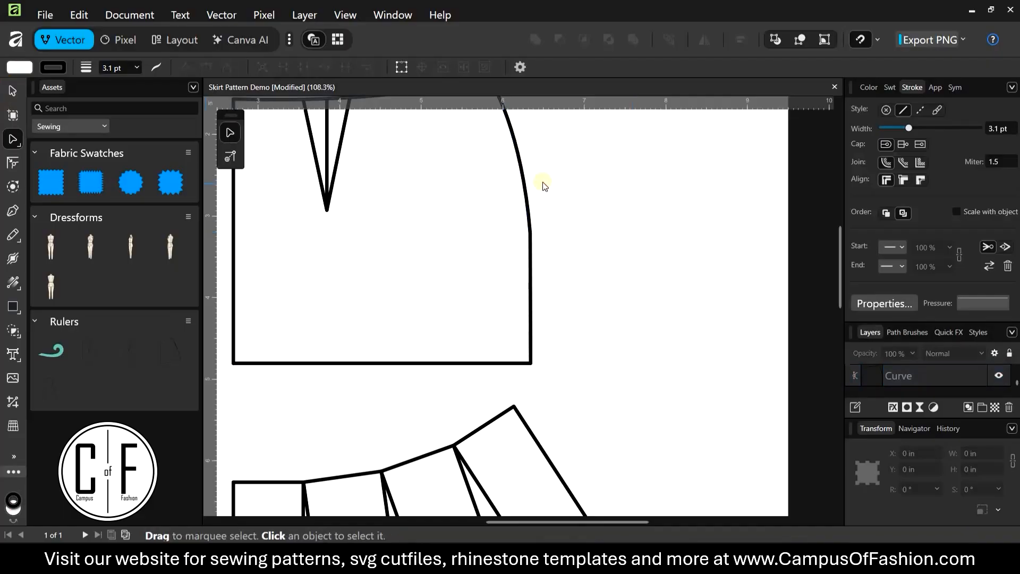
scroll(550, 246, "up", 2)
scroll(550, 246, "left", 1)
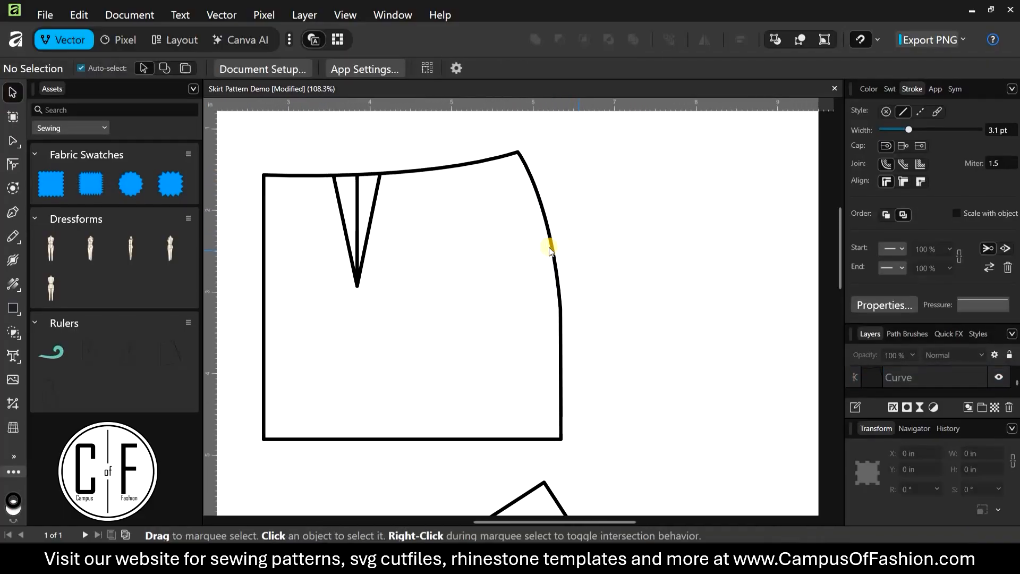
Step: Break the upper skirt's outline curve at the corner node where the waistline meets the side seam
left_click(554, 250)
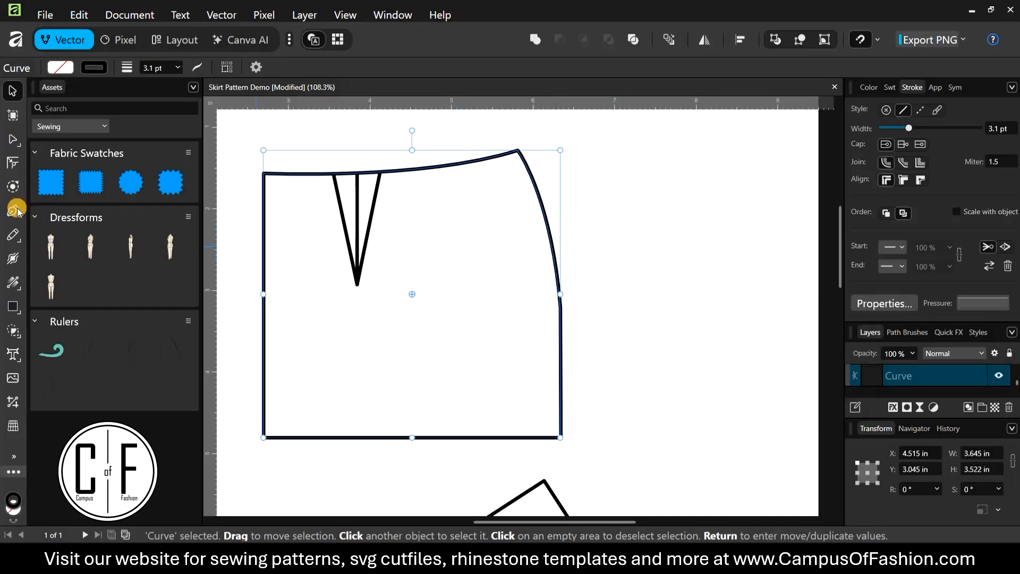
left_click(13, 142)
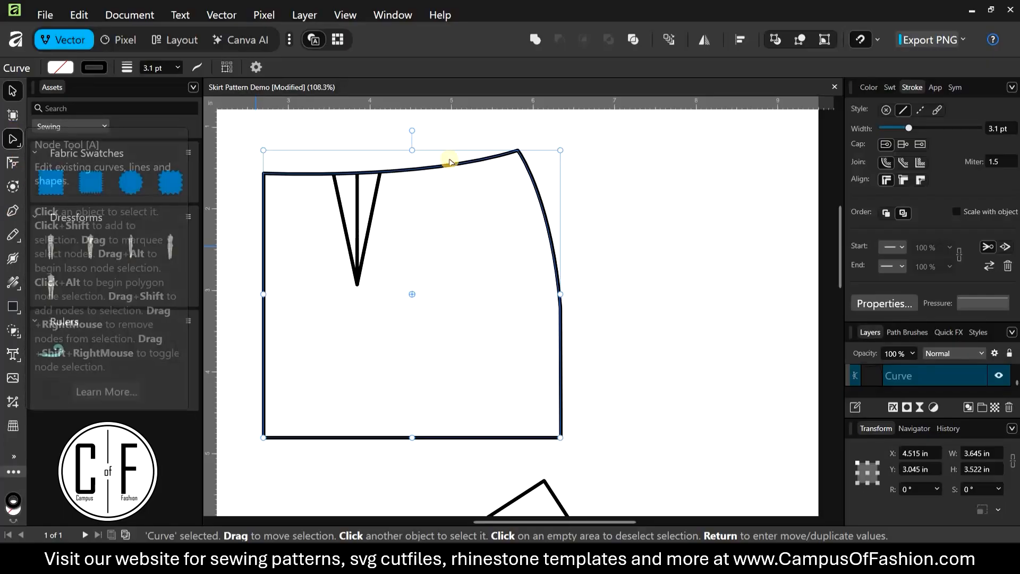
left_click(517, 151)
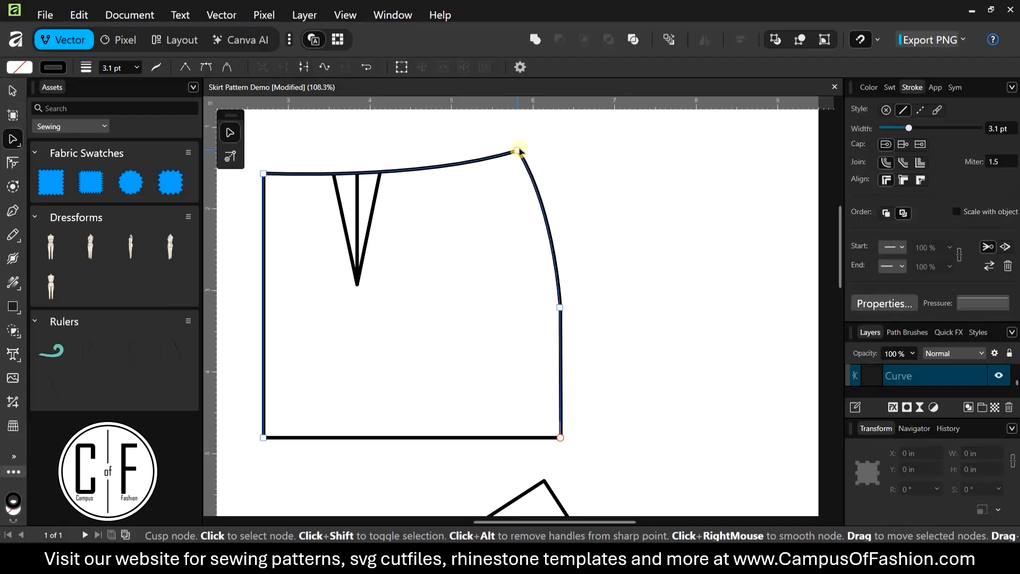
left_click(518, 151)
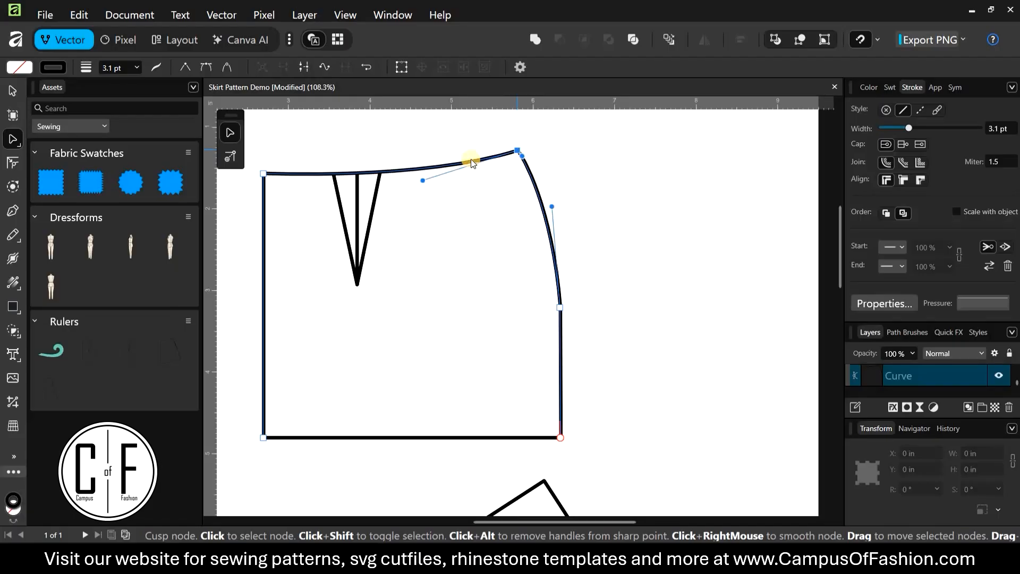
right_click(472, 162)
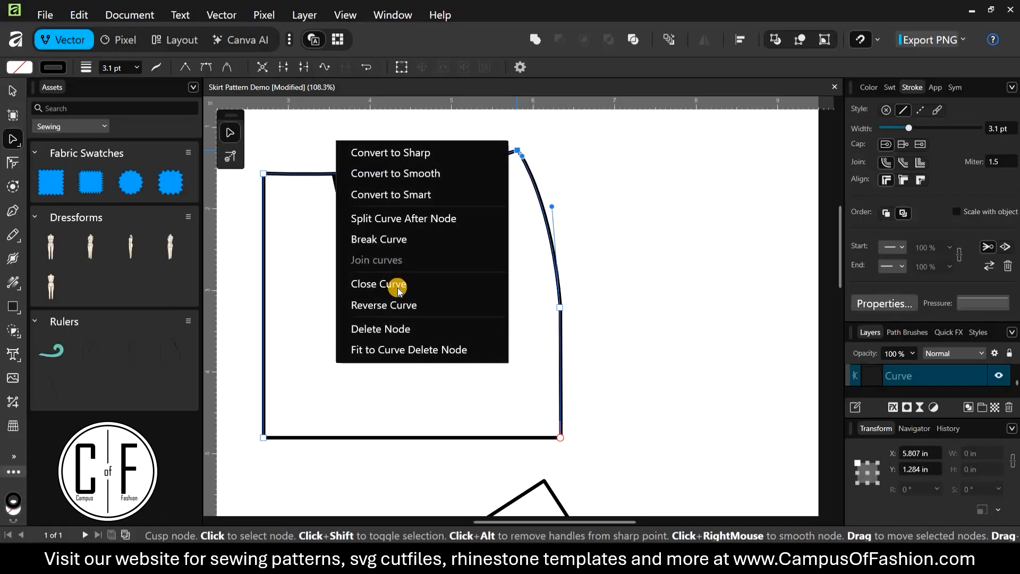
left_click(402, 244)
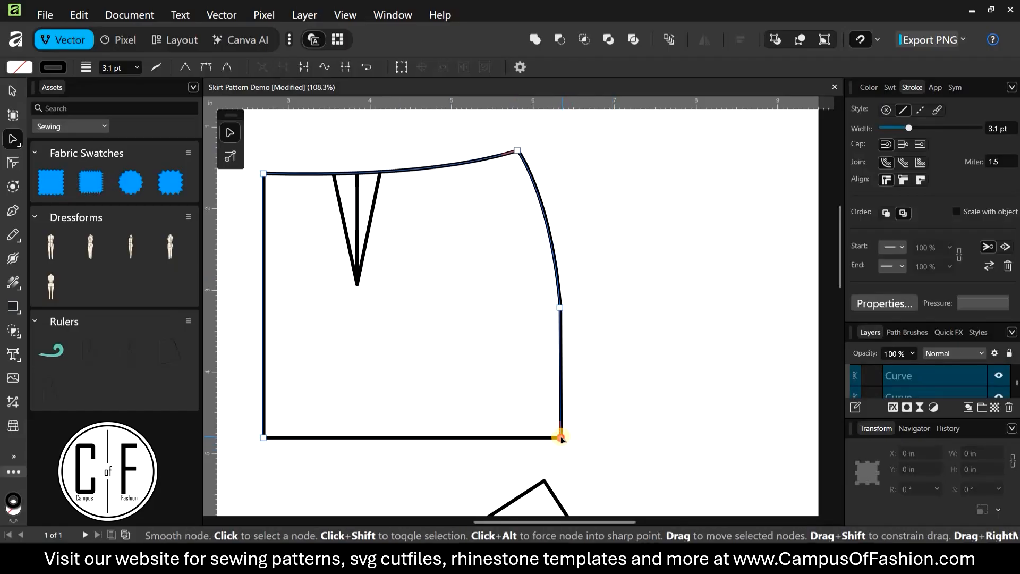
Step: Check the curve options at the side seam's hem corner, and select the hem line and the side seam to verify they are separate
left_click(561, 437)
right_click(562, 439)
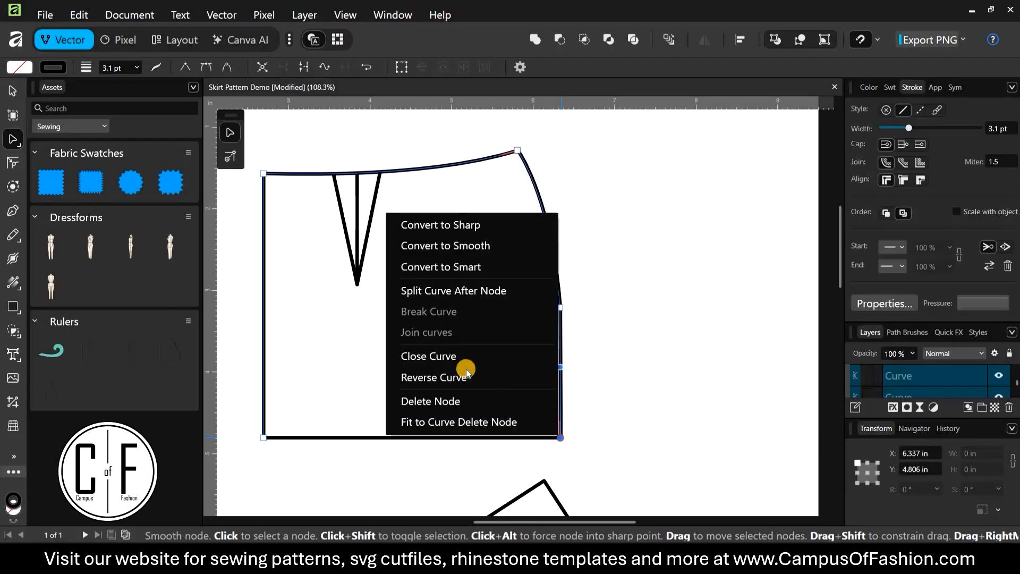
left_click(576, 441)
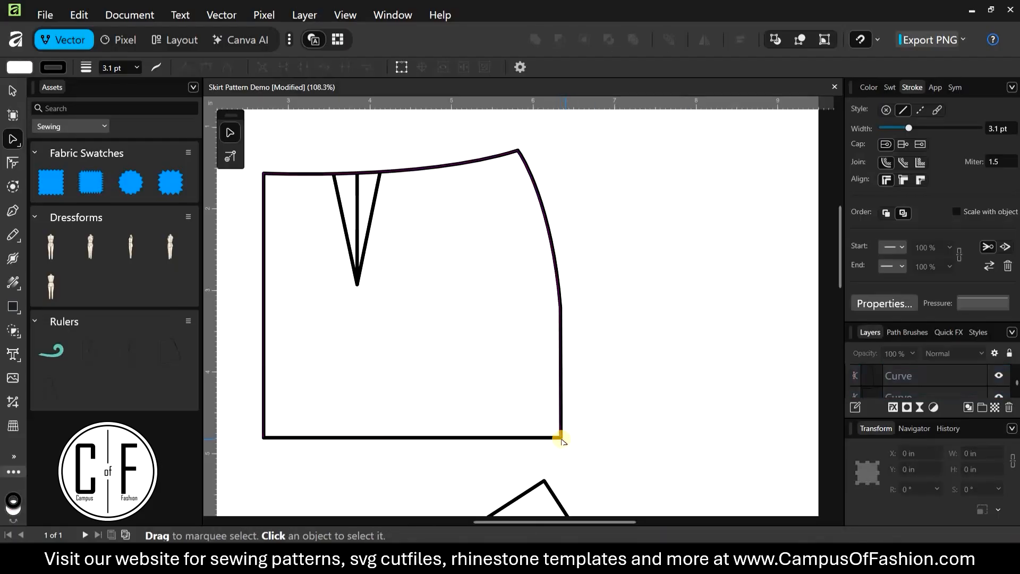
left_click(559, 438)
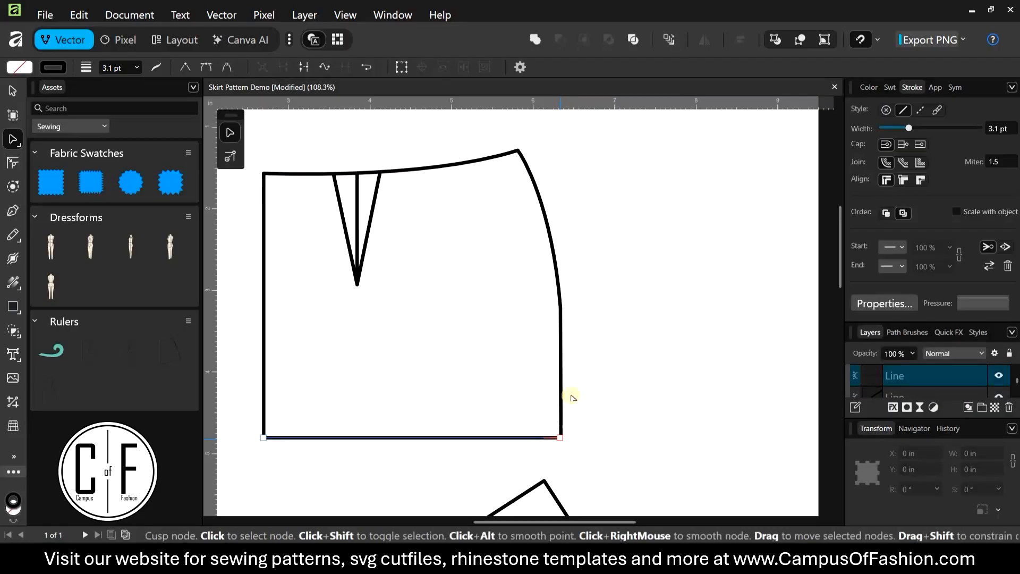
left_click(561, 384)
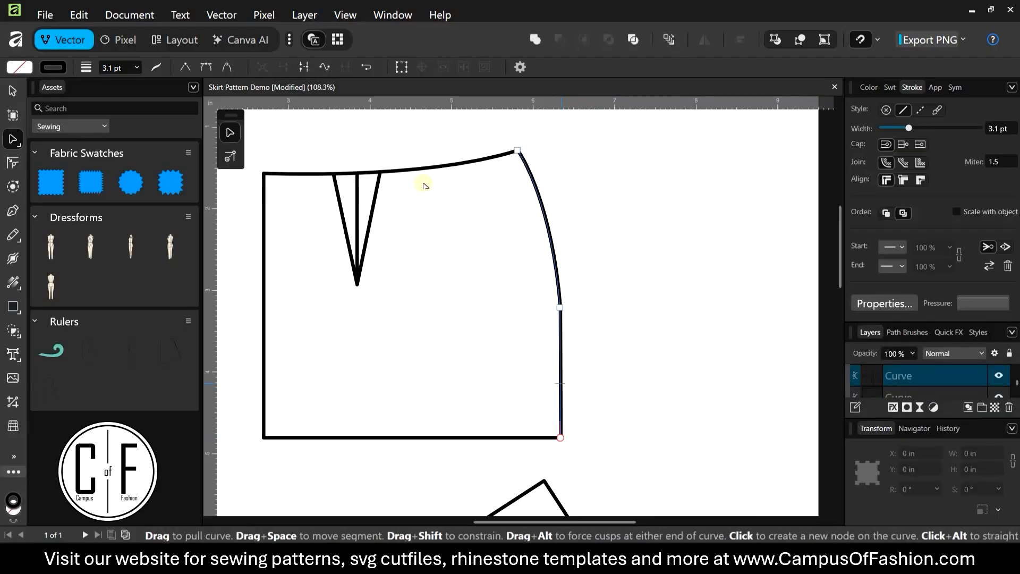
Step: Break the remaining outline curve at the corner node between the waistline and the straight vertical edge opposite the side seam
left_click(263, 319)
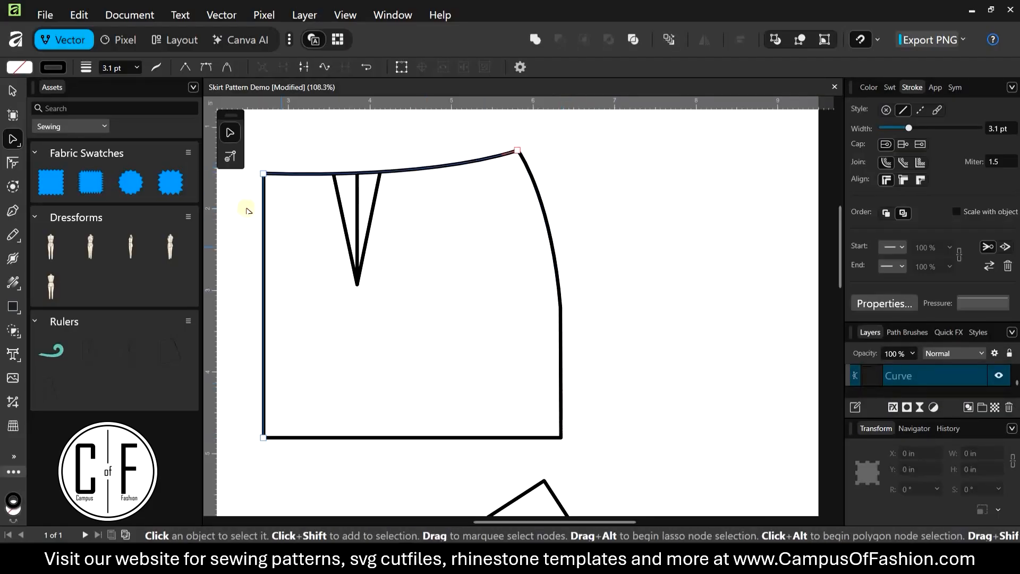
left_click(265, 175)
right_click(264, 175)
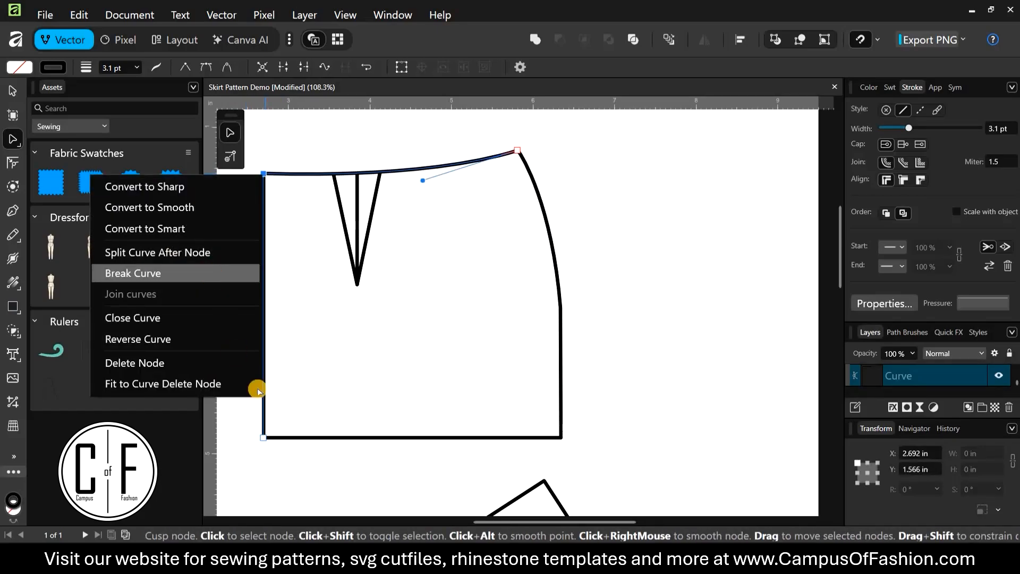
left_click(263, 438)
left_click(582, 228)
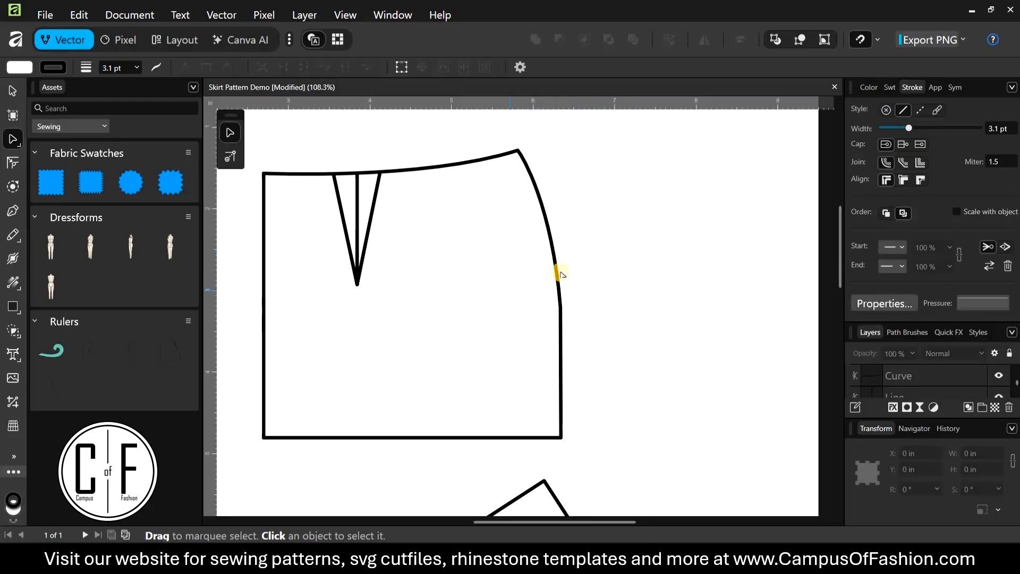
Step: Select the upper skirt piece's separated side seam curve with the Node tool
left_click_drag(283, 299, 327, 288)
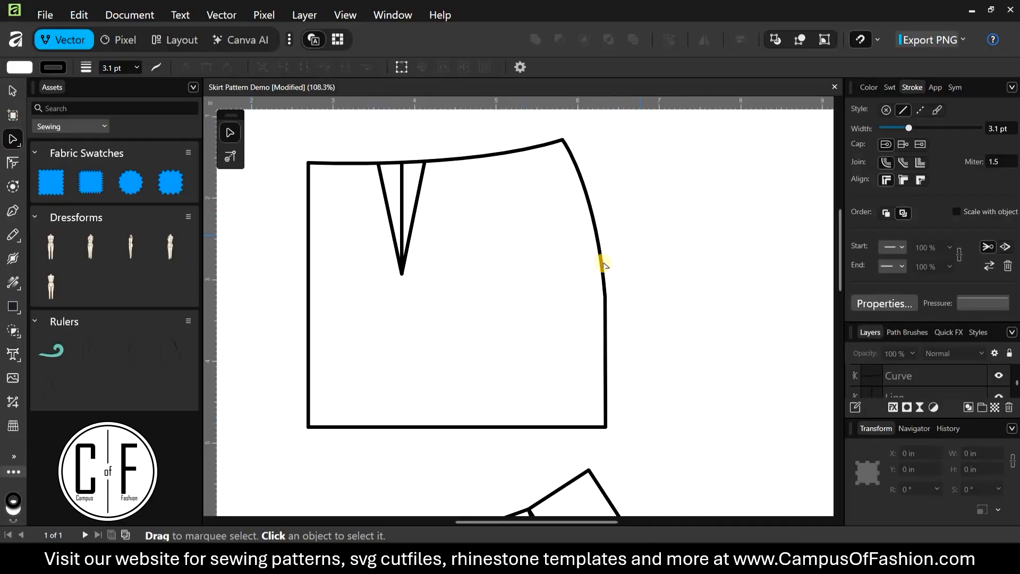
left_click(591, 221)
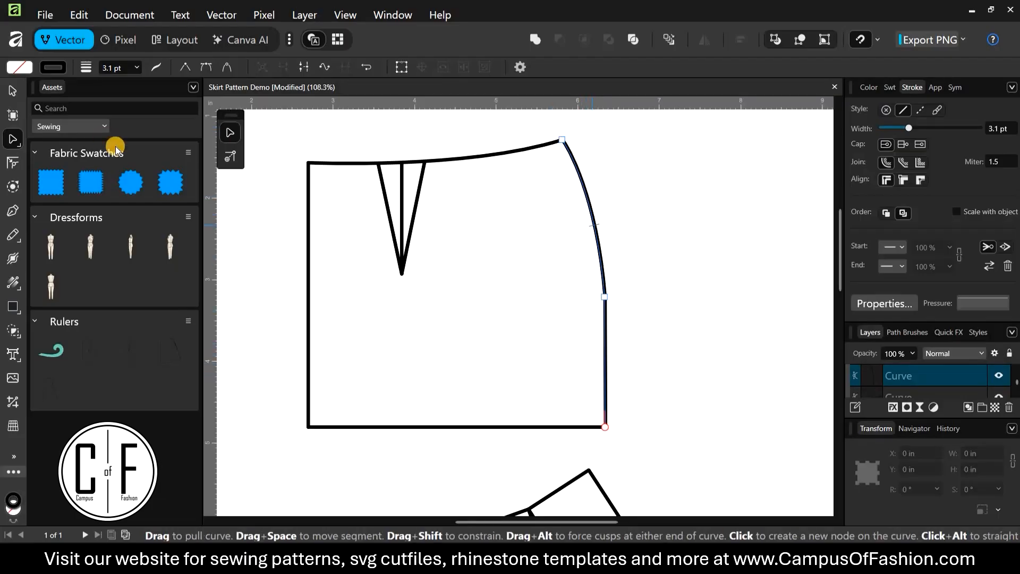
left_click(630, 206)
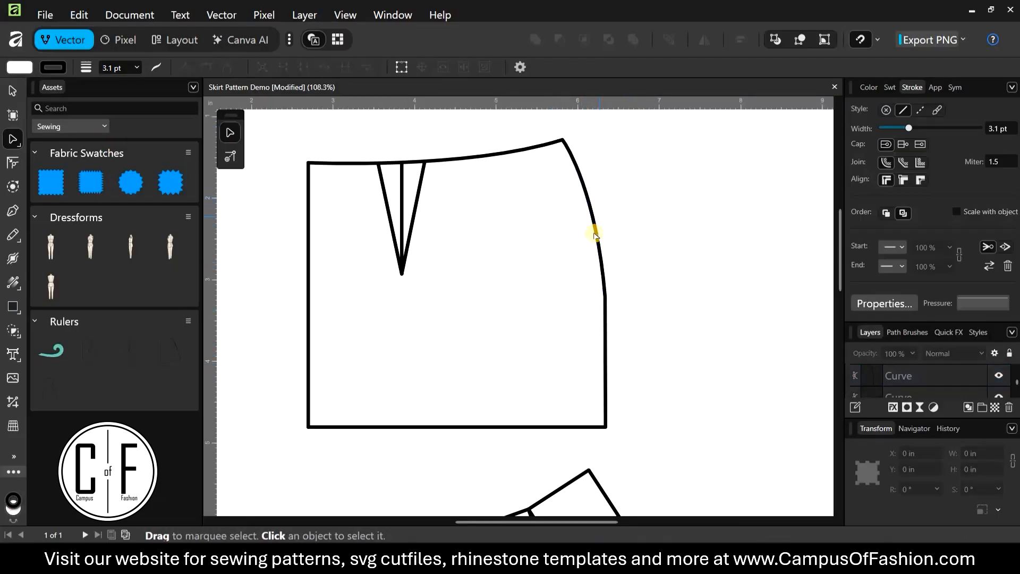
left_click(599, 237)
left_click(599, 241)
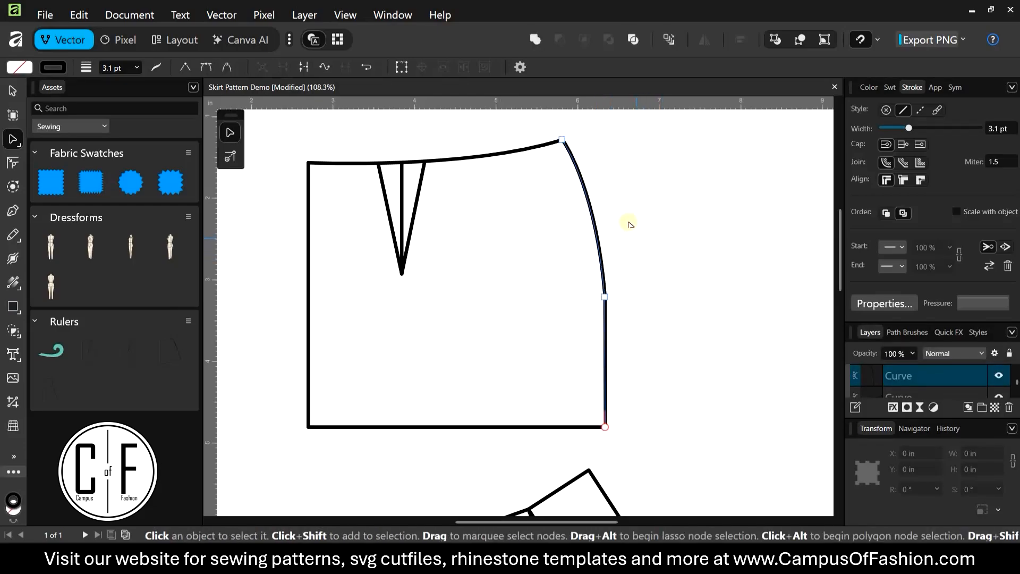
Step: Duplicate the upper skirt's side seam curve and move the copy horizontally outward by two nudges
right_click(594, 232)
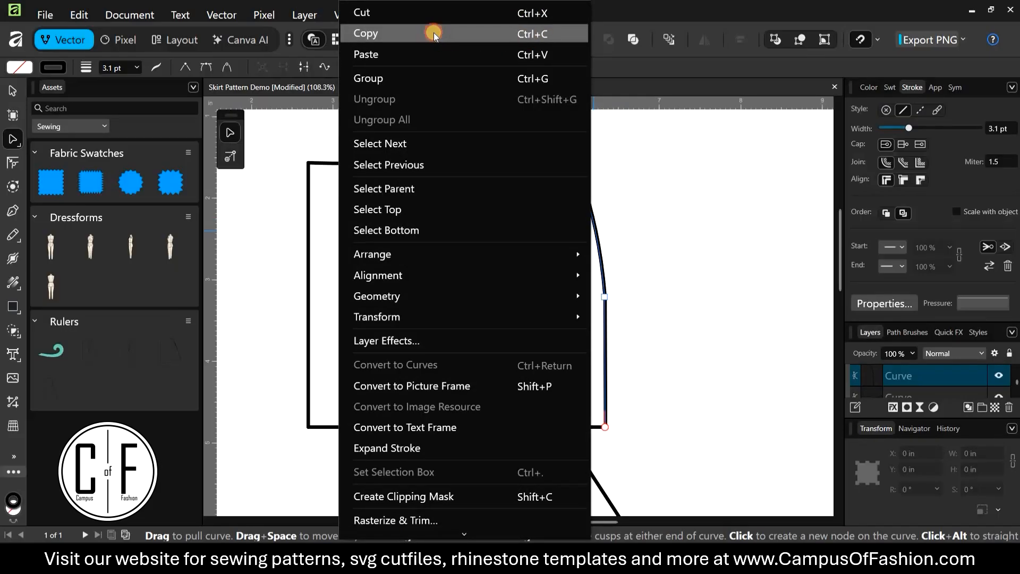
left_click(628, 255)
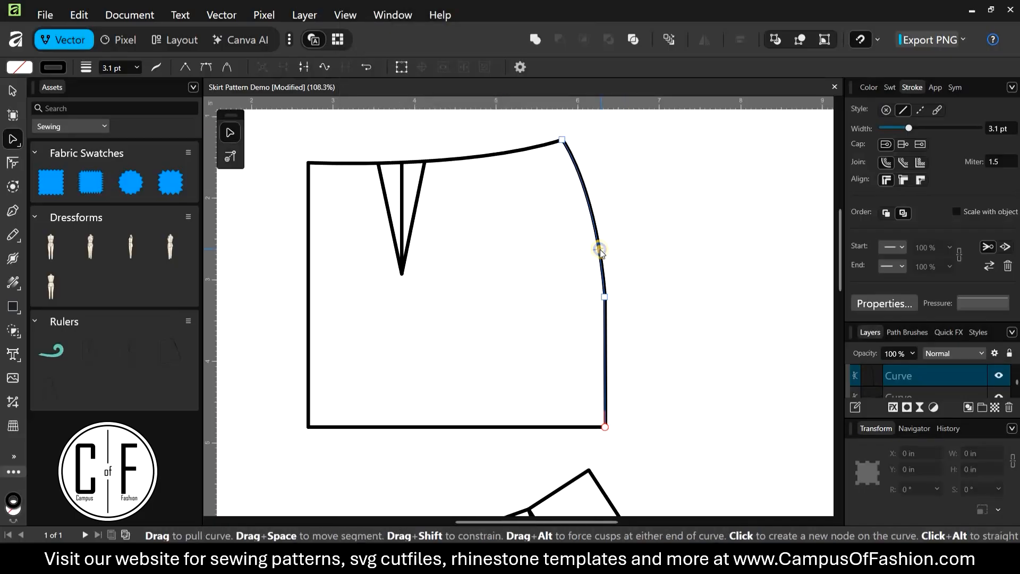
right_click(599, 248)
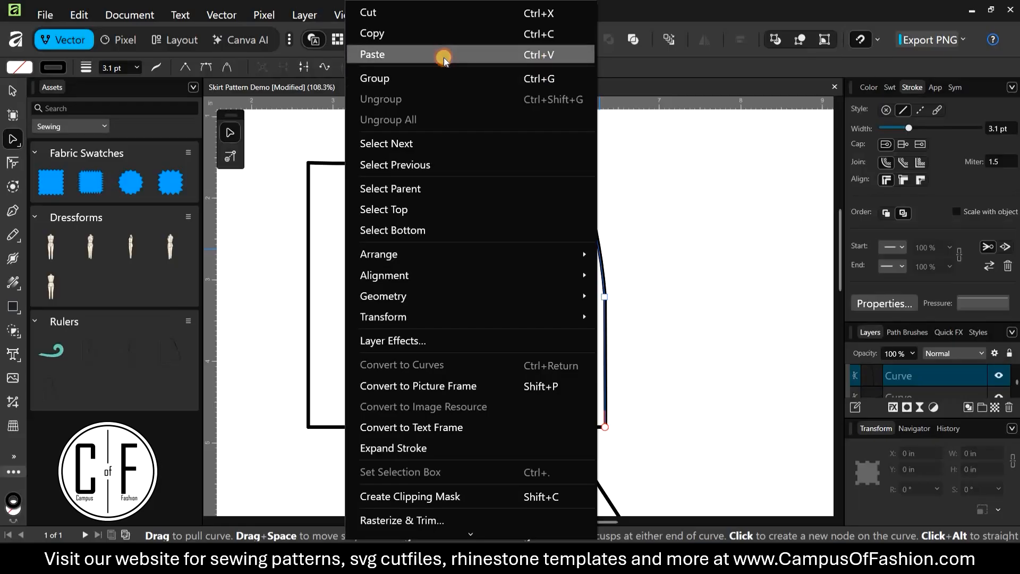
left_click(620, 282)
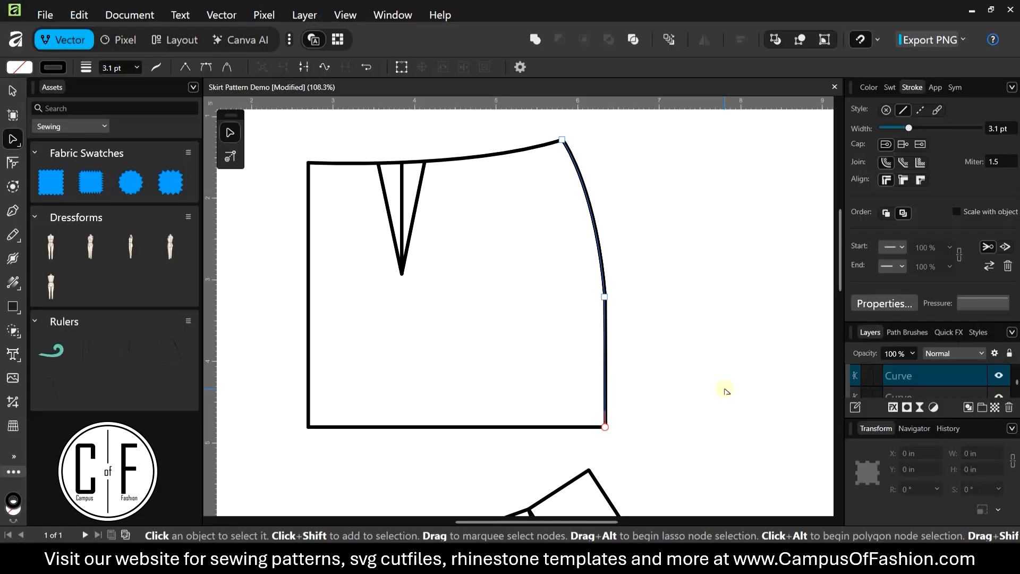
key("Right")
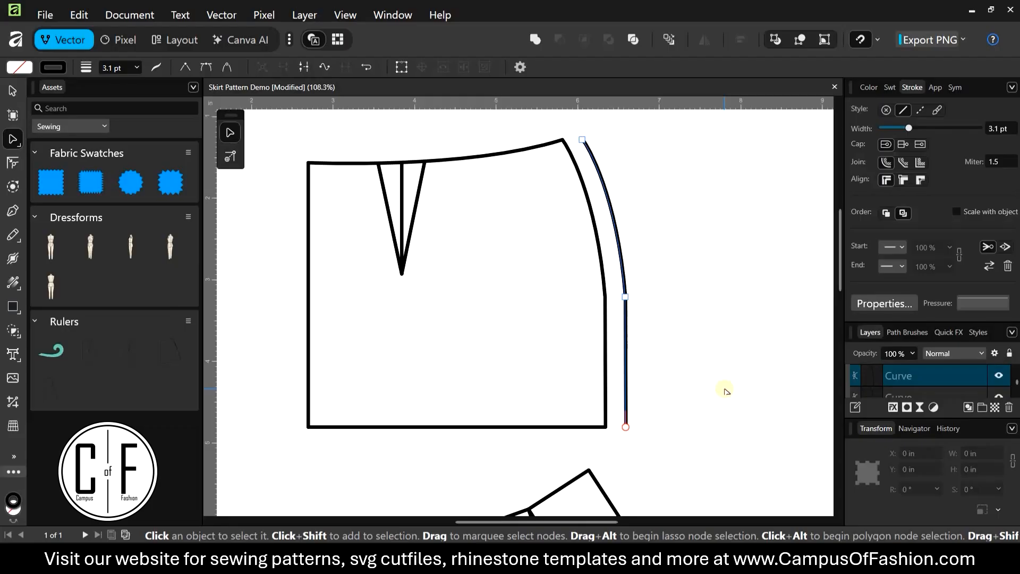
key("Right")
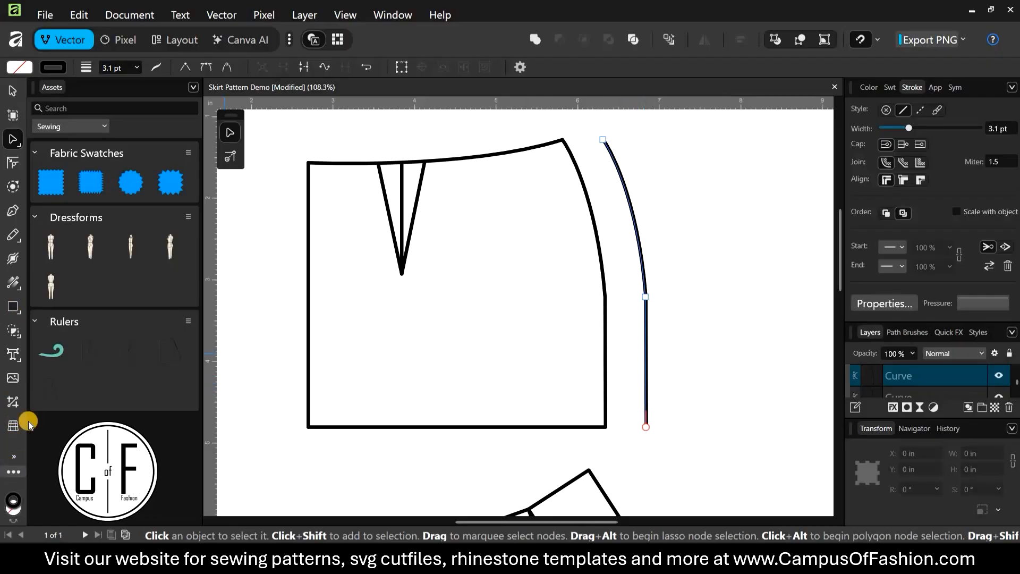
Step: Look over the tools available for customising the tool list, then return to the drawing
left_click(15, 457)
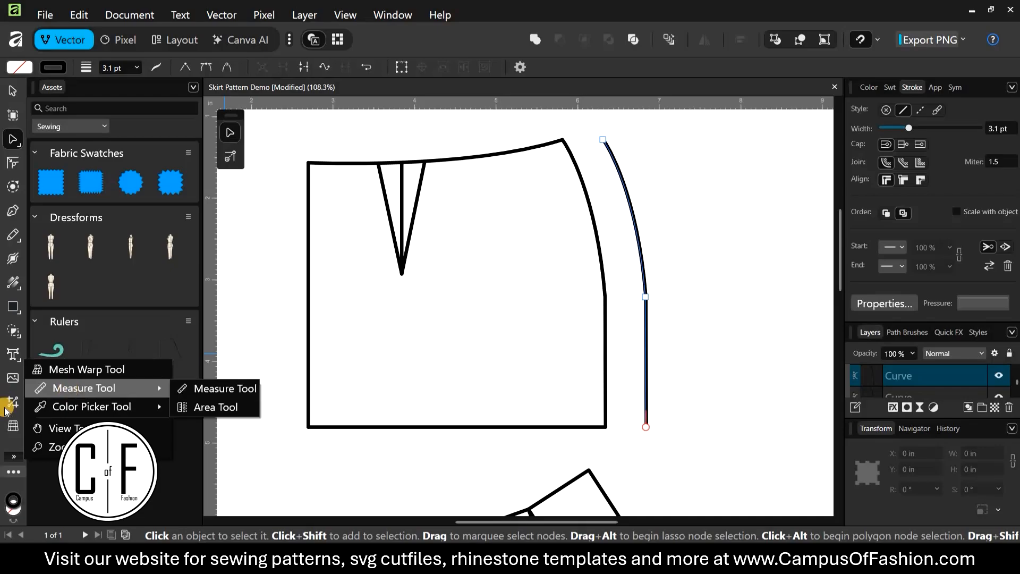
left_click(14, 476)
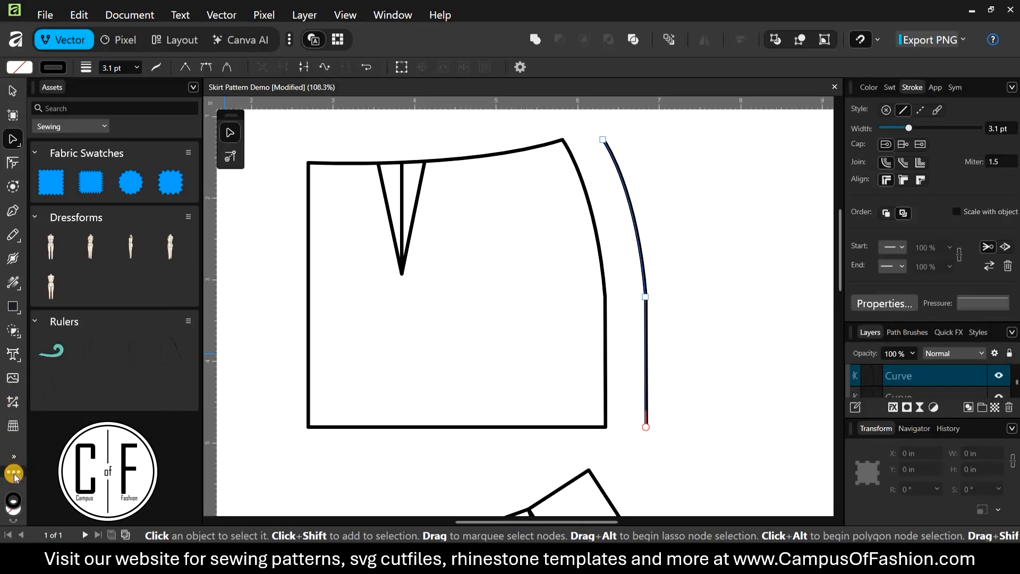
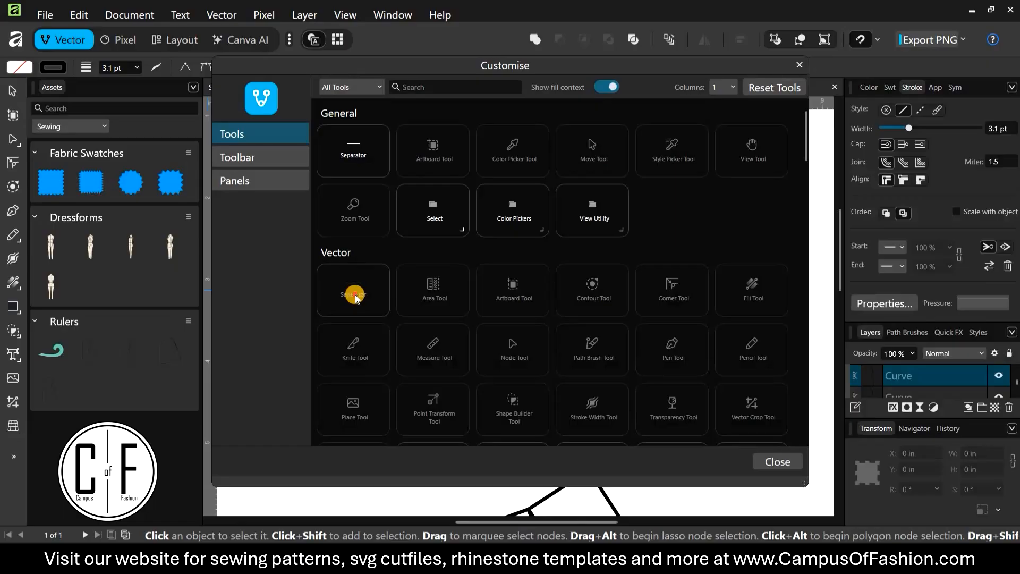
left_click_drag(355, 297, 14, 445)
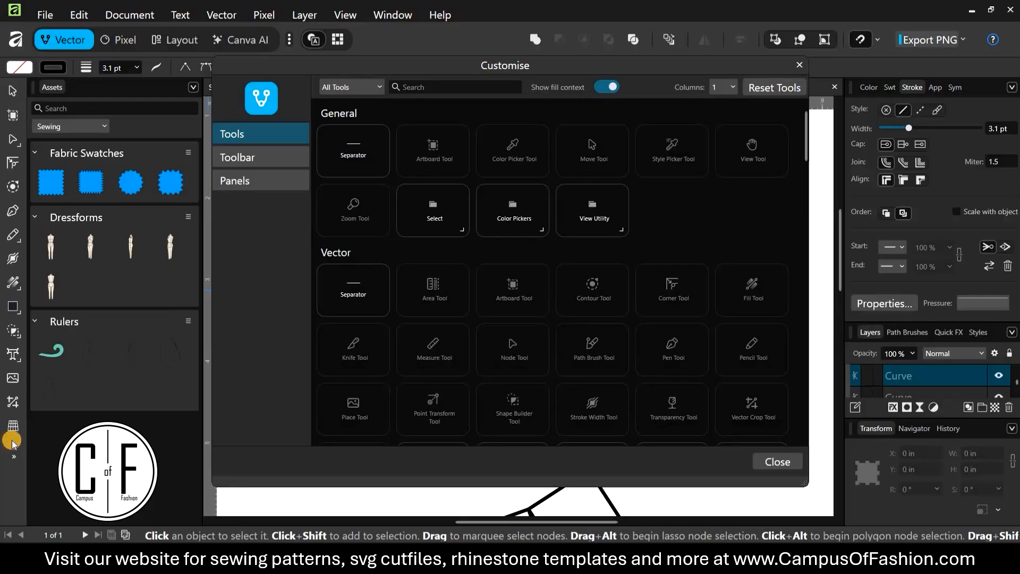
left_click(13, 460)
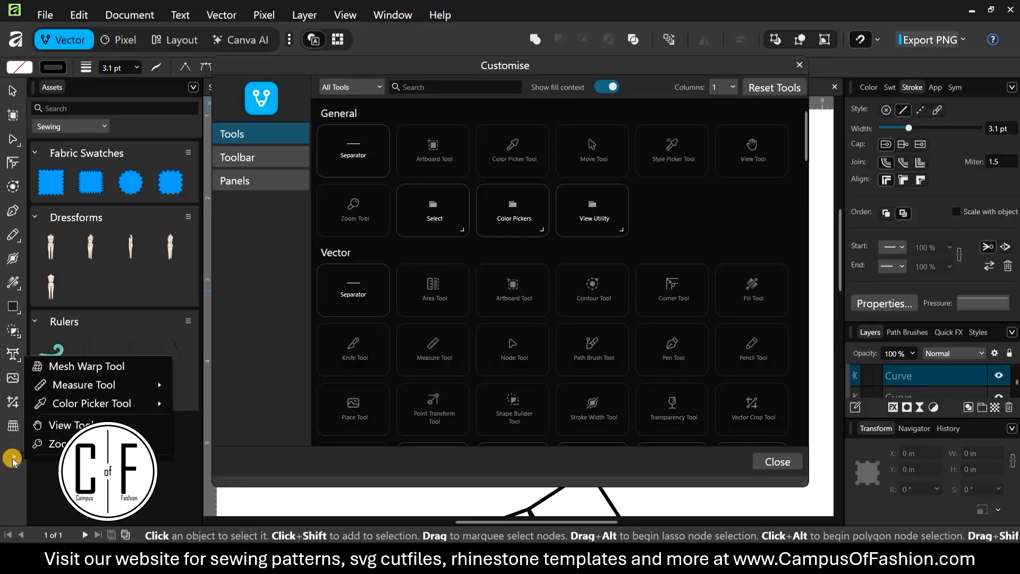
left_click(737, 217)
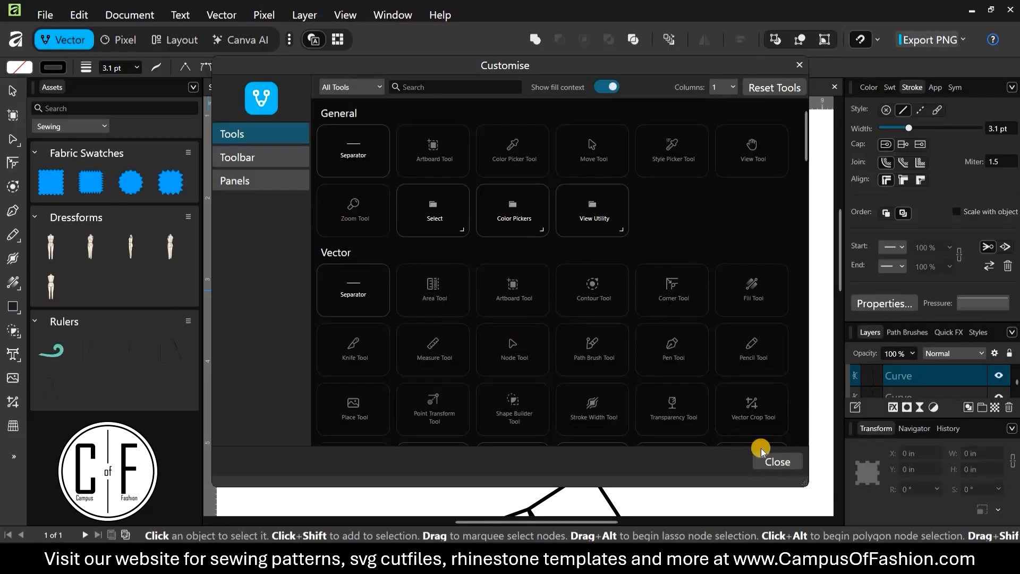
left_click(777, 462)
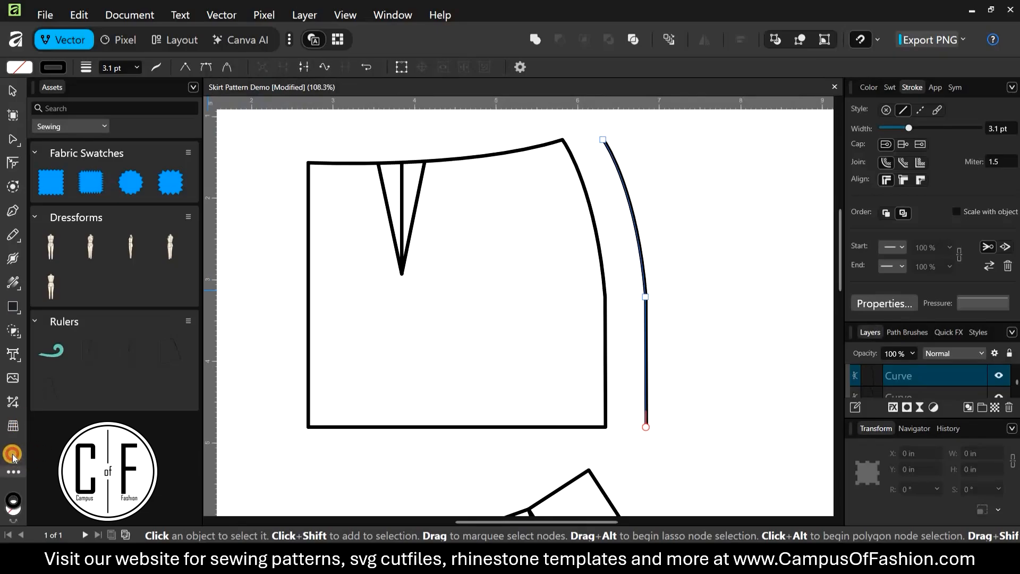
Step: Measure the gap between the side seam's hem corner and the lower end of its copy with the Measure Tool
left_click(12, 456)
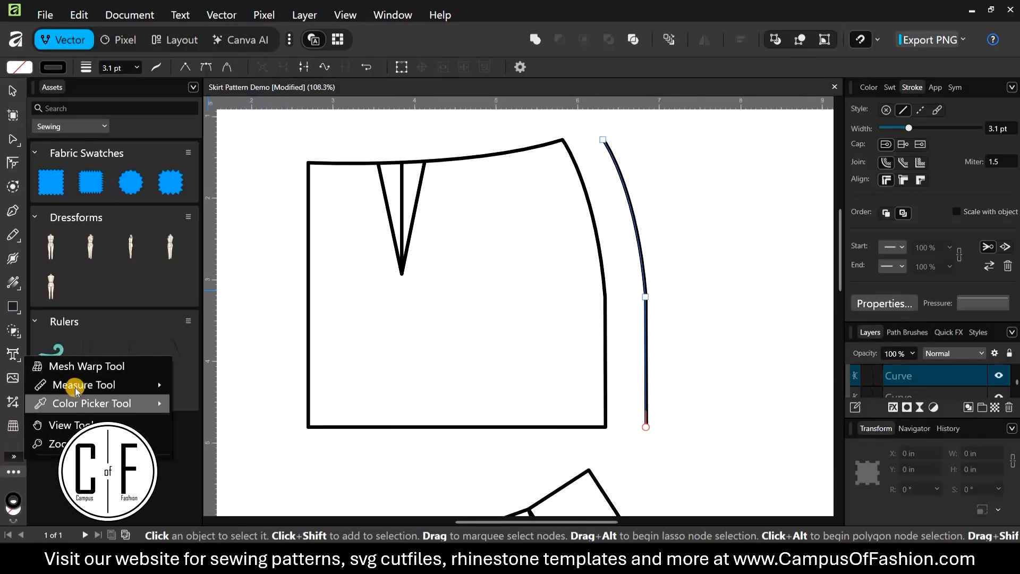
mouse_move(212, 384)
left_click(250, 384)
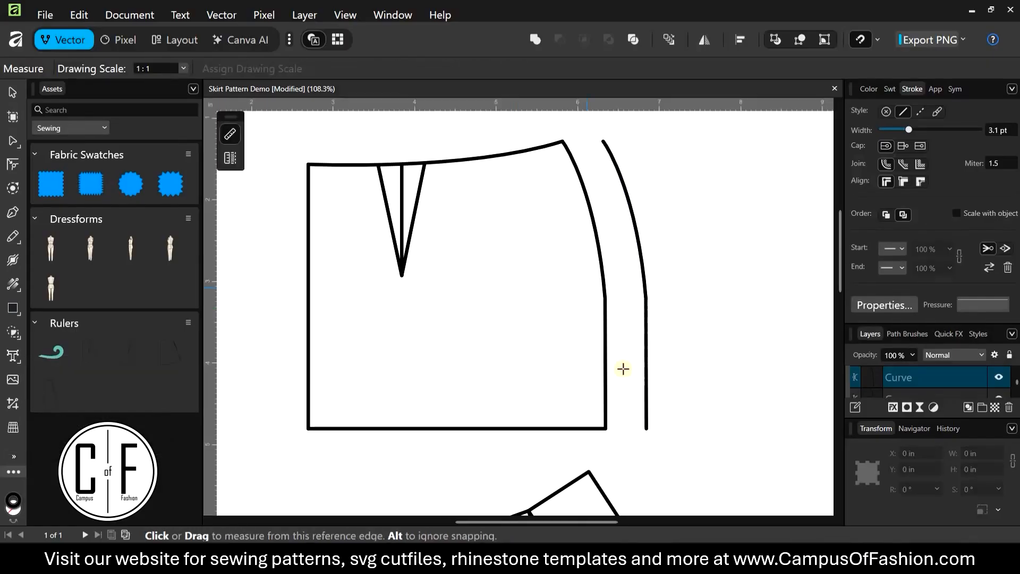
scroll(603, 450, "up", 1)
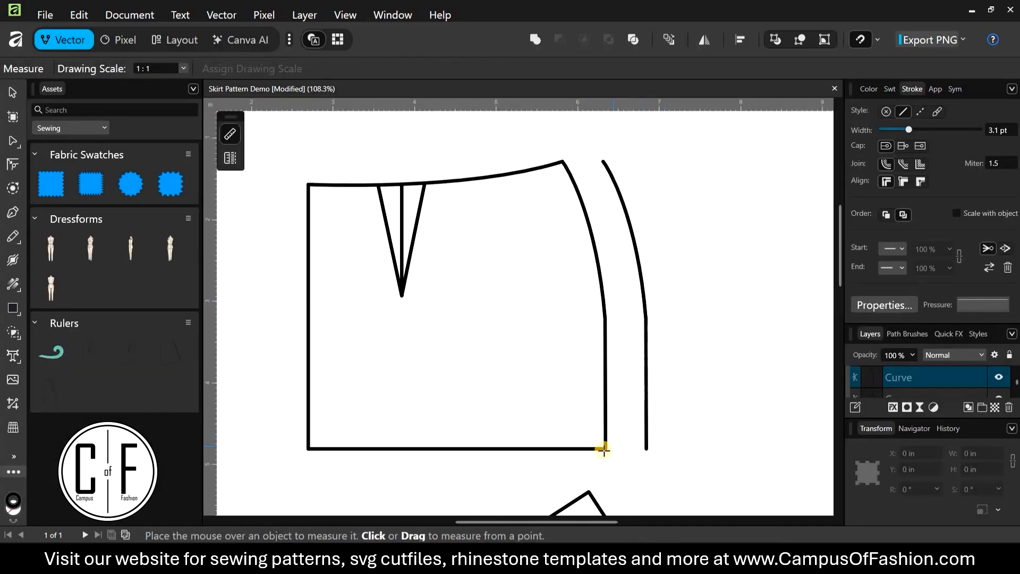
left_click(605, 450)
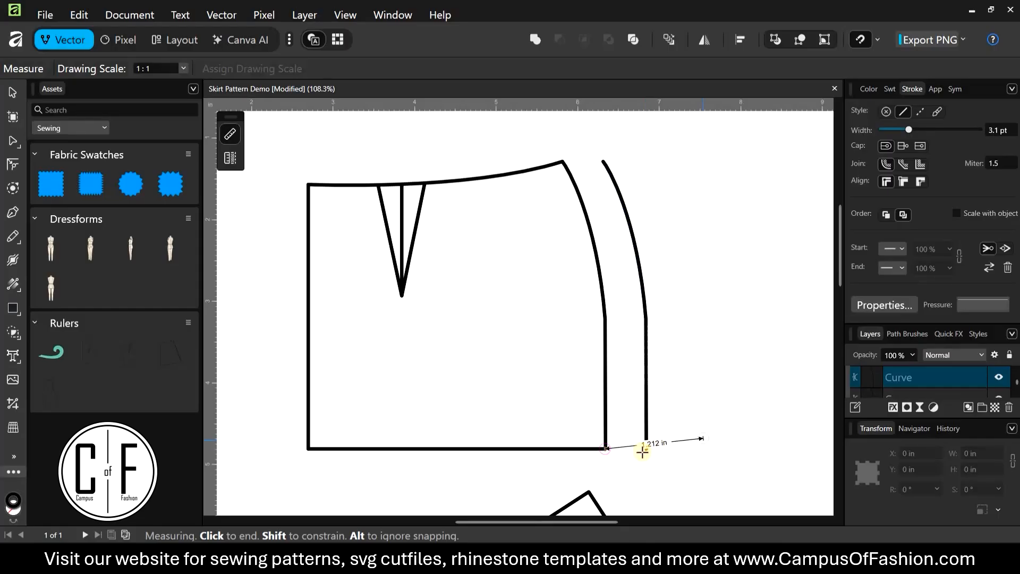
left_click(641, 453)
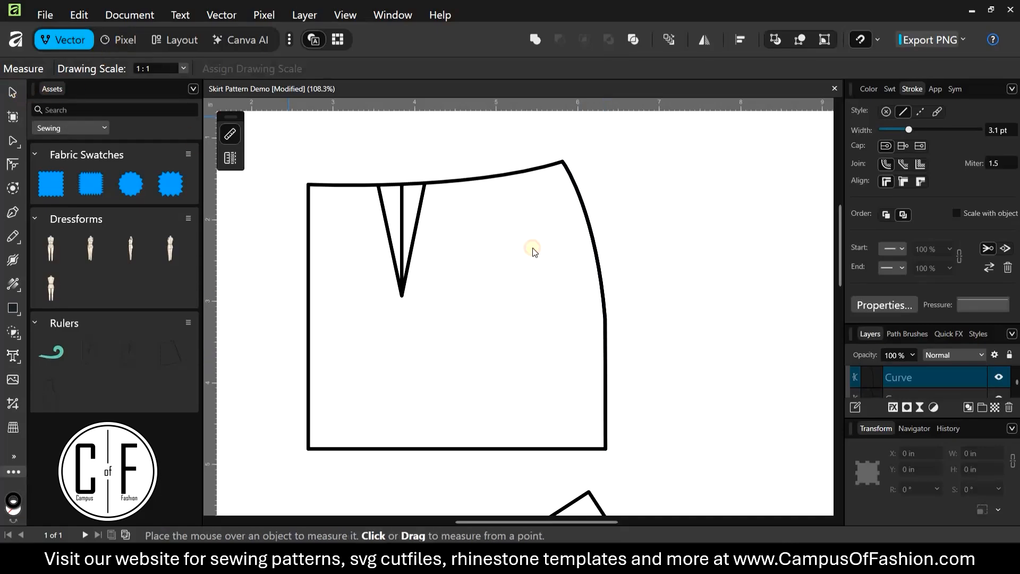
Step: Duplicate the side seam curve 0.25 in outward and the hem line 0.25 in below the upper skirt
key("v")
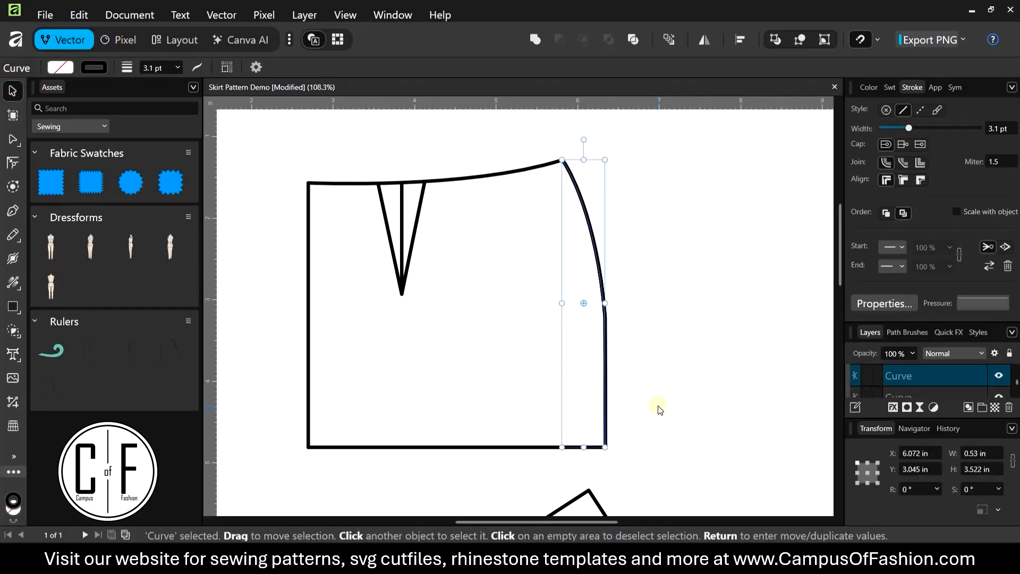
key("ctrl+j")
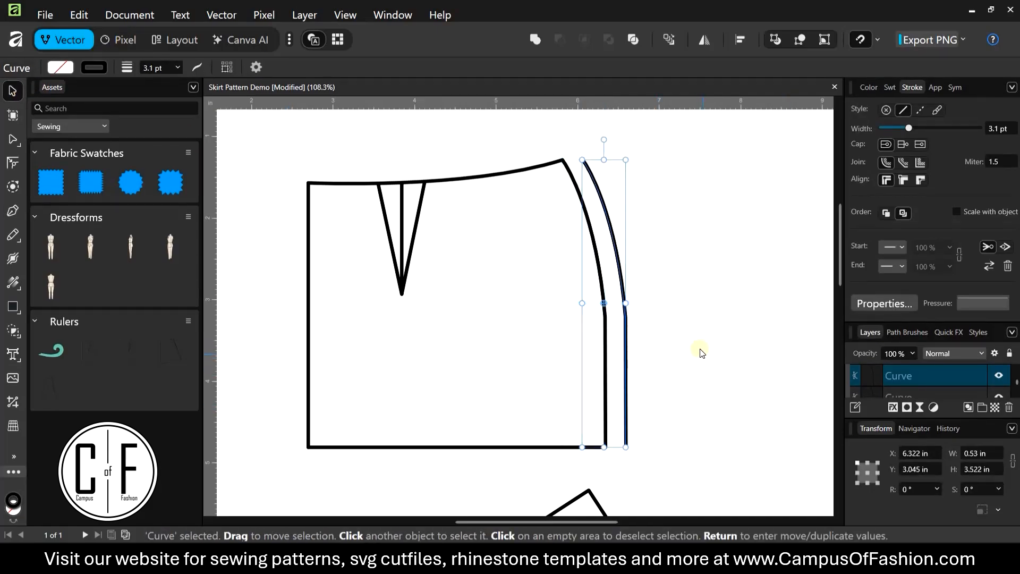
scroll(606, 283, "down", 1)
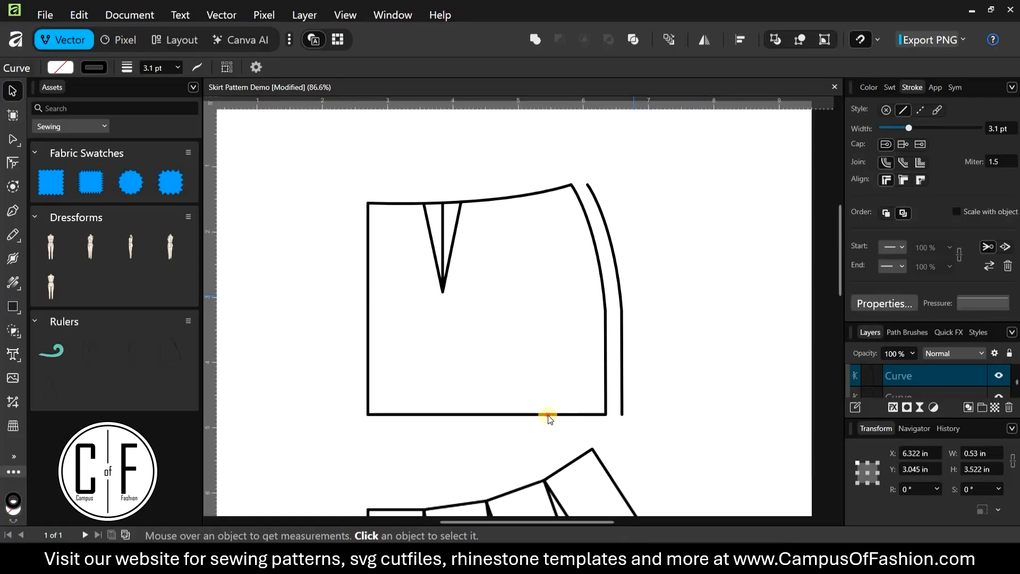
left_click(526, 415)
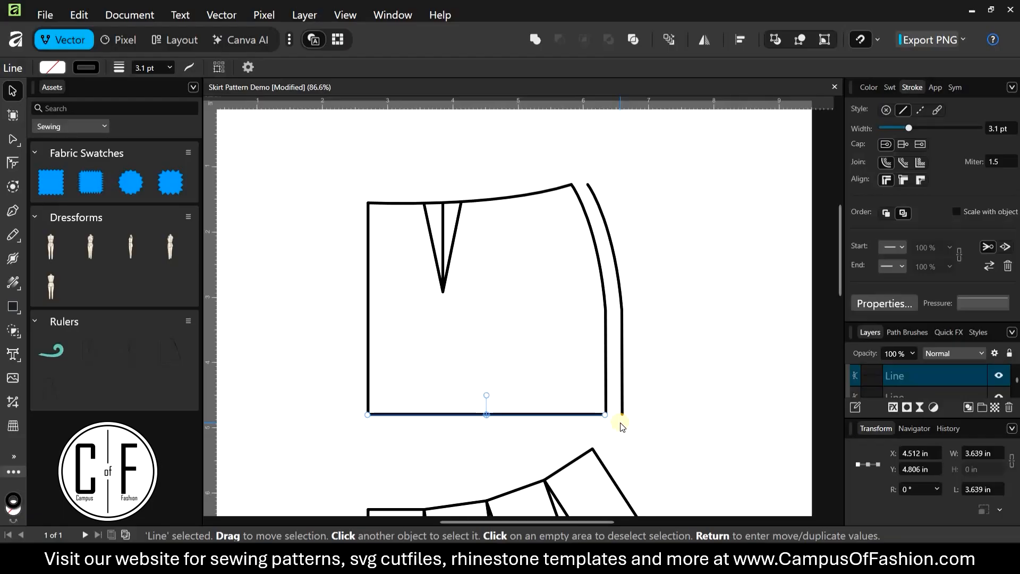
key("Down")
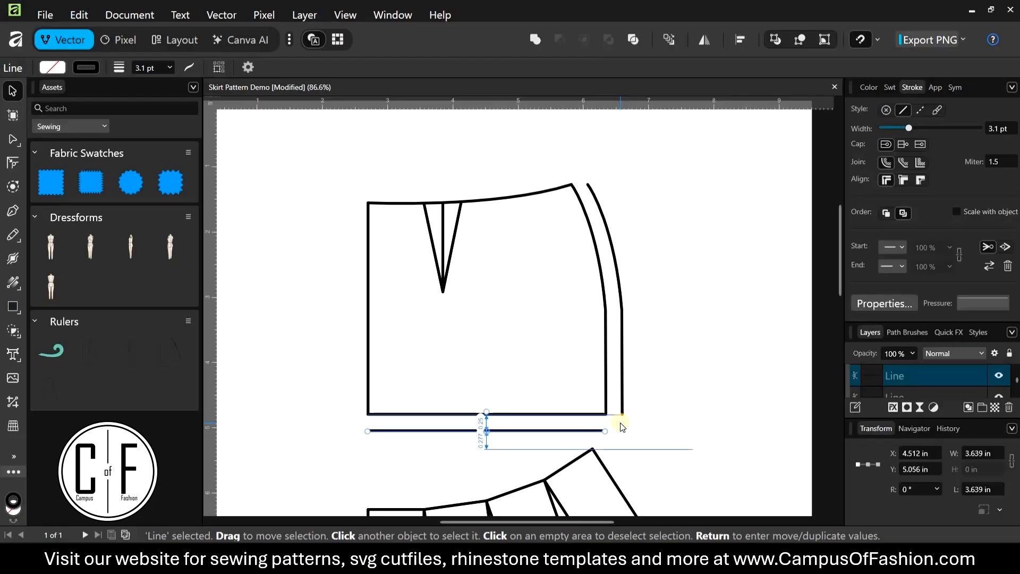
Step: Duplicate the waistline curve, move the copy 0.25 in above the original, and clear the selection
left_click(492, 202)
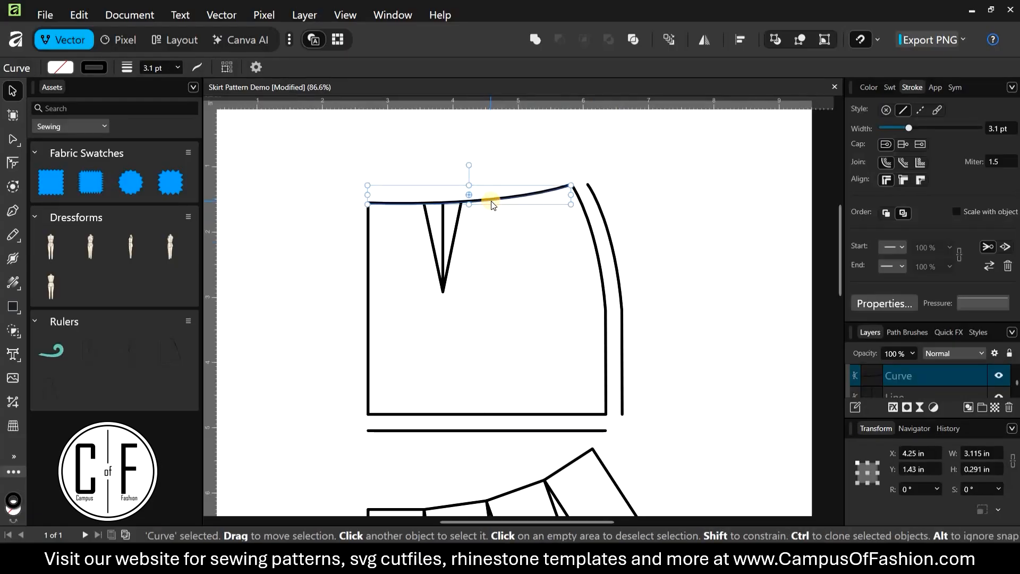
key("ctrl+j")
key("Up")
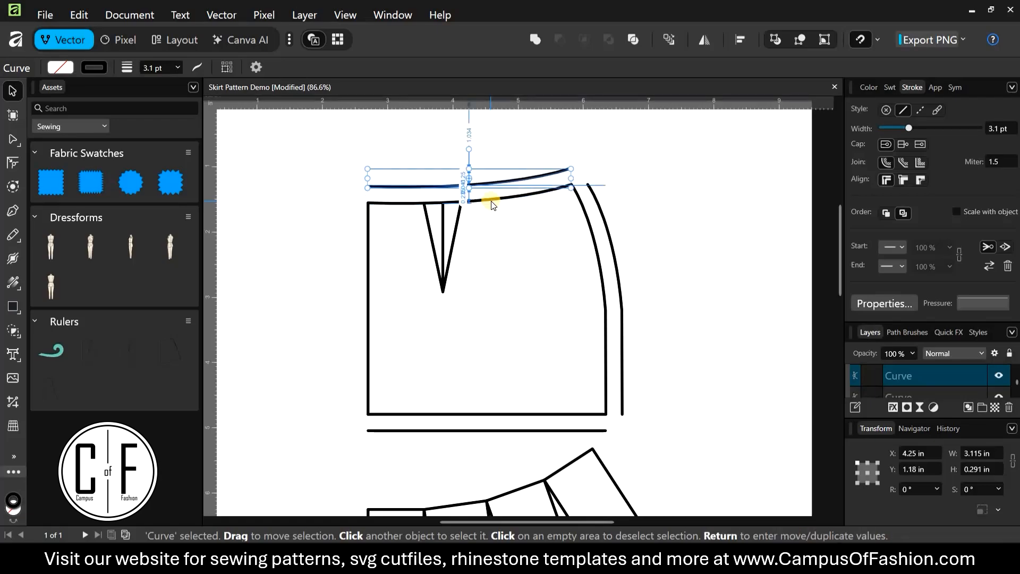
left_click(661, 186)
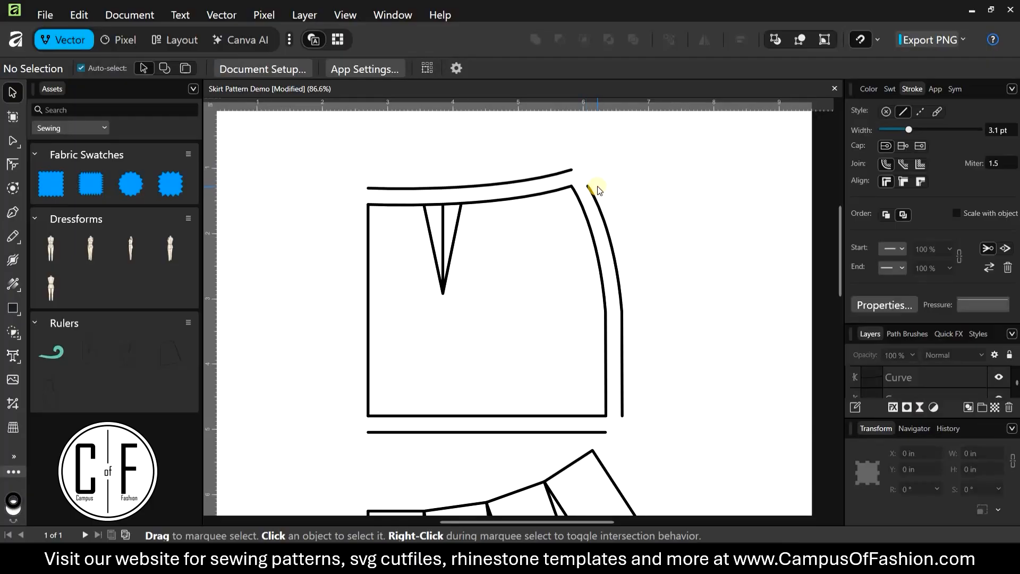
Step: Extend the copied waistline with a short Pen Tool segment ending directly above the upper end of the copied side seam
scroll(591, 189, "up", 5)
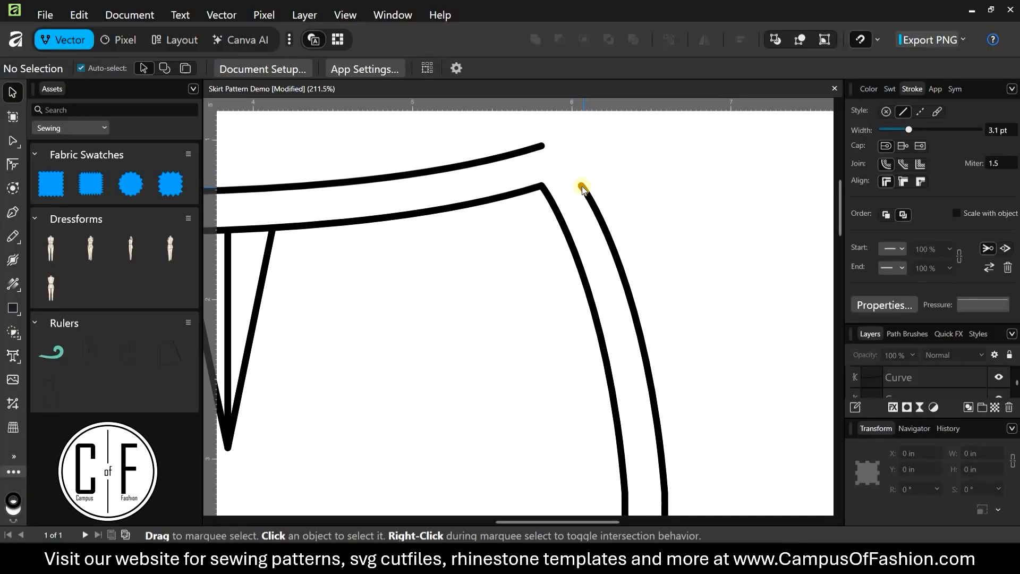
left_click(582, 187)
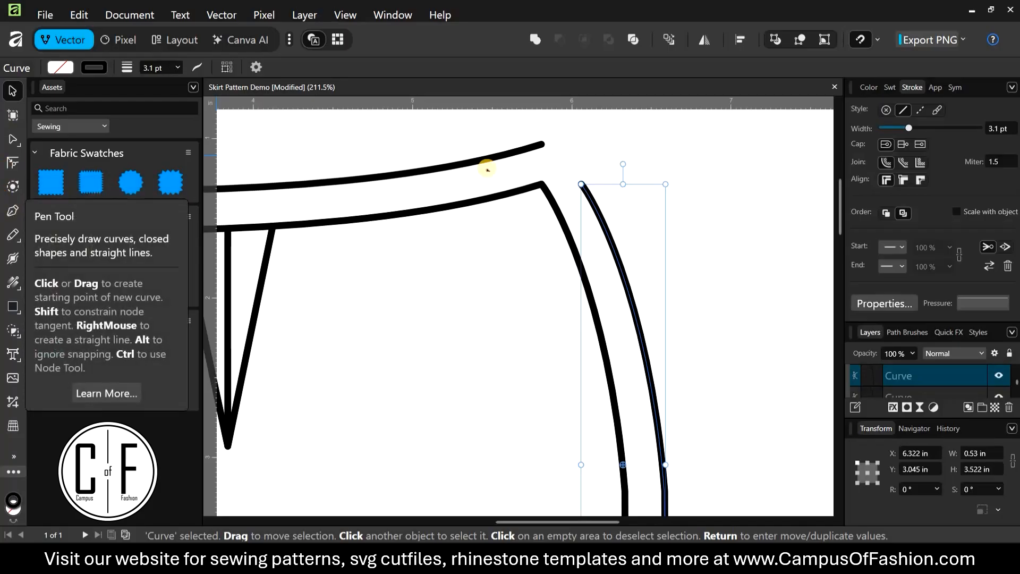
left_click(13, 211)
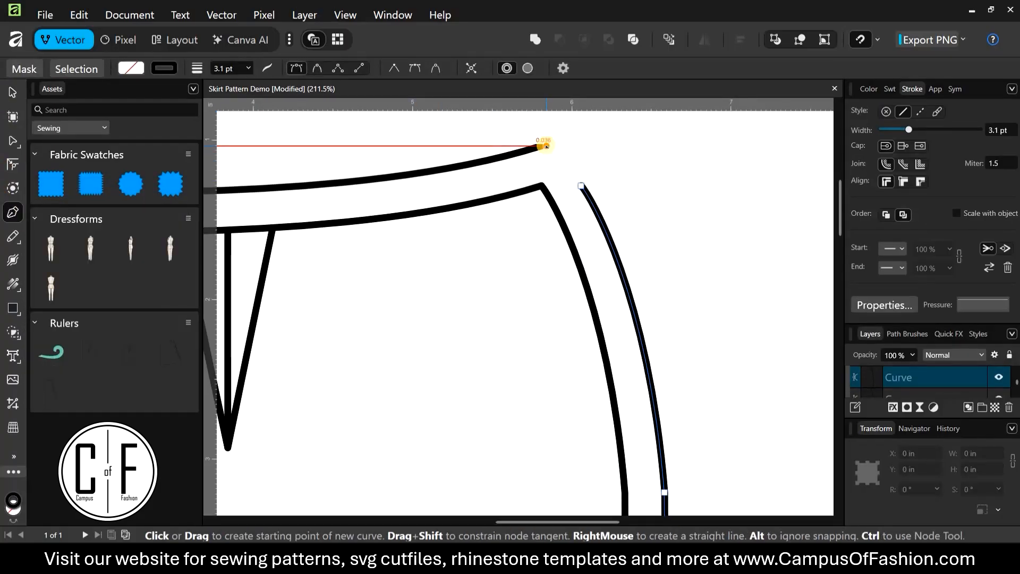
left_click(542, 145)
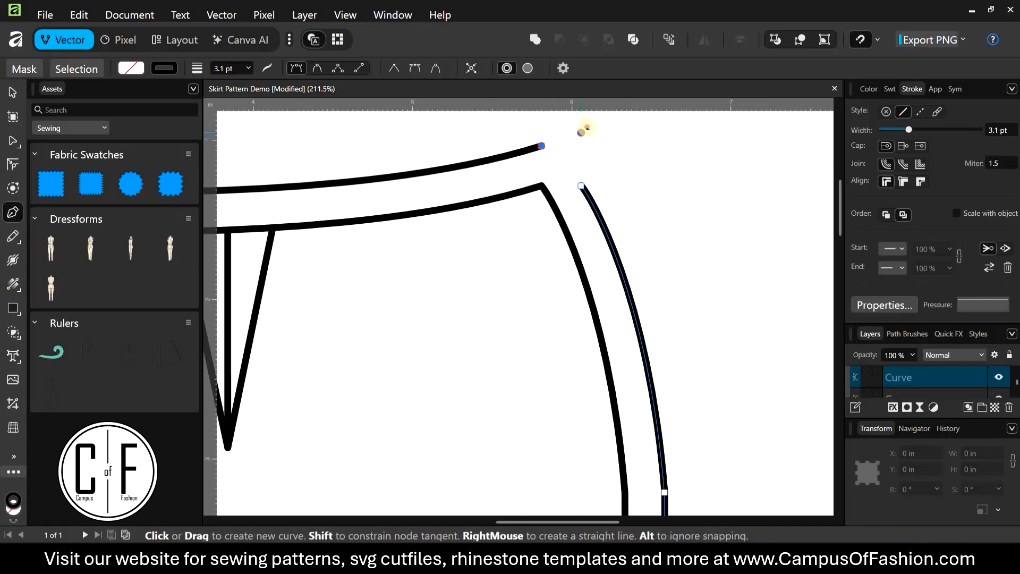
left_click(581, 133)
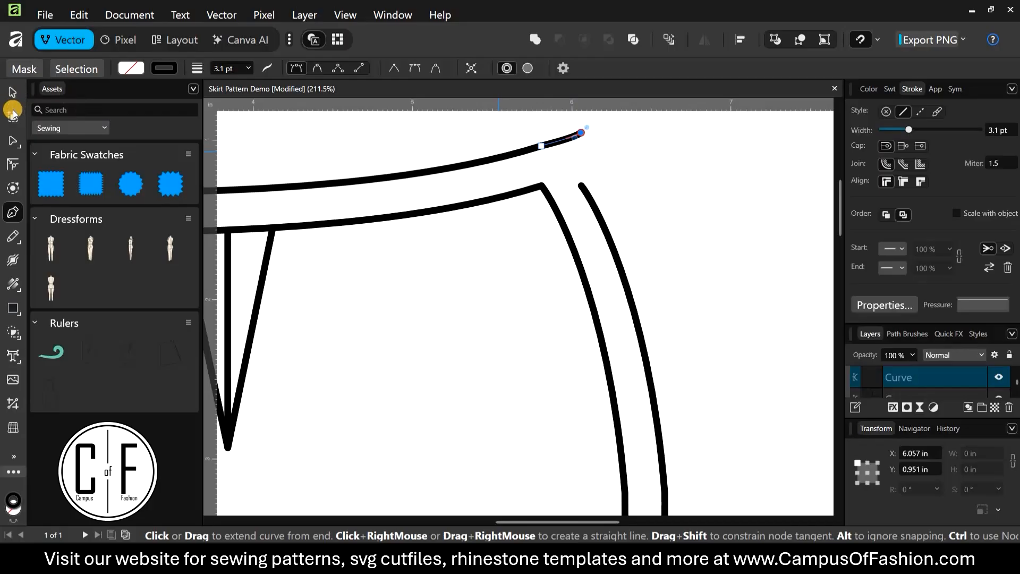
left_click(581, 186)
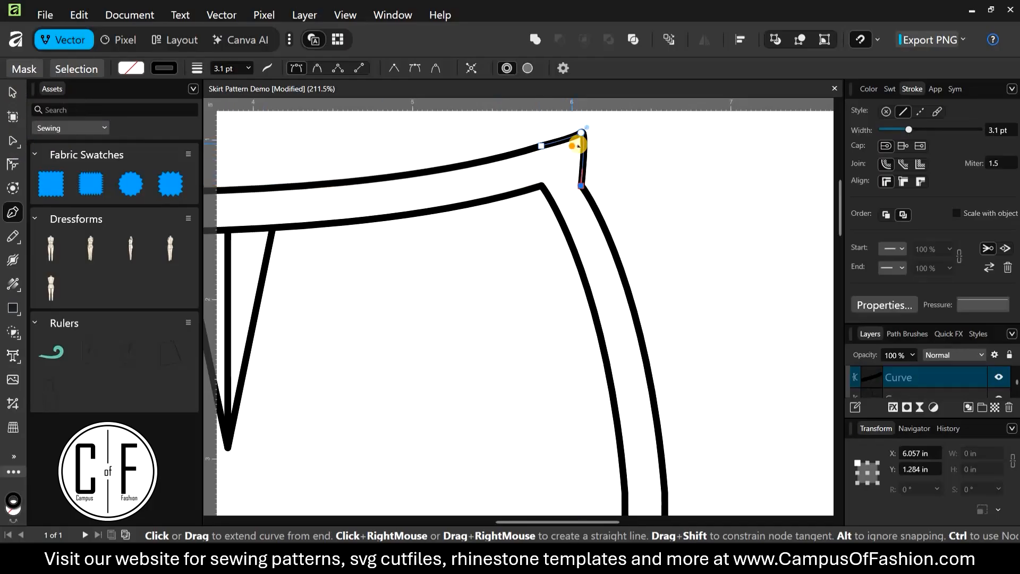
key("ctrl+z")
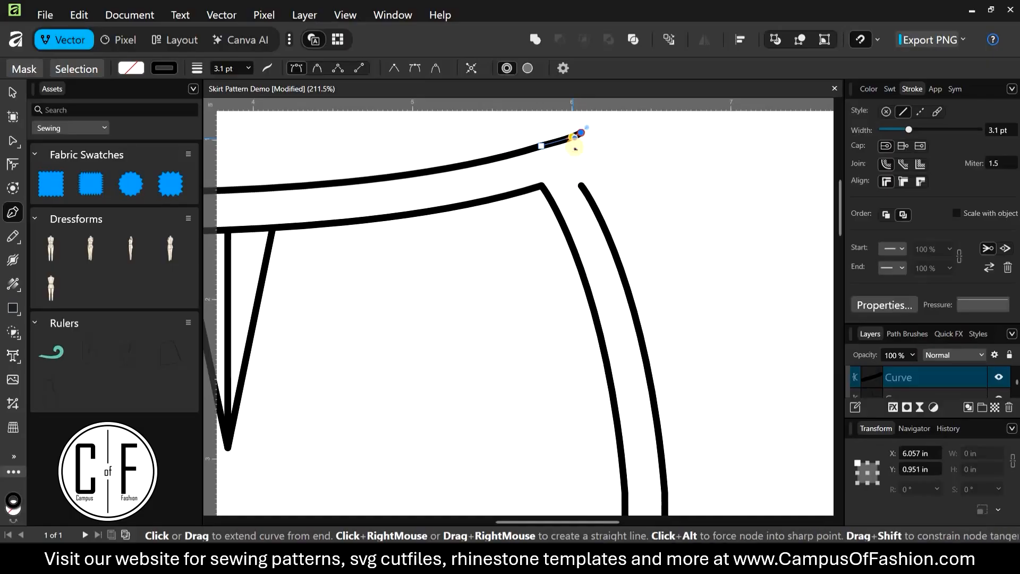
key("Escape")
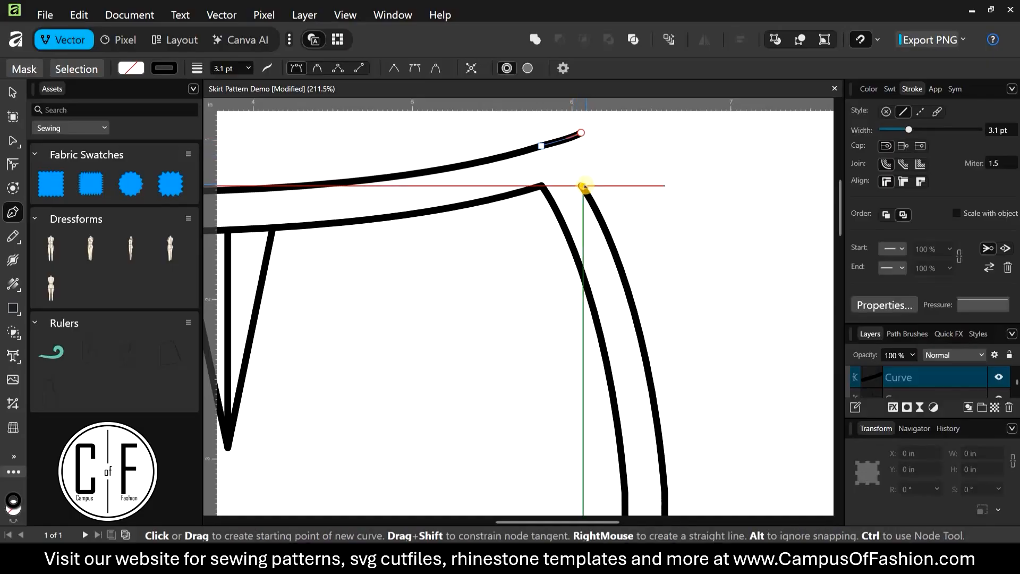
Step: Try to bridge the copied side seam's upper end to the copied waistline with a short Pen Tool segment
key("Escape")
left_click(581, 186)
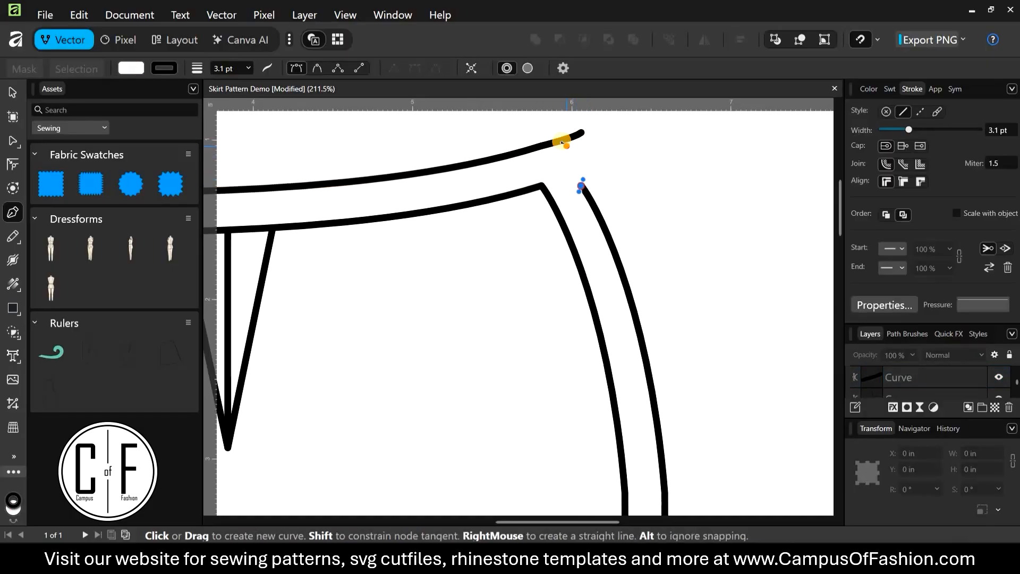
left_click(560, 139)
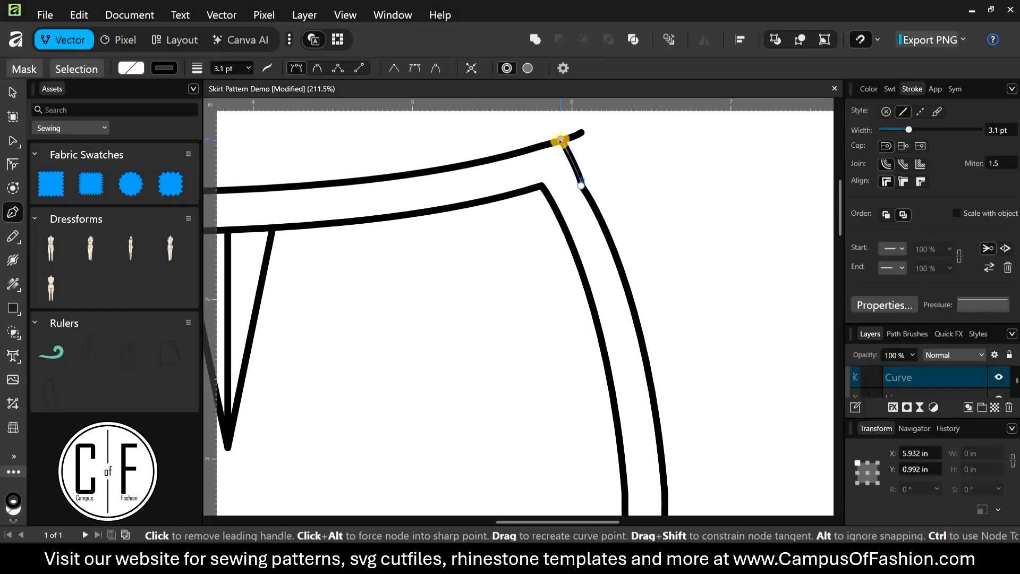
left_click(16, 141)
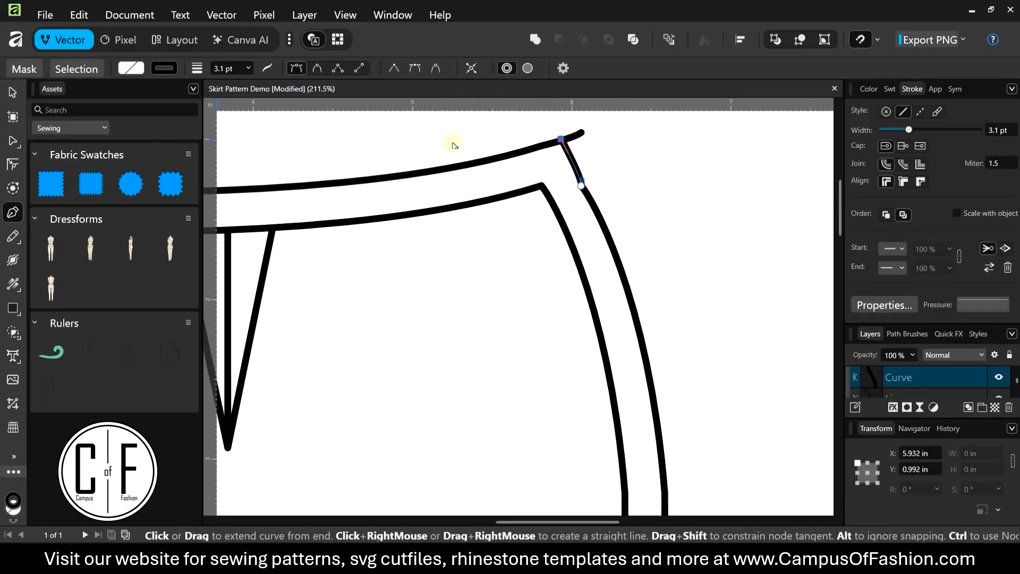
left_click(560, 139)
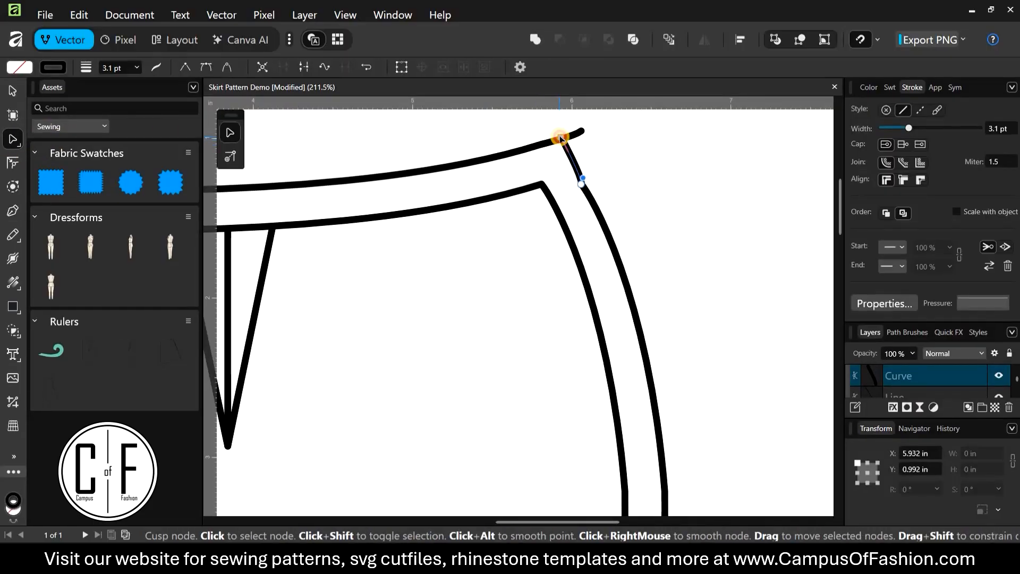
left_click_drag(551, 140, 554, 141)
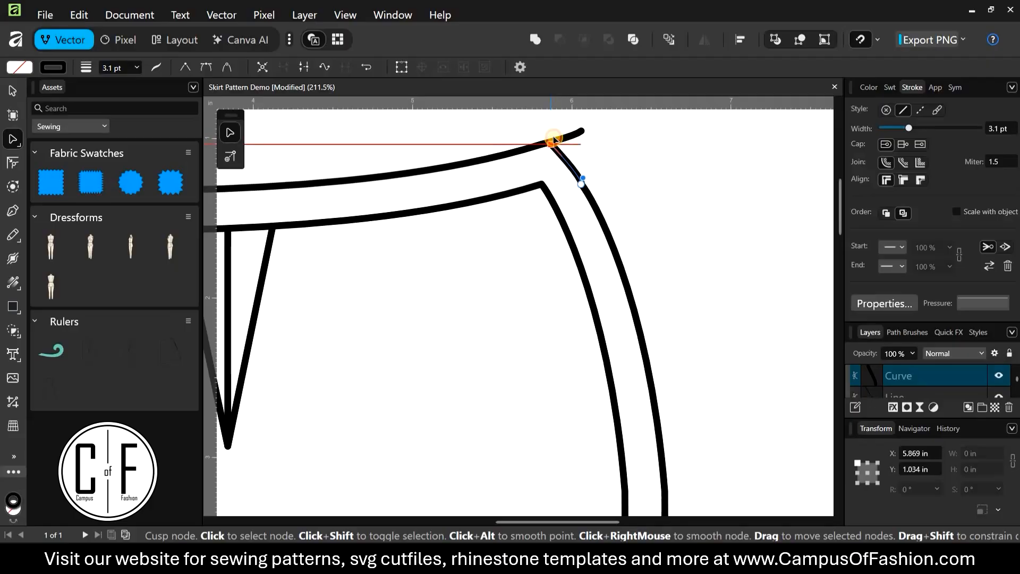
Step: Delete the short bridging segment and the end node that extends the copied waistline past the original corner
left_click(574, 171)
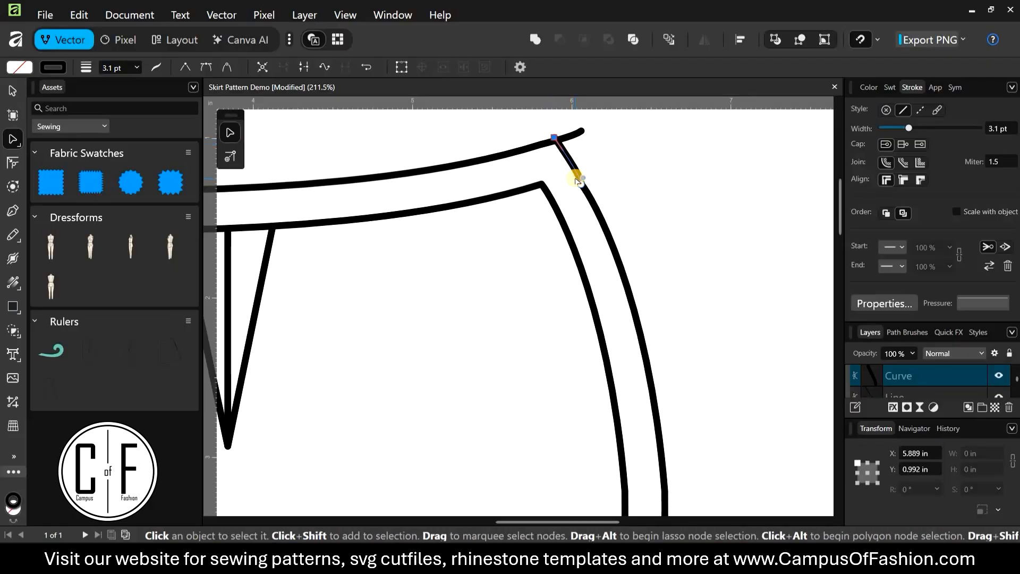
key("Delete")
left_click(578, 133)
left_click(581, 131)
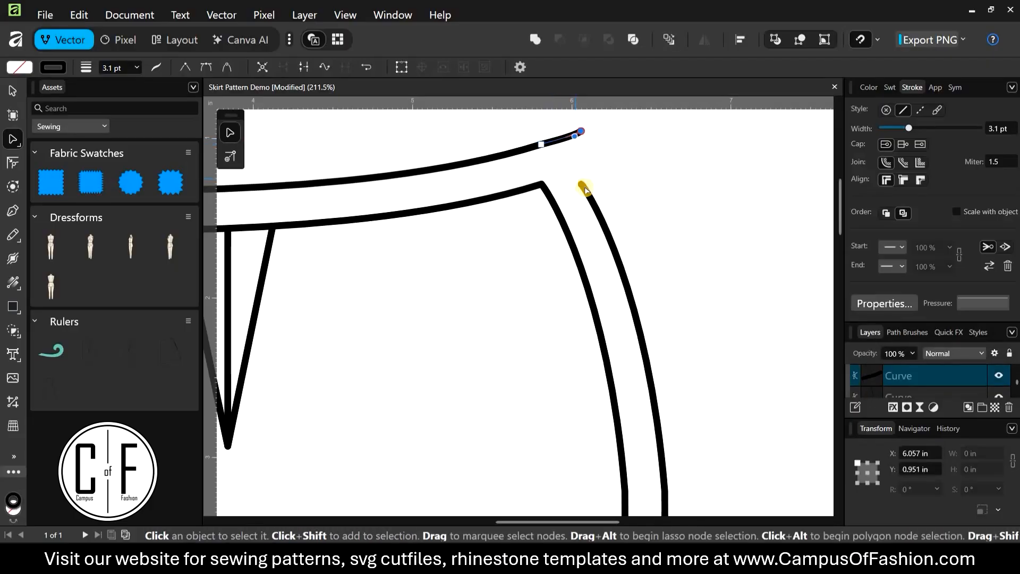
key("Delete")
Step: Move the upper end node of the copied side seam and the end node of the copied waistline to meet at about X 5.924 in, Y 1.004 in
left_click(584, 186)
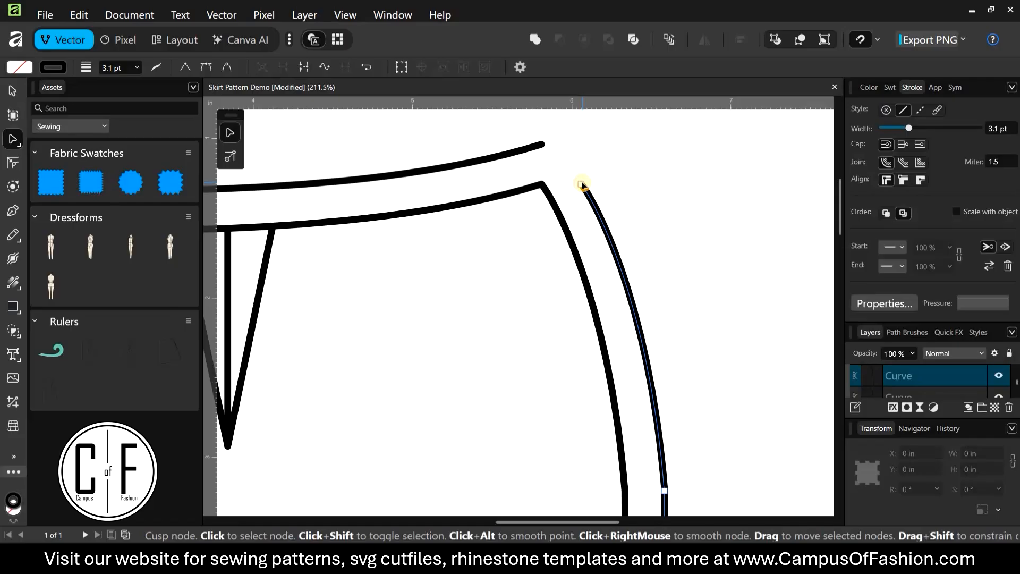
left_click_drag(582, 185, 563, 153)
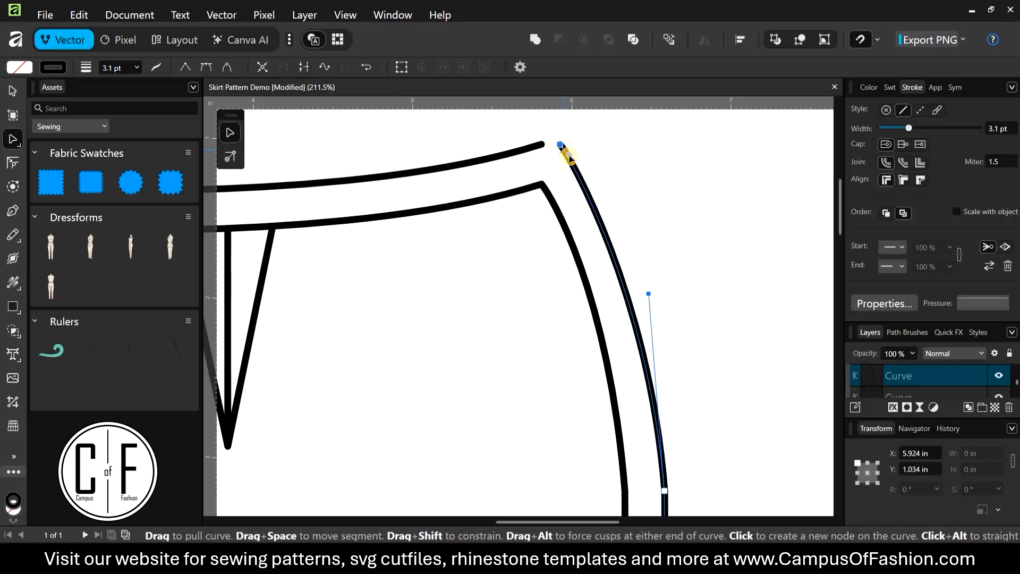
left_click(539, 145)
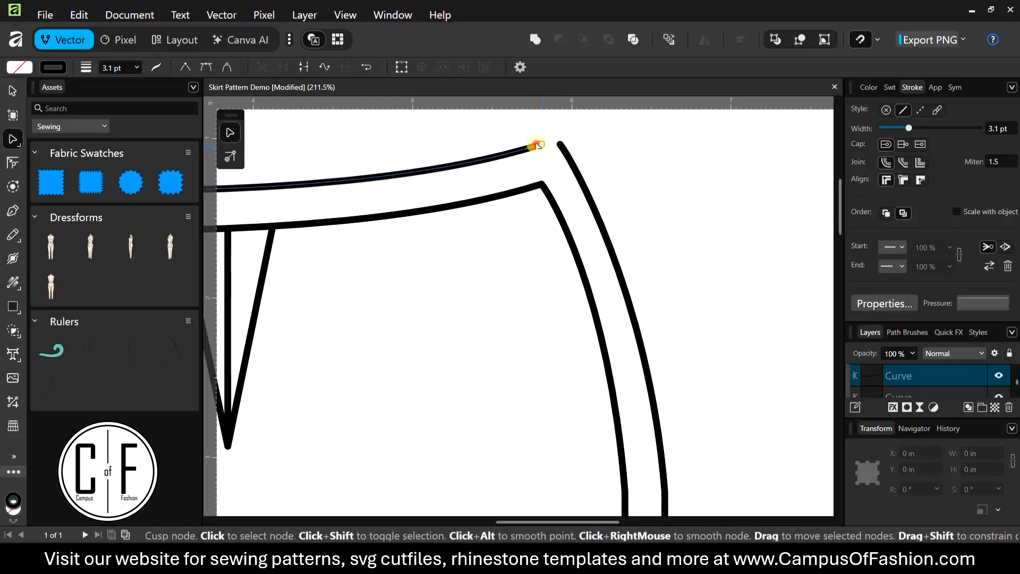
left_click_drag(553, 143, 552, 140)
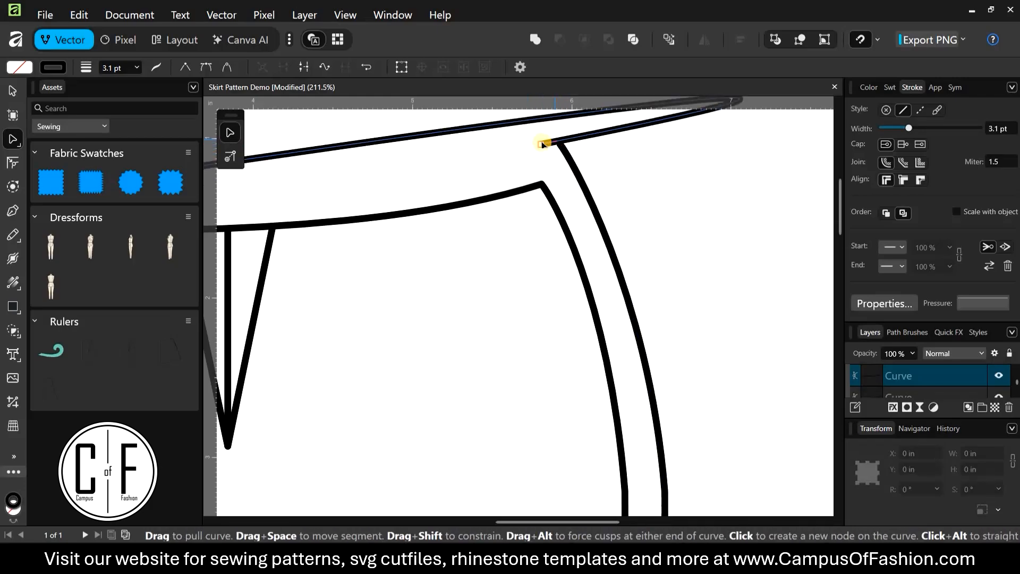
key("ctrl+z")
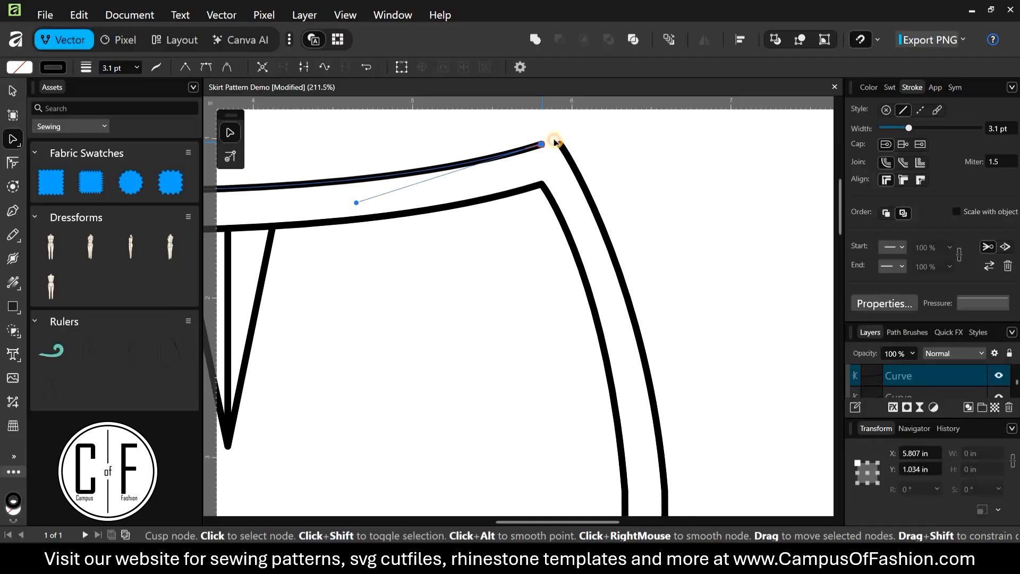
left_click_drag(555, 142, 569, 153)
left_click(561, 144)
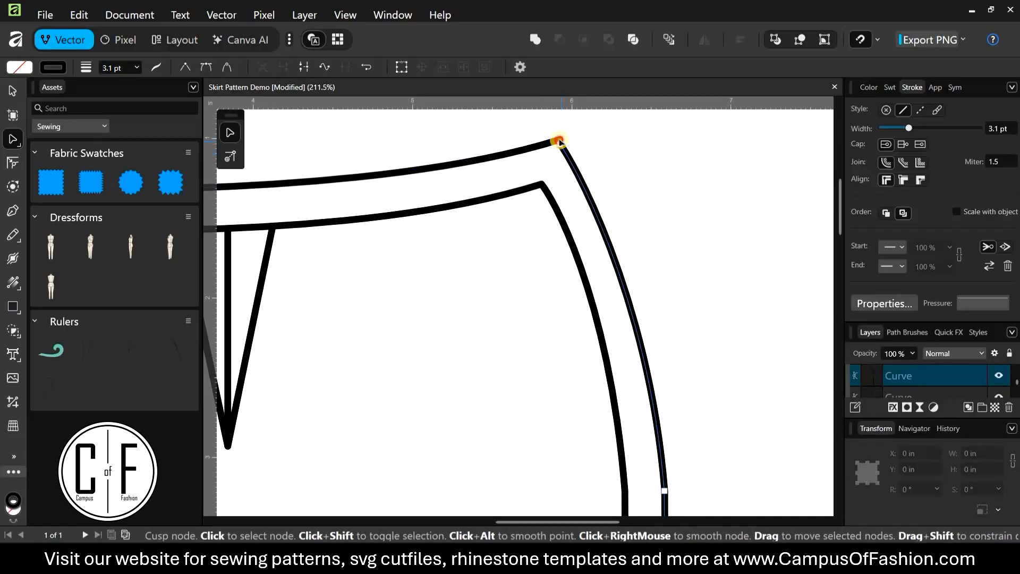
left_click(561, 137)
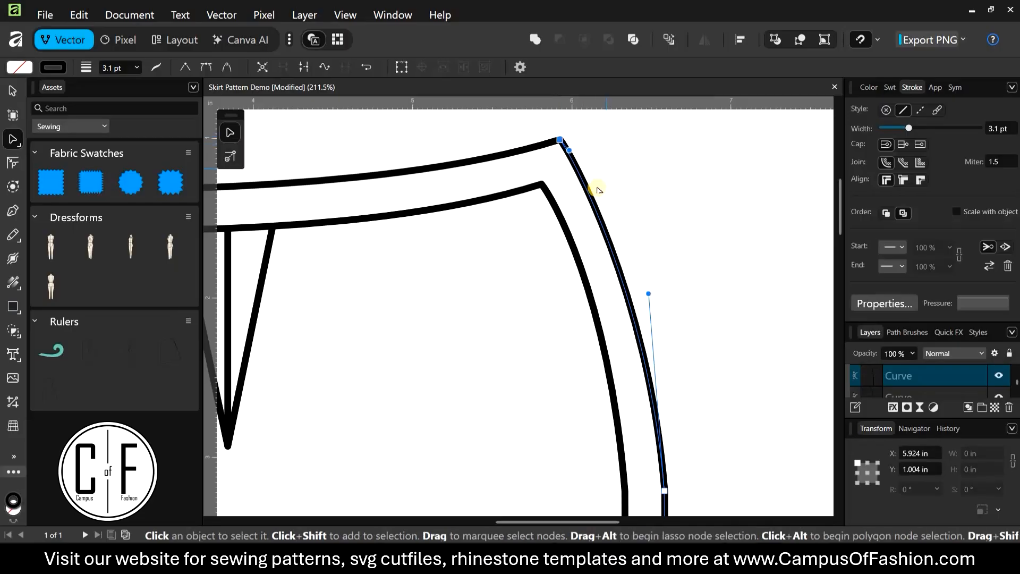
left_click(598, 189)
Step: Extend the upper skirt's straight vertical edge upward to the end of the copied waistline
scroll(606, 230, "down", 3)
scroll(606, 229, "up", 3)
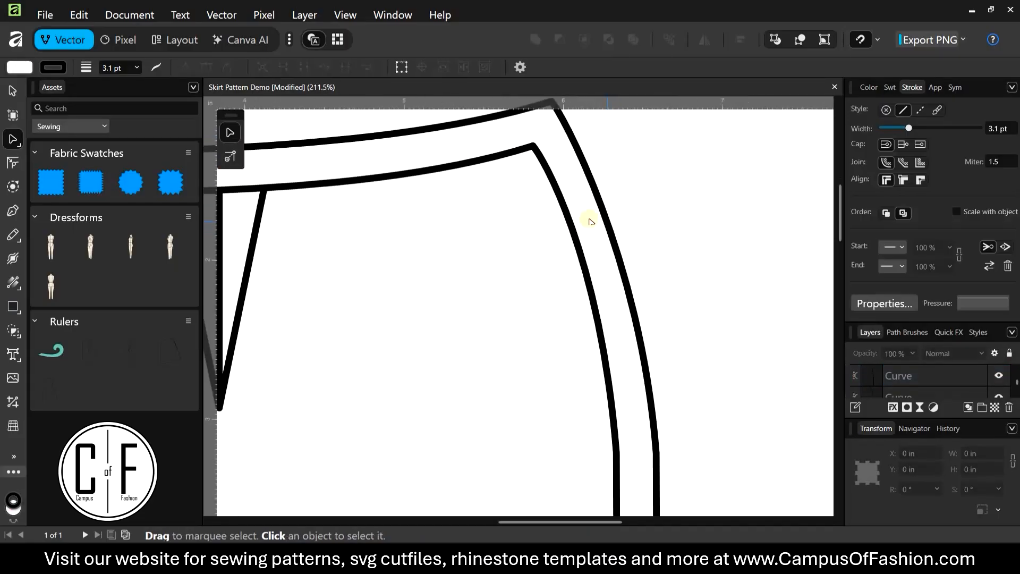
scroll(595, 213, "down", 3)
scroll(574, 147, "down", 2)
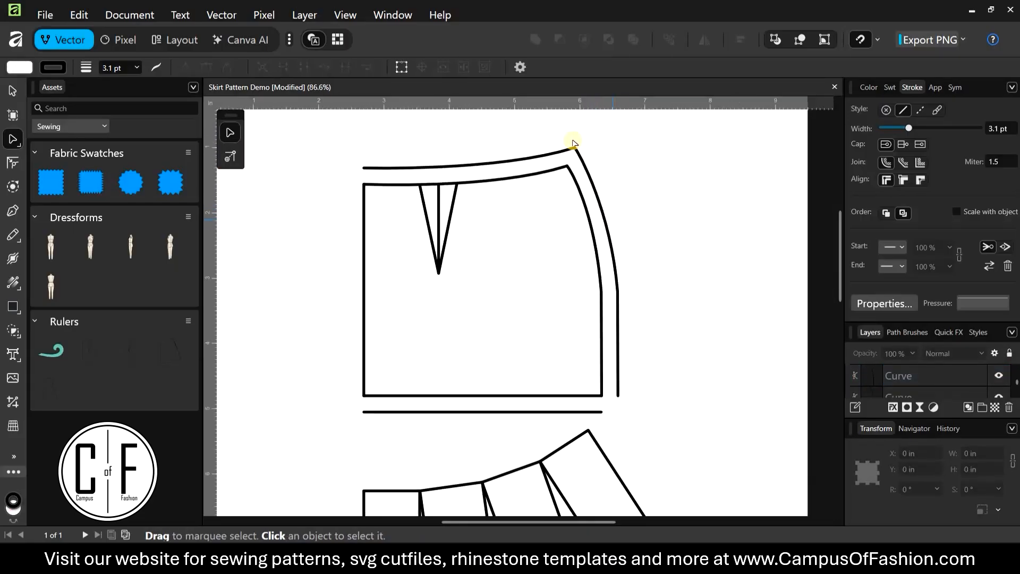
scroll(572, 170, "up", 5)
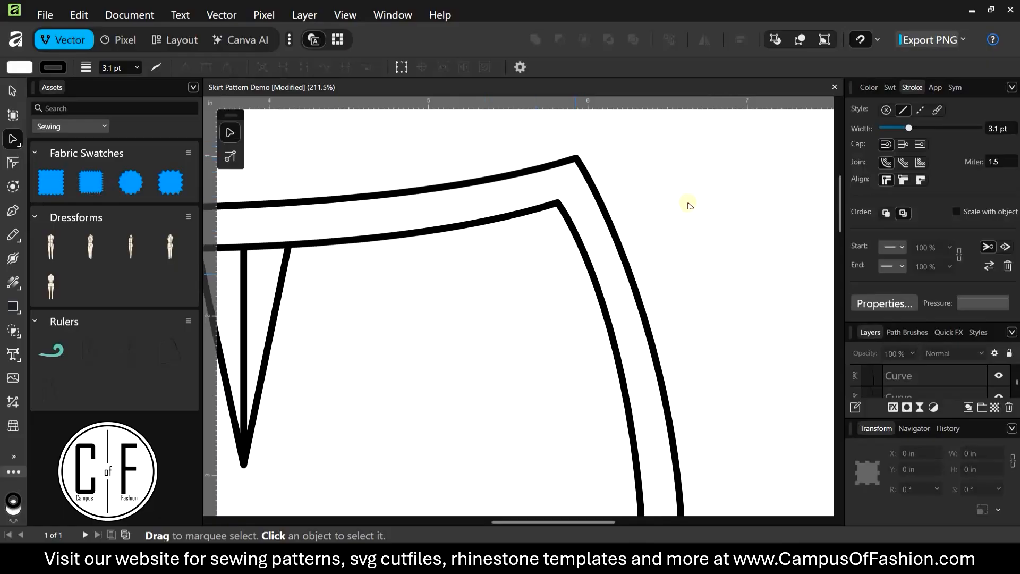
scroll(683, 200, "down", 1)
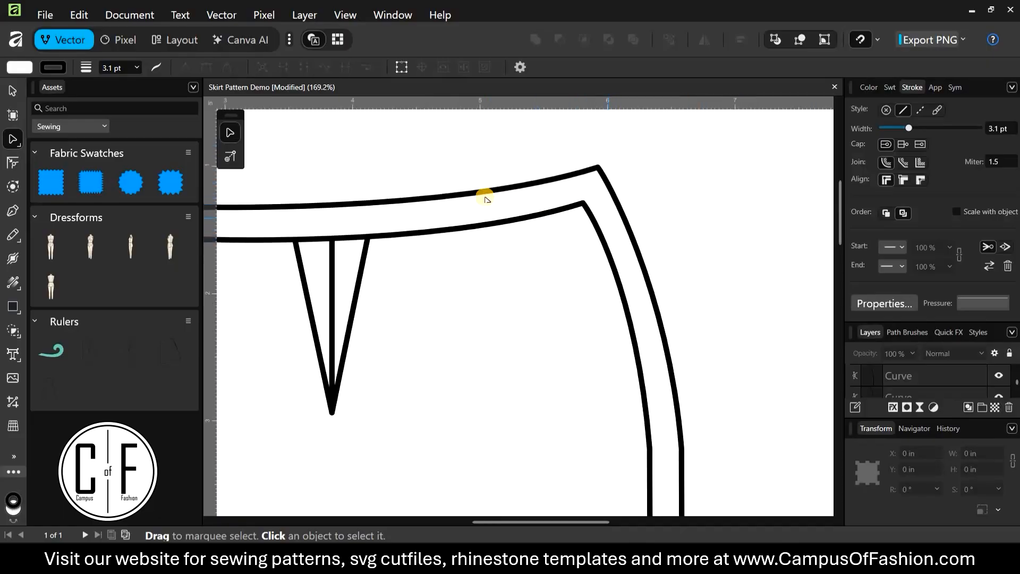
scroll(482, 194, "down", 3)
scroll(366, 227, "up", 3)
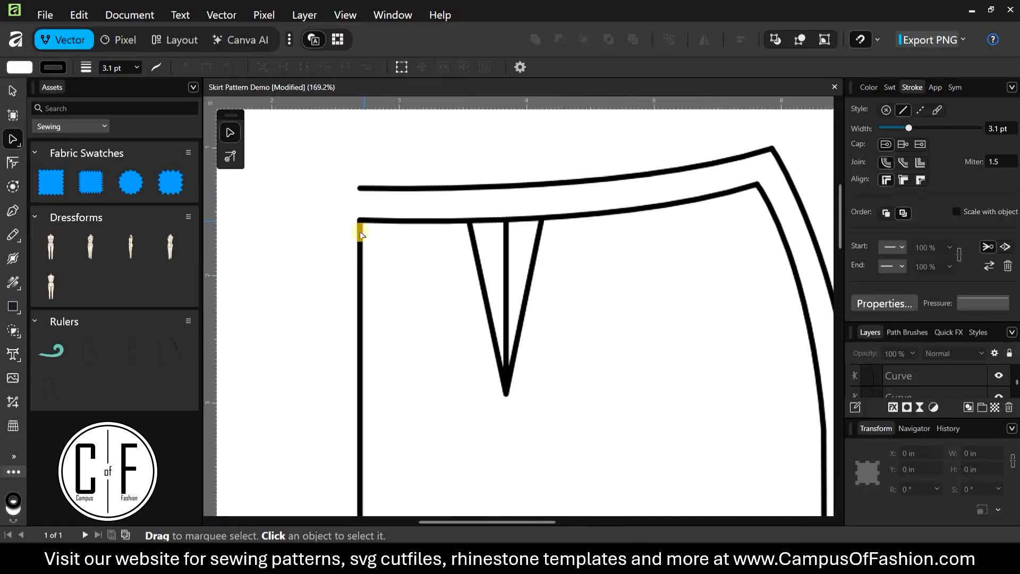
left_click(359, 225)
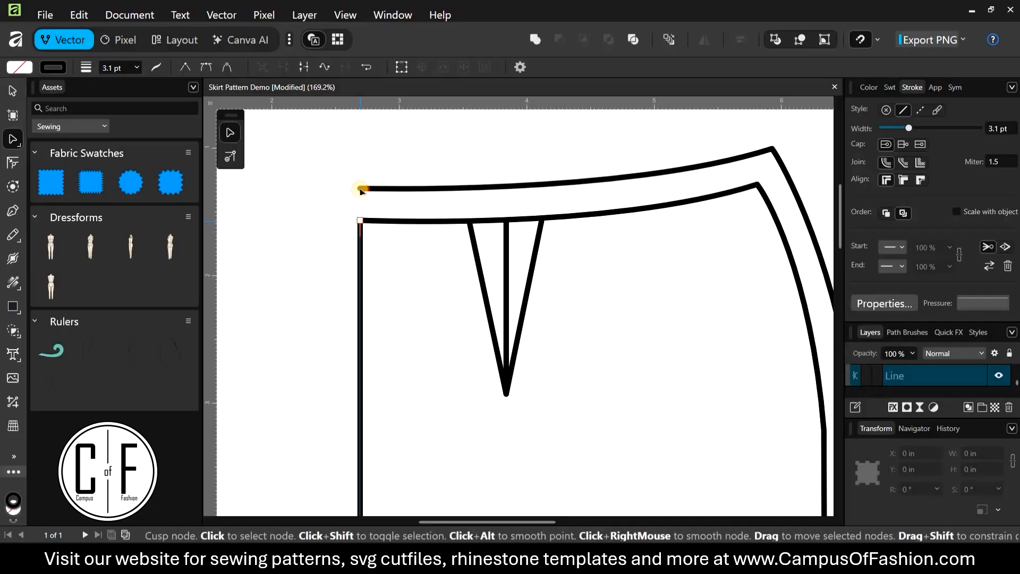
left_click_drag(360, 220, 360, 188)
Step: Extend the lower end of the straight vertical edge down to the end of the copied hem line
scroll(348, 190, "down", 2)
scroll(367, 374, "down", 3)
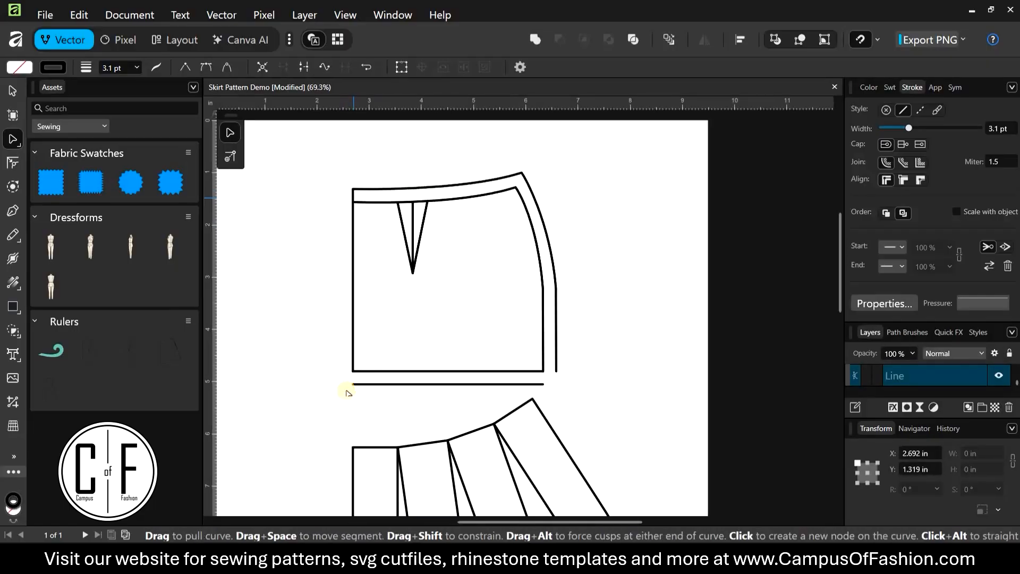
scroll(356, 366, "up", 5)
scroll(369, 362, "up", 3)
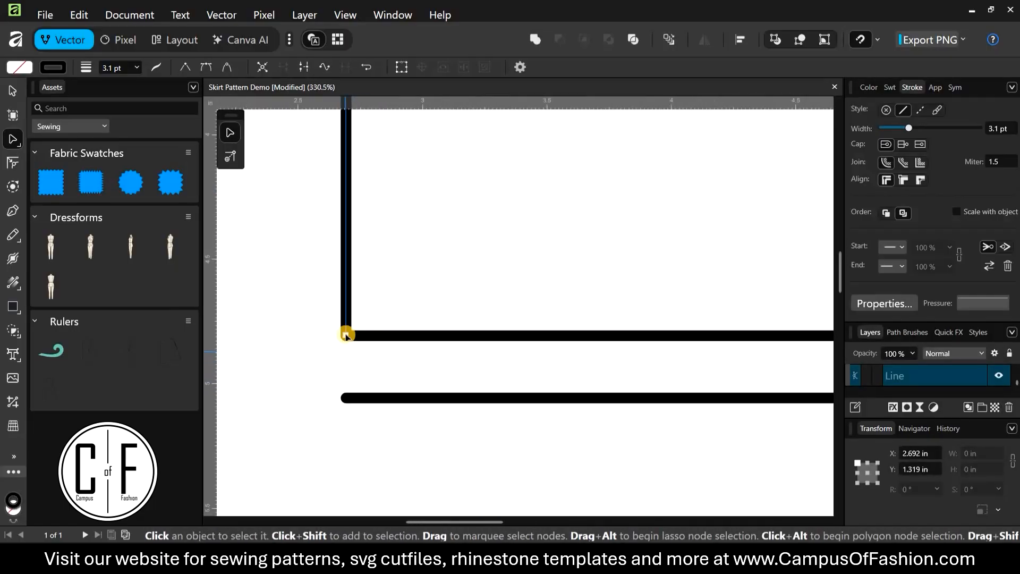
left_click_drag(346, 336, 348, 399)
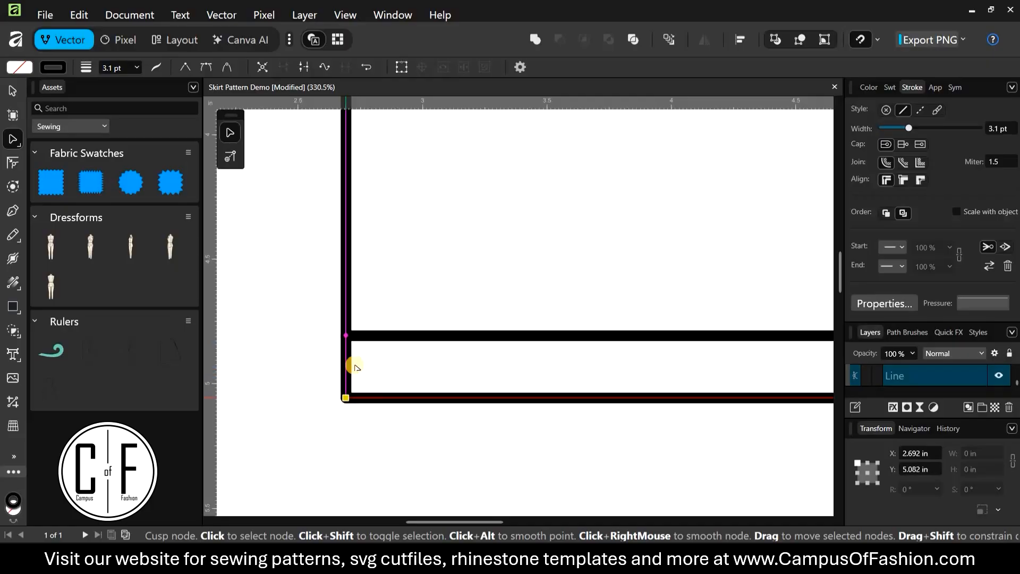
Step: Extend the copied hem line and the lower end of the copied side seam until they meet at the corner
scroll(460, 353, "down", 7)
scroll(538, 367, "up", 6)
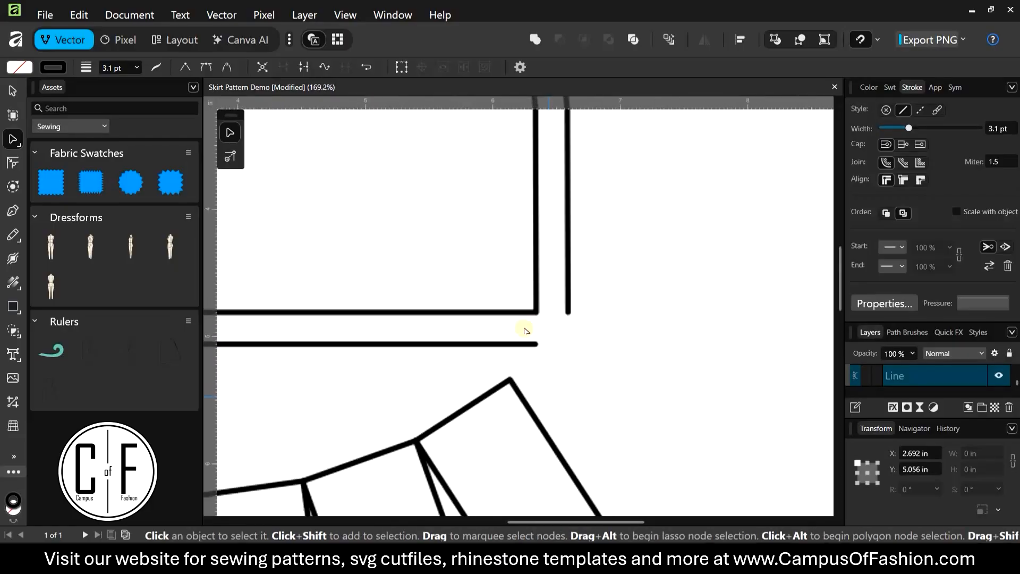
left_click(530, 324)
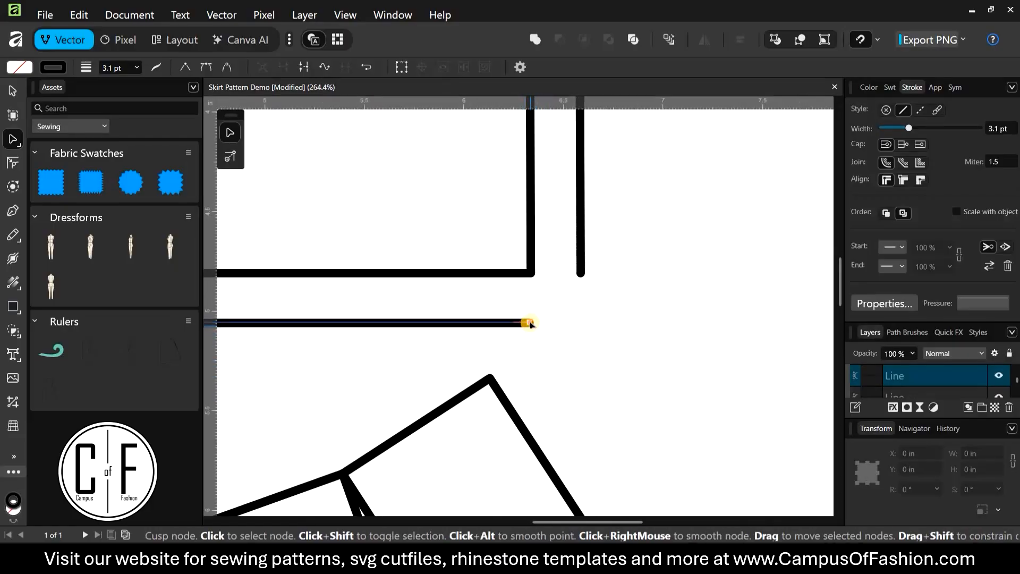
left_click_drag(530, 325, 581, 322)
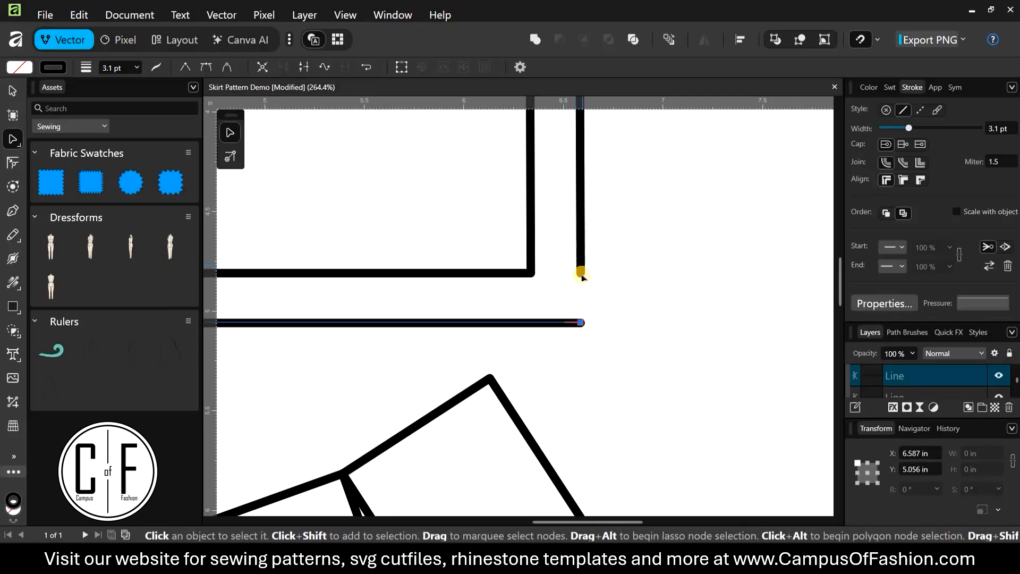
left_click(582, 272)
left_click_drag(581, 273, 581, 321)
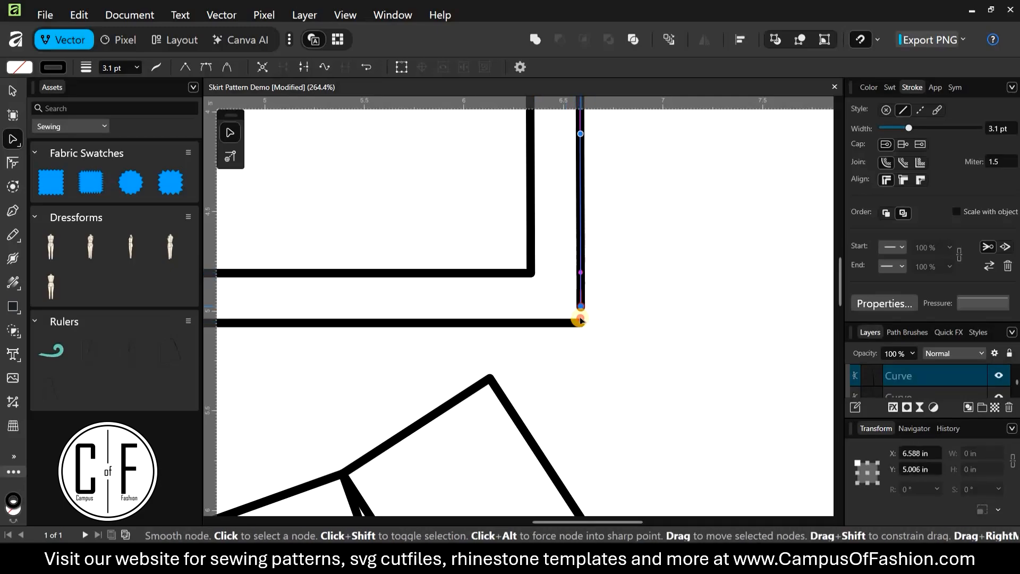
left_click(633, 314)
Step: Delete the upper skirt and all flared lower skirt pieces from the artboard and clear the selection
key("ctrl+0")
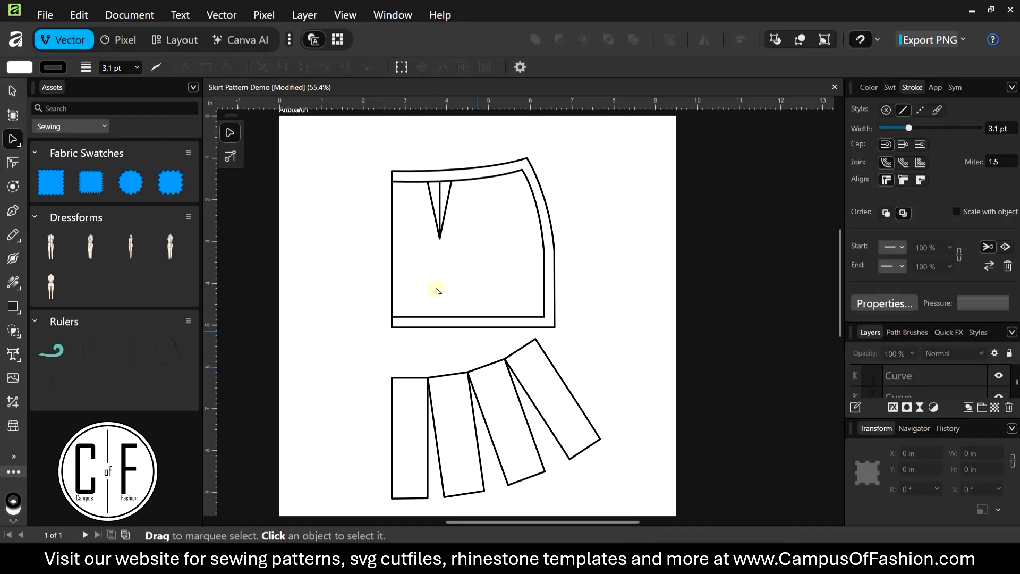
scroll(463, 293, "down", 1)
left_click(7, 92)
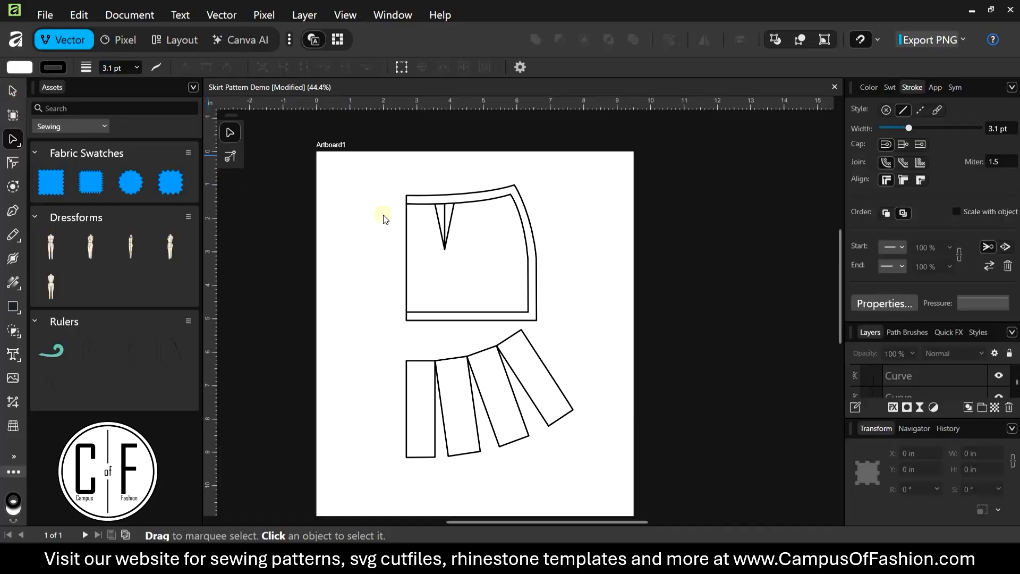
left_click_drag(379, 175, 608, 463)
key("Delete")
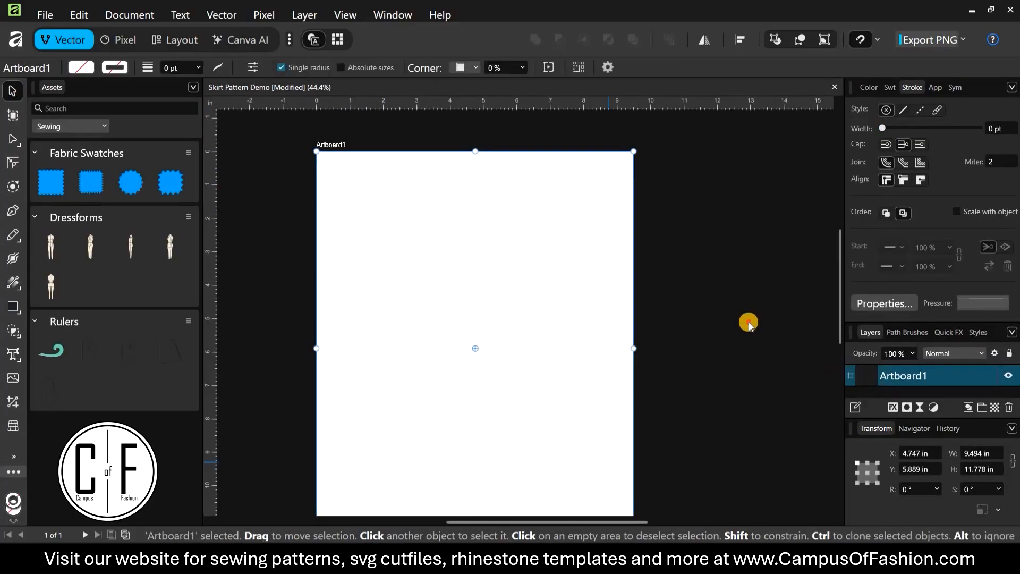
left_click(470, 318)
key("ctrl+r")
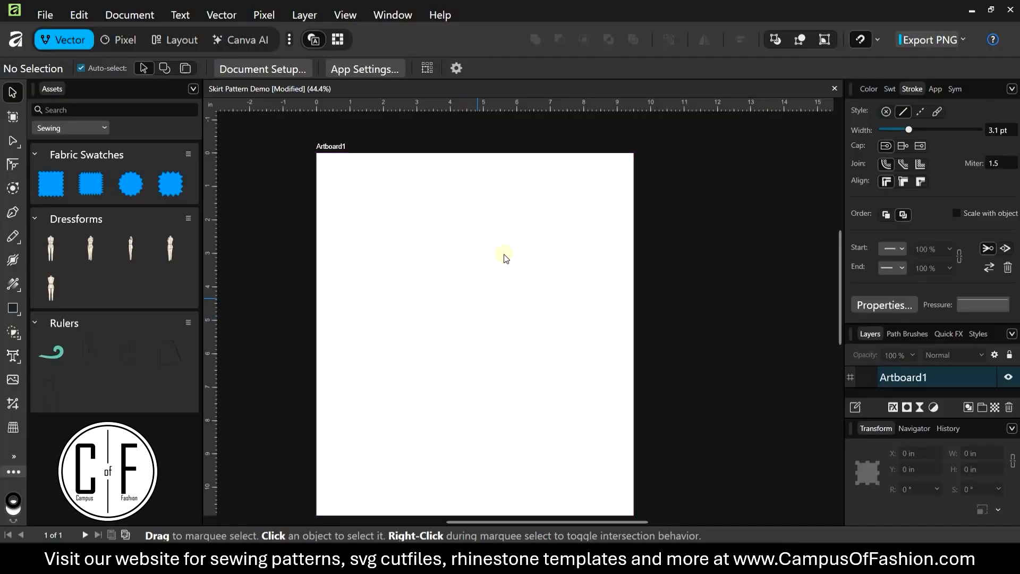
Step: Paste the upper skirt and flared lower skirt pieces back onto Artboard1
scroll(502, 237, "down", 1)
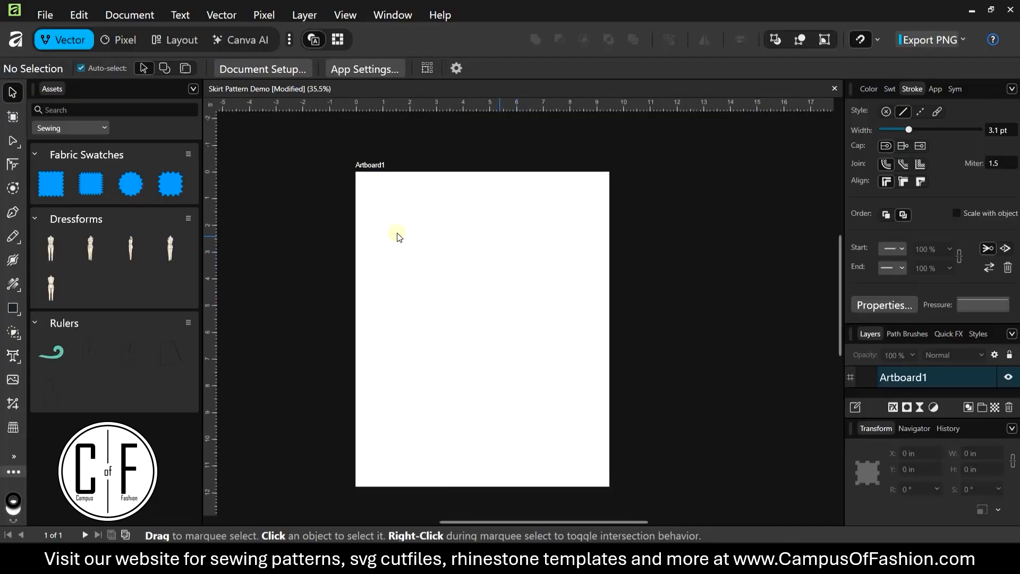
scroll(397, 234, "down", 2)
left_click(10, 117)
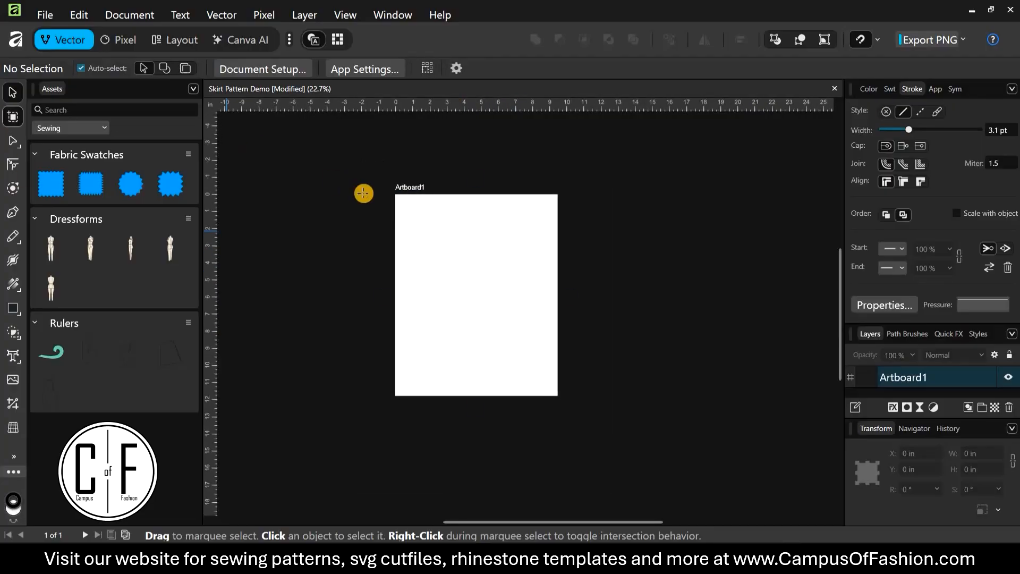
scroll(363, 191, "down", 1)
scroll(342, 131, "down", 1)
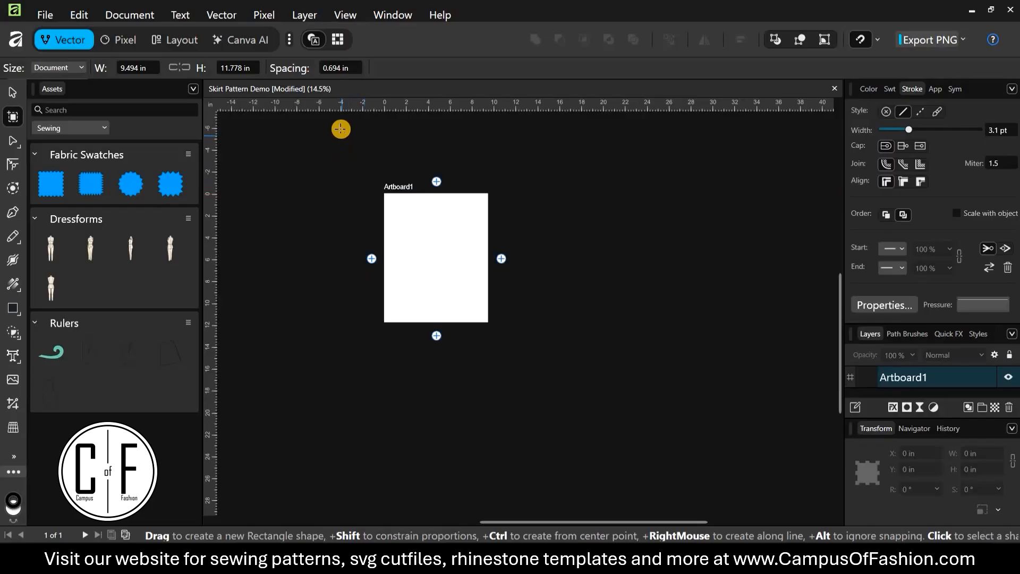
left_click(473, 211)
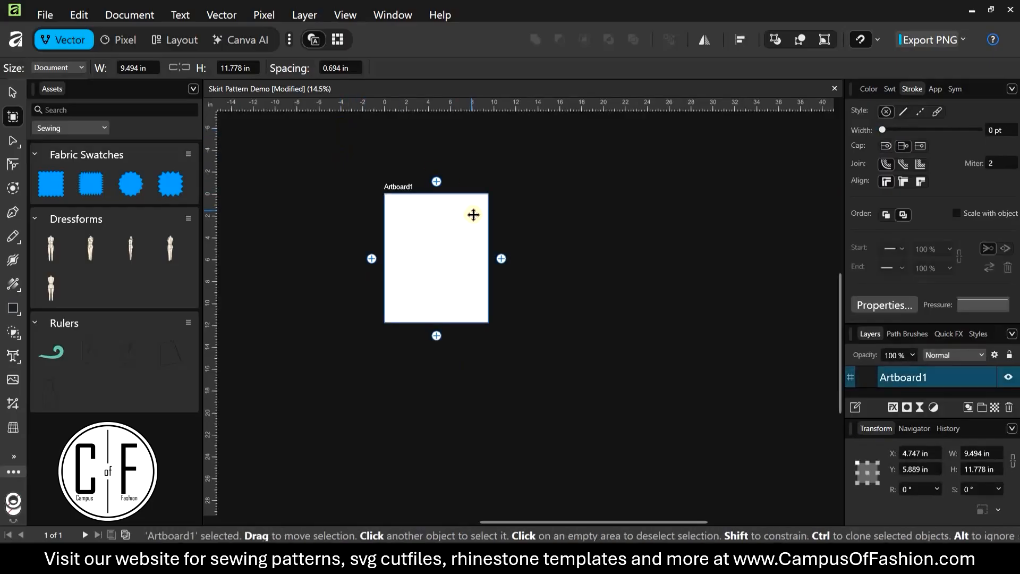
key("ctrl+v")
Step: Draw a second, larger artboard about 22.9 in wide and 31.6 in high beside Artboard1
scroll(340, 144, "right", 3)
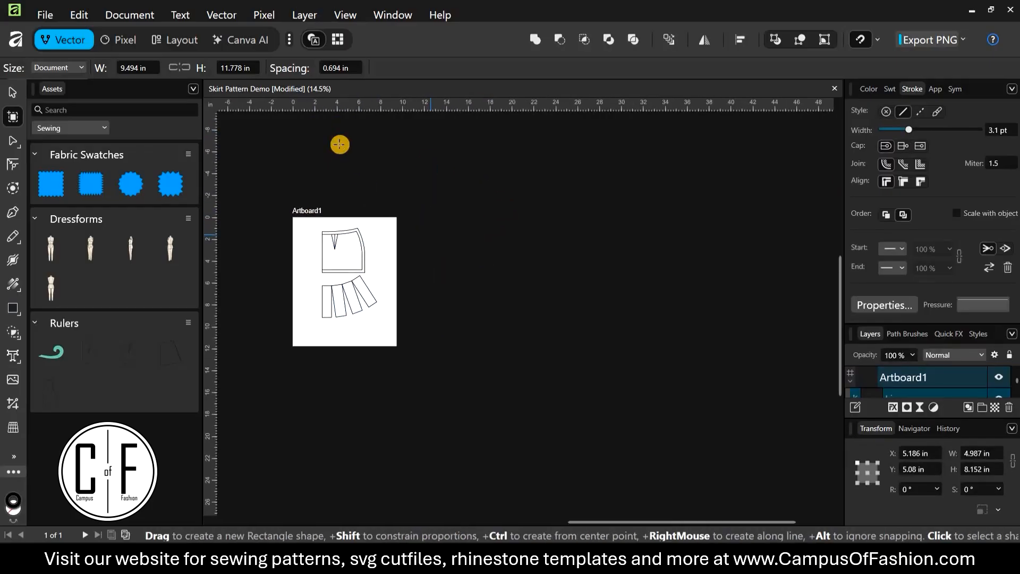
left_click_drag(356, 141, 607, 486)
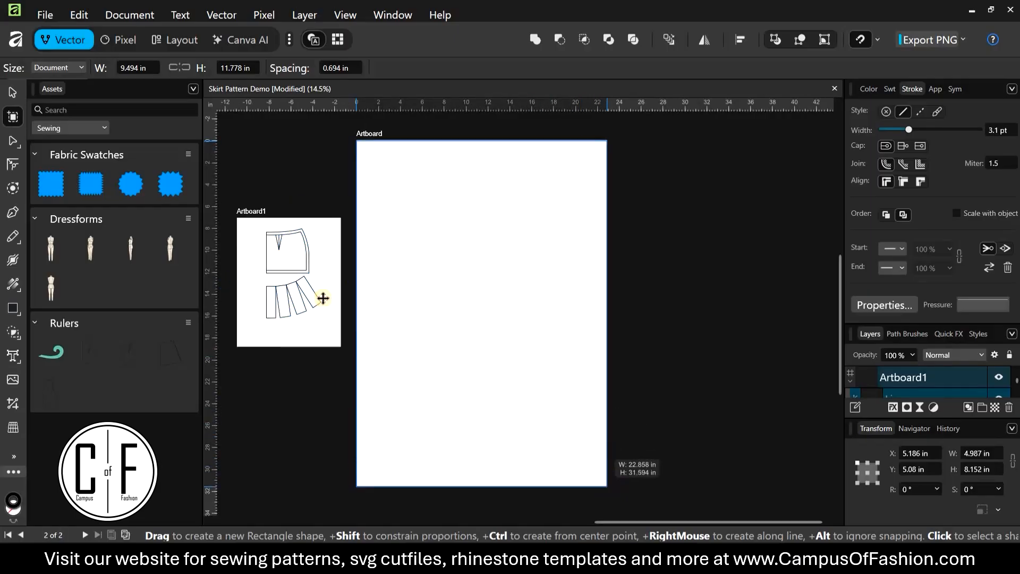
left_click(12, 93)
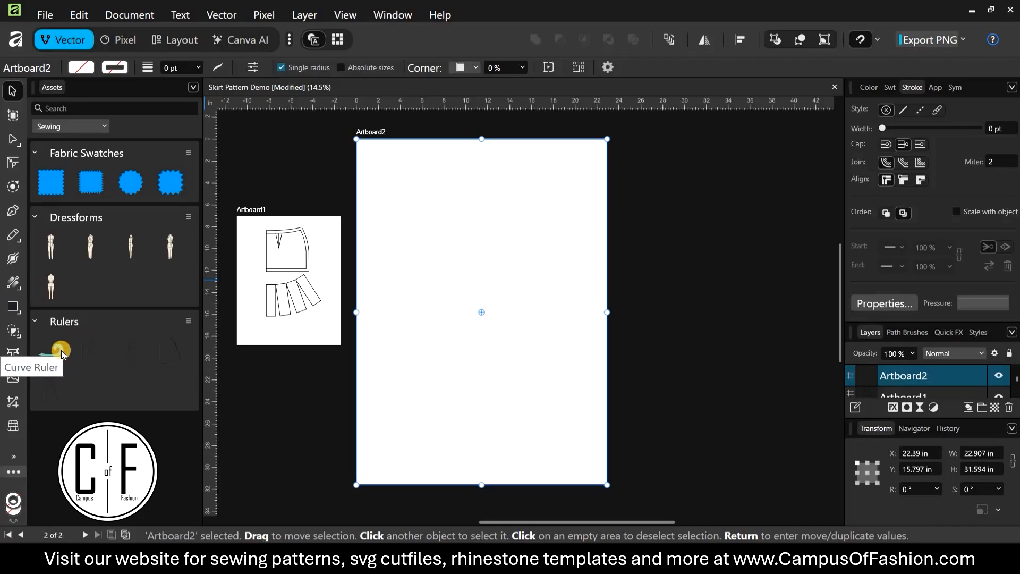
Step: Try placing the Curve Ruler asset on the new artboard, and undo the placement
left_click_drag(62, 349, 508, 275)
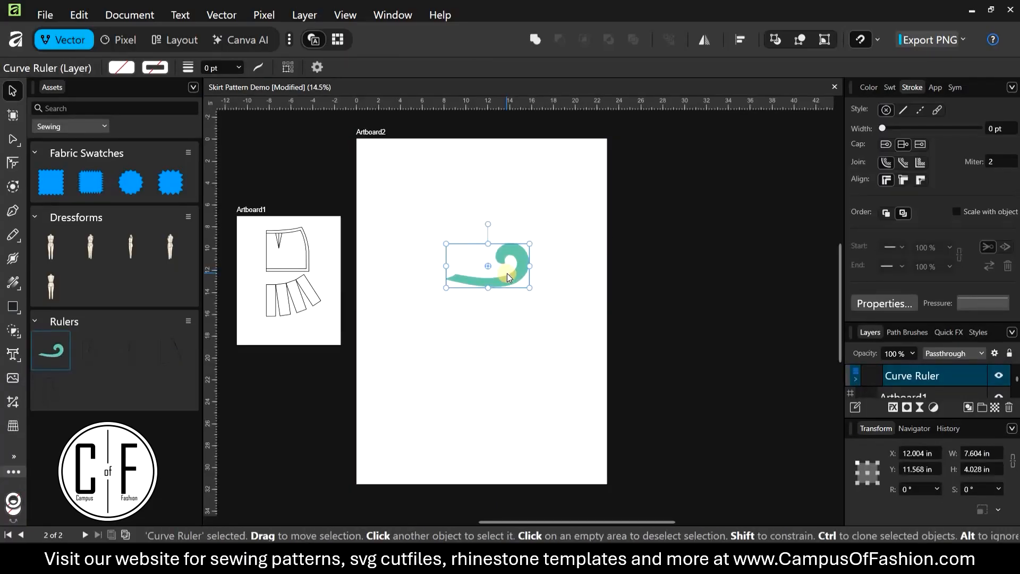
key("ctrl+z")
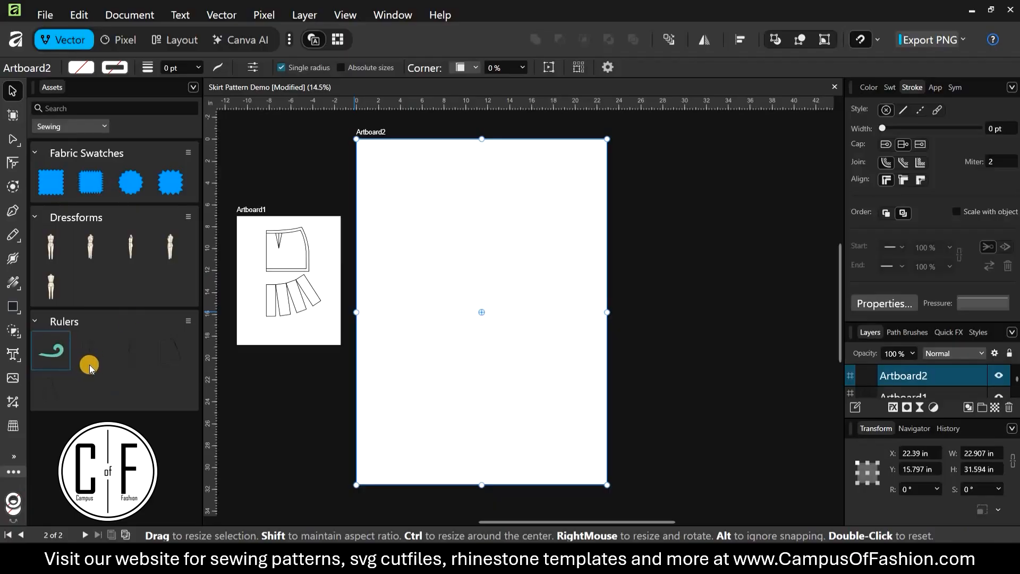
Step: Place the bodice block with the shoulder dart from the Rulers assets on Artboard2 and clear the selection
left_click_drag(139, 343, 492, 303)
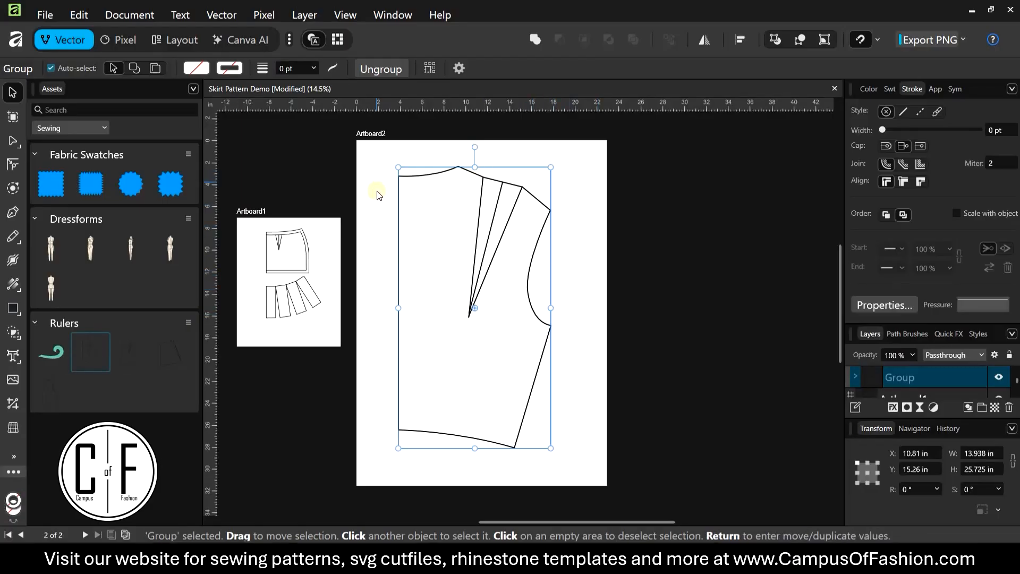
left_click(493, 249)
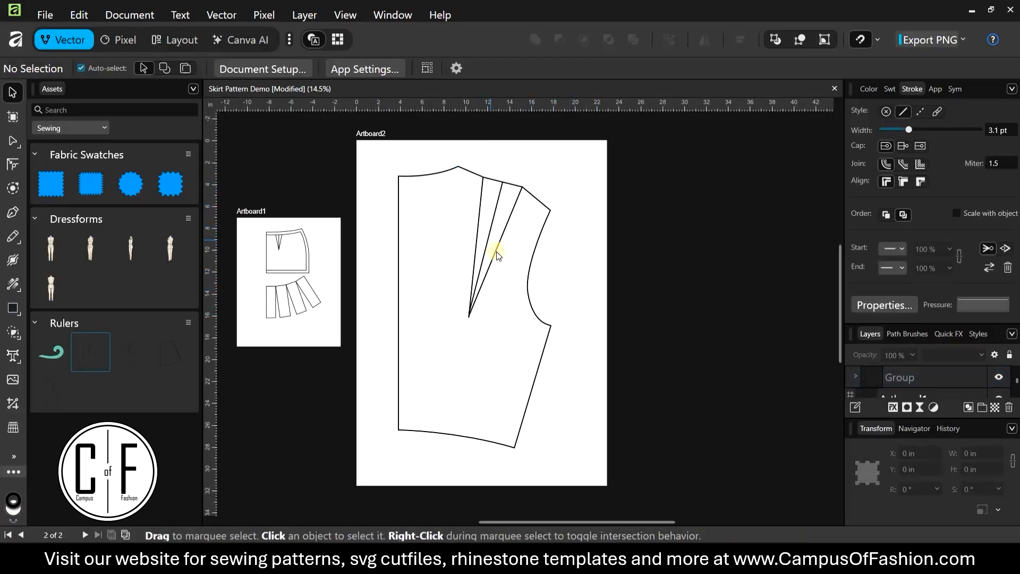
left_click(497, 251)
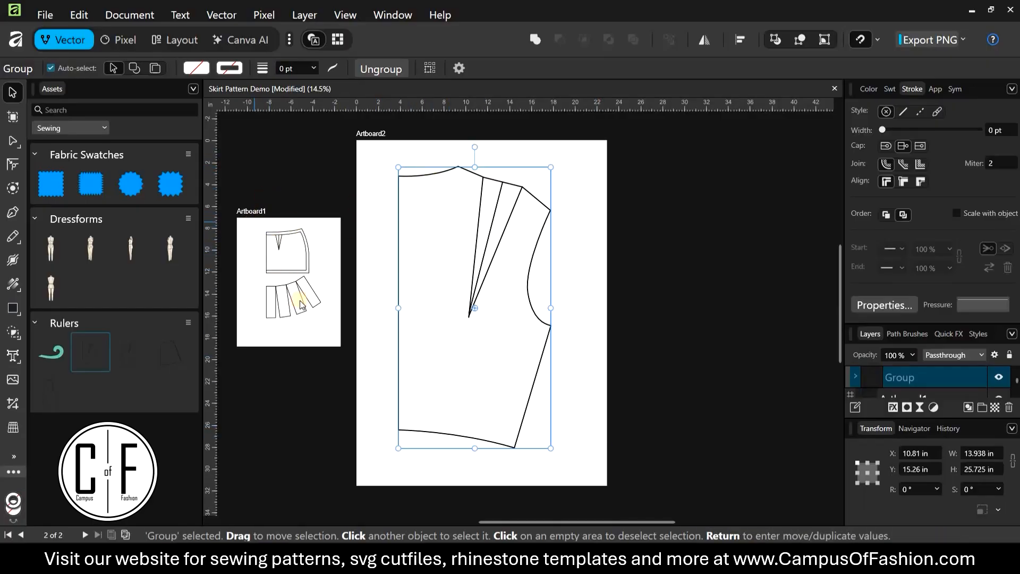
left_click_drag(255, 223, 307, 258)
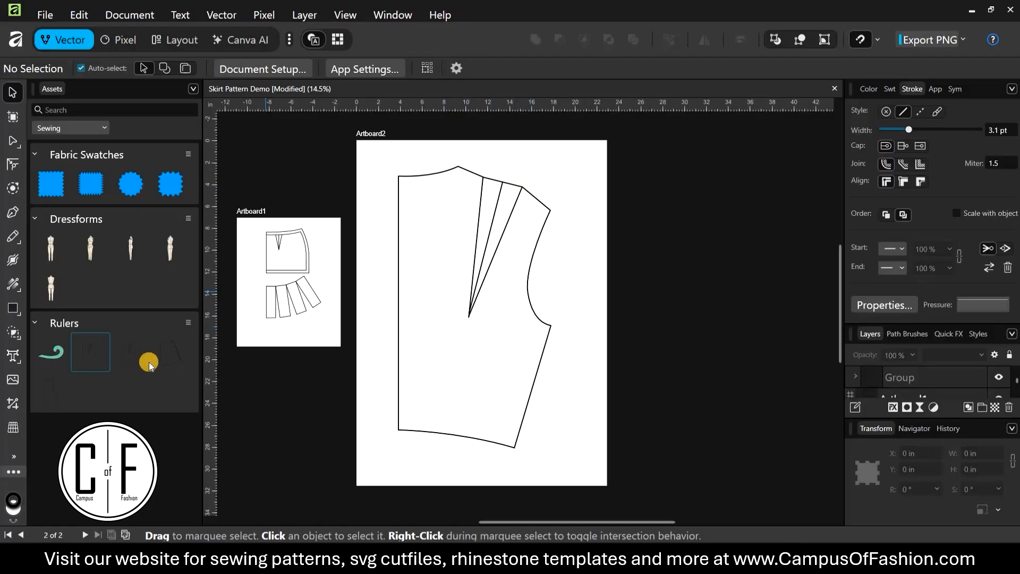
Step: Ungroup the bodice block into its separate lines and curves and deselect them
left_click(544, 336)
right_click(452, 156)
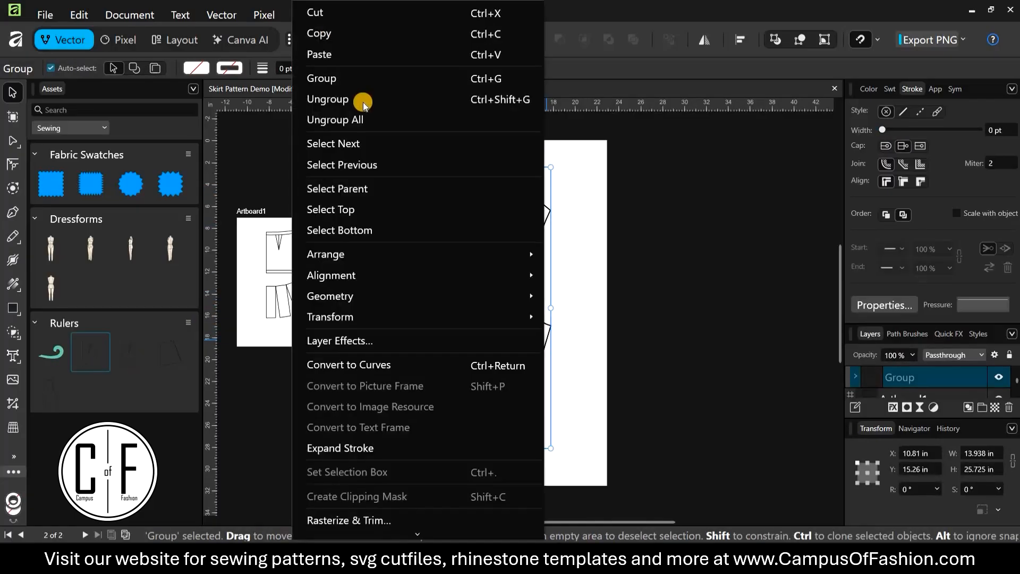
left_click(383, 99)
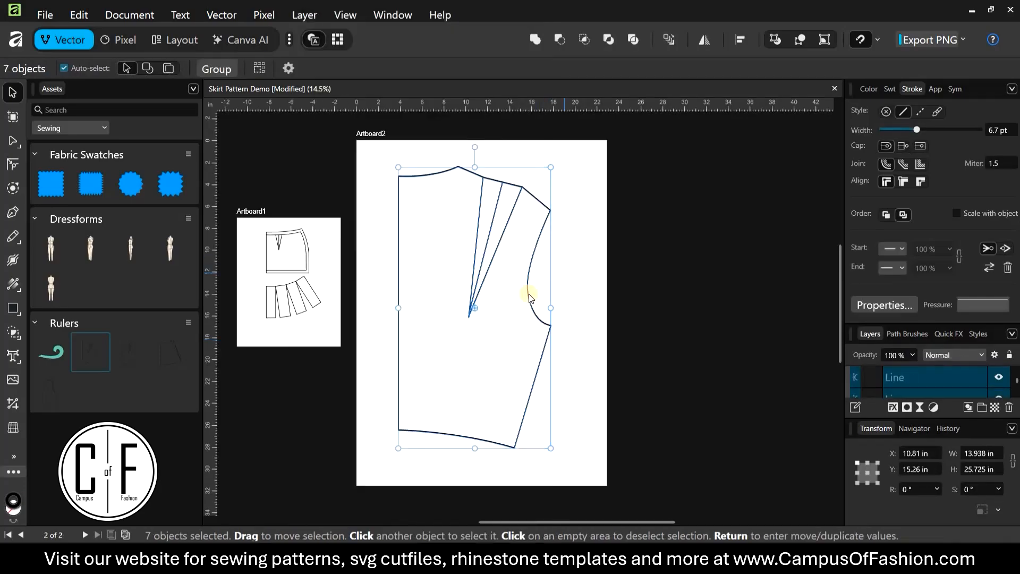
key("ctrl+d")
Step: Try moving the bodice's outer shoulder, armhole and side seam curve about 1.7 in outward, and undo the move
left_click(528, 293)
left_click_drag(549, 303, 566, 304)
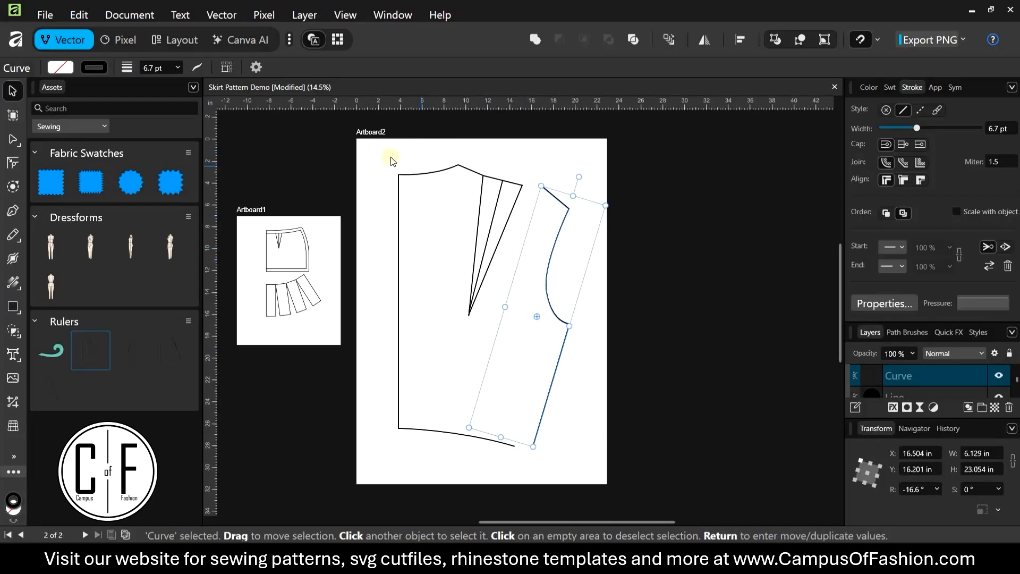
left_click(379, 169)
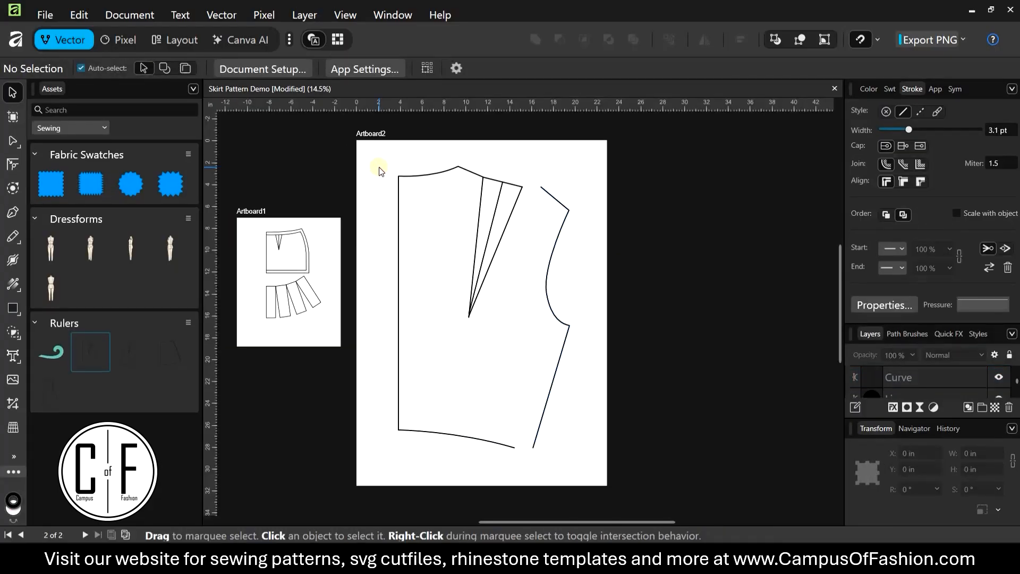
key("ctrl+z")
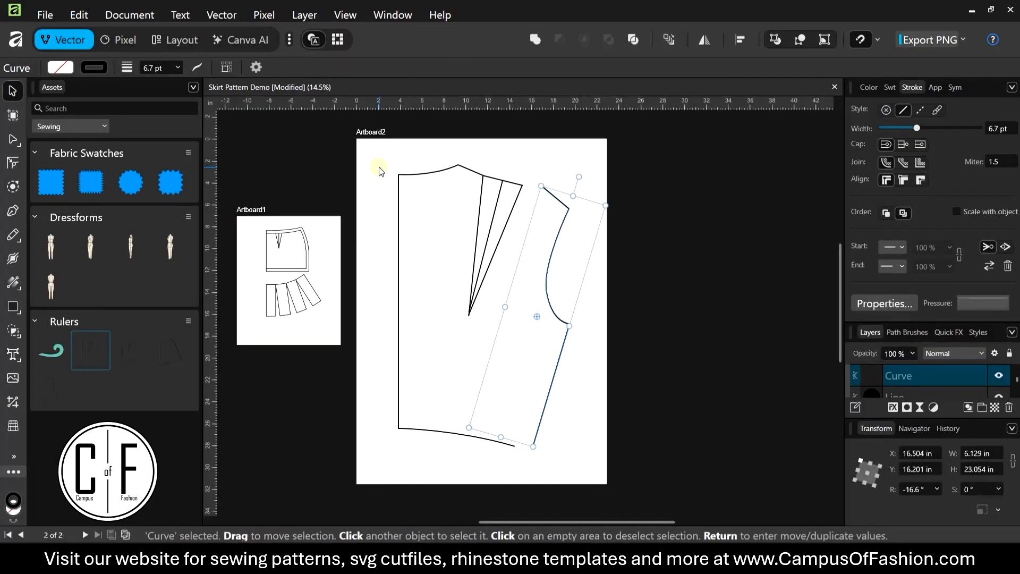
key("ctrl+z")
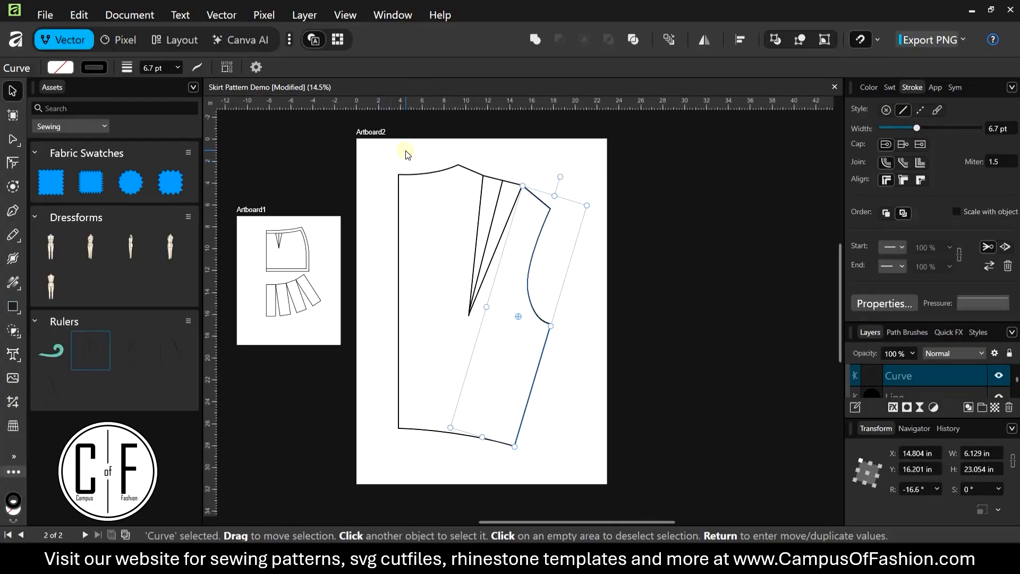
left_click(406, 151)
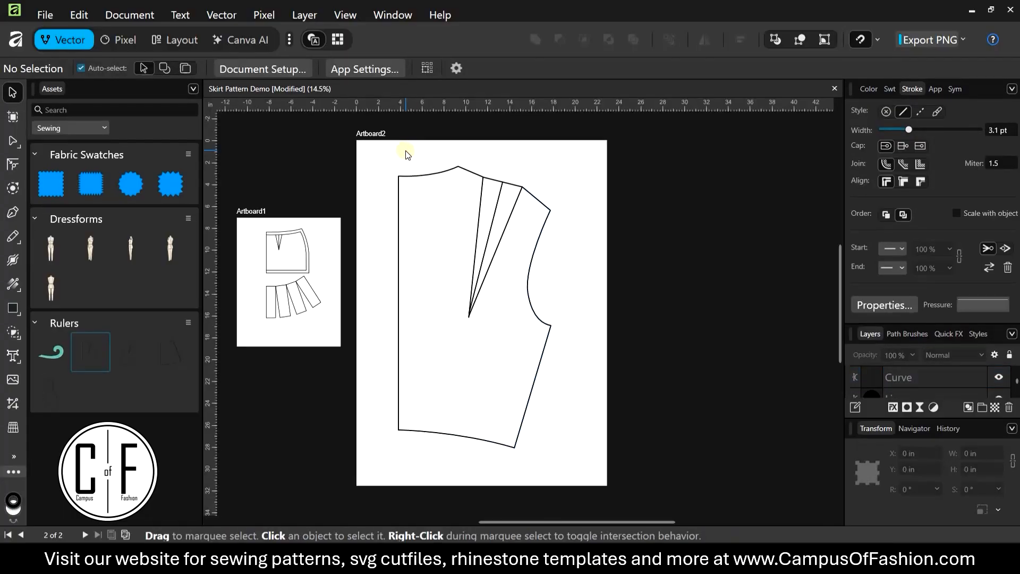